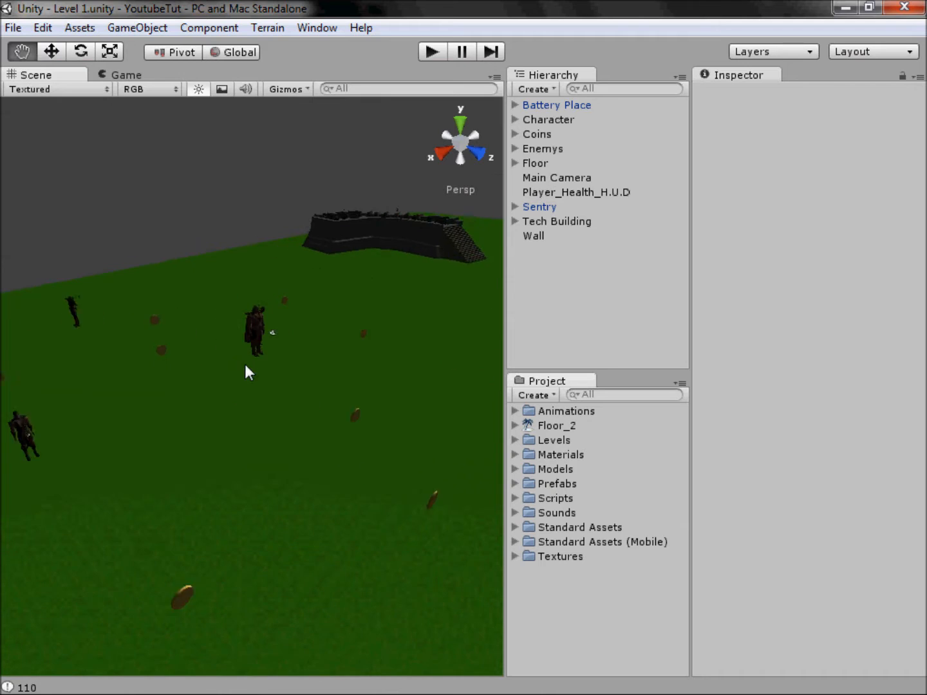
Step: Play-test Level 1 by walking and turning the character around the scene, and stop the game
{"action": "left_click_drag", "start_coordinate": [193, 159], "coordinate": [60, 205]}
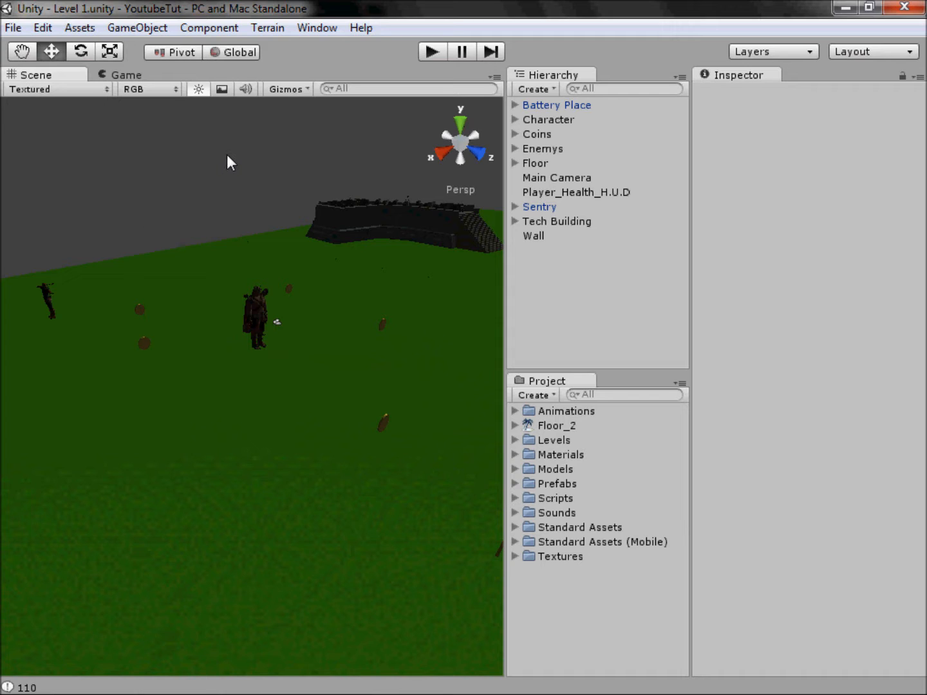
{"action": "left_click", "coordinate": [432, 53]}
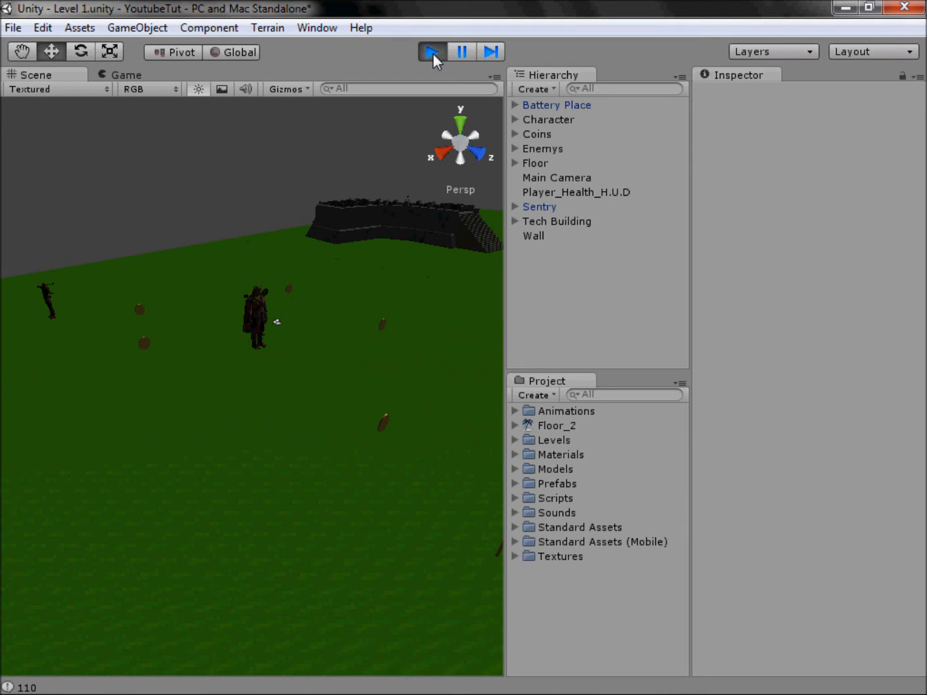
{"action": "key", "text": "w"}
{"action": "key", "text": "d"}
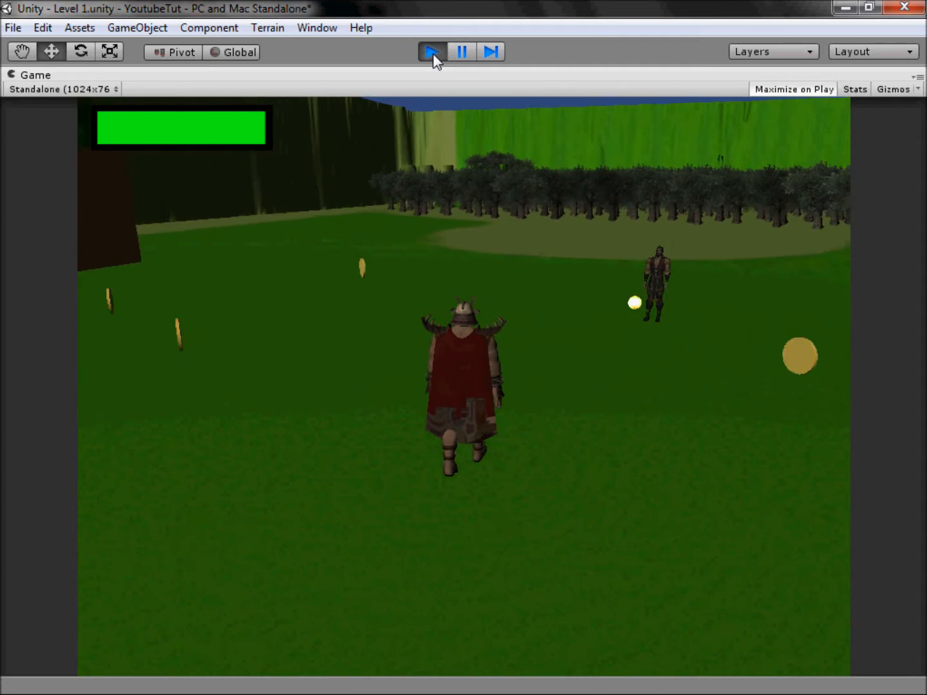
{"action": "key", "text": "a"}
{"action": "key", "text": "d"}
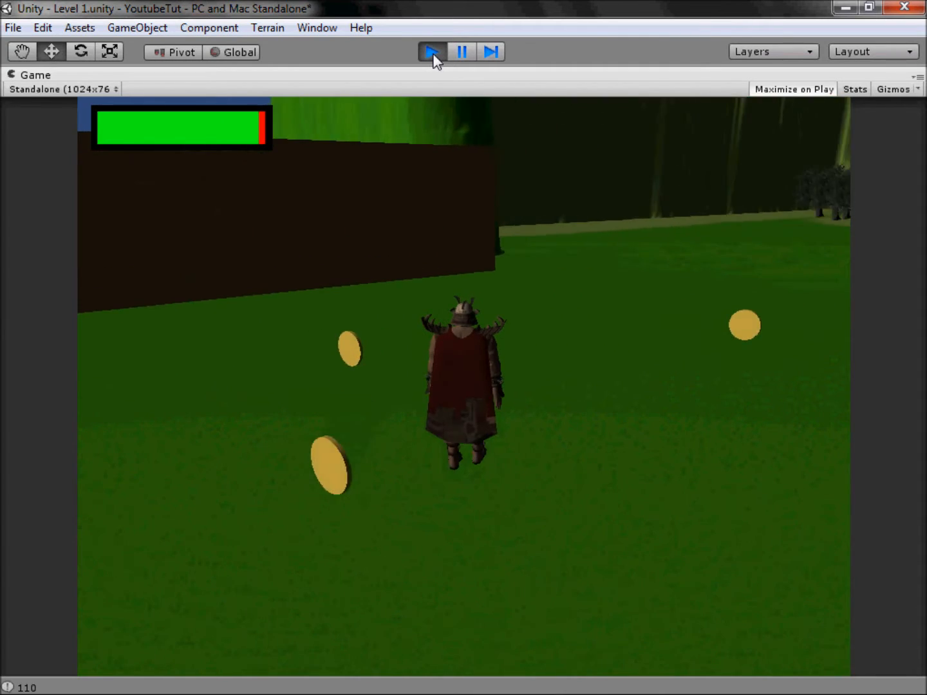
{"action": "key", "text": "d"}
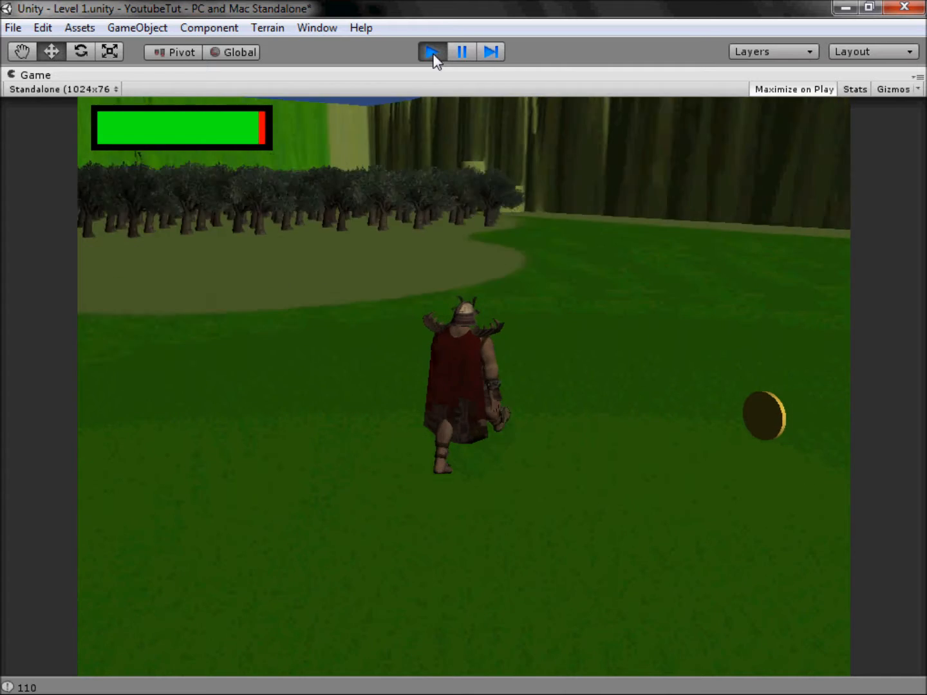
{"action": "key", "text": "d"}
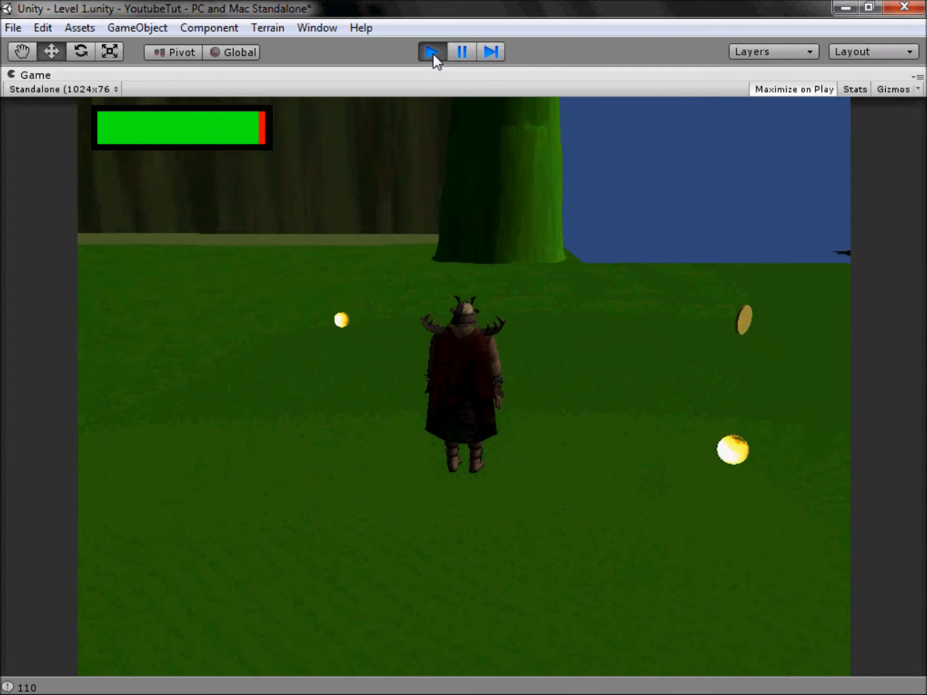
{"action": "key", "text": "d"}
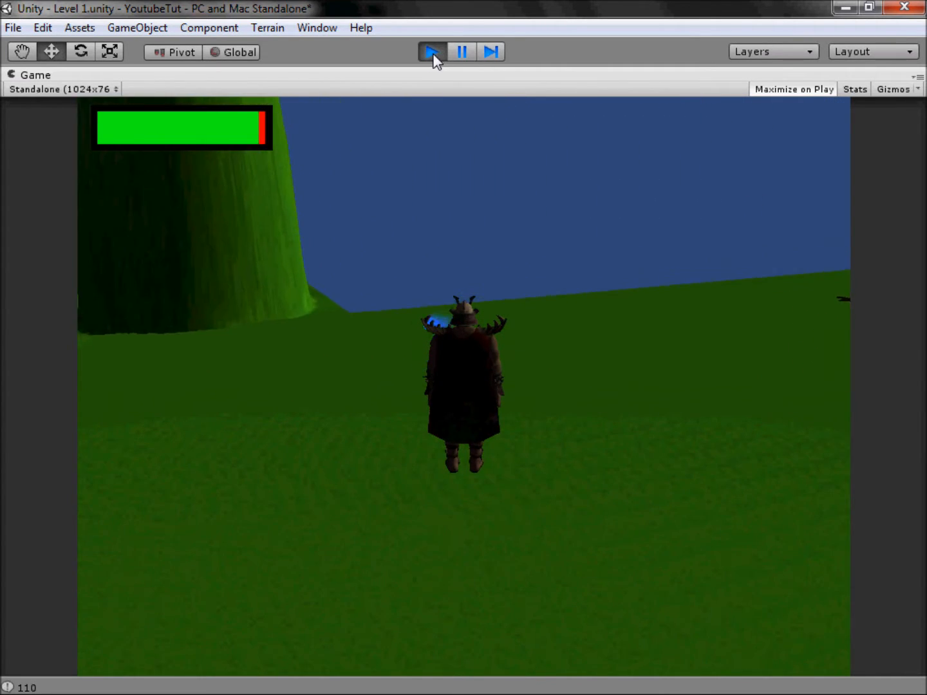
{"action": "key", "text": "d"}
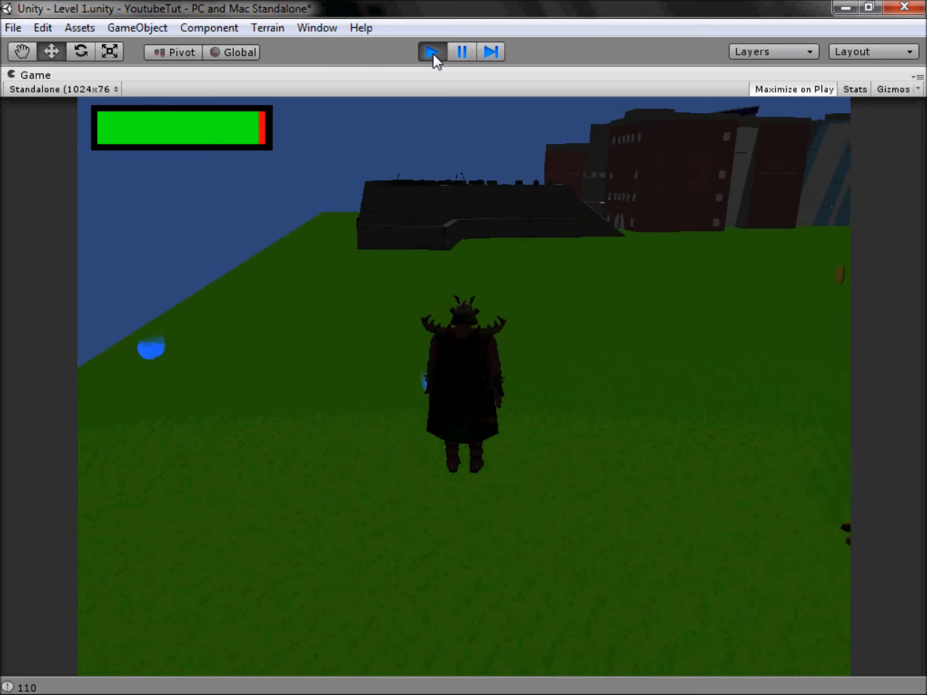
{"action": "key", "text": "d"}
{"action": "left_click", "coordinate": [433, 55]}
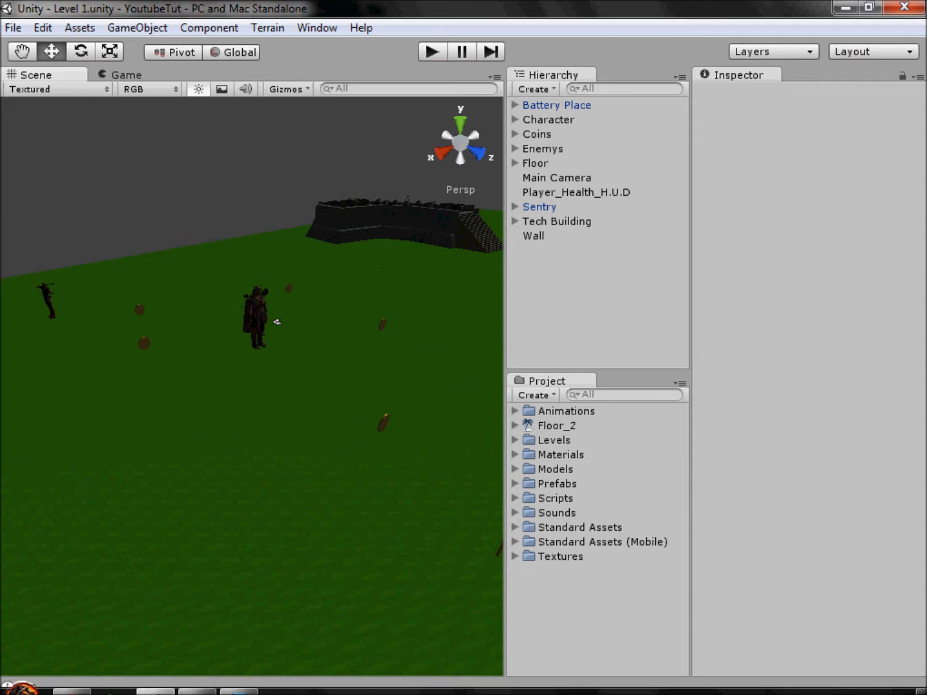
Step: Switch to the browser and review the Audacity home page and the lame_enc.dll download page
{"action": "left_click", "coordinate": [72, 687]}
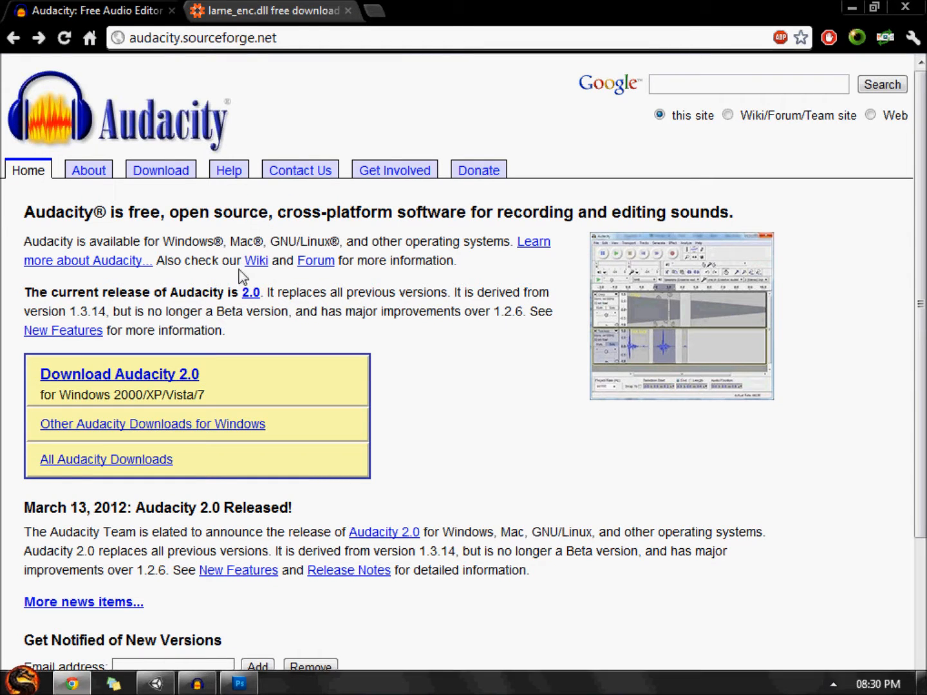
{"action": "triple_click", "coordinate": [358, 37]}
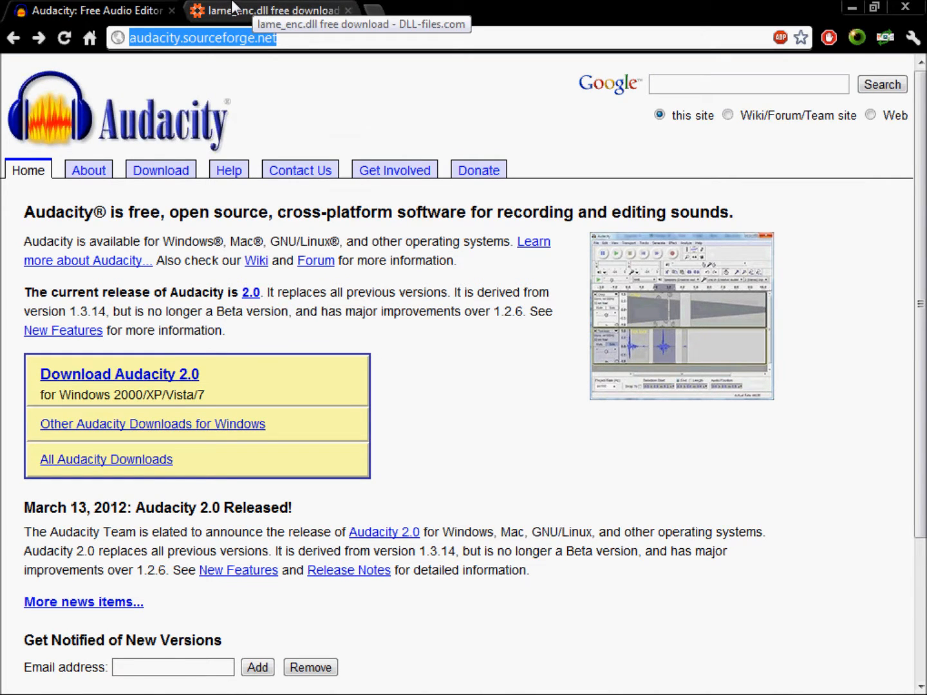
{"action": "left_click", "coordinate": [258, 10]}
{"action": "left_click_drag", "start_coordinate": [26, 191], "coordinate": [66, 176]}
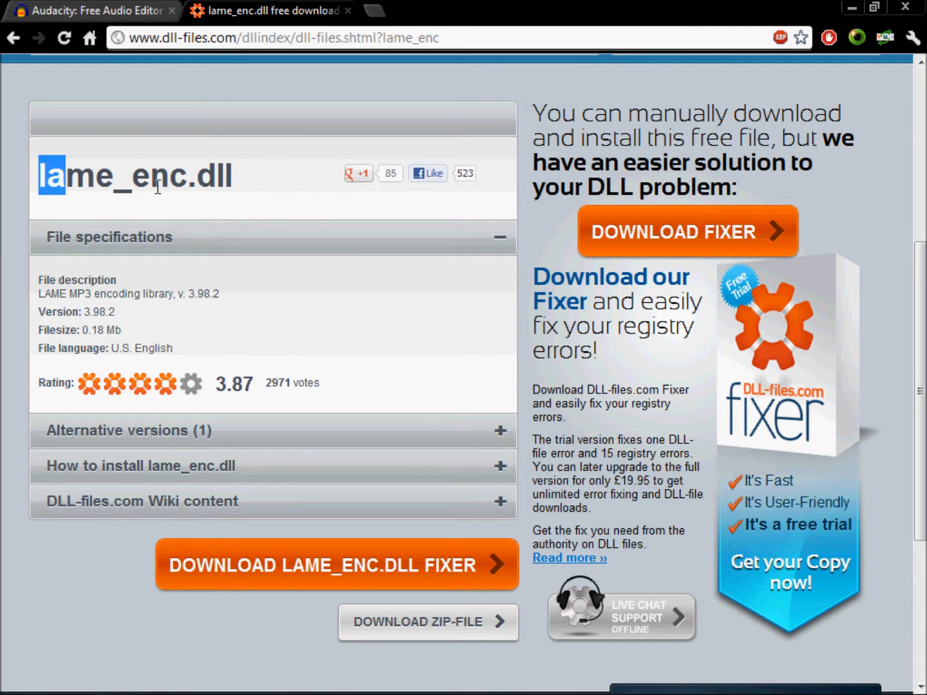
{"action": "left_click", "coordinate": [183, 181]}
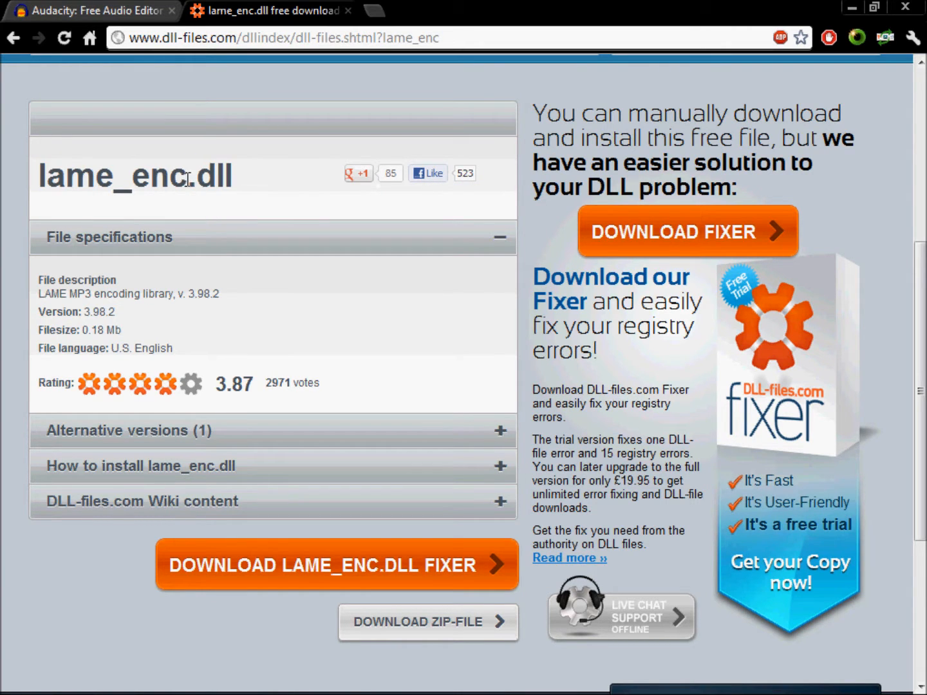
{"action": "left_click", "coordinate": [27, 8]}
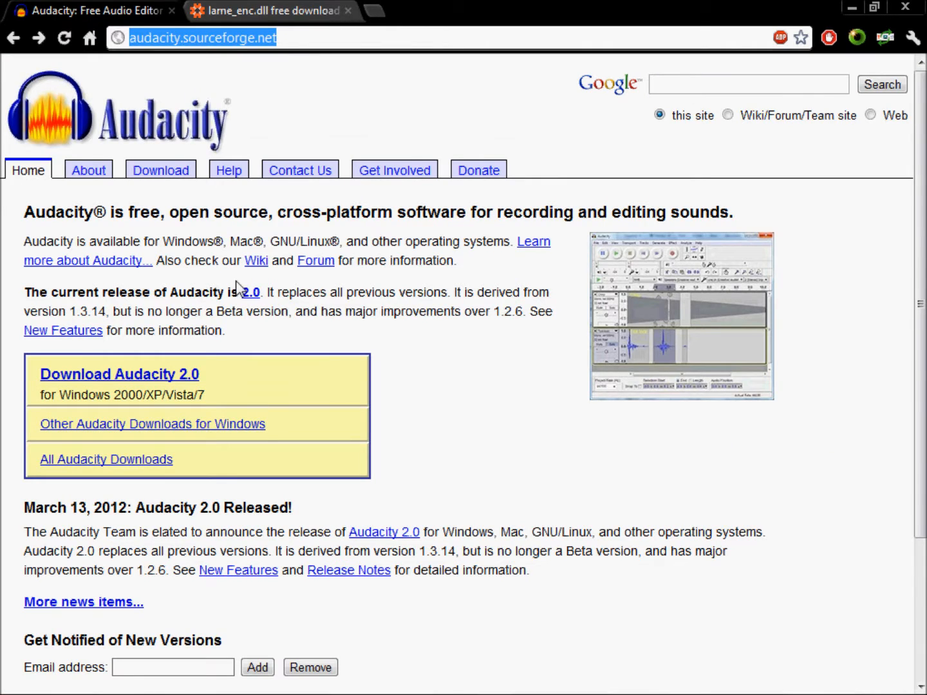
{"action": "left_click", "coordinate": [254, 8]}
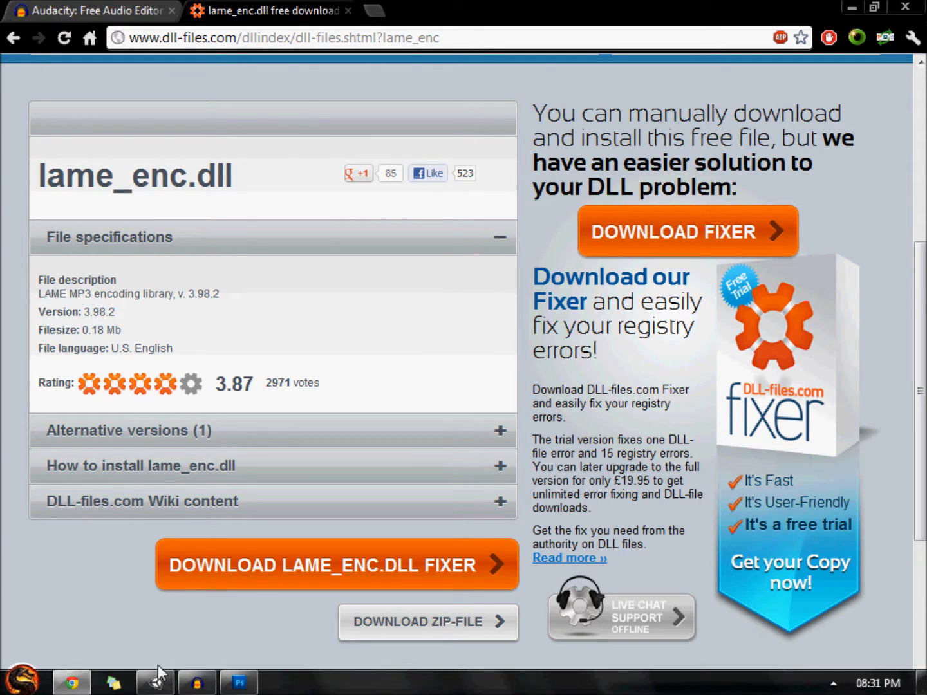
Step: Switch to Unity and reveal the project's Sounds folder in the file explorer
{"action": "left_click", "coordinate": [156, 685]}
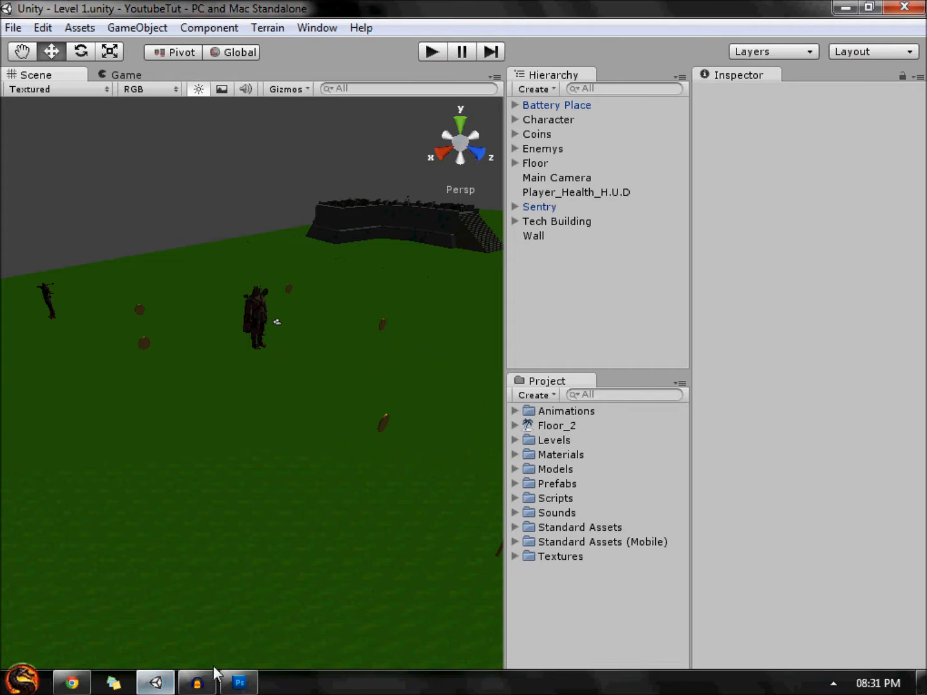
{"action": "left_click", "coordinate": [549, 513]}
{"action": "left_click", "coordinate": [514, 513]}
{"action": "right_click", "coordinate": [560, 516]}
{"action": "left_click", "coordinate": [649, 246]}
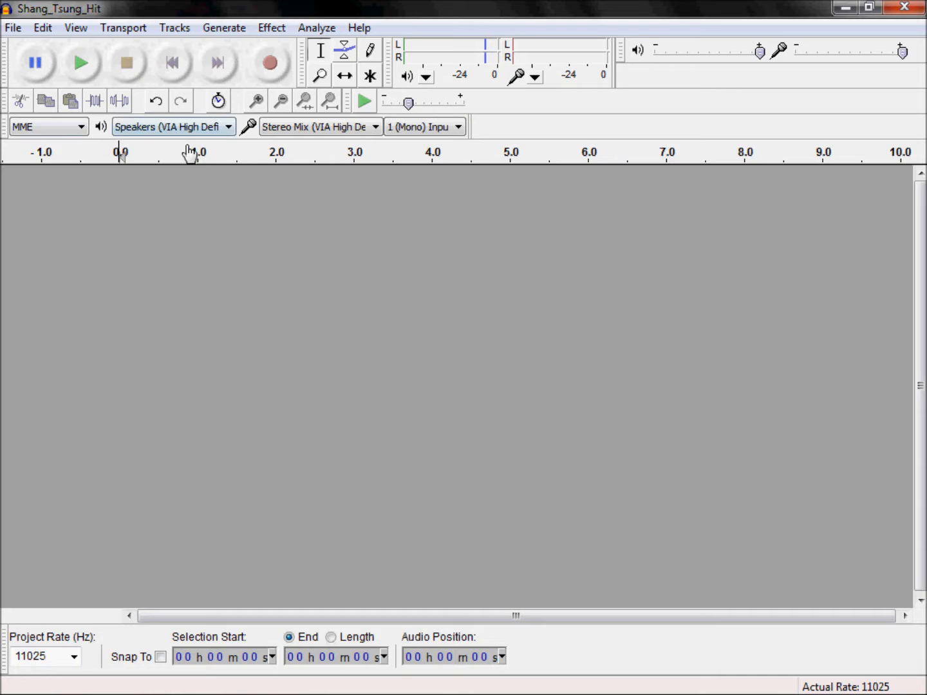
Step: Import FalconPunch.mp3 from the YouTubeTut project's Sounds folder into Audacity as a track
{"action": "left_click", "coordinate": [278, 684]}
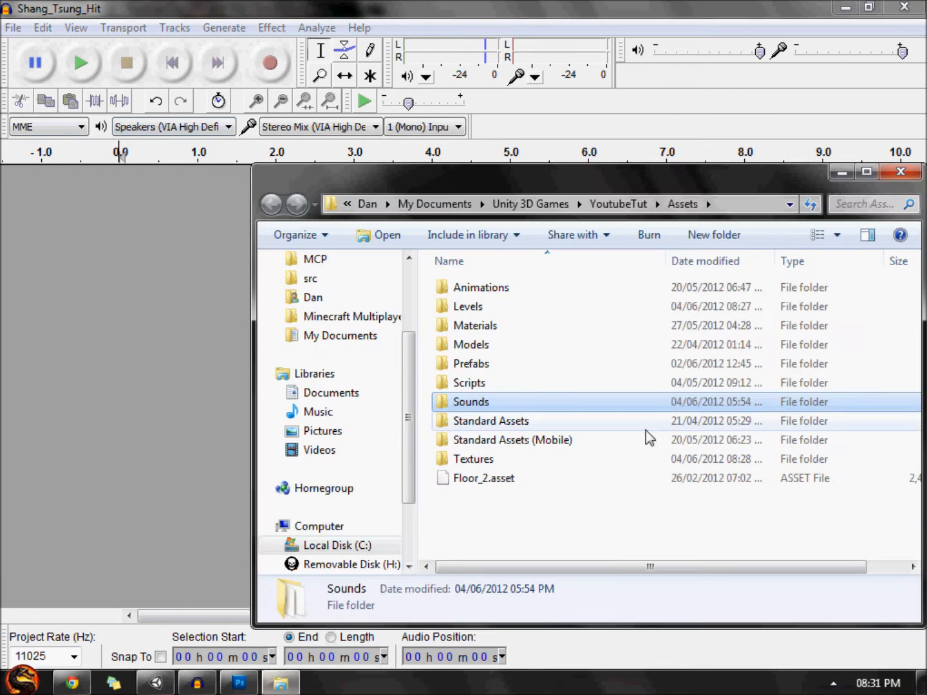
{"action": "double_click", "coordinate": [504, 404]}
{"action": "left_click_drag", "start_coordinate": [561, 516], "coordinate": [493, 430]}
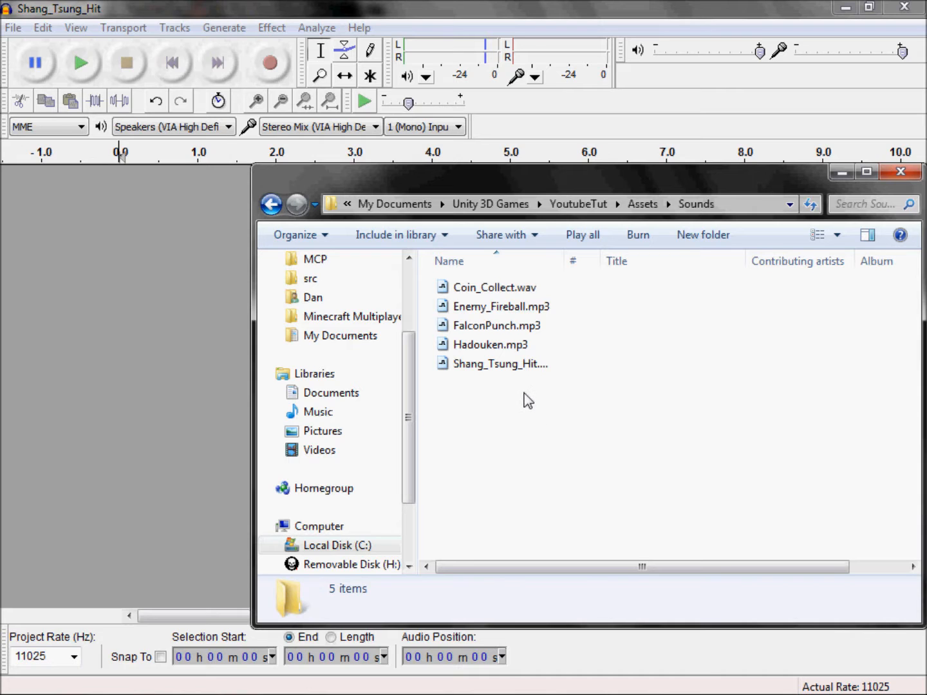
{"action": "left_click_drag", "start_coordinate": [477, 326], "coordinate": [152, 329]}
{"action": "left_click", "coordinate": [151, 240]}
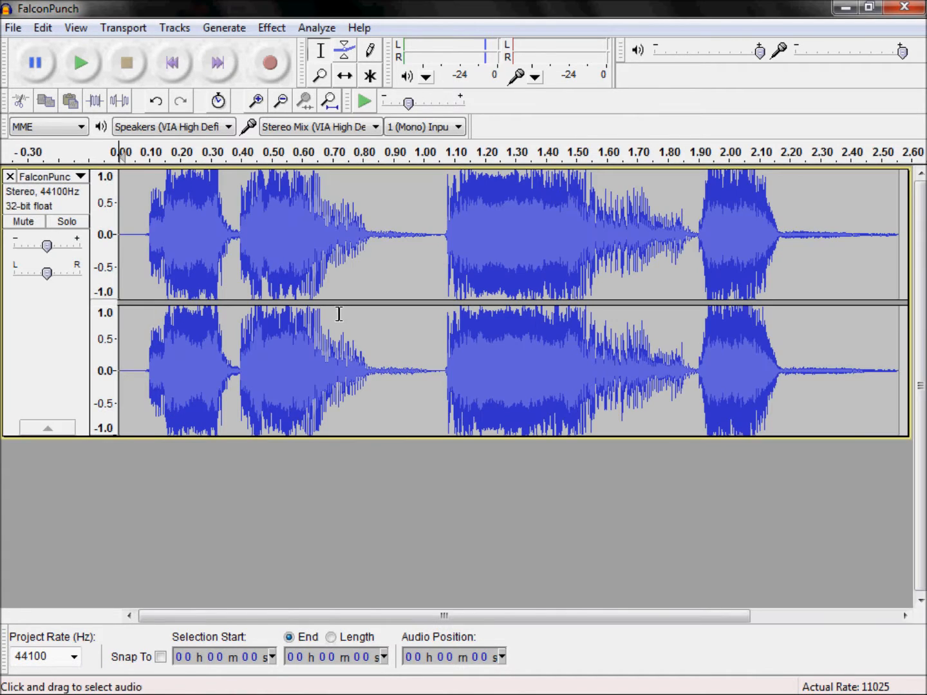
Step: Play back the FalconPunch track from just before its first sound, at about 0.07 s
{"action": "left_click_drag", "start_coordinate": [144, 210], "coordinate": [233, 212]}
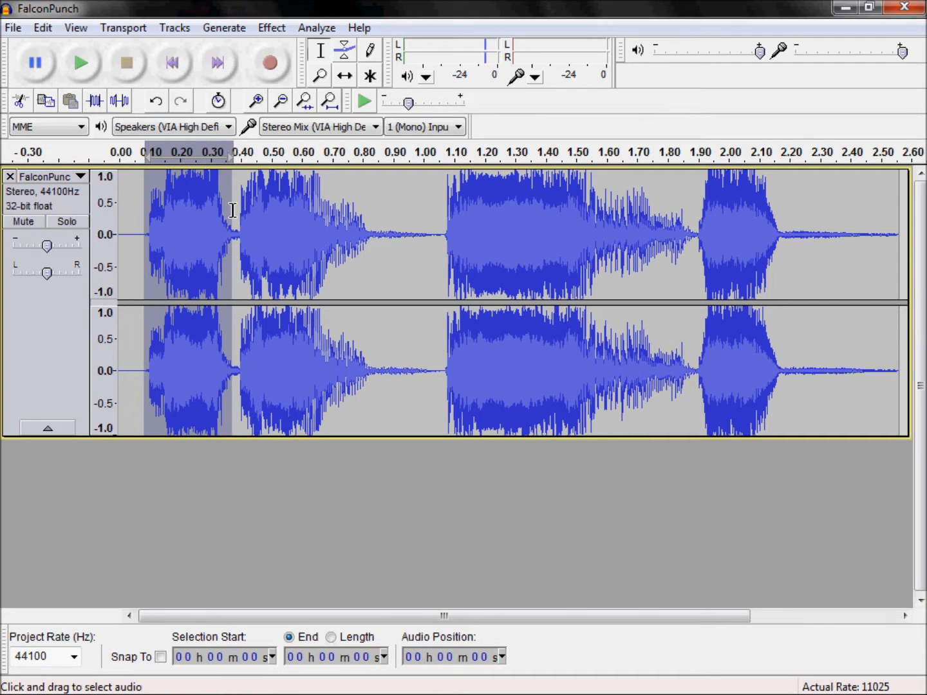
{"action": "left_click", "coordinate": [140, 223]}
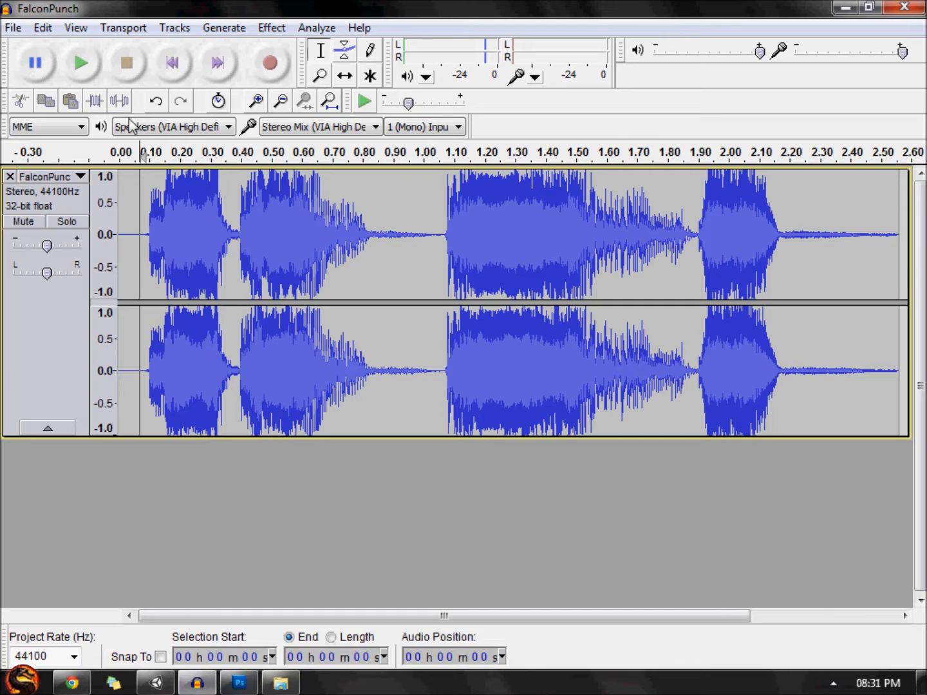
{"action": "left_click", "coordinate": [72, 63]}
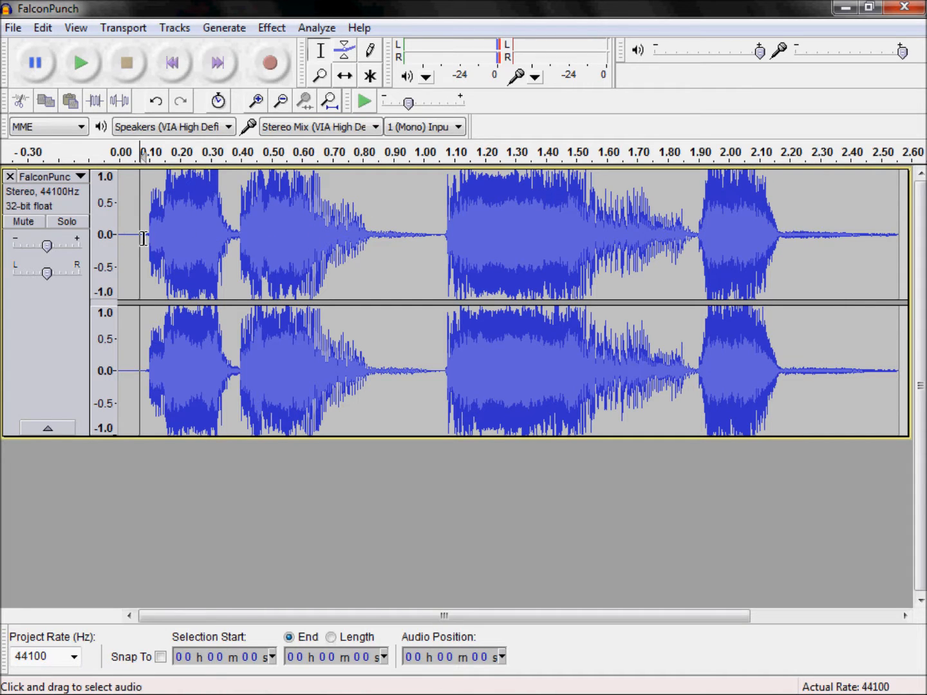
Step: Delete the silent lead-in of about 0.09 s from the FalconPunch track and preview the new start
{"action": "left_click_drag", "start_coordinate": [145, 235], "coordinate": [2, 237]}
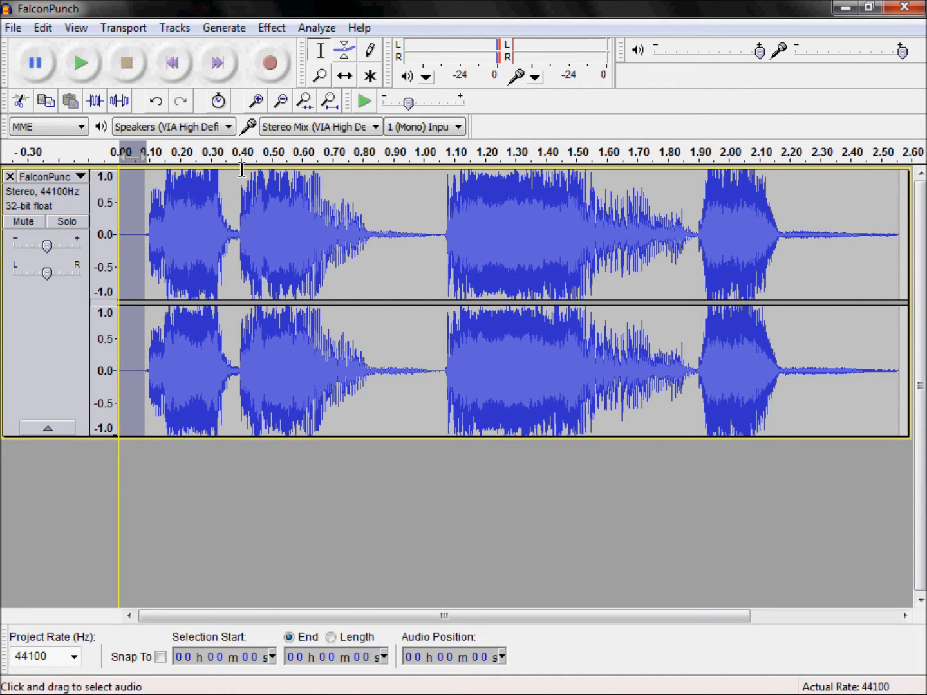
{"action": "key", "text": "Delete"}
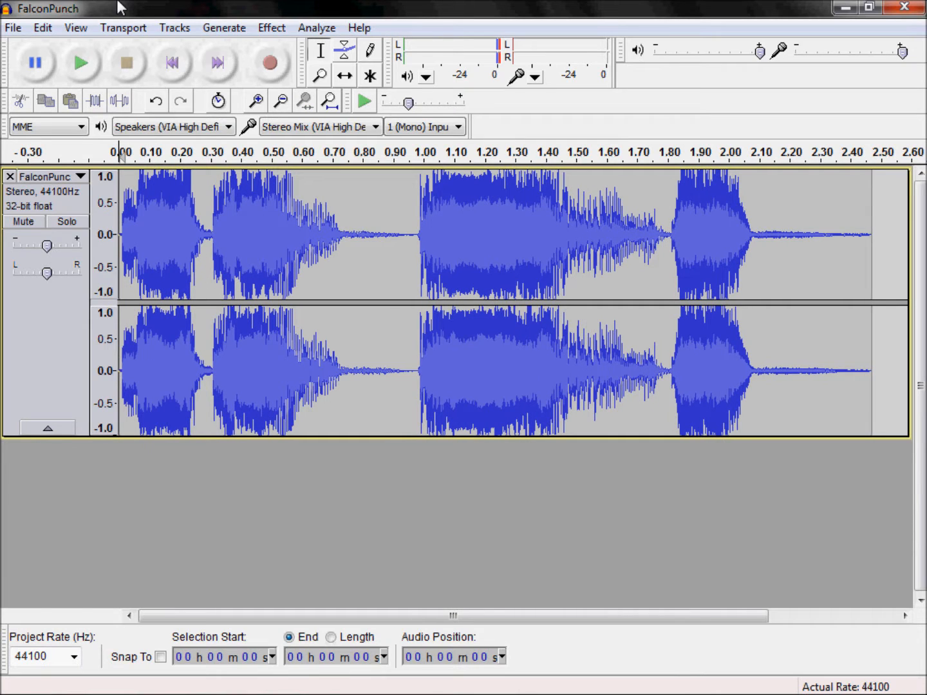
{"action": "left_click", "coordinate": [76, 78]}
{"action": "left_click", "coordinate": [116, 77]}
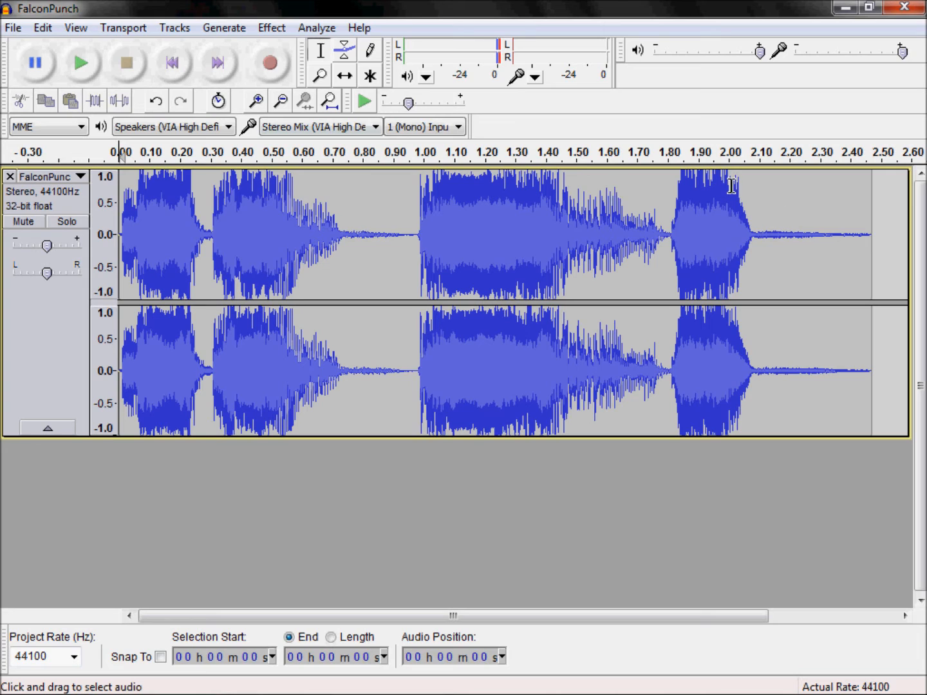
Step: Preview the FalconPunch track's tail from about 2.09 s and delete everything after that point
{"action": "left_click", "coordinate": [761, 238]}
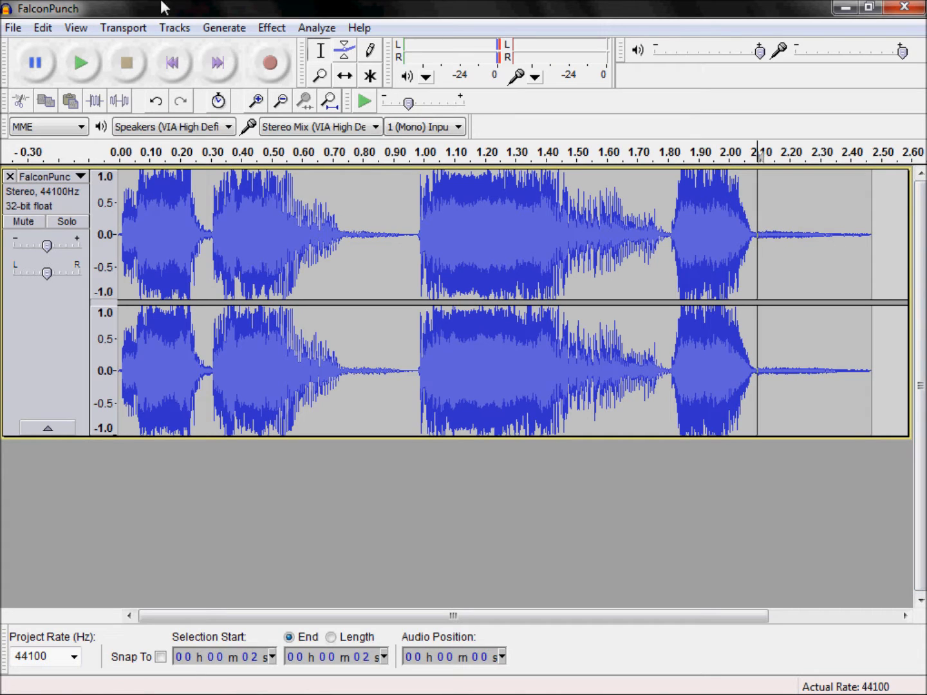
{"action": "left_click", "coordinate": [81, 64]}
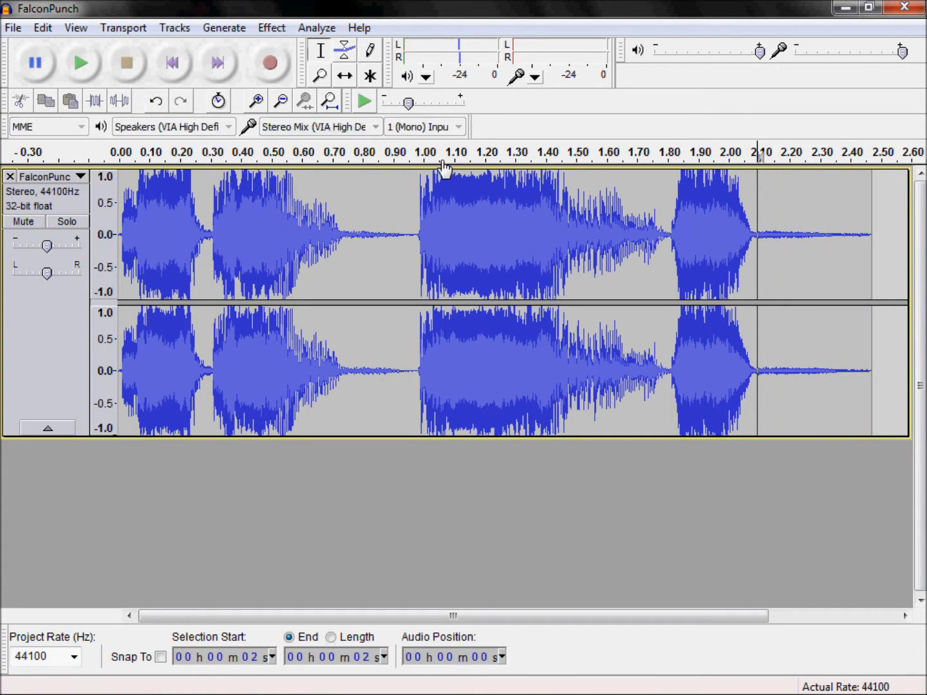
{"action": "key", "text": "shift+End"}
{"action": "key", "text": "Delete"}
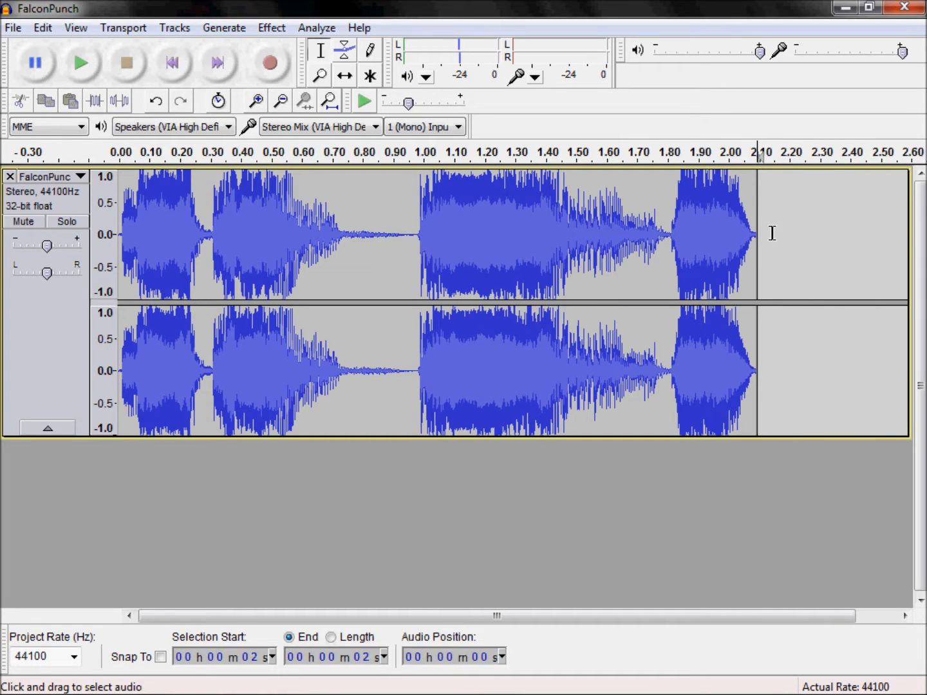
Step: Play the trimmed FalconPunch track from the beginning and stop the playback
{"action": "left_click", "coordinate": [165, 67]}
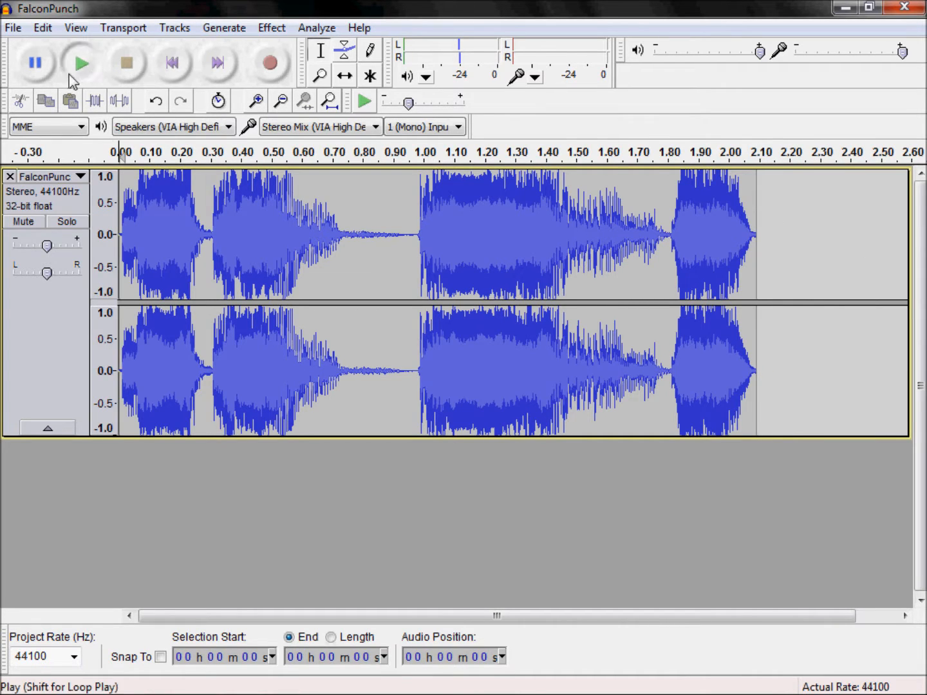
{"action": "left_click", "coordinate": [70, 76]}
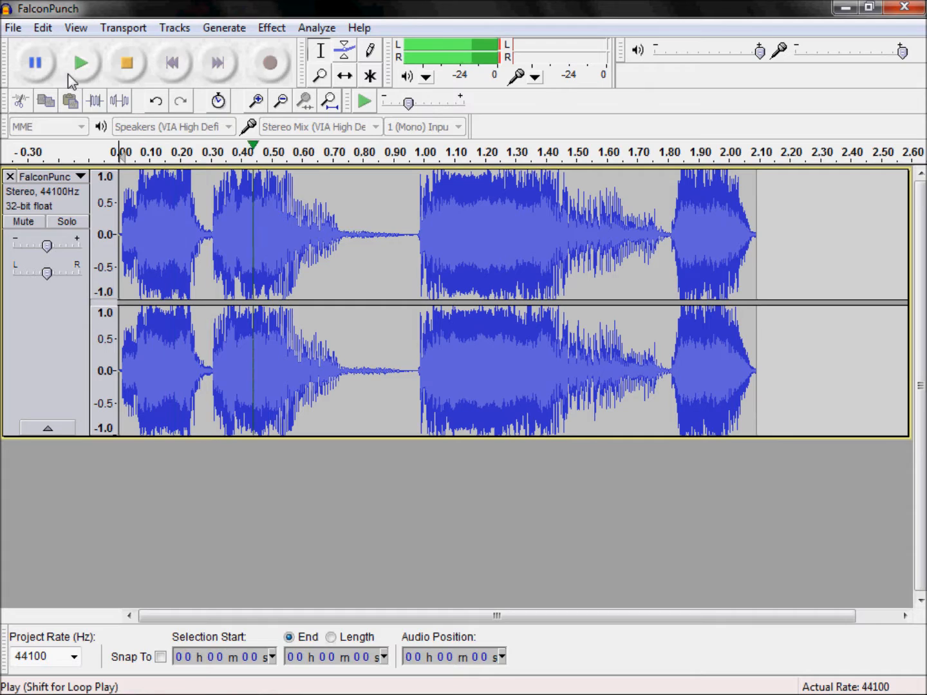
{"action": "left_click", "coordinate": [126, 64]}
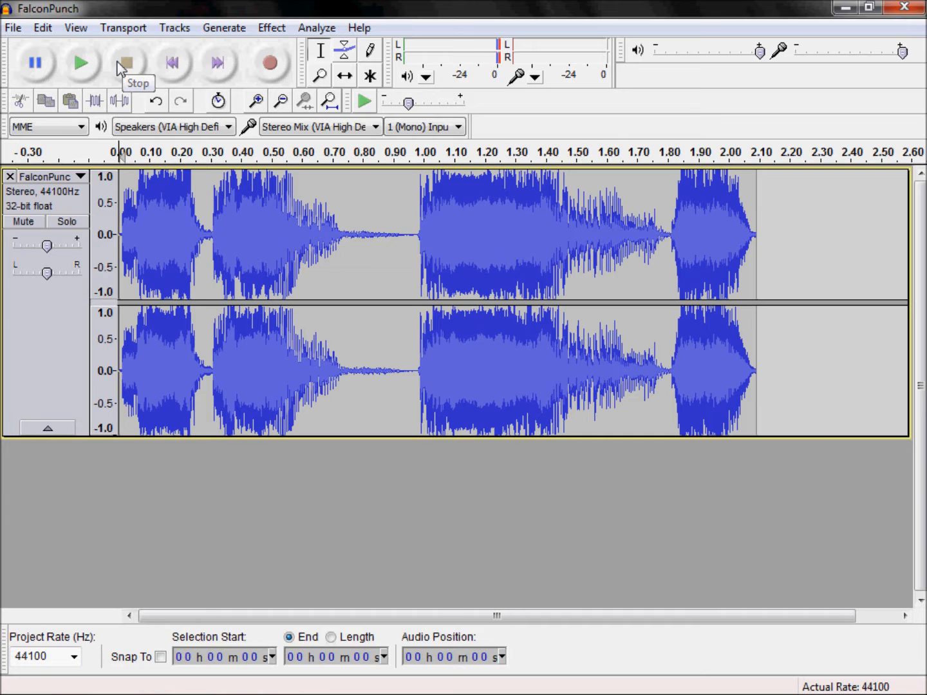
Step: Import Hadouken.mp3 from the Sounds folder as a second track below FalconPunch
{"action": "mouse_move", "coordinate": [192, 656]}
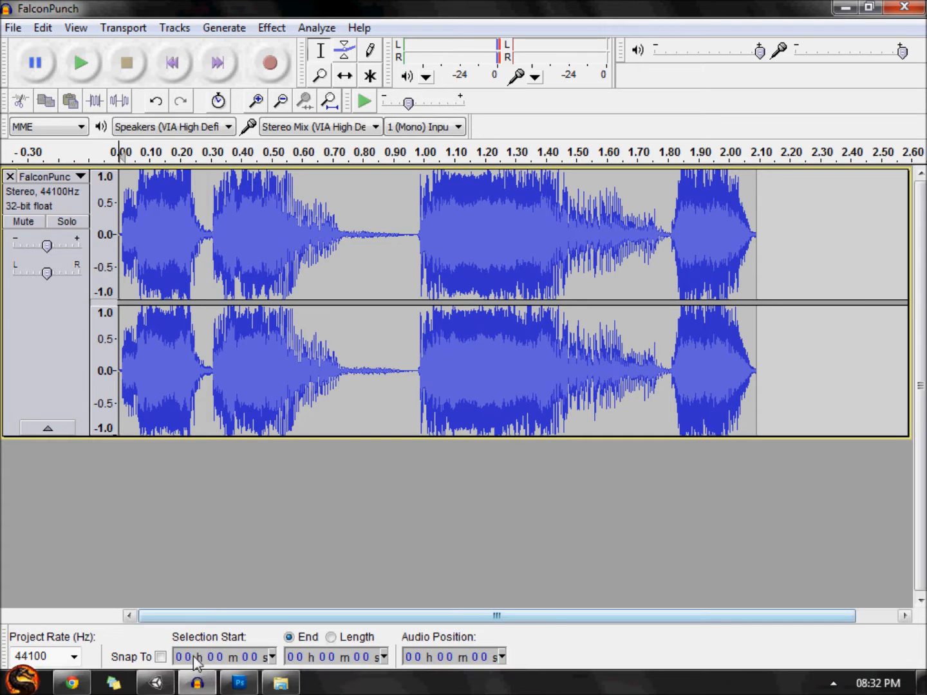
{"action": "left_click", "coordinate": [272, 688]}
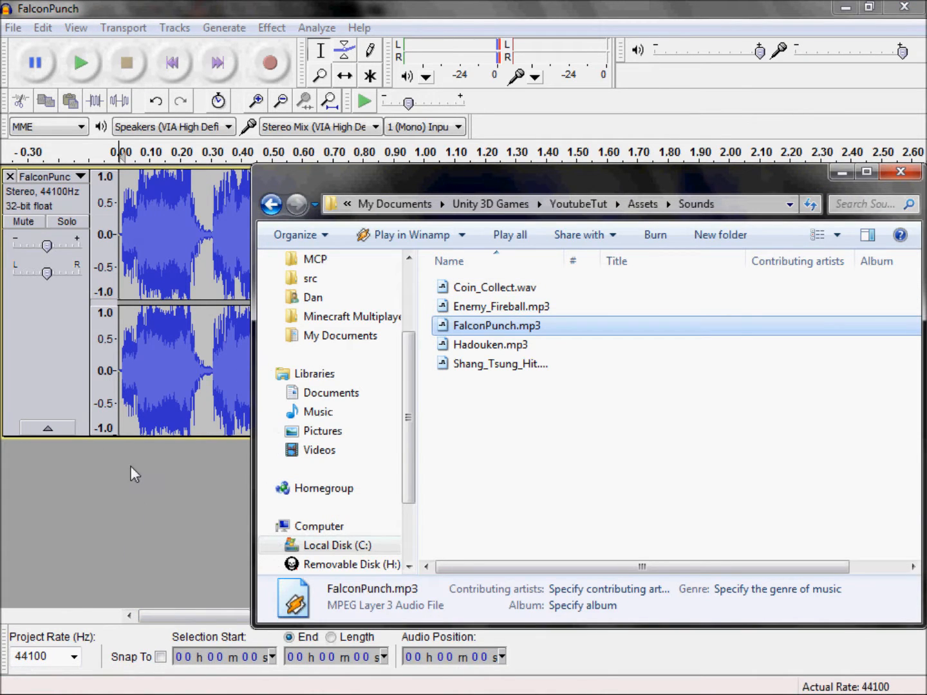
{"action": "left_click_drag", "start_coordinate": [465, 346], "coordinate": [246, 417]}
{"action": "left_click_drag", "start_coordinate": [62, 491], "coordinate": [64, 492]}
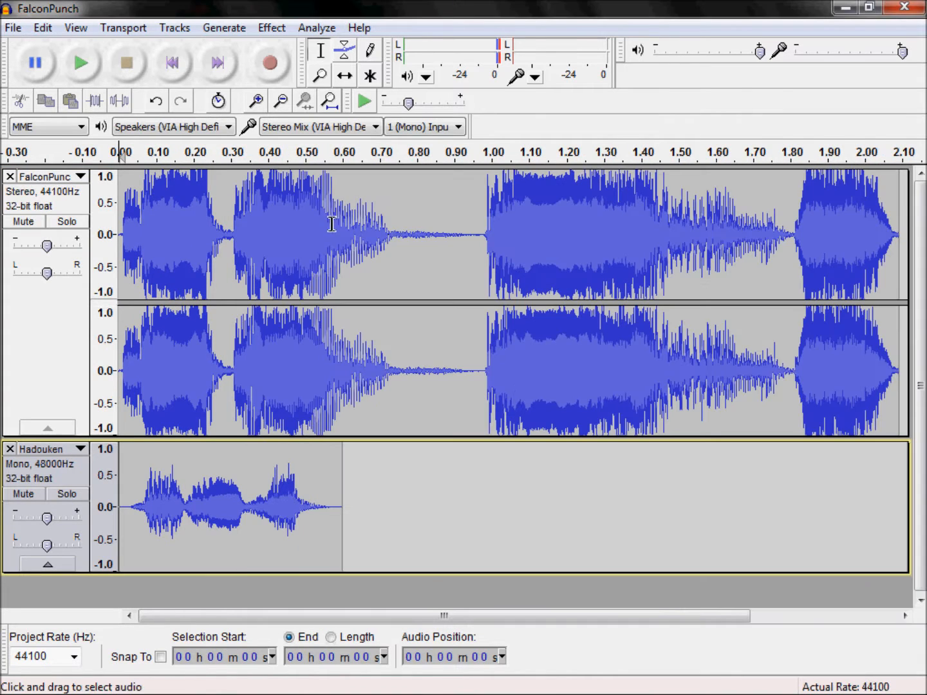
Step: Remove the Hadouken track from the project
{"action": "left_click", "coordinate": [107, 475]}
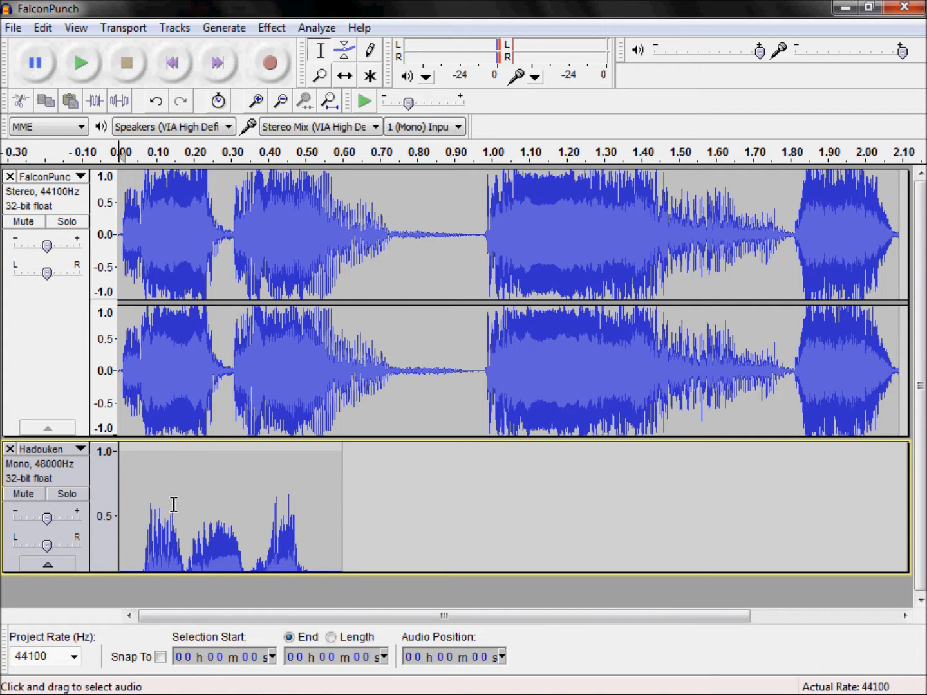
{"action": "left_click", "coordinate": [109, 524], "text": "shift"}
{"action": "left_click", "coordinate": [10, 450]}
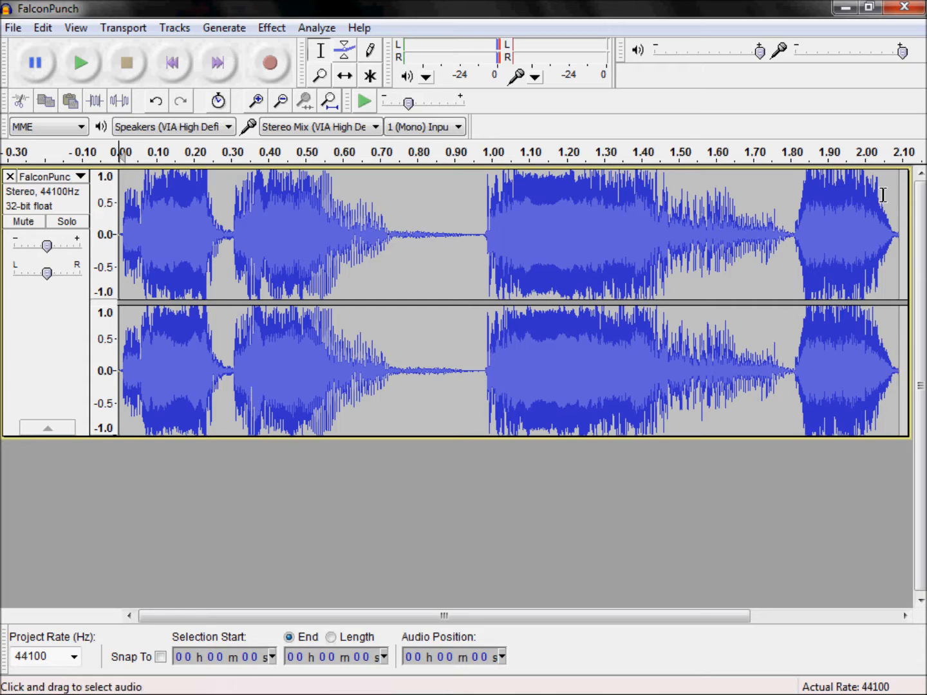
Step: Select the whole FalconPunch track and play it to judge its loudness
{"action": "left_click", "coordinate": [707, 270]}
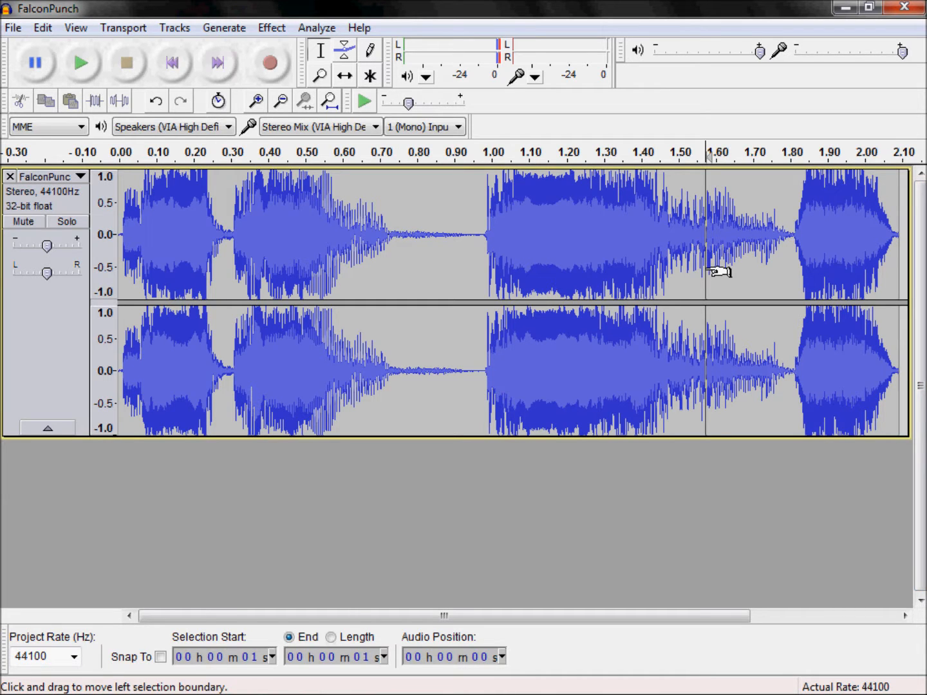
{"action": "key", "text": "ctrl+a"}
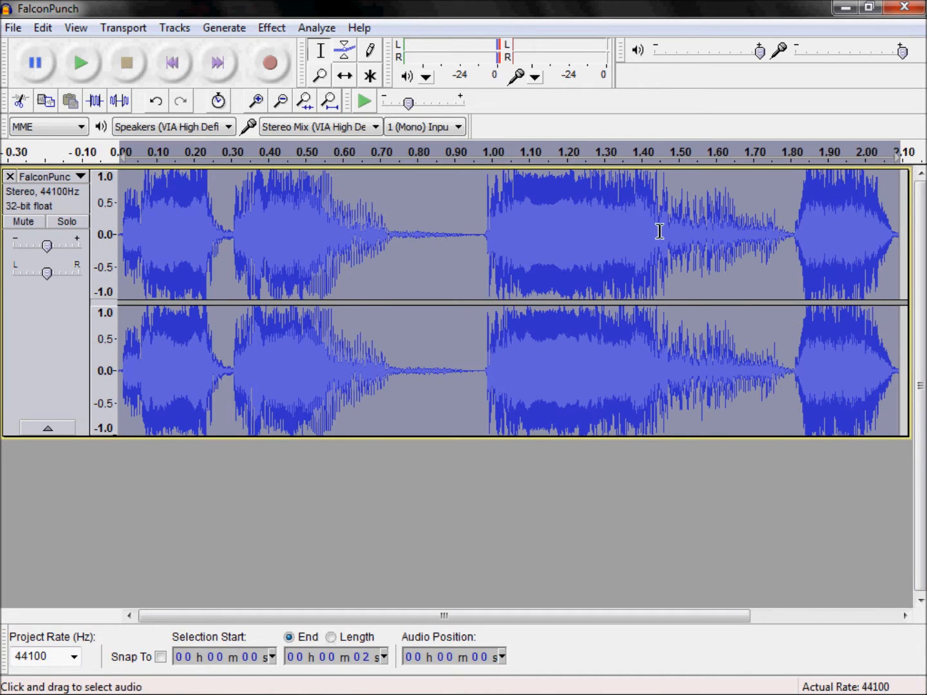
{"action": "left_click", "coordinate": [274, 27]}
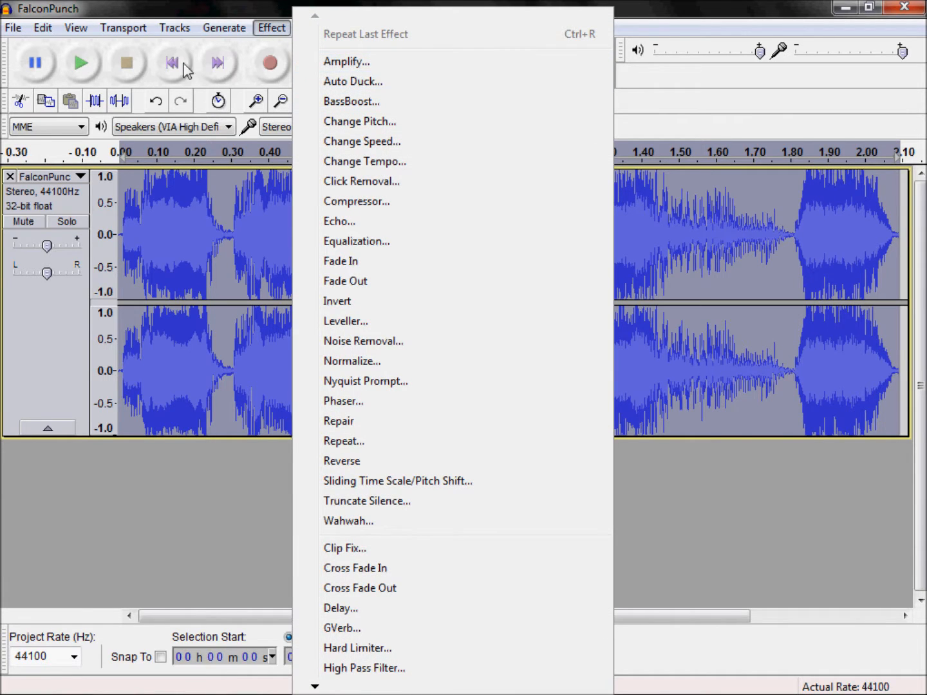
{"action": "left_click", "coordinate": [136, 64]}
{"action": "left_click", "coordinate": [80, 62]}
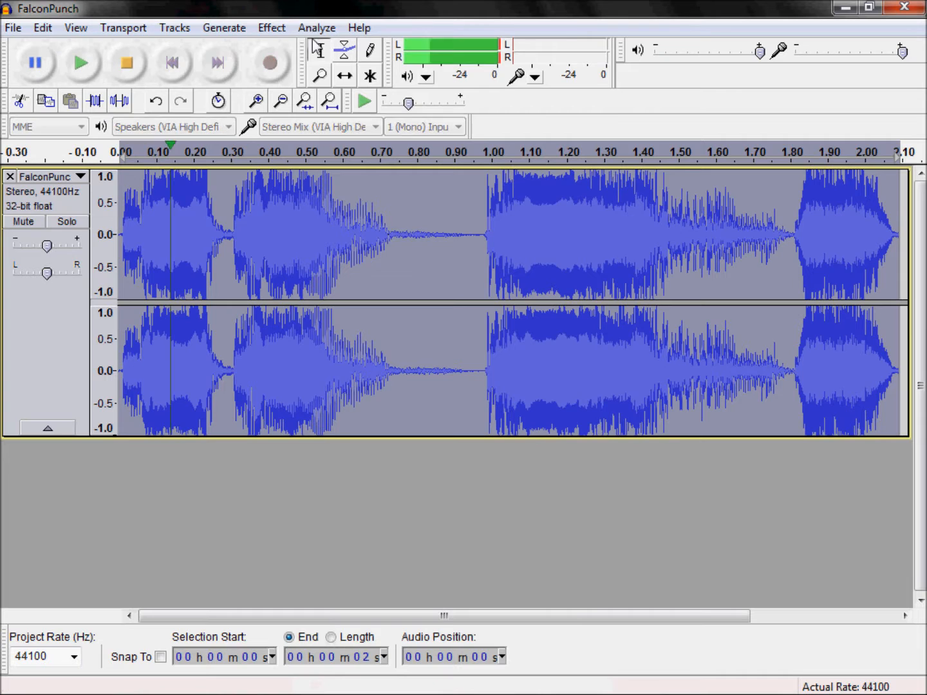
Step: Lower the volume of the selected FalconPunch audio with the Amplify effect at -6 dB
{"action": "left_click", "coordinate": [272, 28]}
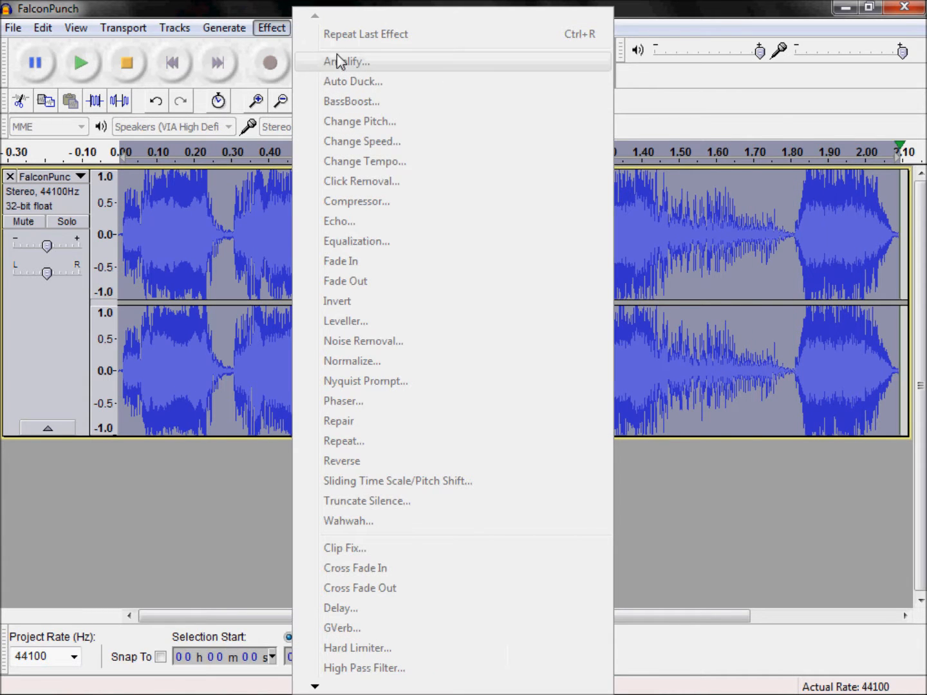
{"action": "left_click", "coordinate": [219, 29]}
{"action": "left_click", "coordinate": [271, 29]}
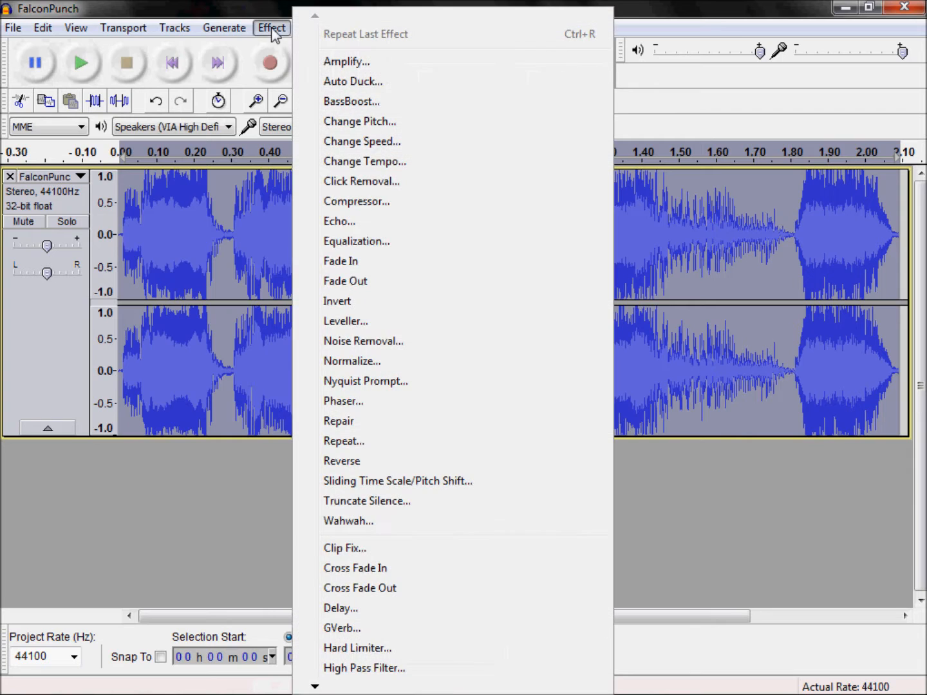
{"action": "left_click", "coordinate": [338, 62]}
{"action": "left_click_drag", "start_coordinate": [438, 254], "coordinate": [449, 298]}
{"action": "left_click_drag", "start_coordinate": [472, 379], "coordinate": [500, 380]}
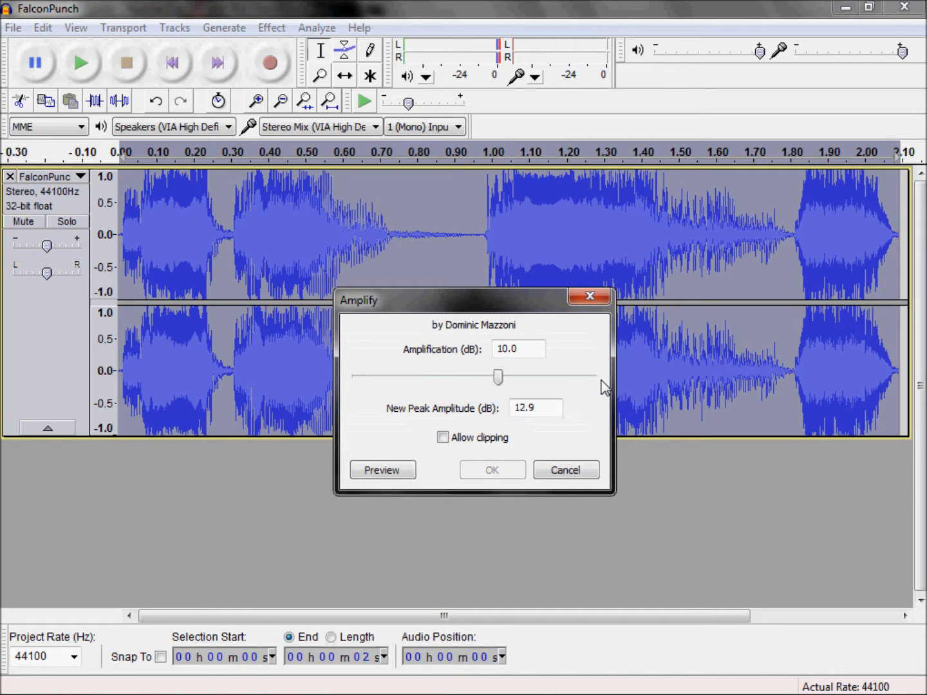
{"action": "double_click", "coordinate": [533, 345]}
{"action": "type", "text": "-"}
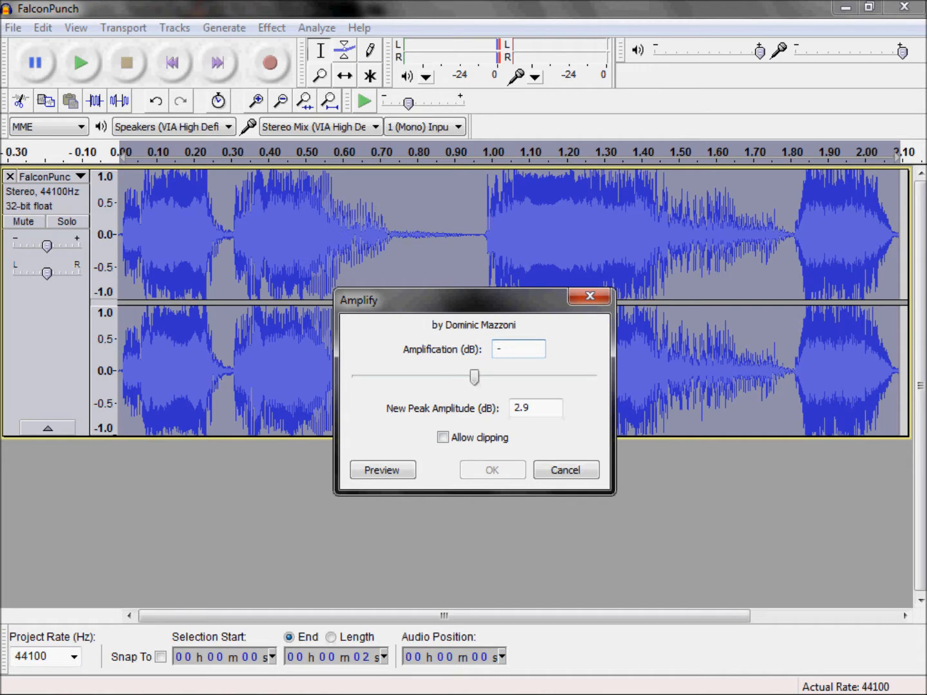
{"action": "type", "text": "6"}
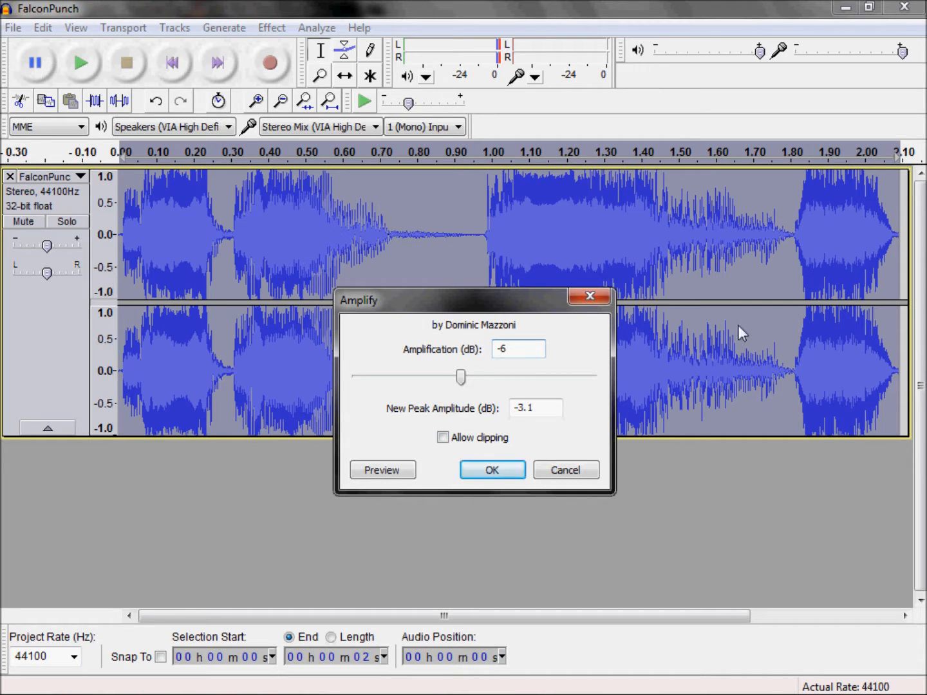
{"action": "left_click", "coordinate": [493, 470]}
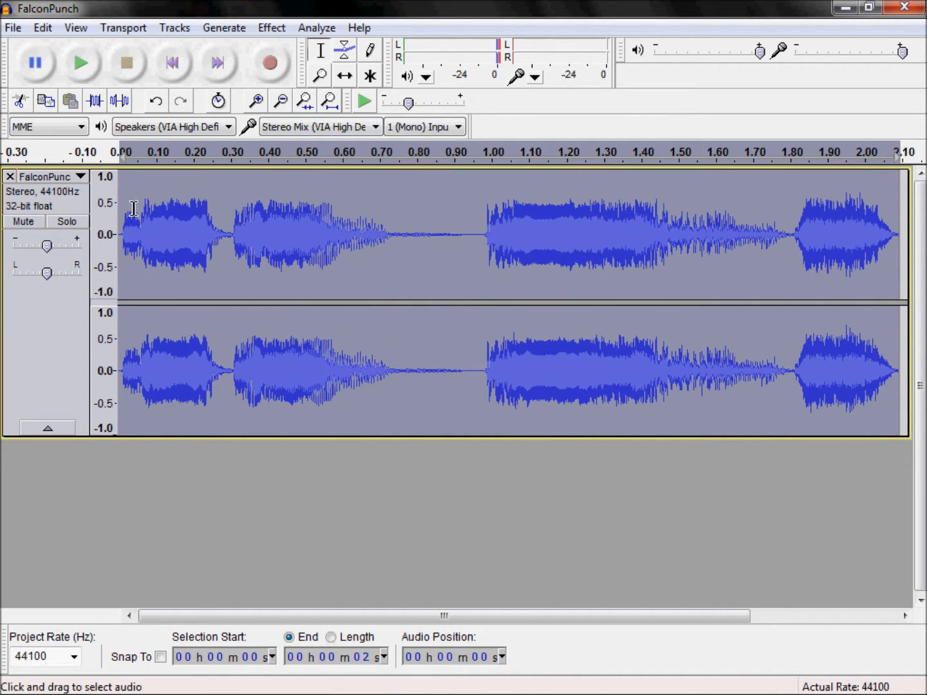
Step: Play the quieter FalconPunch track and examine its waveform peaks against the amplitude scale
{"action": "left_click", "coordinate": [81, 62]}
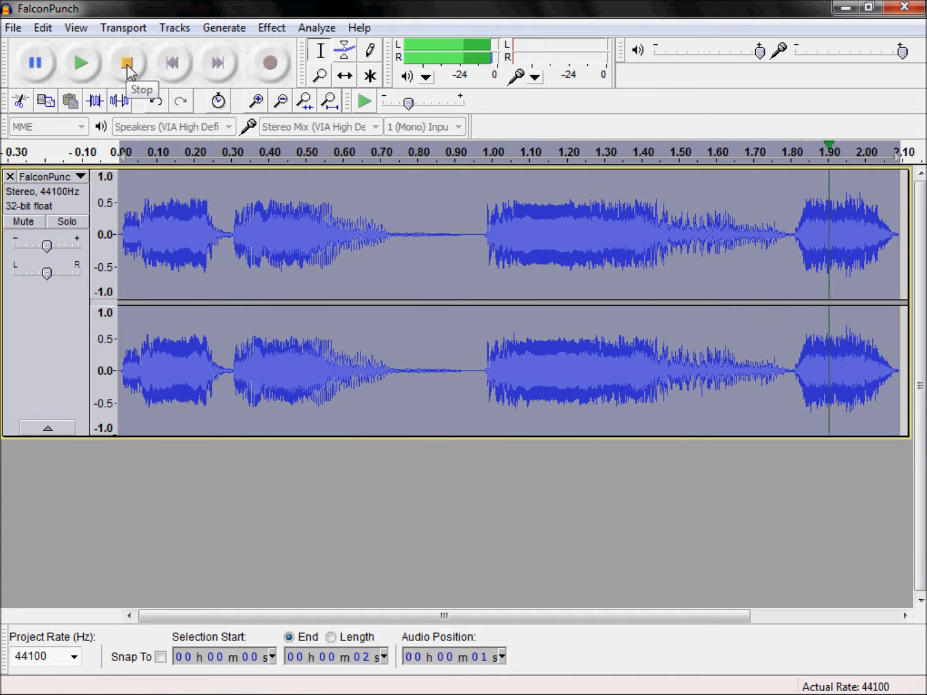
{"action": "left_click", "coordinate": [383, 226]}
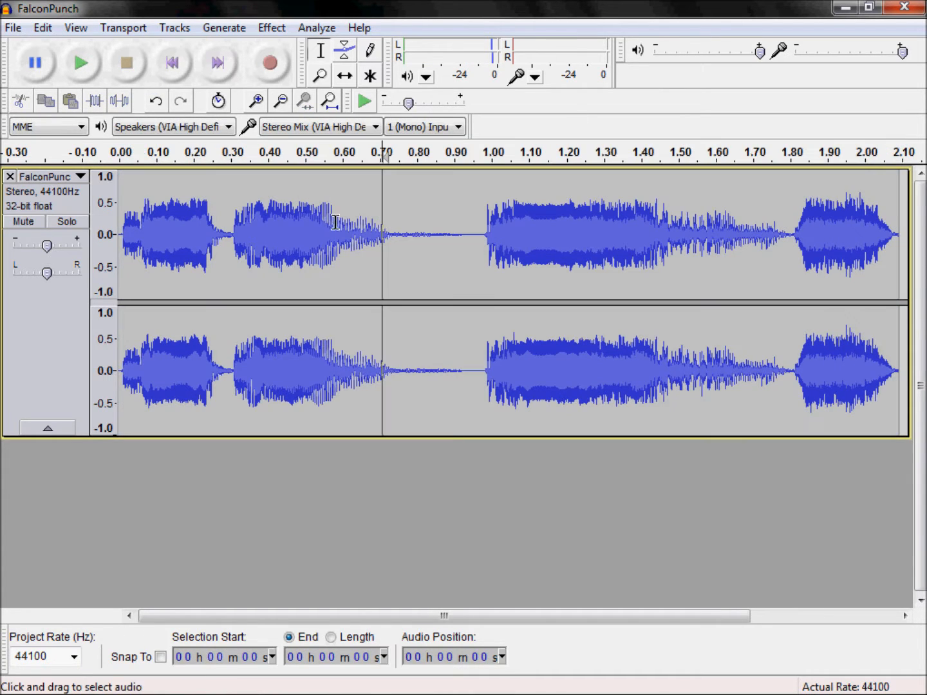
{"action": "left_click", "coordinate": [105, 199]}
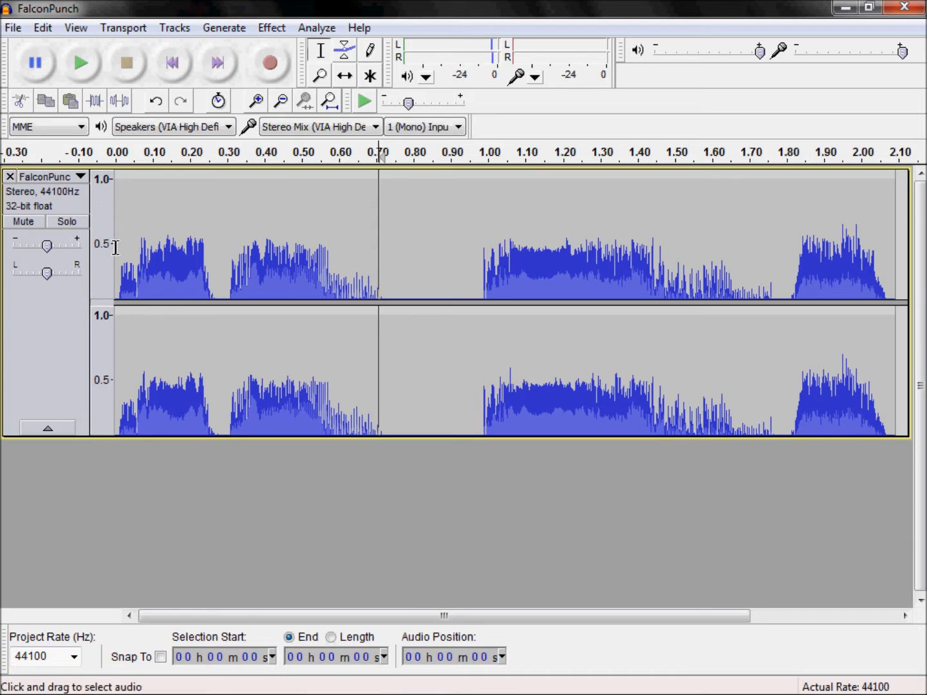
{"action": "left_click", "coordinate": [258, 232]}
{"action": "left_click", "coordinate": [109, 229], "text": "shift"}
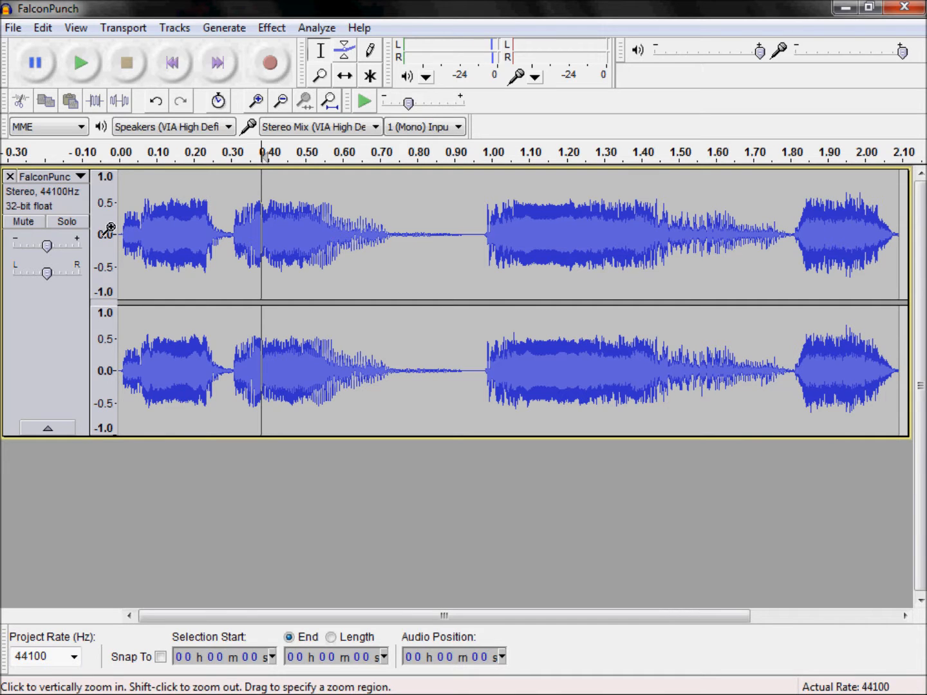
Step: Export the audio as the MP3 file FalconPunch.mp3 in the Sounds folder, replacing the existing file and keeping the default metadata
{"action": "left_click", "coordinate": [27, 27]}
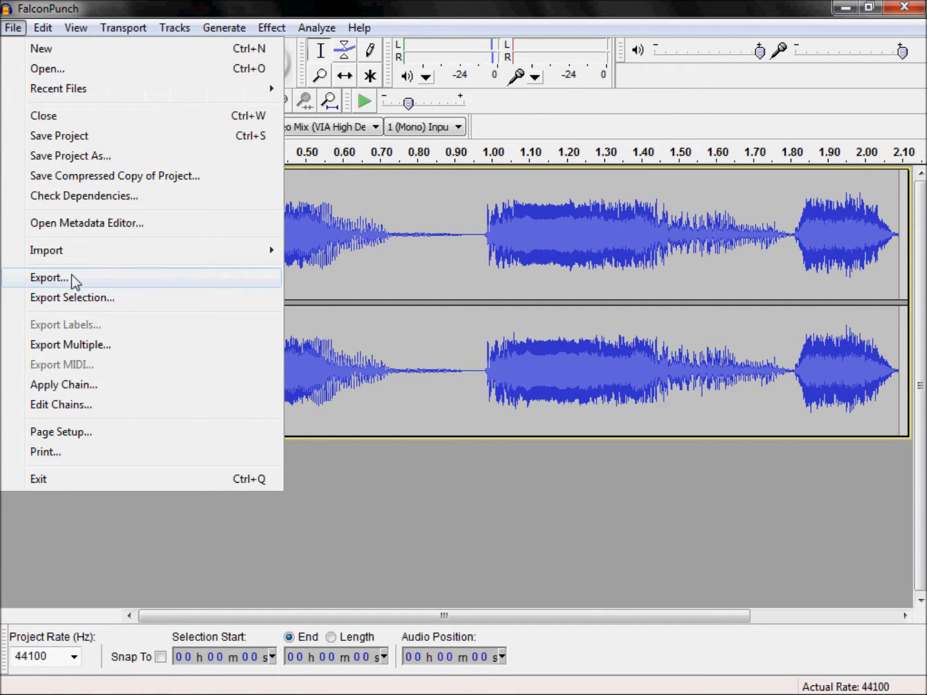
{"action": "left_click", "coordinate": [72, 277]}
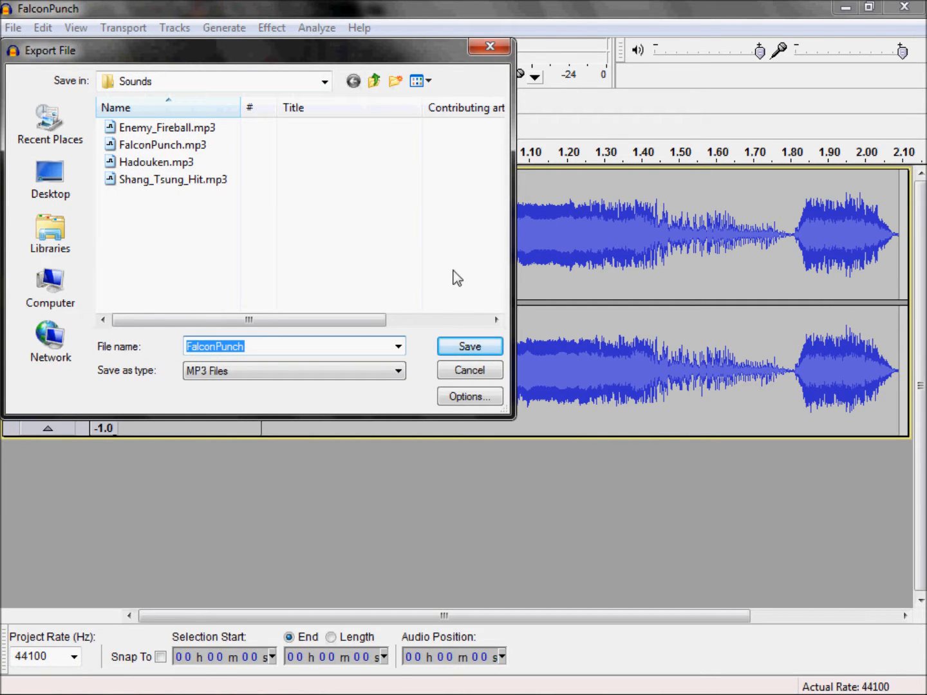
{"action": "left_click", "coordinate": [174, 145]}
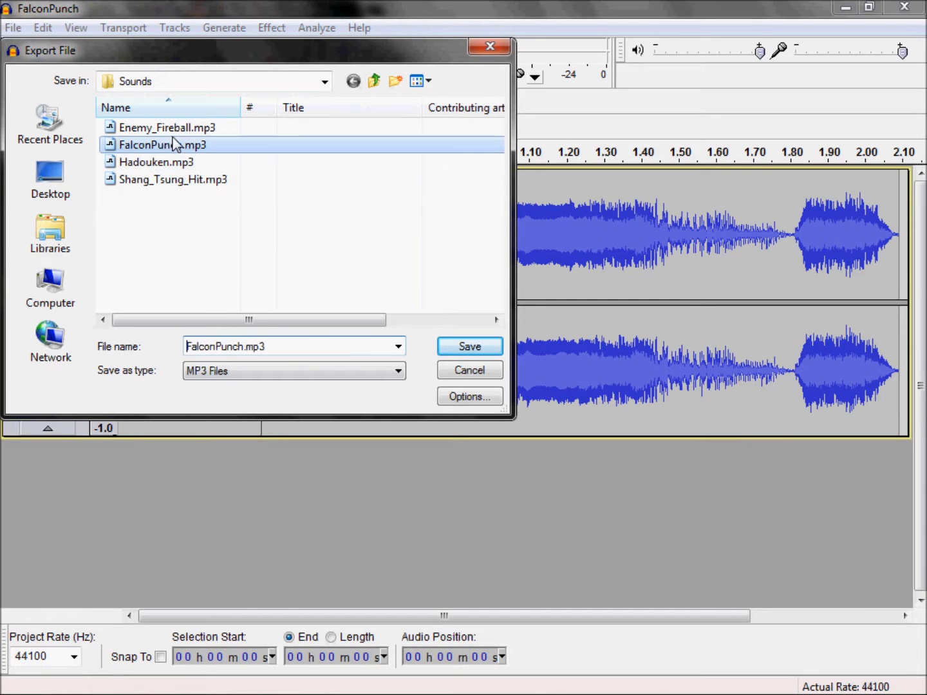
{"action": "left_click", "coordinate": [233, 370]}
{"action": "left_click", "coordinate": [232, 437]}
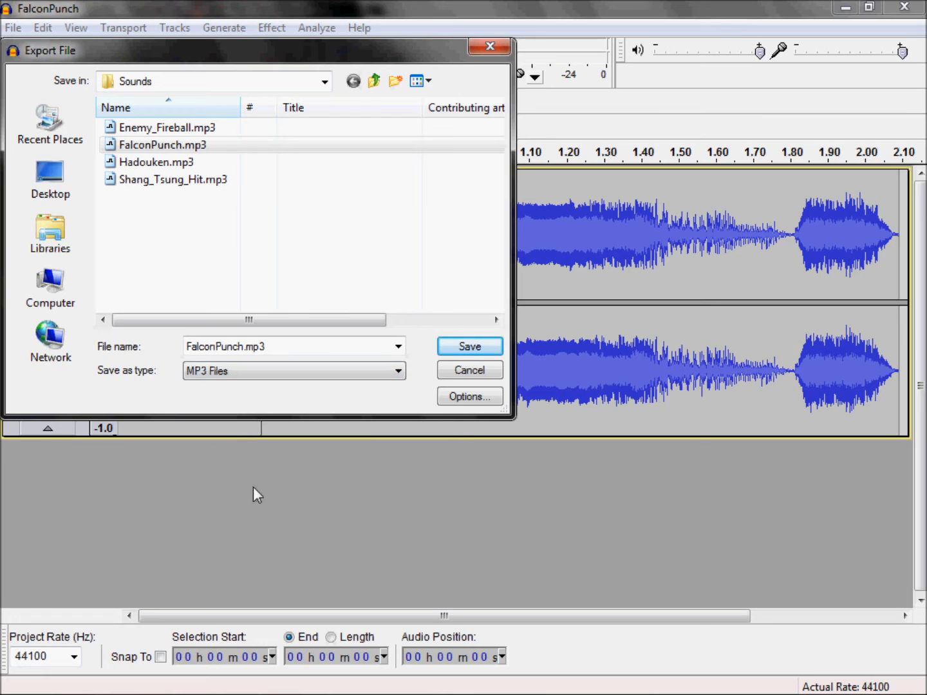
{"action": "left_click", "coordinate": [494, 347]}
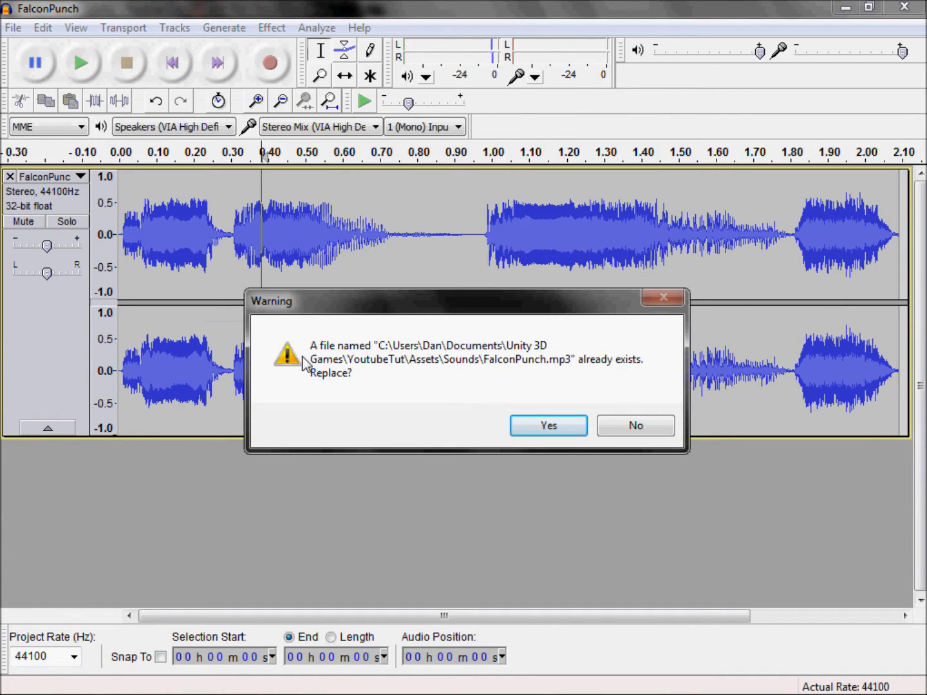
{"action": "left_click", "coordinate": [548, 426]}
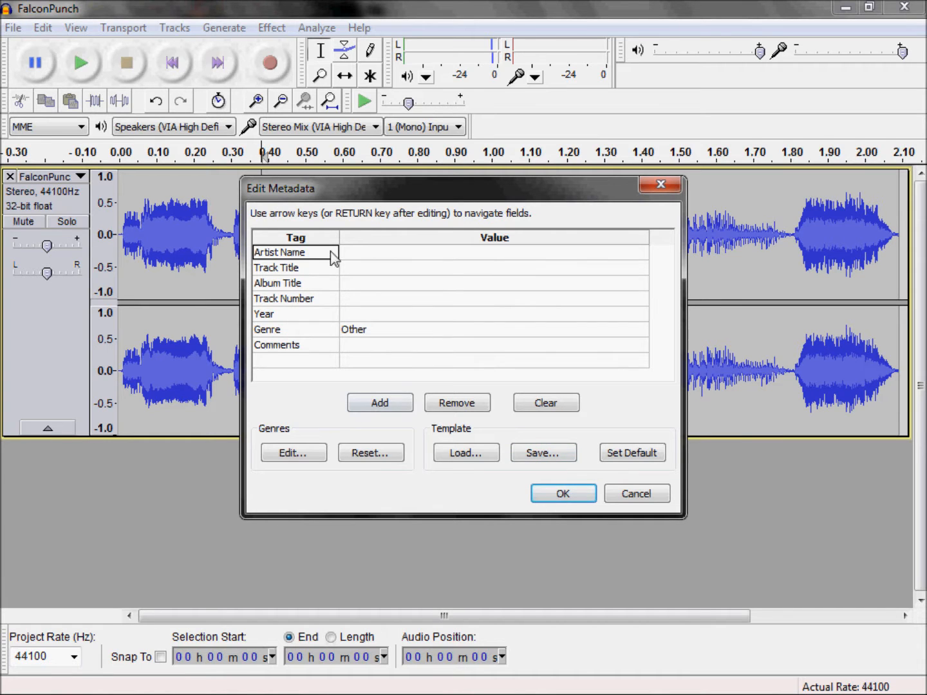
{"action": "left_click", "coordinate": [566, 494]}
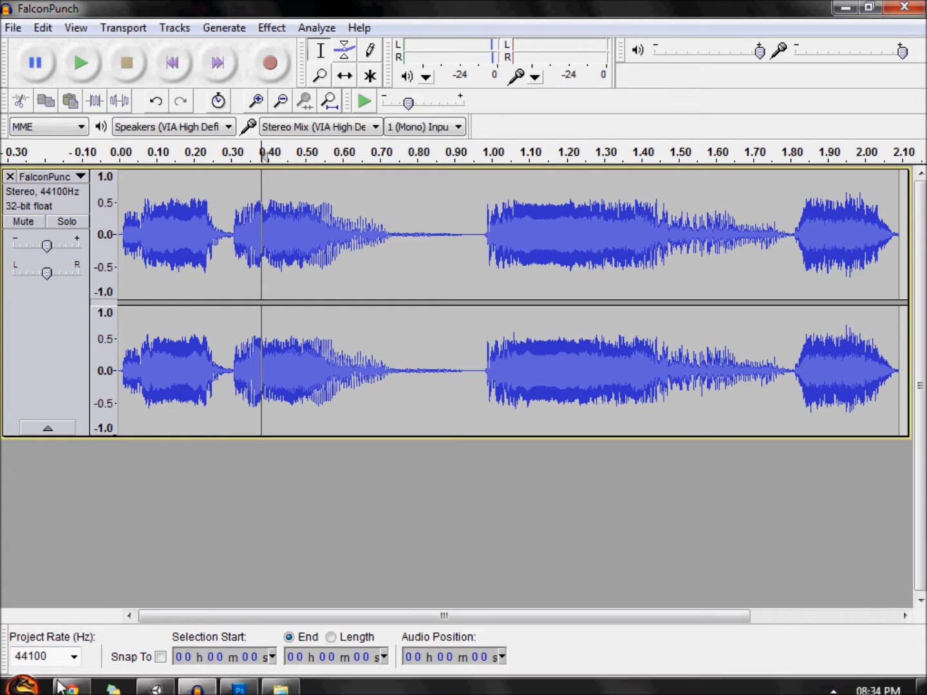
Step: Switch to Chrome, view the lame_enc.dll download page on dll-files.com, and close the browser
{"action": "left_click", "coordinate": [71, 687]}
{"action": "left_click_drag", "start_coordinate": [40, 175], "coordinate": [252, 171]}
{"action": "left_click", "coordinate": [183, 174]}
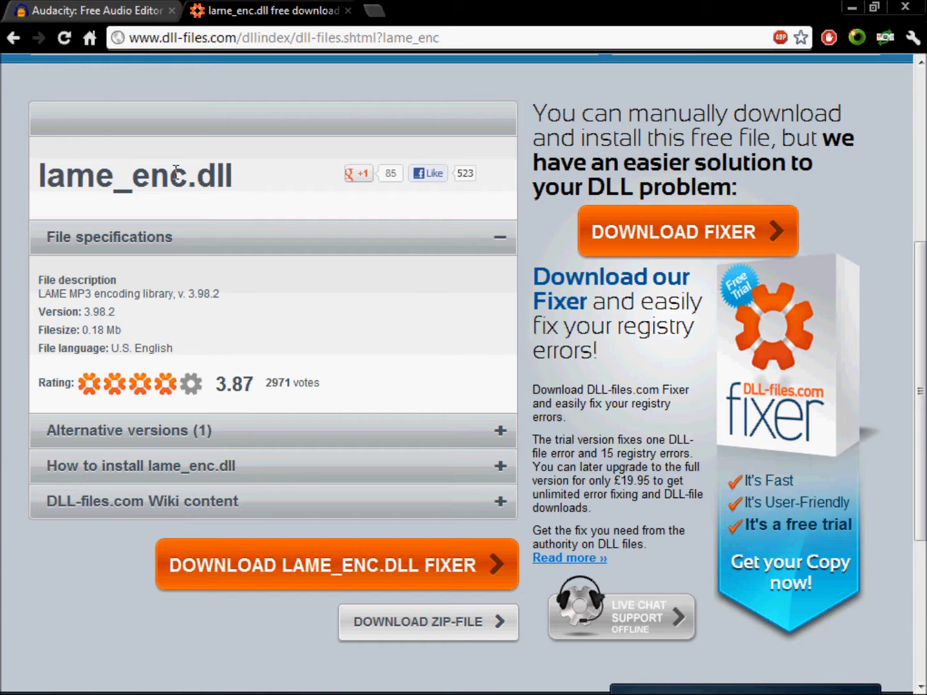
{"action": "left_click_drag", "start_coordinate": [62, 157], "coordinate": [158, 159]}
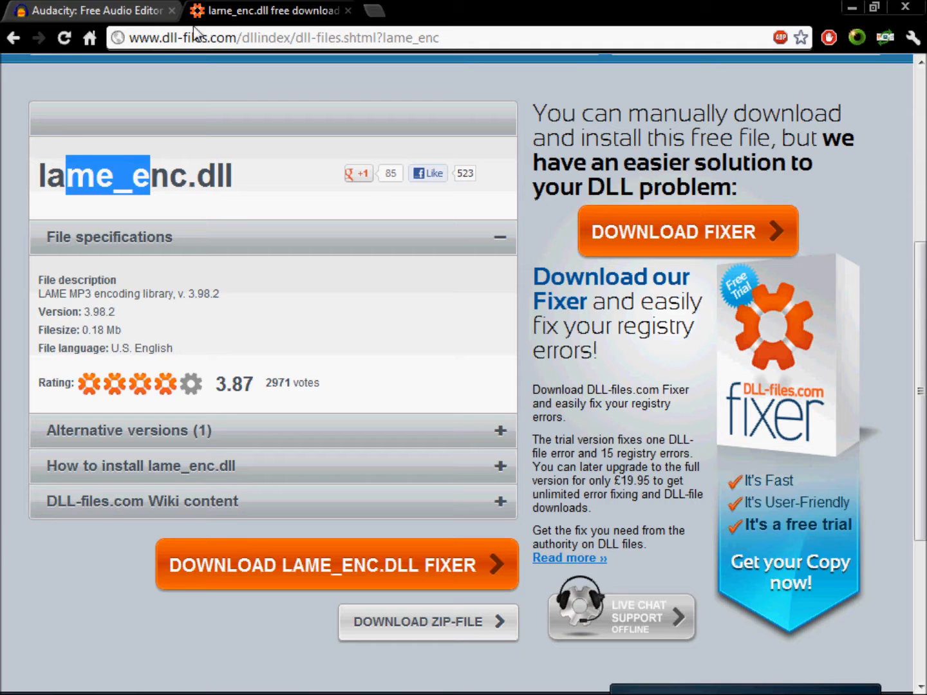
{"action": "left_click", "coordinate": [349, 11]}
{"action": "left_click", "coordinate": [906, 7]}
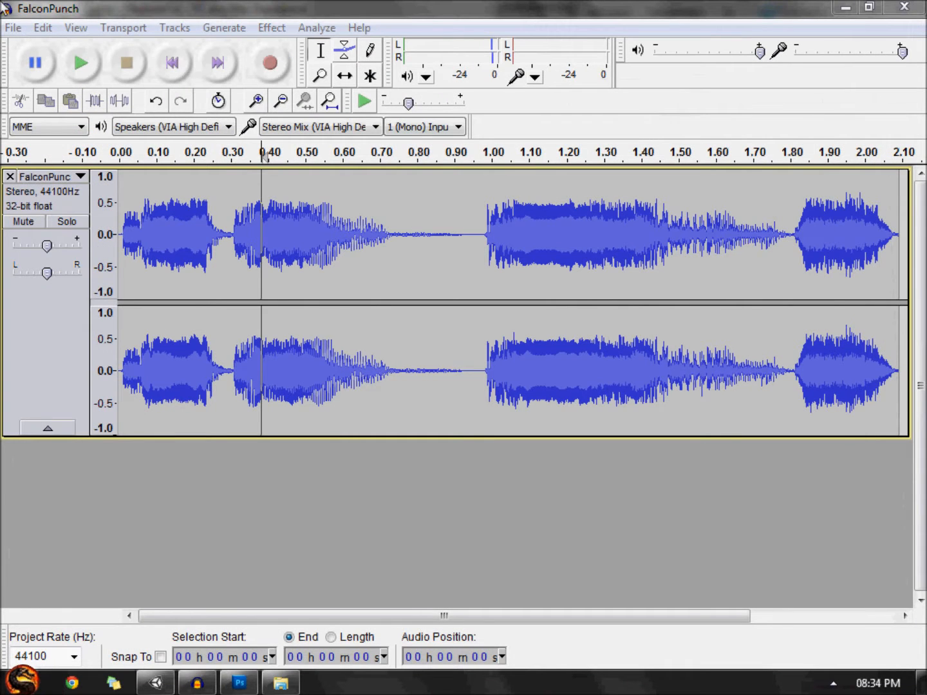
Step: Remove the FalconPunch track and bring in the Shang_Tsung_Hit sound from the file explorer
{"action": "left_click", "coordinate": [10, 176]}
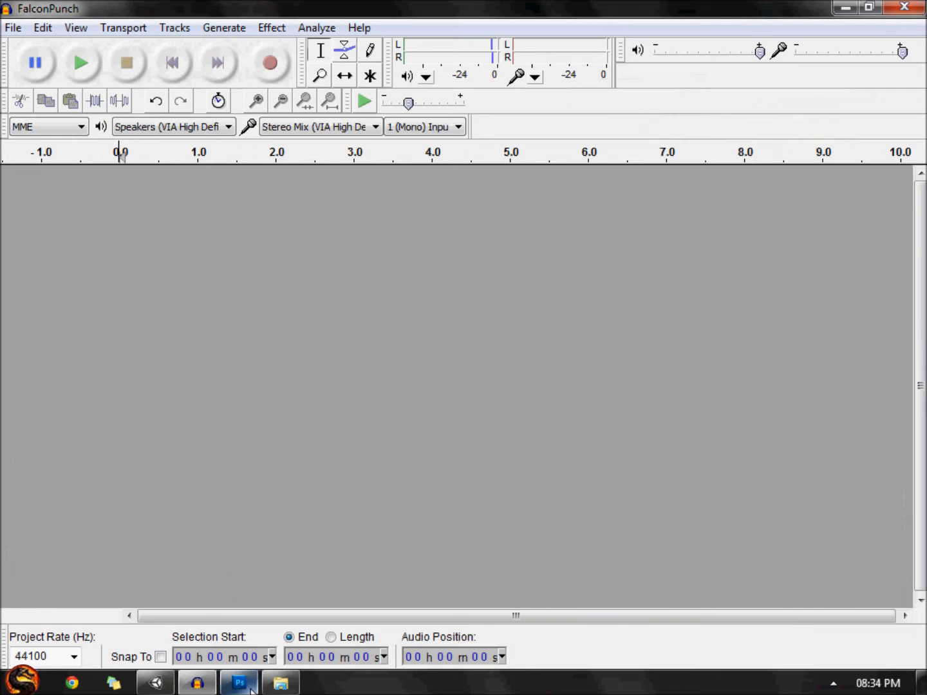
{"action": "left_click", "coordinate": [280, 682]}
{"action": "left_click_drag", "start_coordinate": [508, 365], "coordinate": [207, 350]}
{"action": "left_click", "coordinate": [189, 449]}
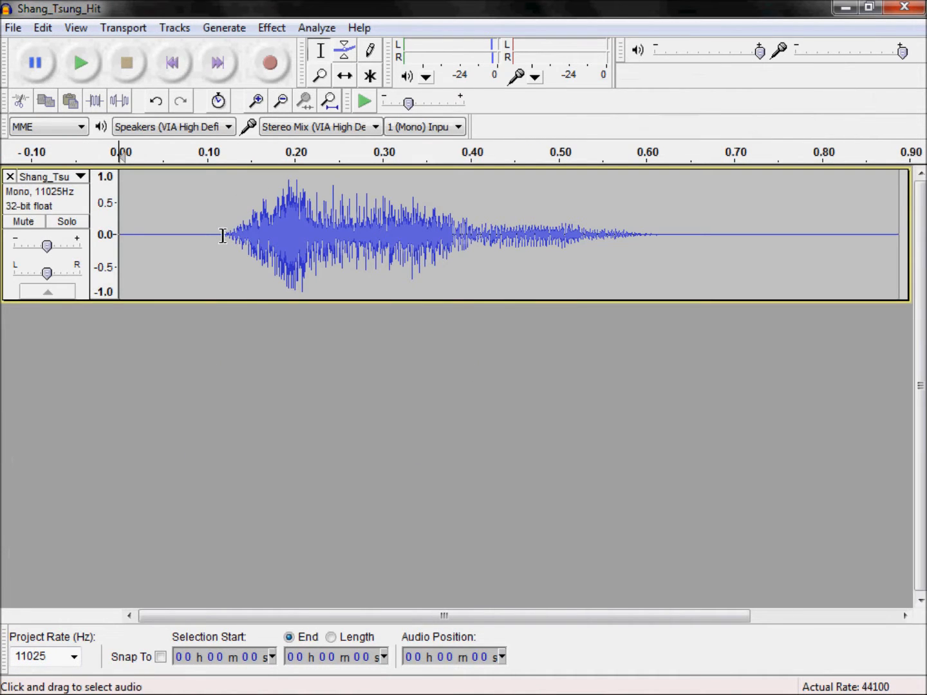
Step: Check the silent stretches at the start and end of the Shang_Tsung_Hit track and play it from the beginning
{"action": "left_click_drag", "start_coordinate": [222, 236], "coordinate": [4, 244]}
{"action": "left_click_drag", "start_coordinate": [895, 239], "coordinate": [639, 227]}
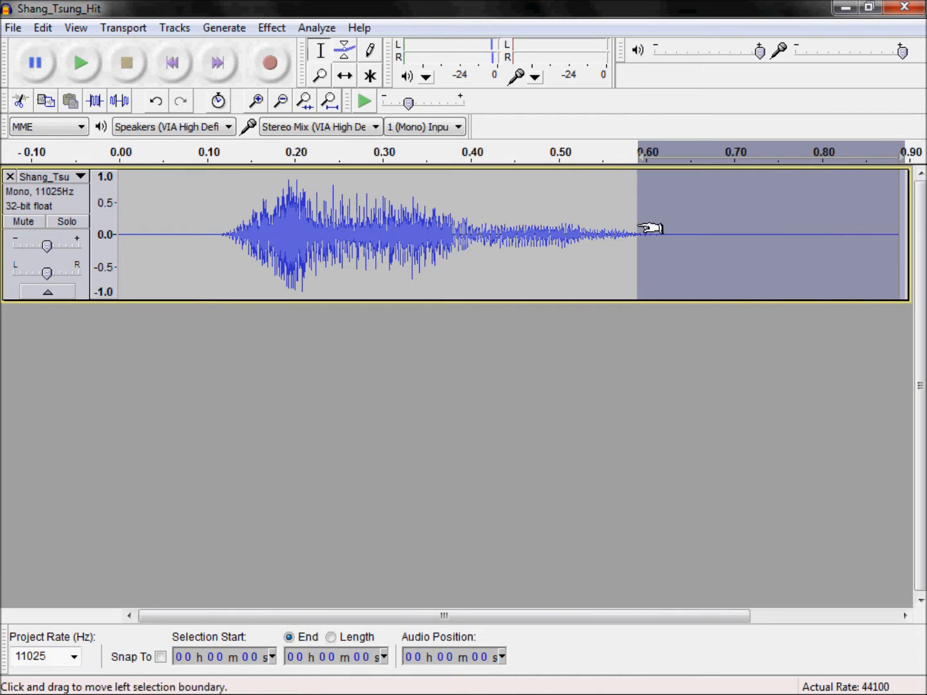
{"action": "left_click", "coordinate": [121, 174]}
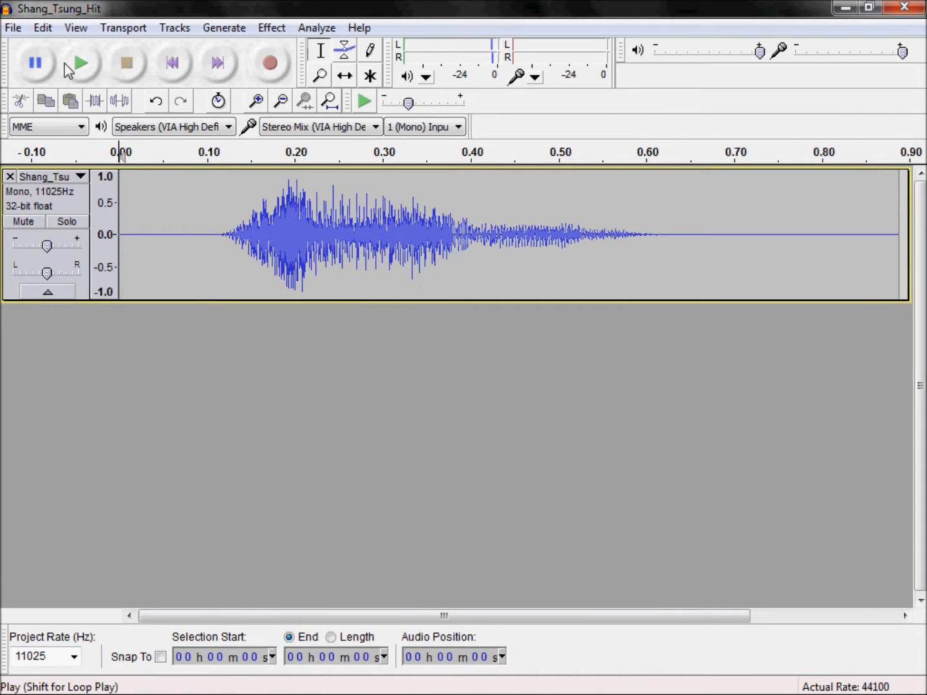
{"action": "left_click", "coordinate": [71, 67]}
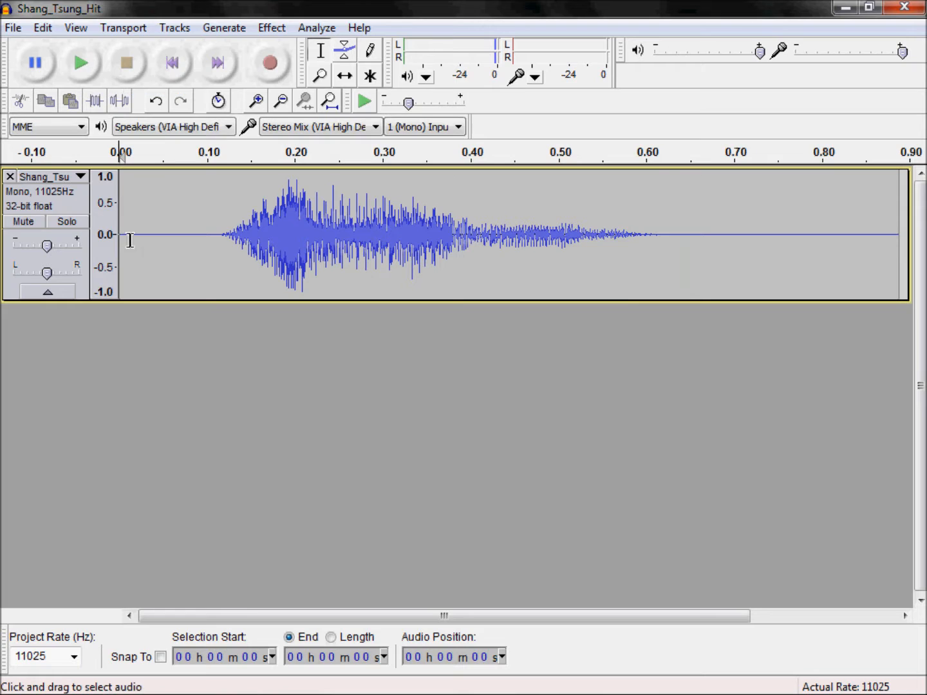
Step: Play separate parts of the track: the lead-in up to about 0.12 s, everything after about 0.61 s, and about 0.40 to 0.62 s
{"action": "left_click_drag", "start_coordinate": [223, 229], "coordinate": [120, 233]}
{"action": "left_click", "coordinate": [79, 65]}
{"action": "left_click_drag", "start_coordinate": [660, 229], "coordinate": [909, 232]}
{"action": "left_click", "coordinate": [80, 64]}
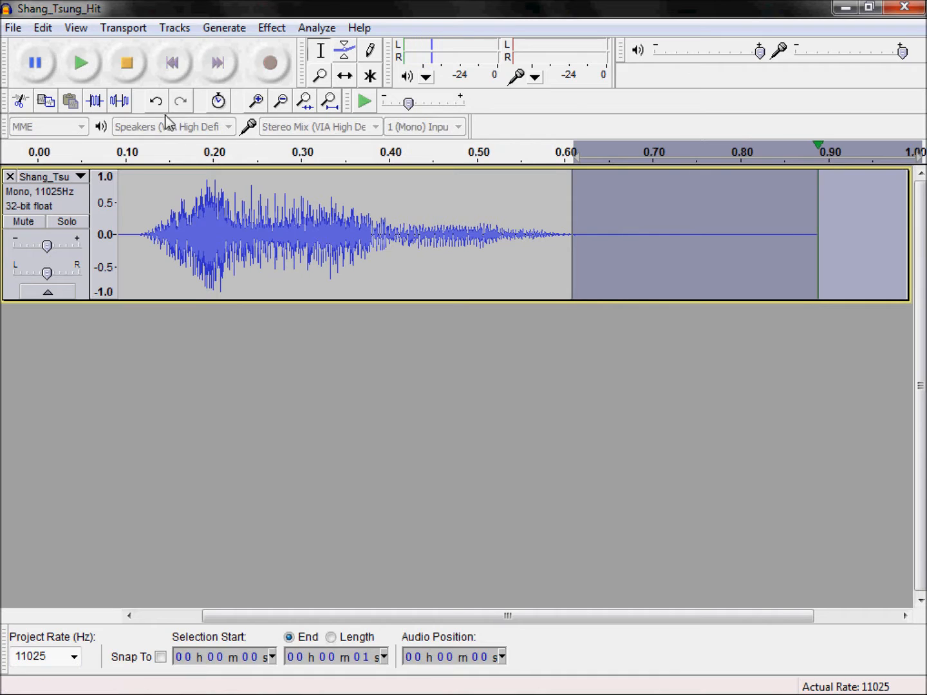
{"action": "left_click_drag", "start_coordinate": [389, 232], "coordinate": [582, 242]}
{"action": "left_click", "coordinate": [83, 64]}
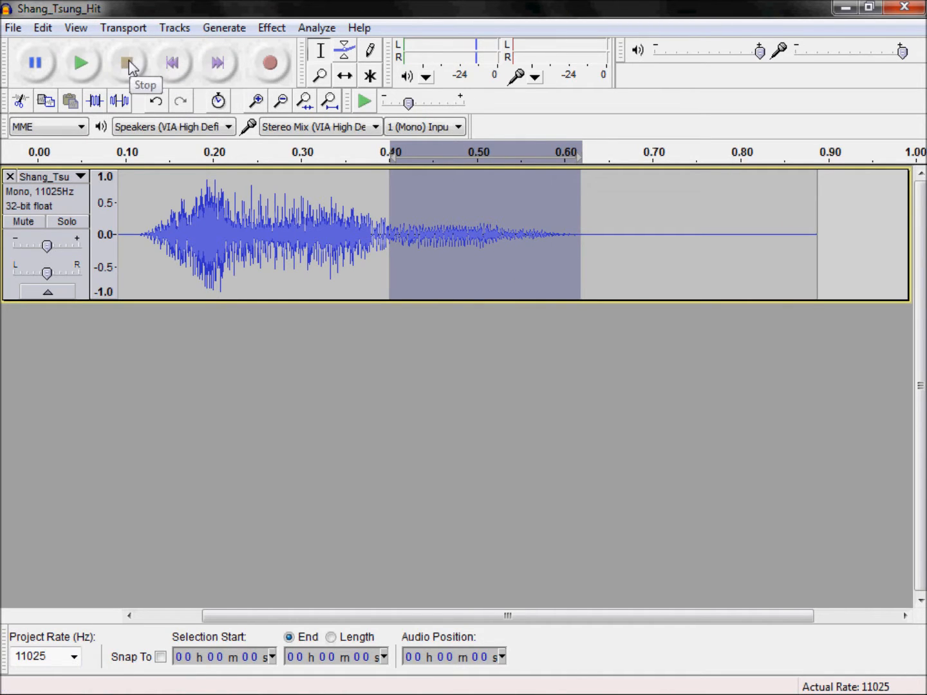
{"action": "left_click", "coordinate": [226, 232]}
{"action": "left_click_drag", "start_coordinate": [450, 617], "coordinate": [242, 577]}
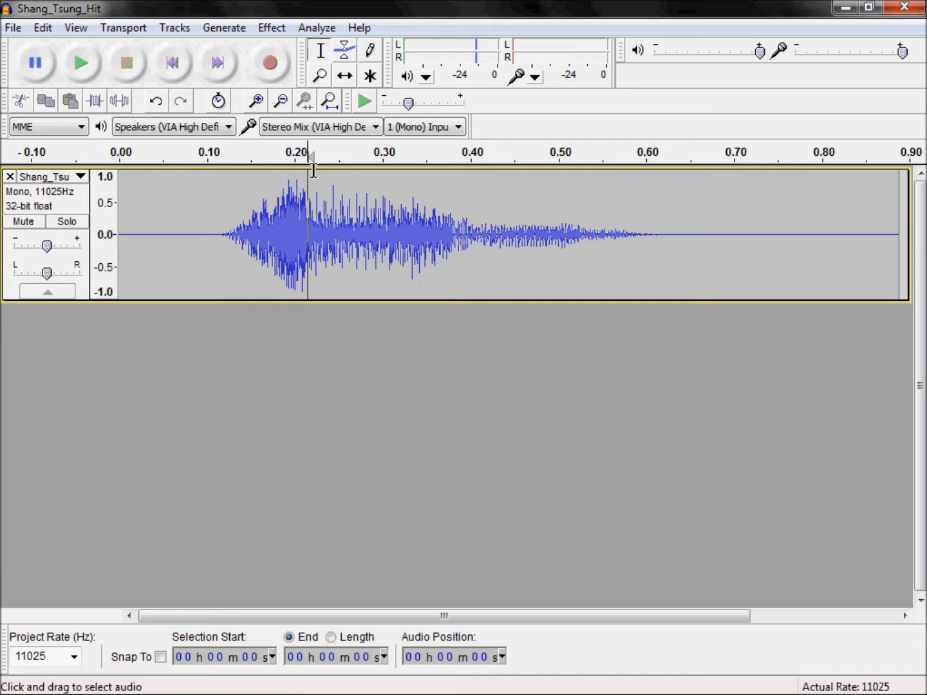
{"action": "left_click_drag", "start_coordinate": [377, 617], "coordinate": [493, 619]}
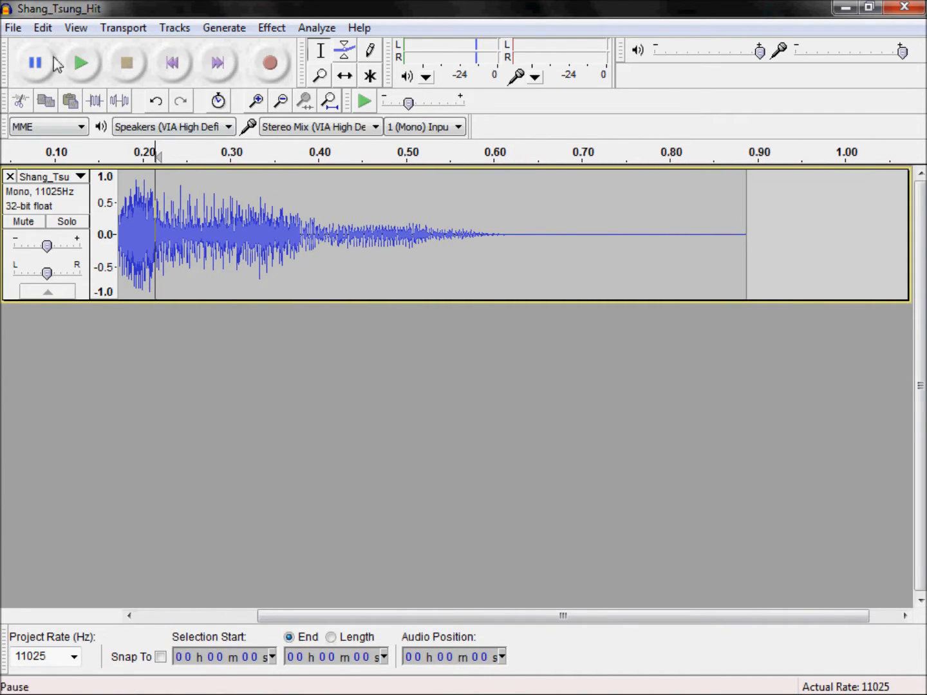
Step: Delete the silence before about 0.12 s and the silent tail of the Shang_Tsung_Hit track, beyond about 0.48 s of the shortened clip
{"action": "left_click", "coordinate": [82, 65]}
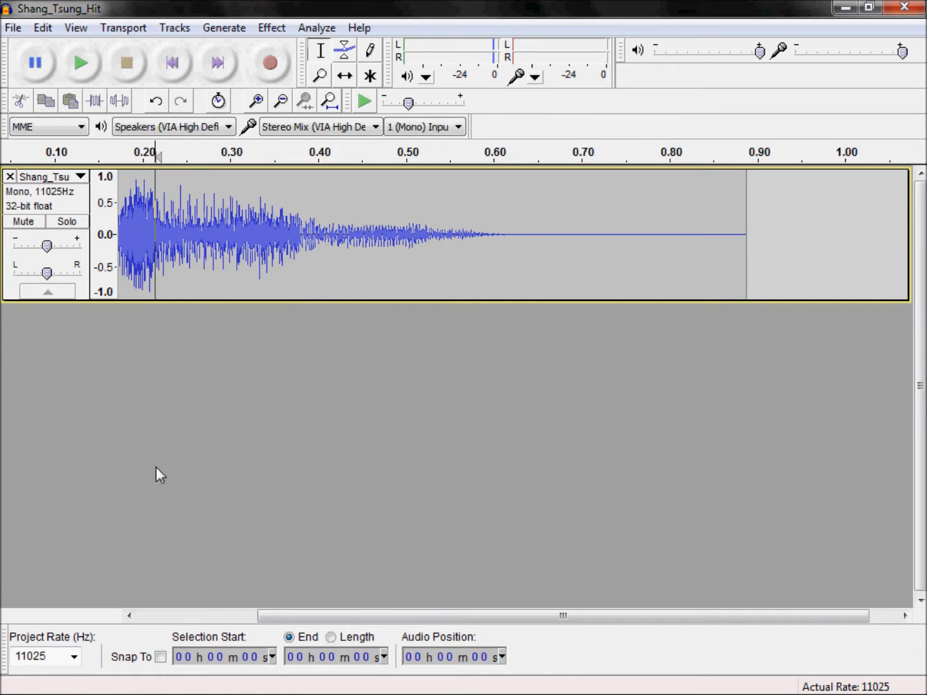
{"action": "left_click_drag", "start_coordinate": [341, 617], "coordinate": [131, 597]}
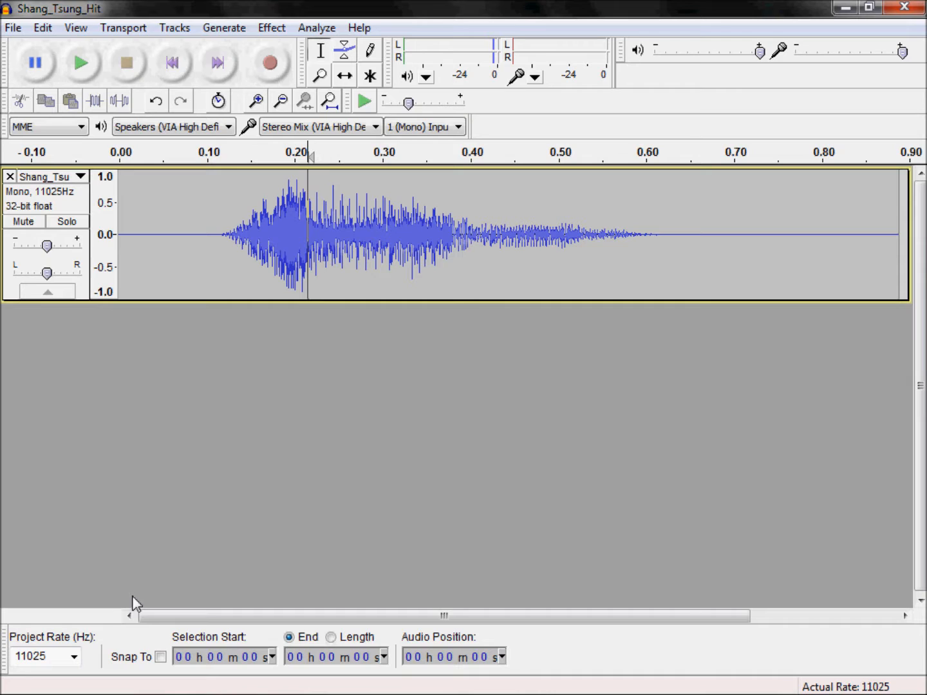
{"action": "left_click_drag", "start_coordinate": [221, 232], "coordinate": [3, 206]}
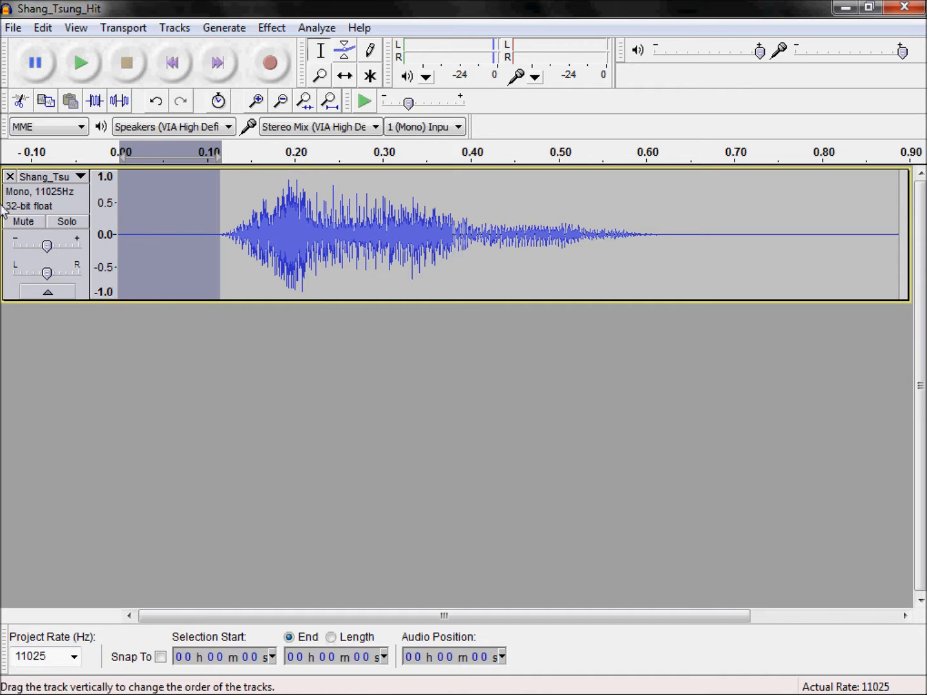
{"action": "key", "text": "Delete"}
{"action": "left_click", "coordinate": [796, 238]}
{"action": "left_click_drag", "start_coordinate": [797, 238], "coordinate": [539, 239]}
{"action": "key", "text": "Delete"}
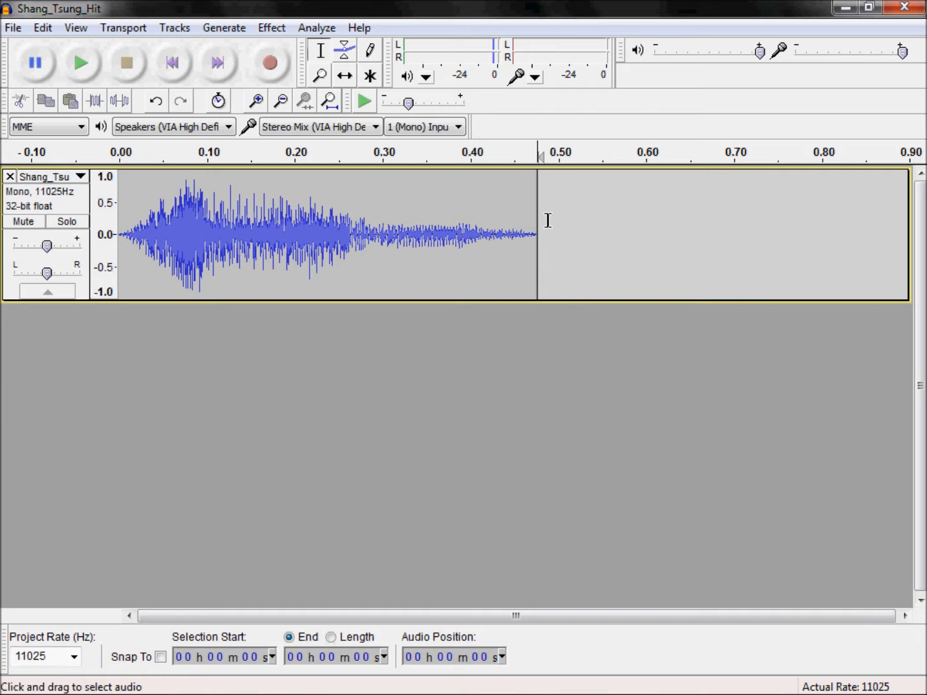
Step: Fade out the end of the track from about 0.44 s and play the sound from about 0.19 s
{"action": "left_click_drag", "start_coordinate": [540, 229], "coordinate": [504, 233]}
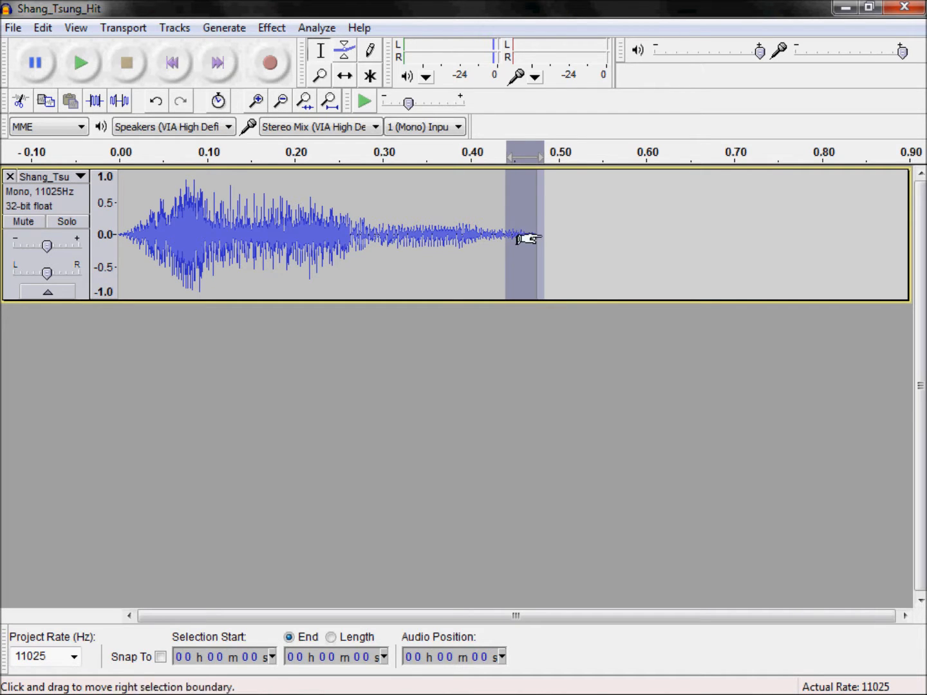
{"action": "left_click", "coordinate": [271, 27]}
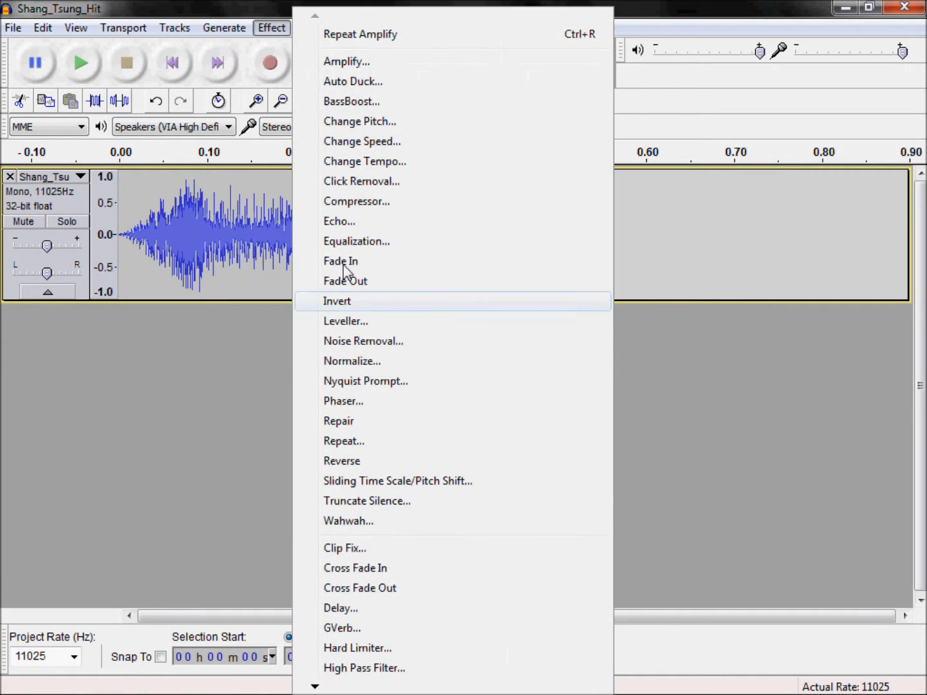
{"action": "left_click", "coordinate": [367, 262]}
{"action": "left_click", "coordinate": [284, 232]}
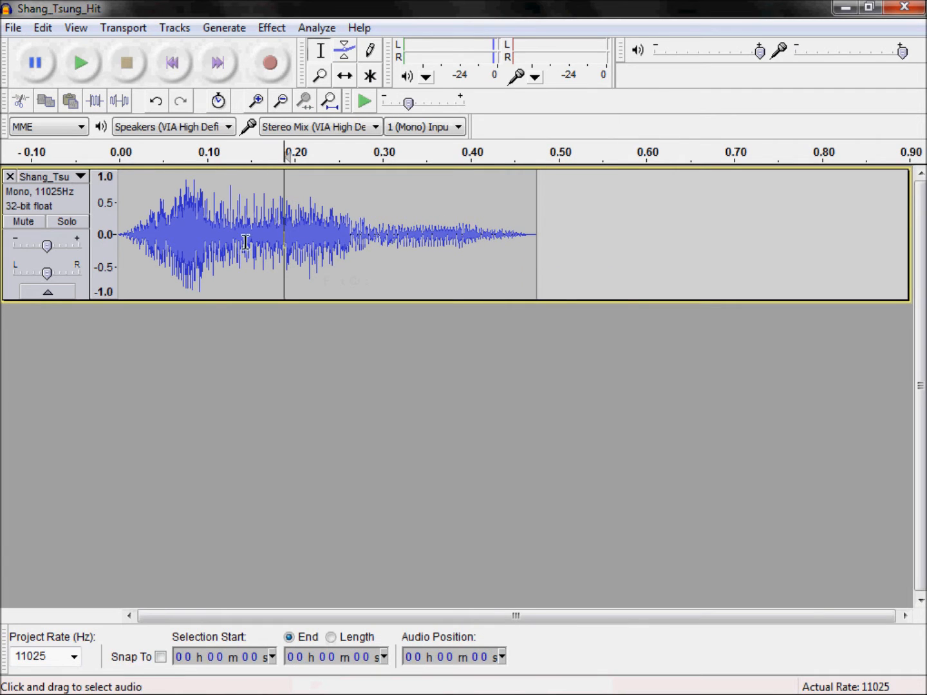
{"action": "left_click", "coordinate": [78, 67]}
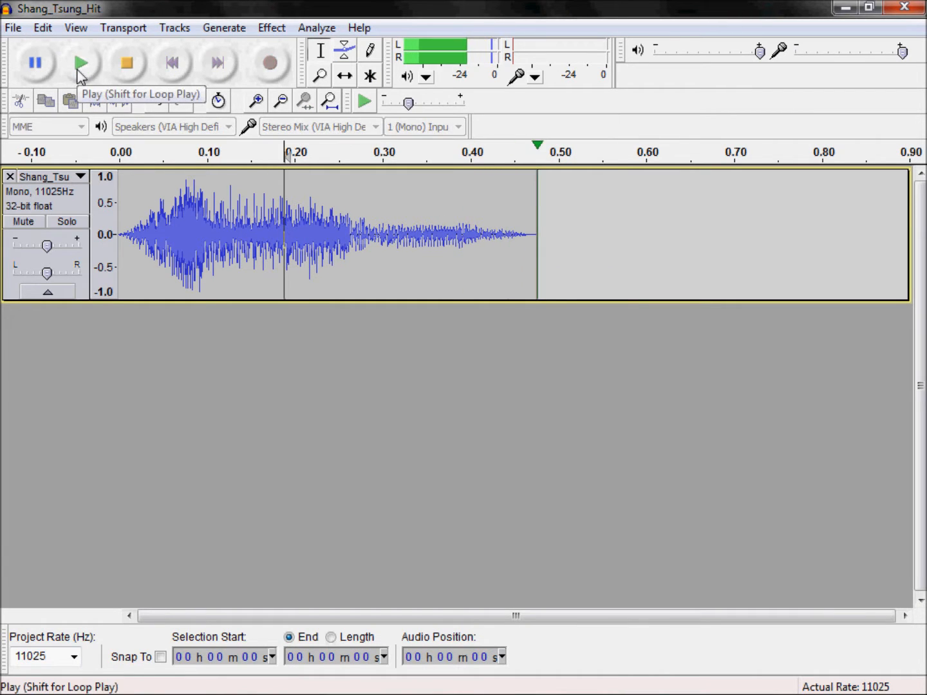
{"action": "left_click", "coordinate": [80, 68]}
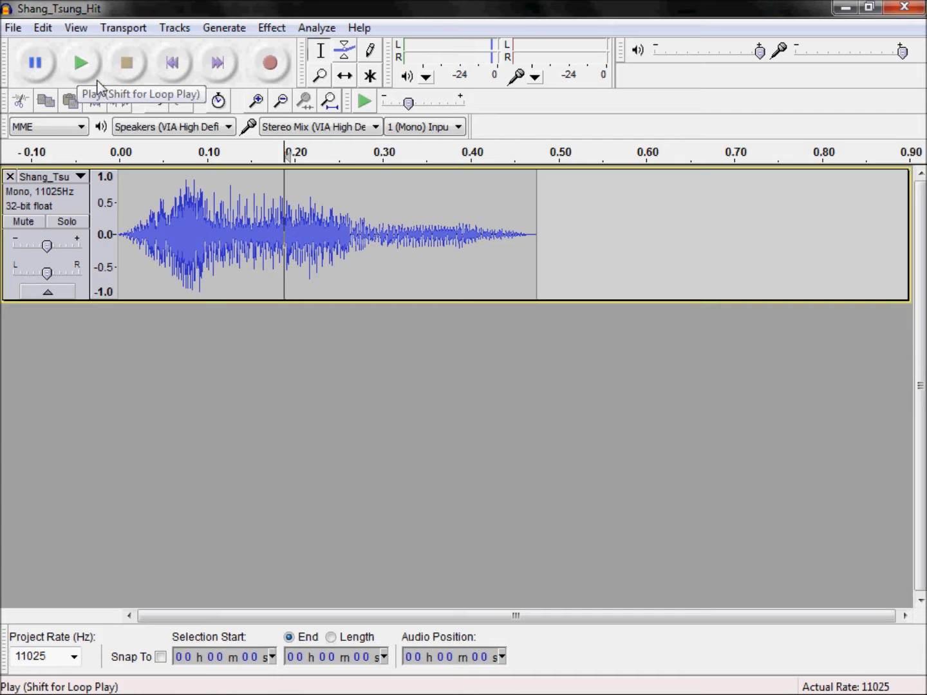
Step: Export the track to the Sounds folder as the MP3 file Shang_Tsung_Hit, replacing the existing file and keeping its metadata
{"action": "left_click", "coordinate": [13, 27]}
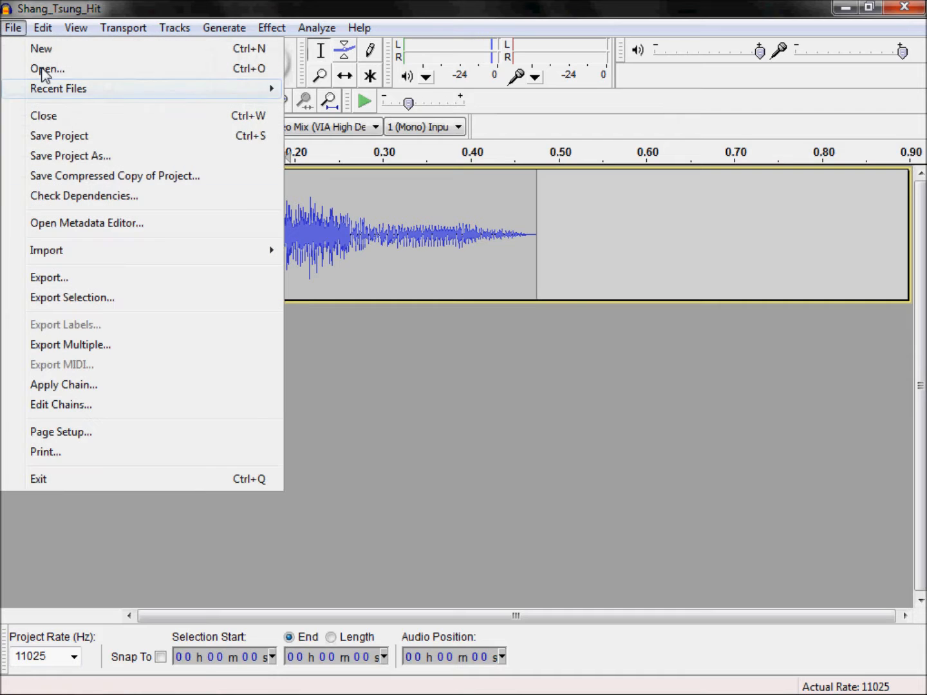
{"action": "left_click", "coordinate": [65, 278]}
{"action": "left_click", "coordinate": [476, 349]}
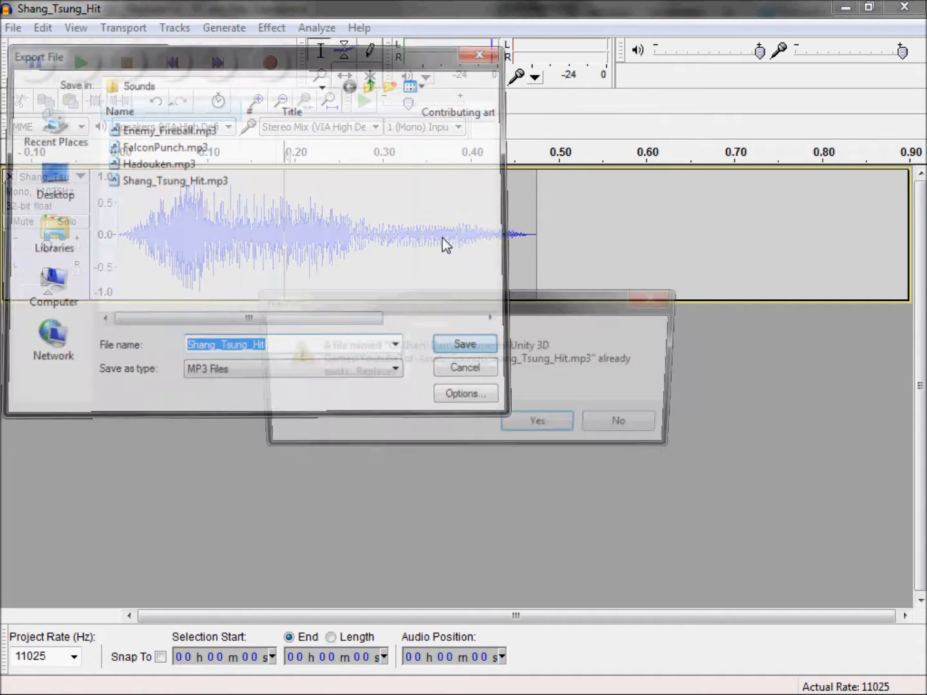
{"action": "left_click", "coordinate": [554, 423]}
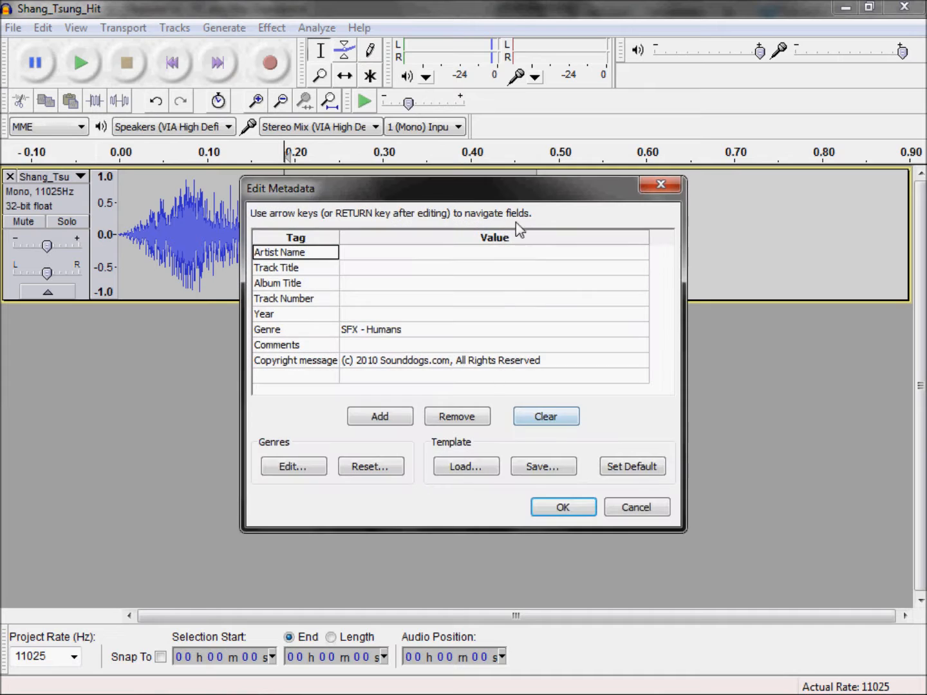
{"action": "left_click", "coordinate": [560, 509]}
Step: Close Audacity without saving the project and close the Sounds folder window to return to Unity
{"action": "left_click", "coordinate": [905, 7]}
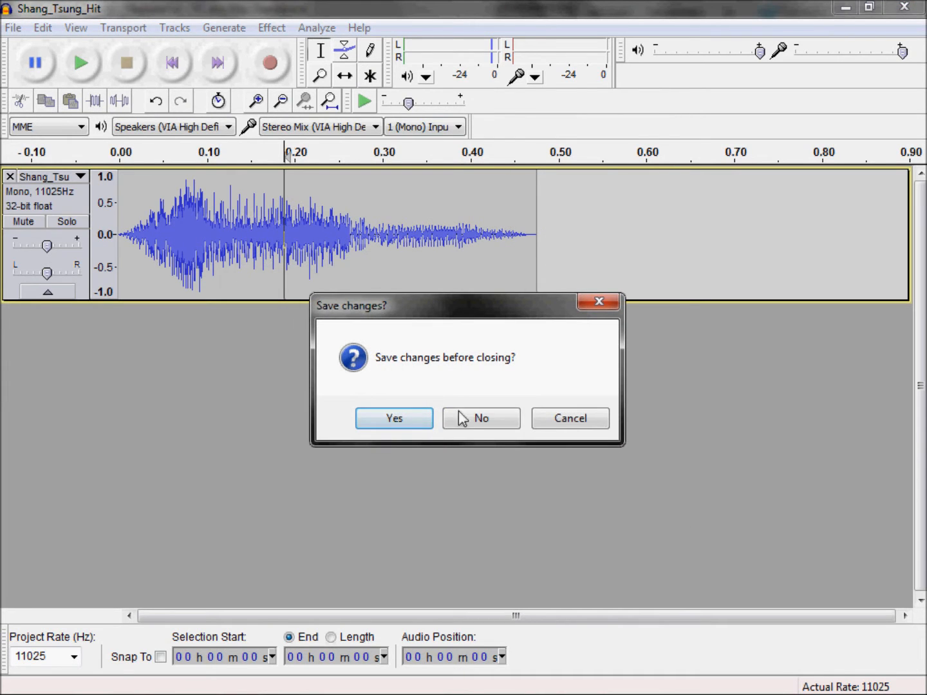
{"action": "left_click", "coordinate": [480, 420]}
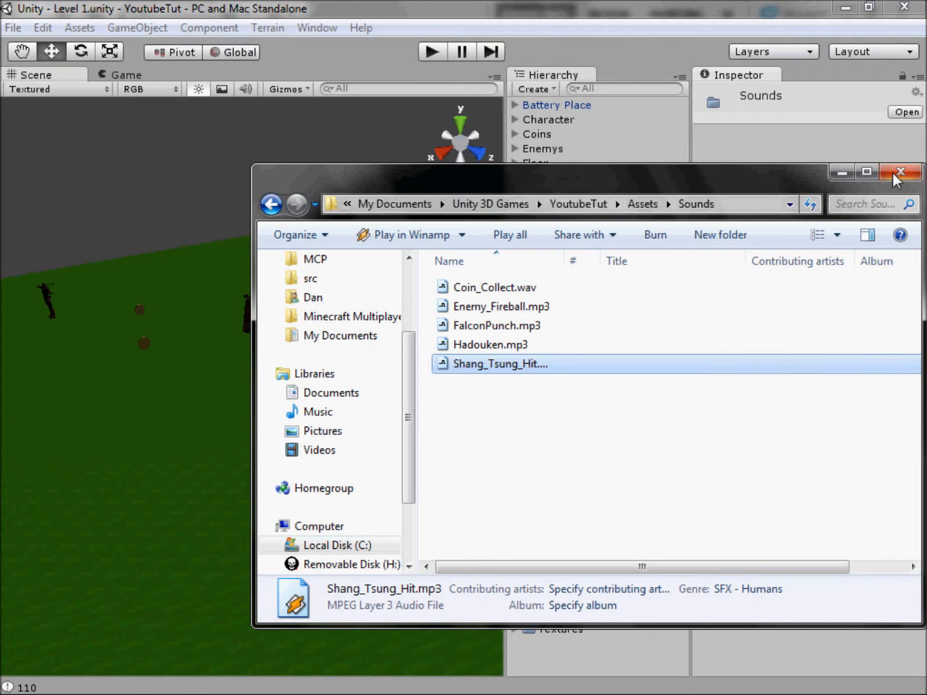
{"action": "left_click", "coordinate": [896, 172]}
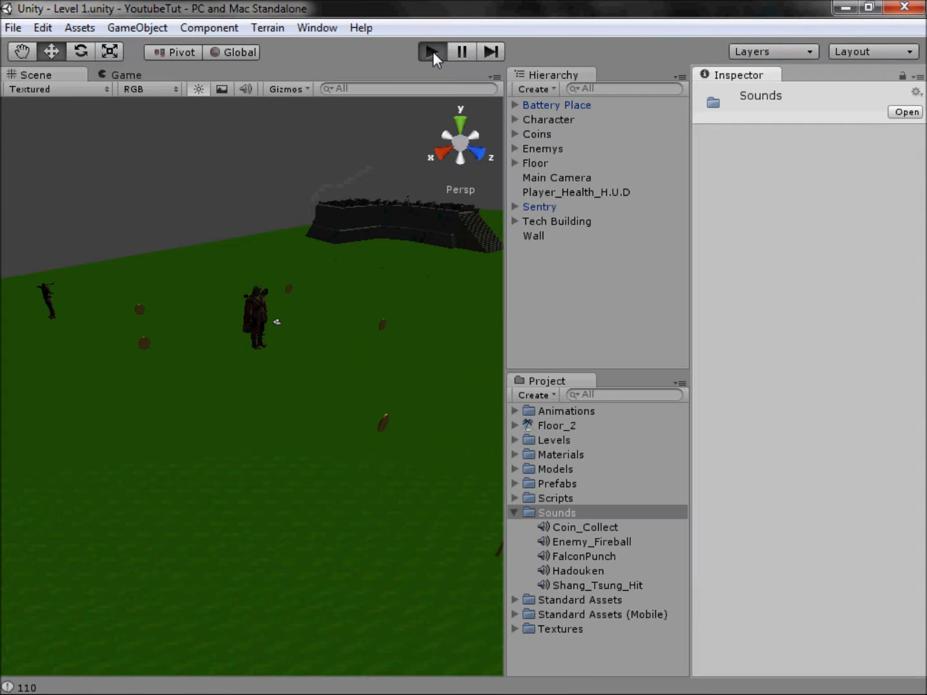
Step: Run the game, move the character around near the enemy and coins to hear the sound effects, and stop it
{"action": "left_click", "coordinate": [433, 51]}
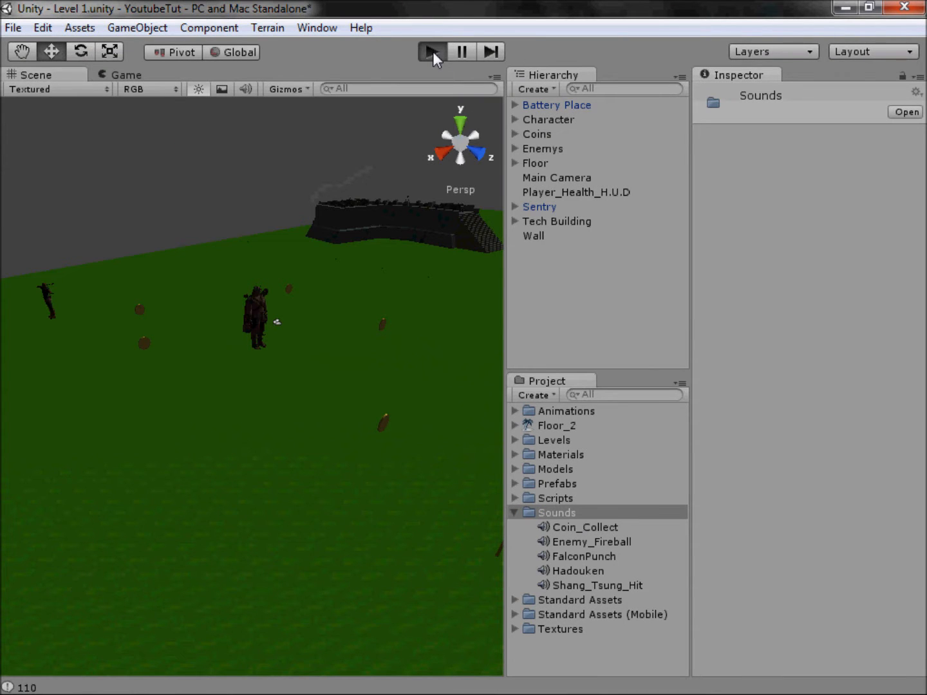
{"action": "key", "text": "d"}
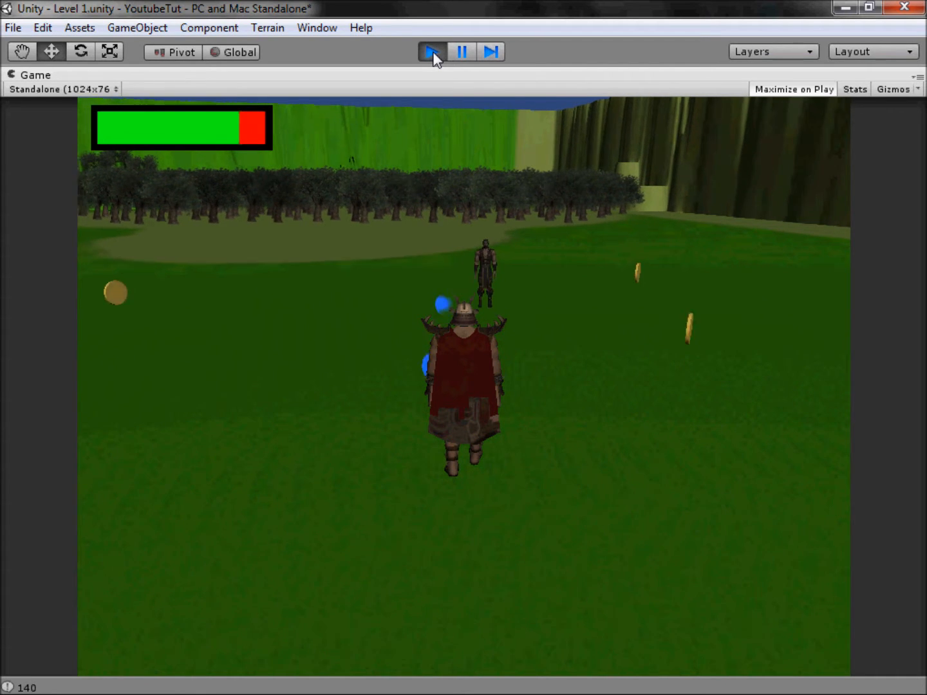
{"action": "key", "text": "s"}
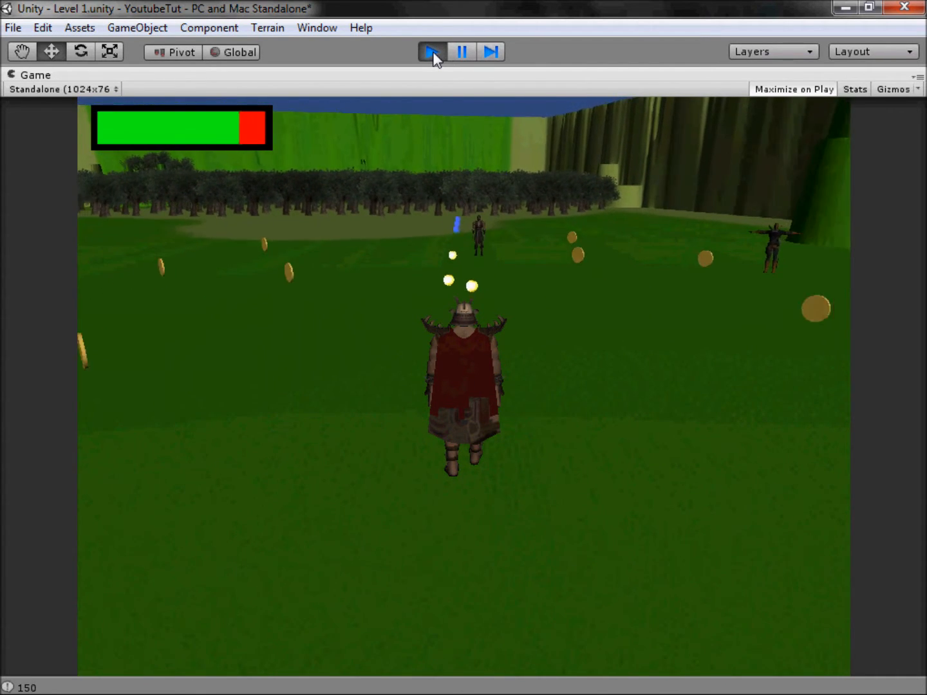
{"action": "key", "text": "d"}
{"action": "key", "text": "w"}
{"action": "key", "text": "a"}
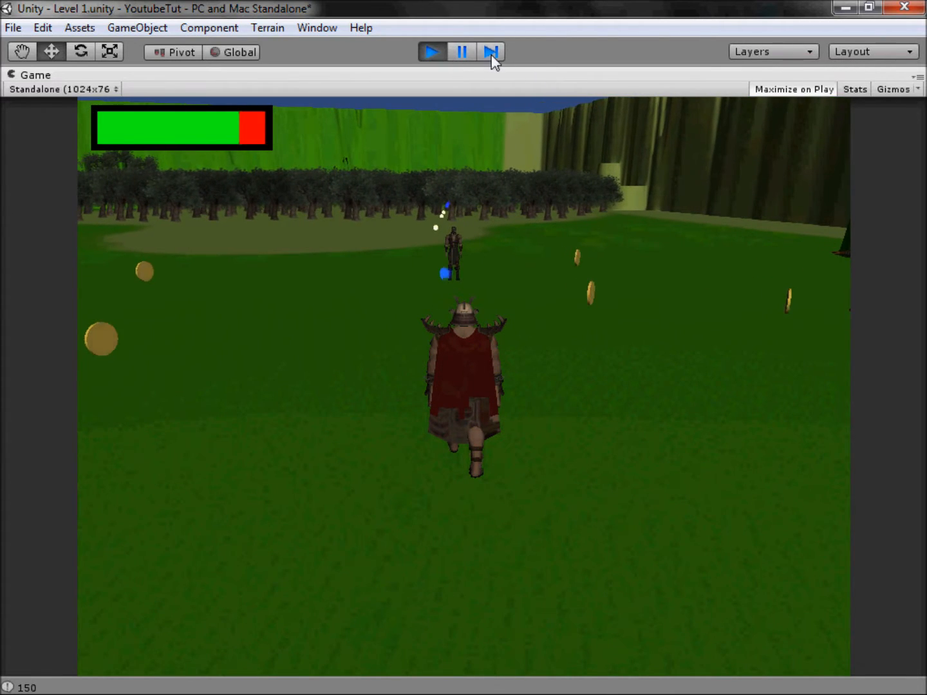
{"action": "left_click", "coordinate": [430, 53]}
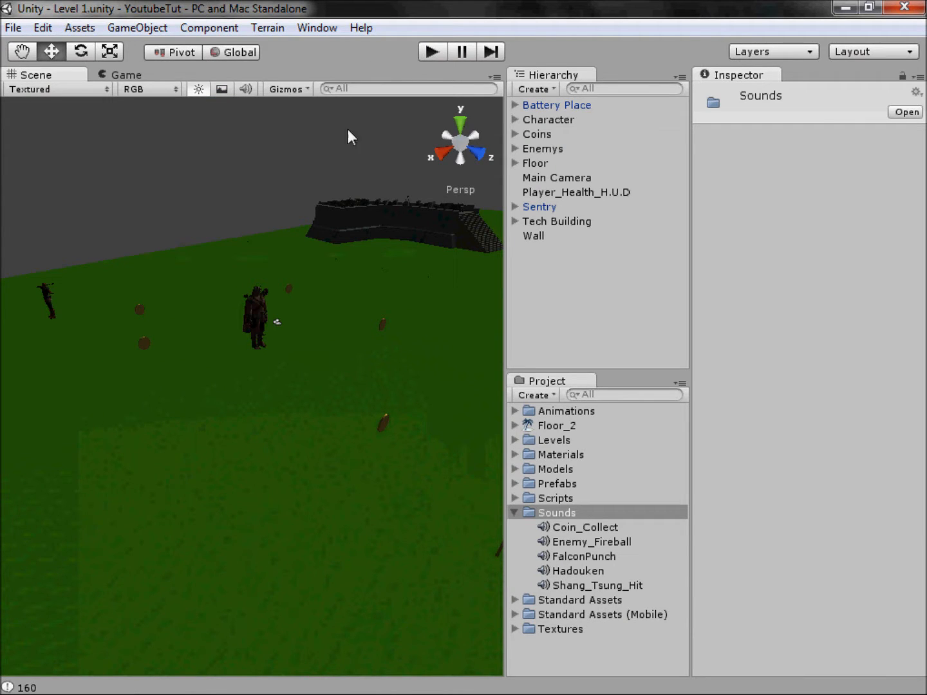
Step: View the printed messages in the console, close it, and collapse the Sounds folder in the project
{"action": "left_click", "coordinate": [171, 158]}
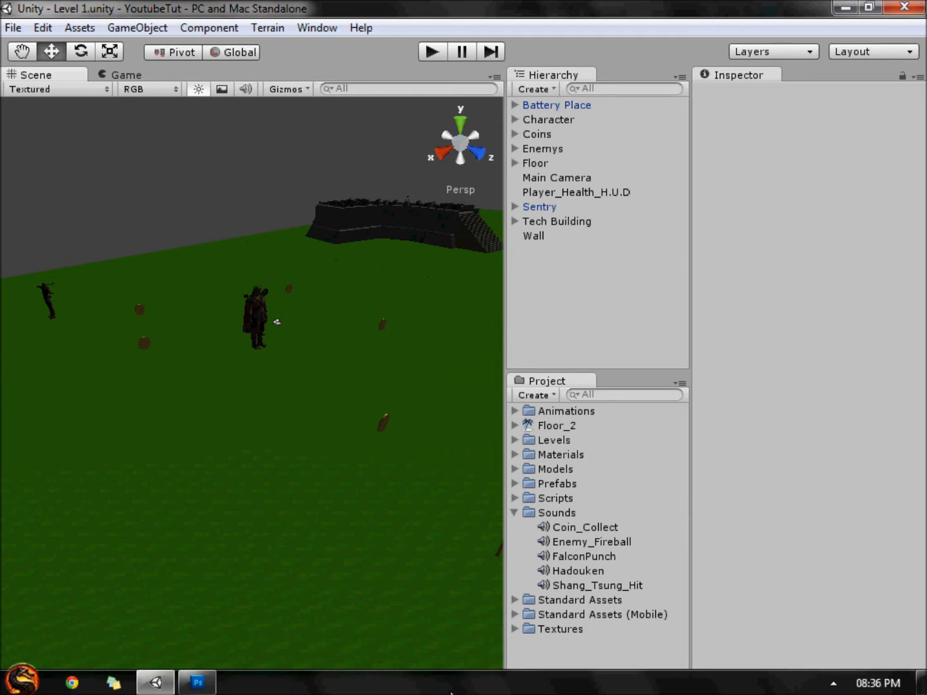
{"action": "left_click_drag", "start_coordinate": [163, 165], "coordinate": [264, 188]}
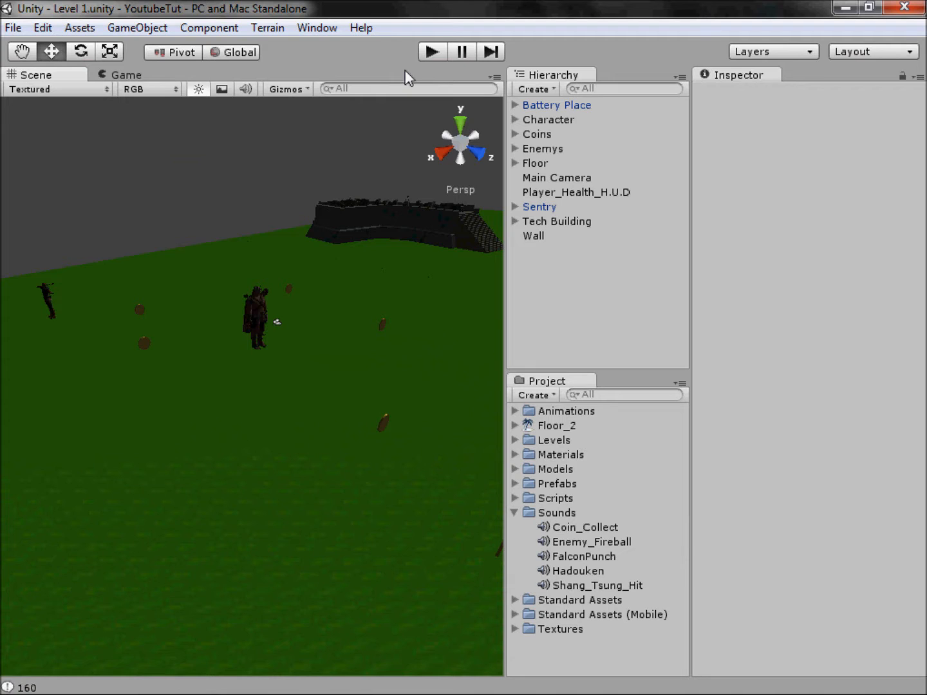
{"action": "left_click", "coordinate": [38, 687]}
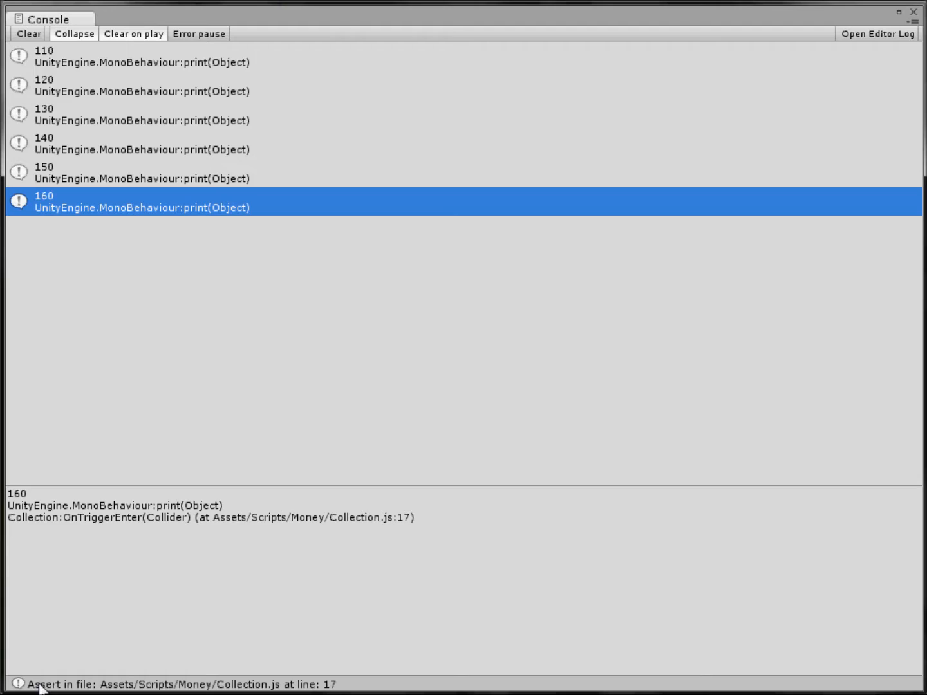
{"action": "left_click", "coordinate": [914, 12]}
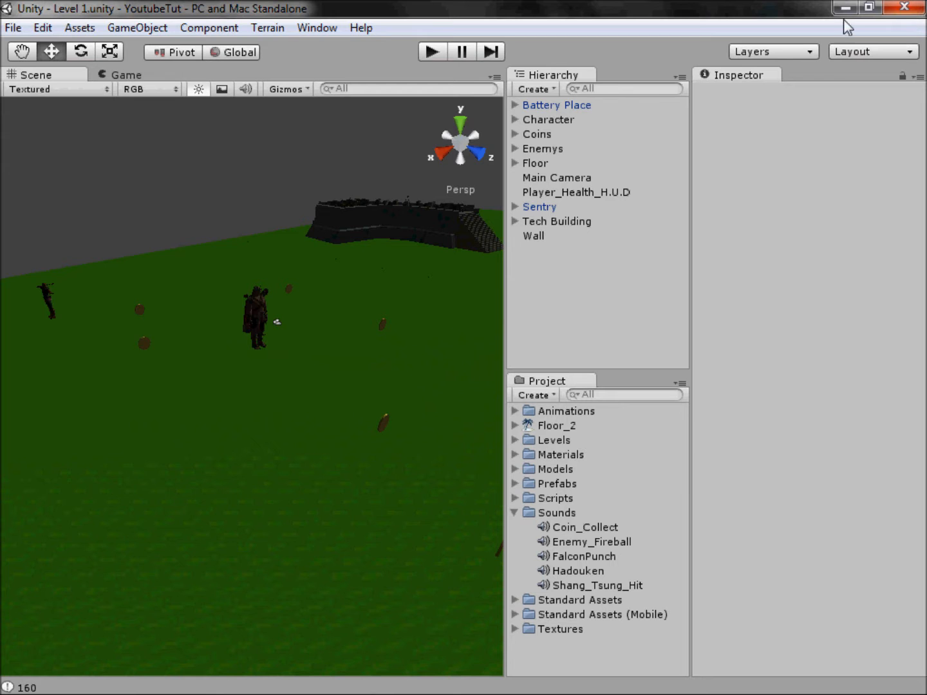
{"action": "left_click", "coordinate": [514, 514]}
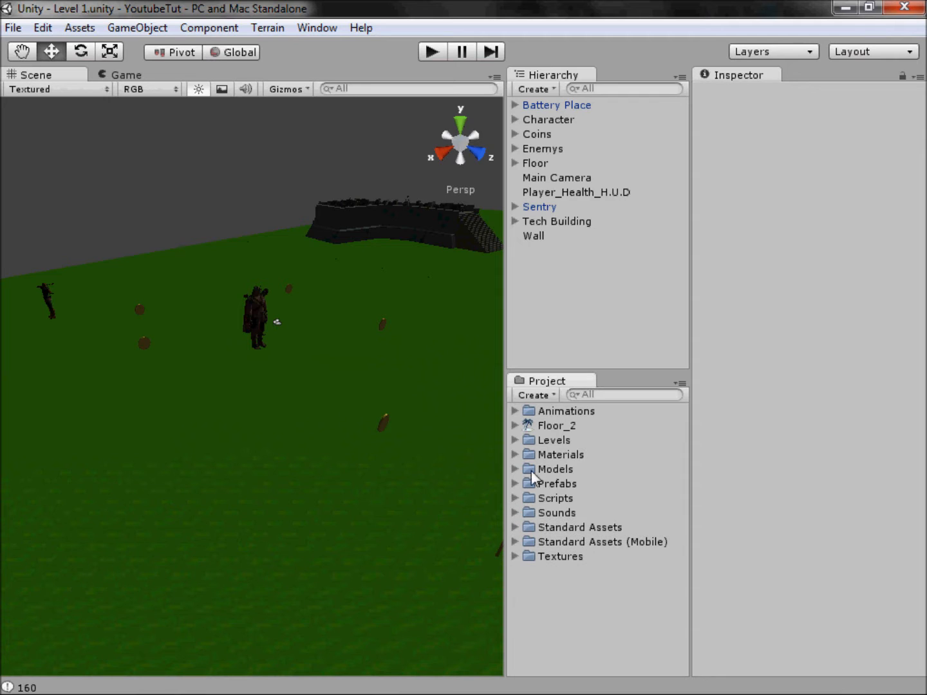
Step: Expand the Coins group, examine the components of its first Coin, and collapse the group
{"action": "left_click", "coordinate": [515, 134]}
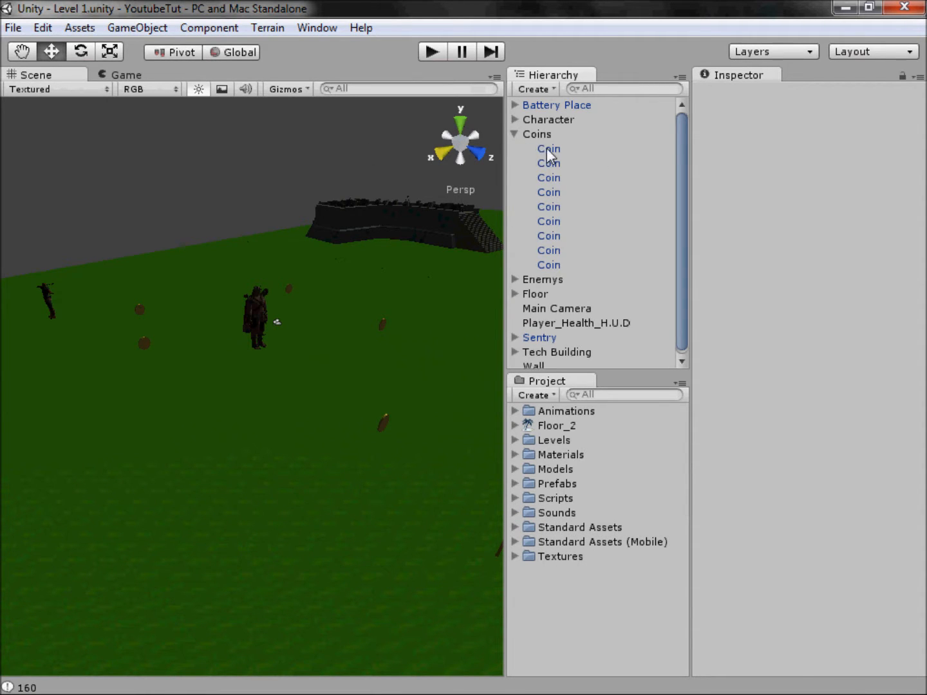
{"action": "left_click", "coordinate": [548, 148]}
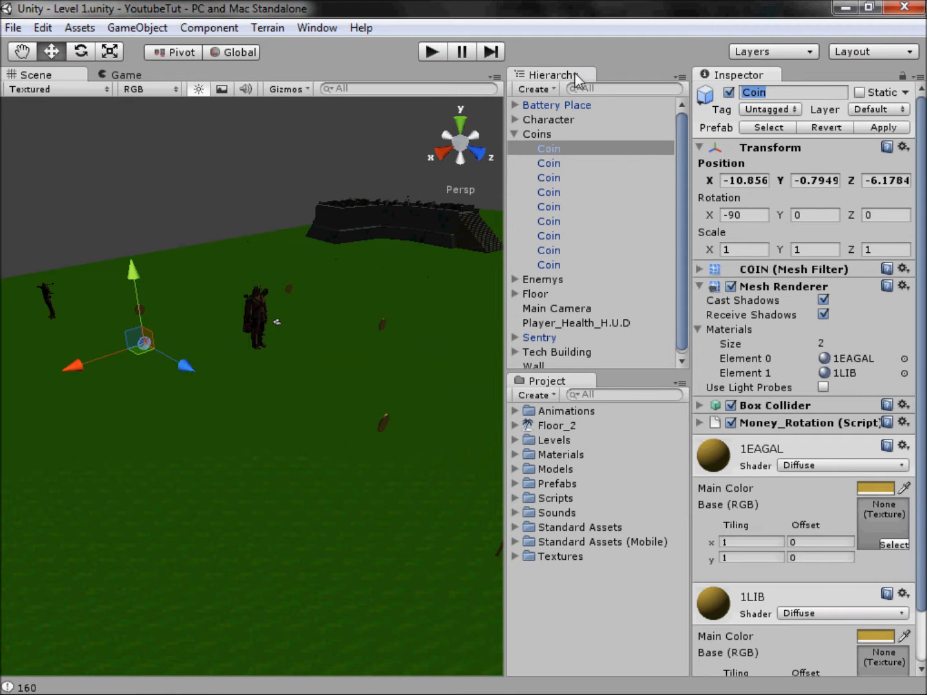
{"action": "left_click", "coordinate": [515, 133]}
{"action": "left_click", "coordinate": [559, 148]}
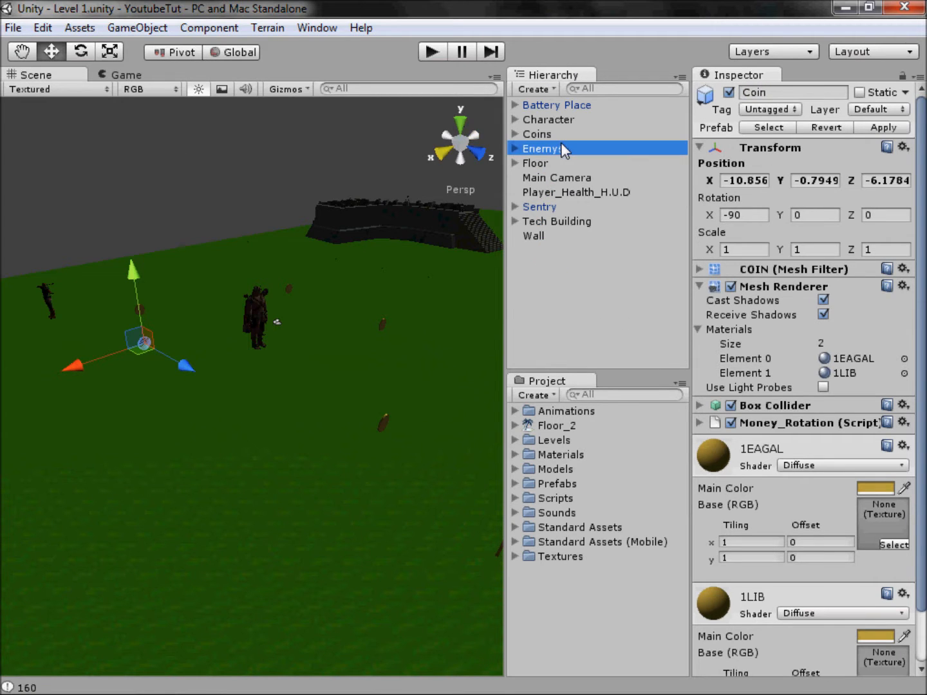
Step: Examine the Coins group and its coins in the scene, clear the selection, and leave the group collapsed
{"action": "left_click", "coordinate": [546, 134]}
{"action": "key", "text": "f"}
{"action": "middle_click_drag", "start_coordinate": [379, 258], "coordinate": [142, 347]}
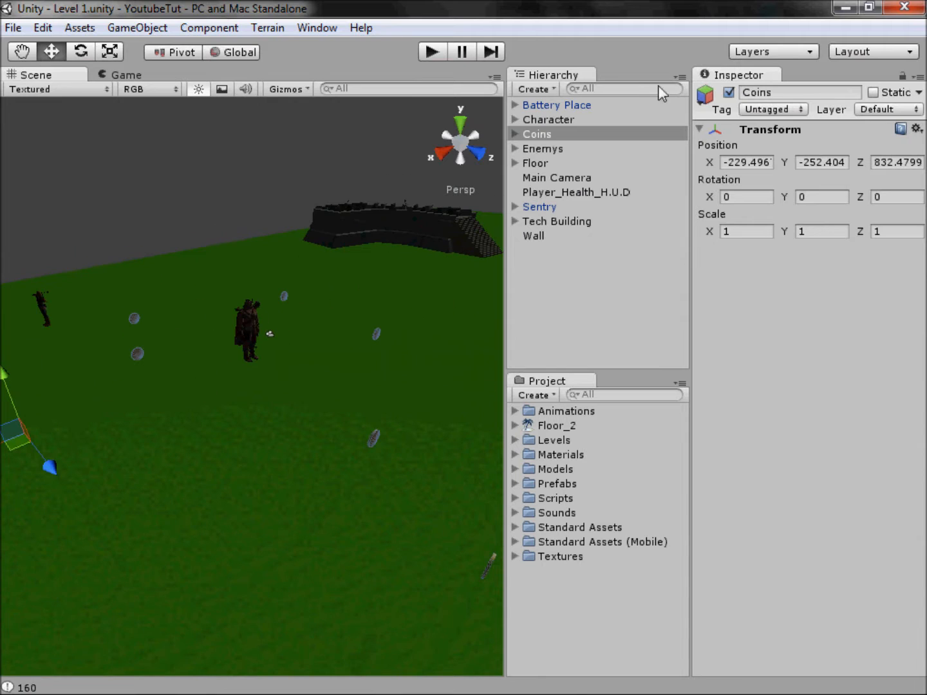
{"action": "left_click", "coordinate": [516, 134]}
{"action": "left_click", "coordinate": [515, 134]}
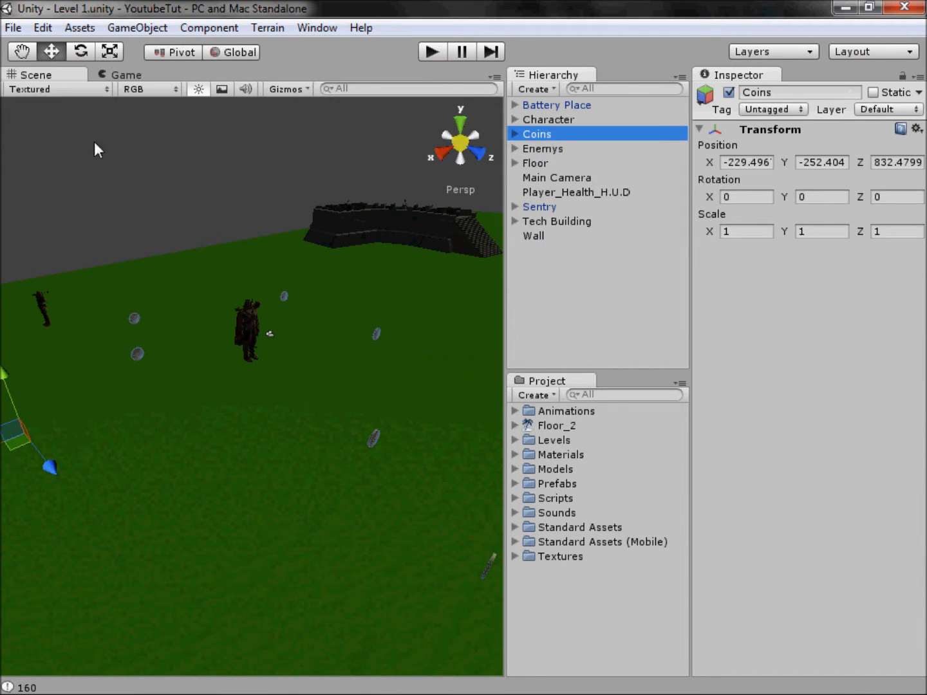
{"action": "left_click", "coordinate": [158, 172]}
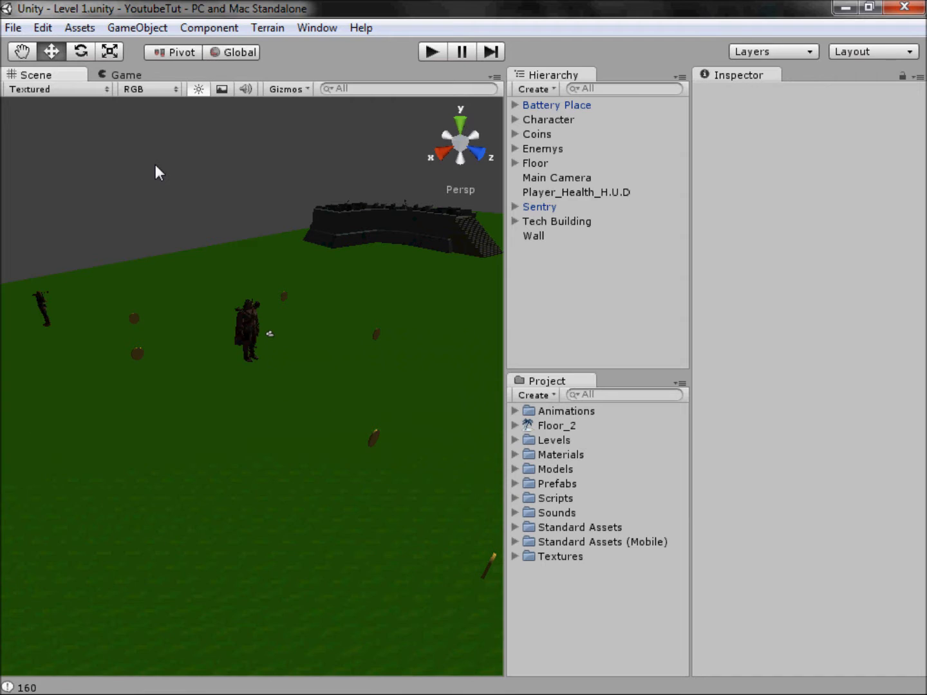
{"action": "left_click", "coordinate": [137, 353]}
{"action": "left_click", "coordinate": [235, 170]}
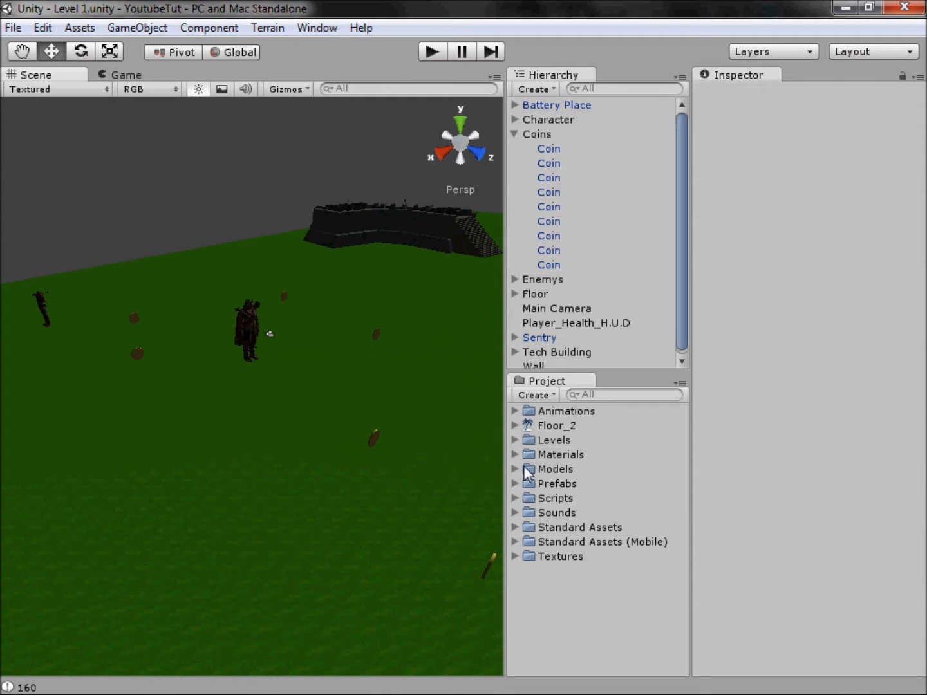
{"action": "left_click", "coordinate": [515, 134]}
Step: Open the Collection script from the Money subfolder of Scripts in Notepad++
{"action": "left_click", "coordinate": [515, 498]}
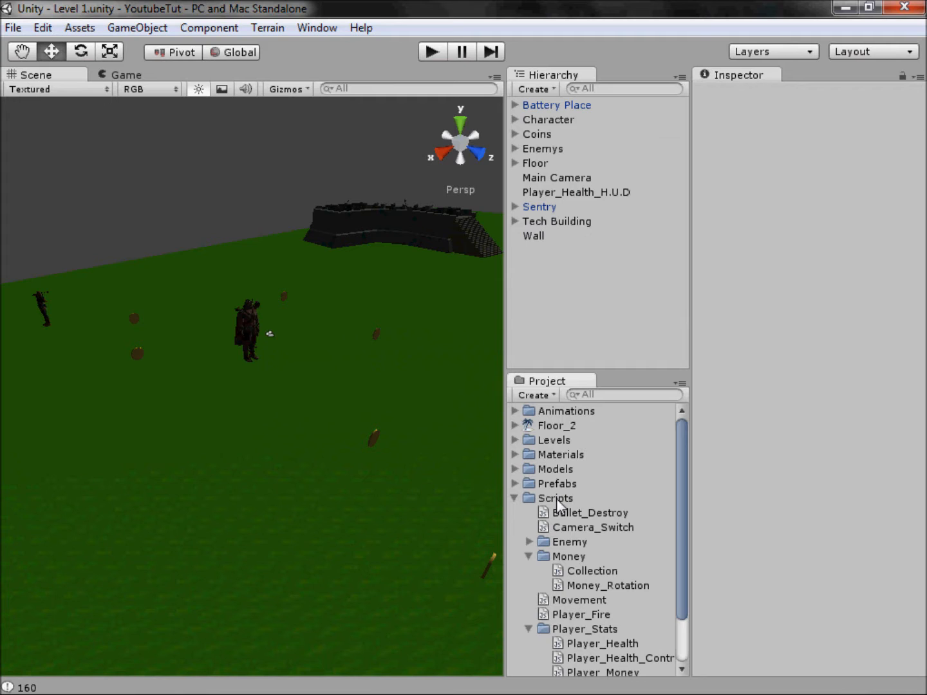
{"action": "left_click", "coordinate": [596, 562]}
{"action": "left_click", "coordinate": [589, 565]}
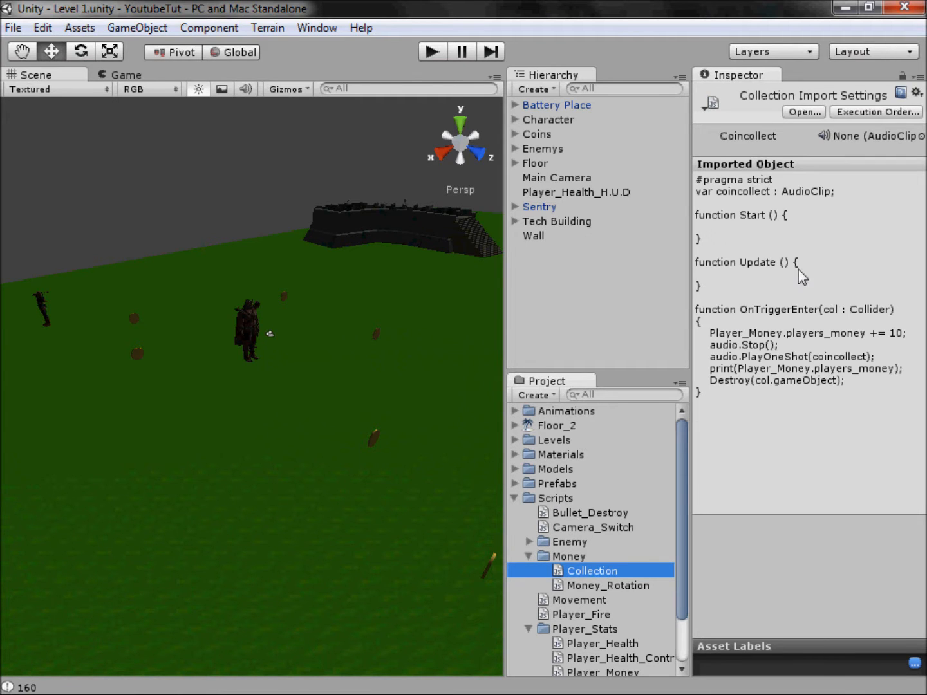
{"action": "double_click", "coordinate": [616, 570]}
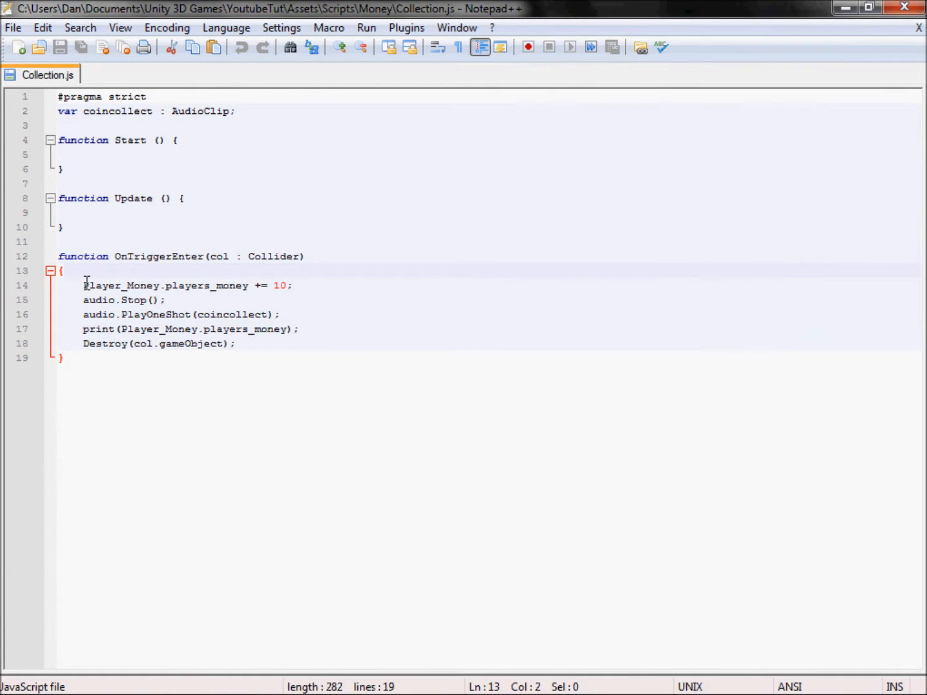
Step: Read through the OnTriggerEnter function of the Collection script, from the money increase to the line destroying the collider's object
{"action": "left_click_drag", "start_coordinate": [78, 263], "coordinate": [119, 274]}
{"action": "left_click", "coordinate": [119, 274]}
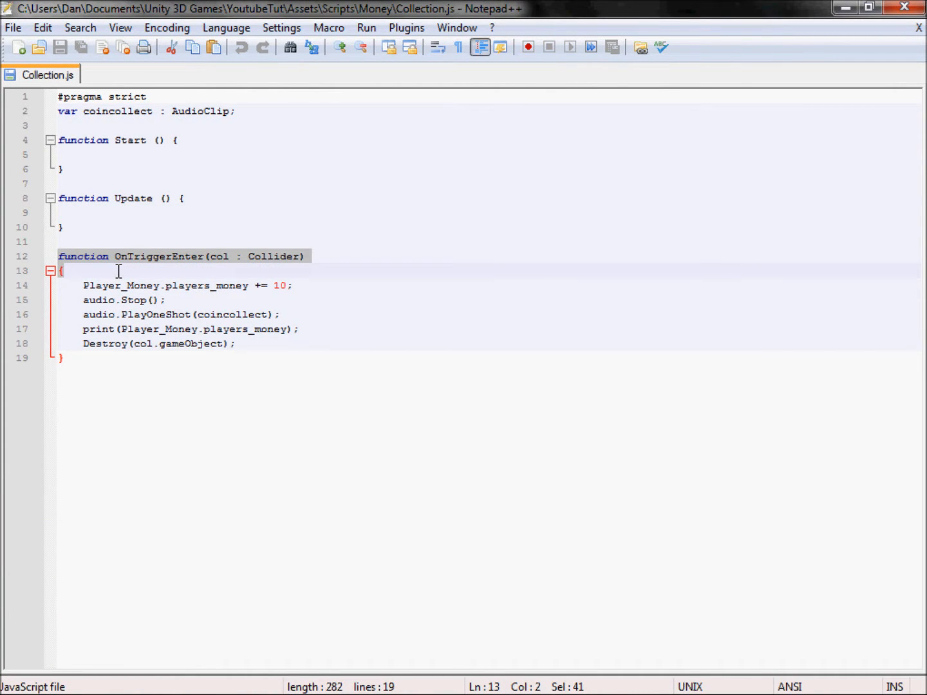
{"action": "left_click_drag", "start_coordinate": [101, 286], "coordinate": [362, 280]}
{"action": "left_click", "coordinate": [362, 282]}
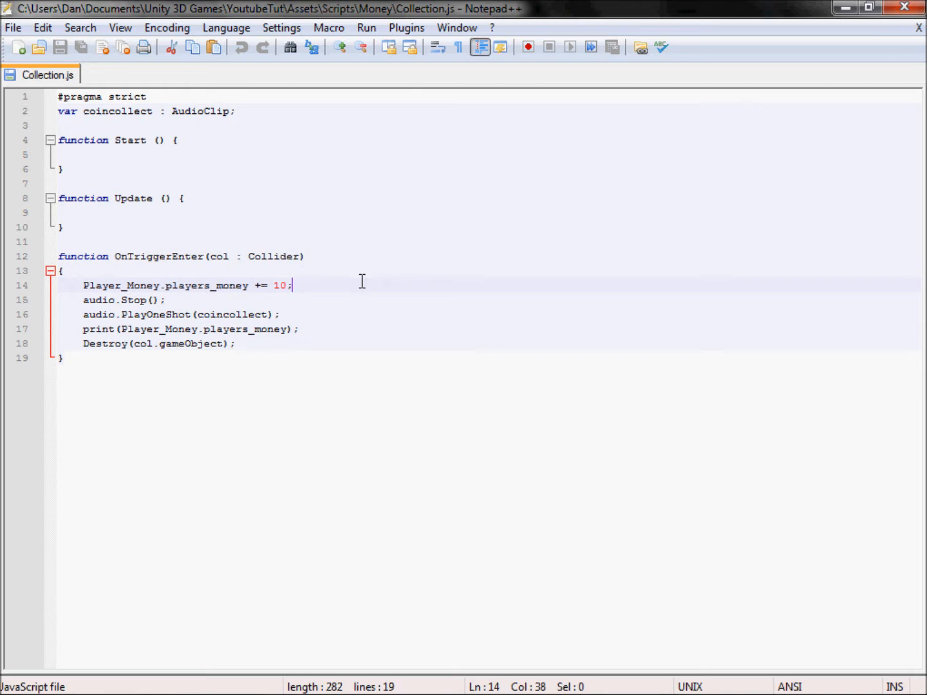
{"action": "left_click_drag", "start_coordinate": [216, 315], "coordinate": [286, 316]}
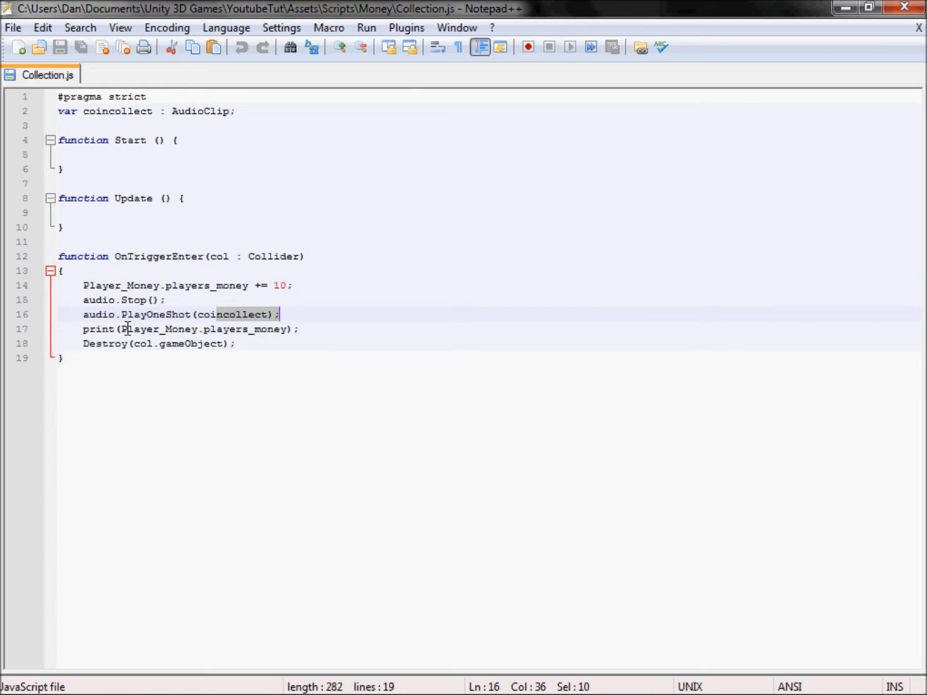
{"action": "left_click_drag", "start_coordinate": [126, 329], "coordinate": [362, 333]}
{"action": "left_click_drag", "start_coordinate": [154, 344], "coordinate": [253, 343]}
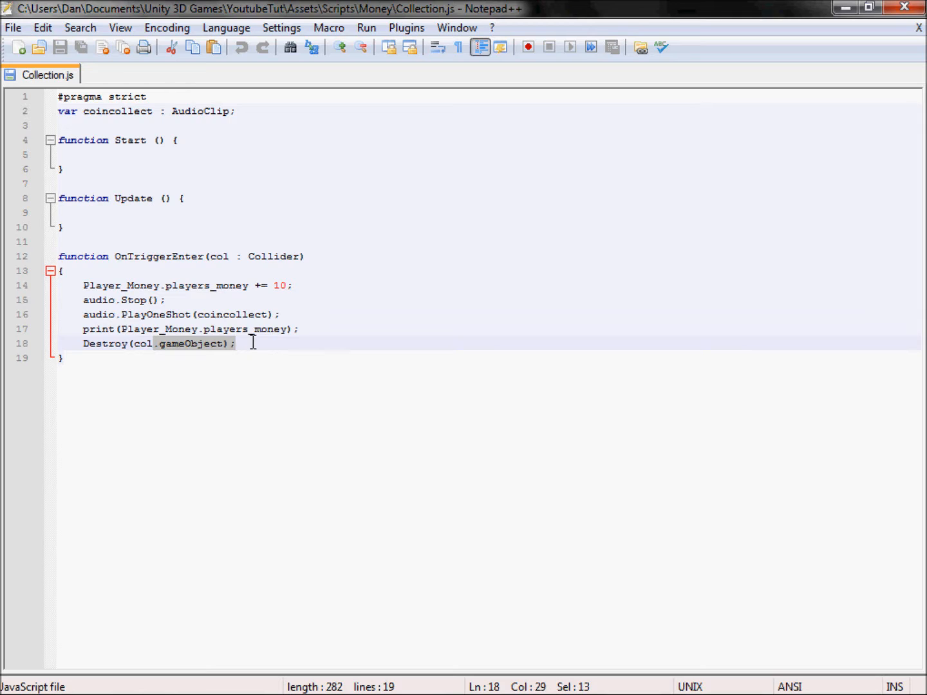
Step: Insert the condition if (col.gameObject.name == "Coin") as the first line inside the OnTriggerEnter function
{"action": "left_click", "coordinate": [201, 256]}
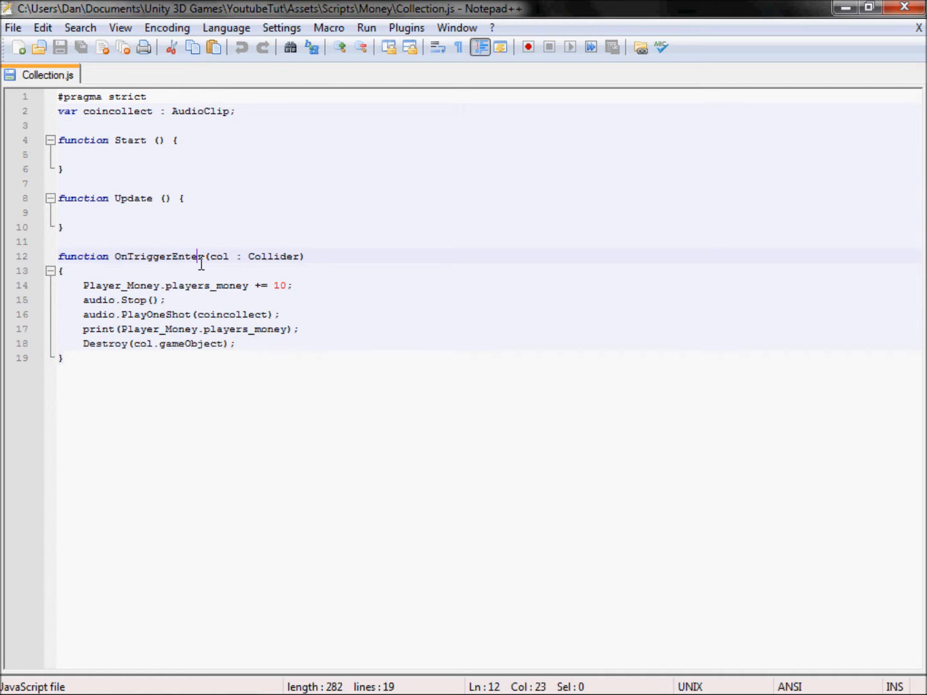
{"action": "key", "text": "Down"}
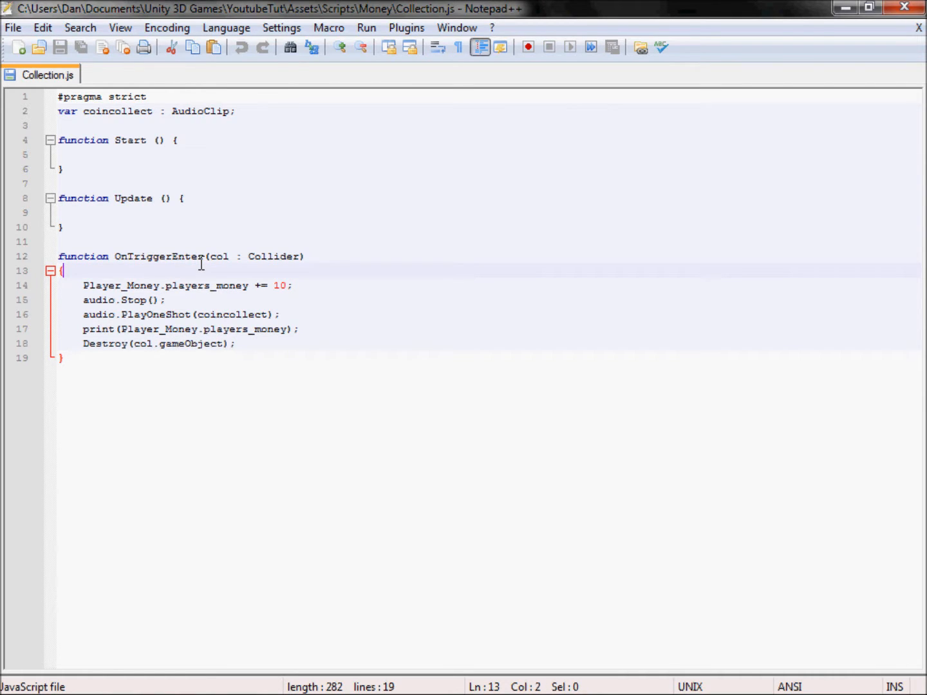
{"action": "key", "text": "Return"}
{"action": "type", "text": "if "}
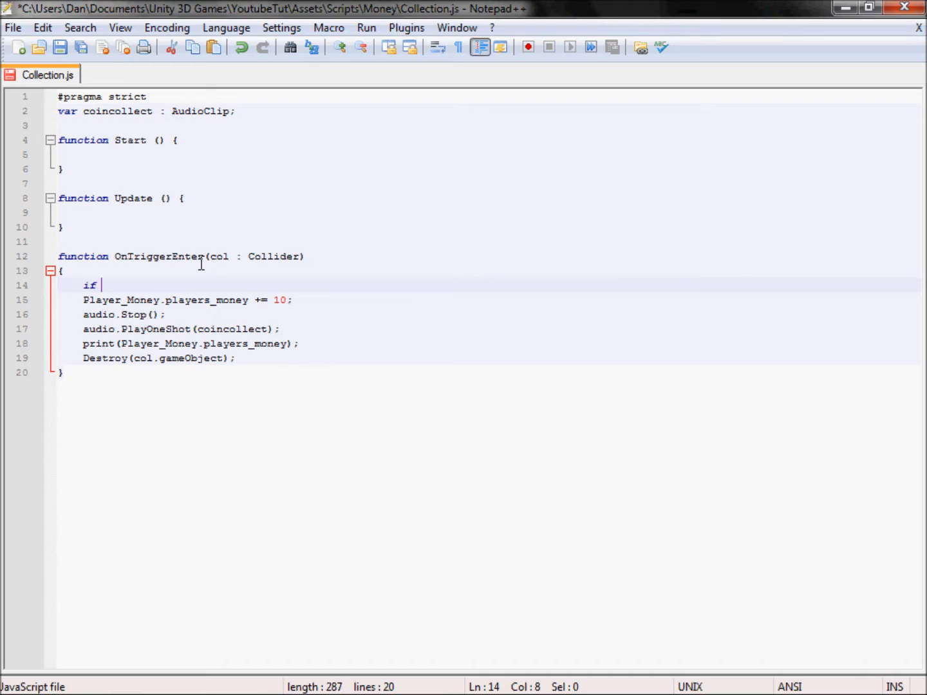
{"action": "type", "text": "(col"}
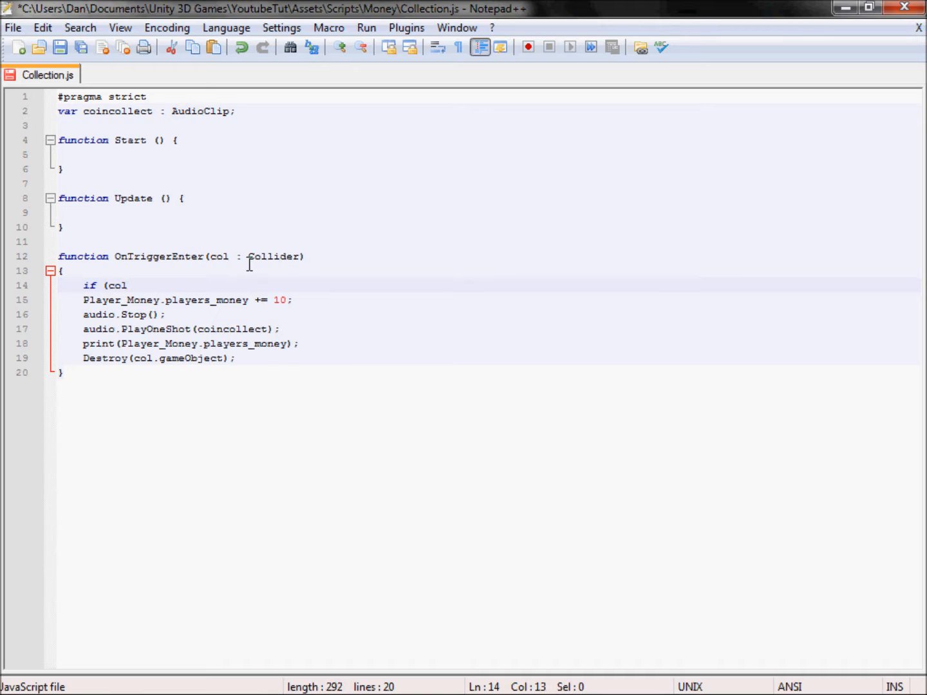
{"action": "key", "text": "BackSpace"}
{"action": "key", "text": "BackSpace"}
{"action": "key", "text": "BackSpace"}
{"action": "type", "text": ".gameObject.name == \"Coin\""}
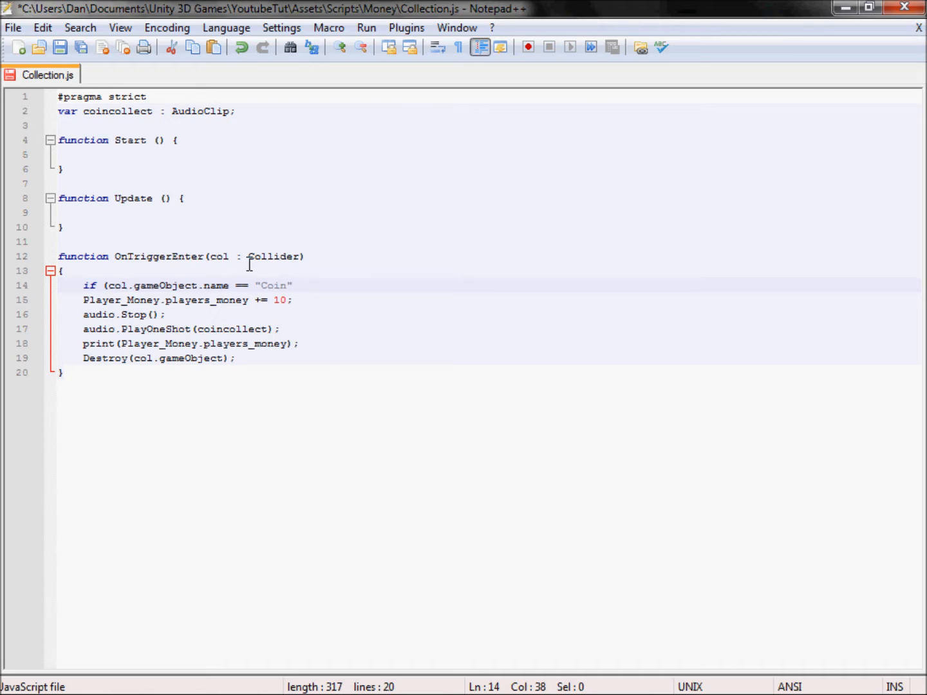
{"action": "type", "text": ")"}
Step: Enclose the existing OnTriggerEnter statements in indented braces under the Coin condition and save the Collection script
{"action": "key", "text": "Return"}
{"action": "type", "text": "{"}
{"action": "left_click", "coordinate": [273, 372], "text": "shift"}
{"action": "key", "text": "Tab"}
{"action": "left_click", "coordinate": [273, 372]}
{"action": "key", "text": "Return"}
{"action": "key", "text": "BackSpace"}
{"action": "key", "text": "BackSpace"}
{"action": "type", "text": "}"}
{"action": "key", "text": "Up"}
{"action": "key", "text": "Up"}
{"action": "key", "text": "Up"}
{"action": "key", "text": "Up"}
{"action": "key", "text": "Up"}
{"action": "key", "text": "Up"}
{"action": "key", "text": "Delete"}
{"action": "key", "text": "ctrl+s"}
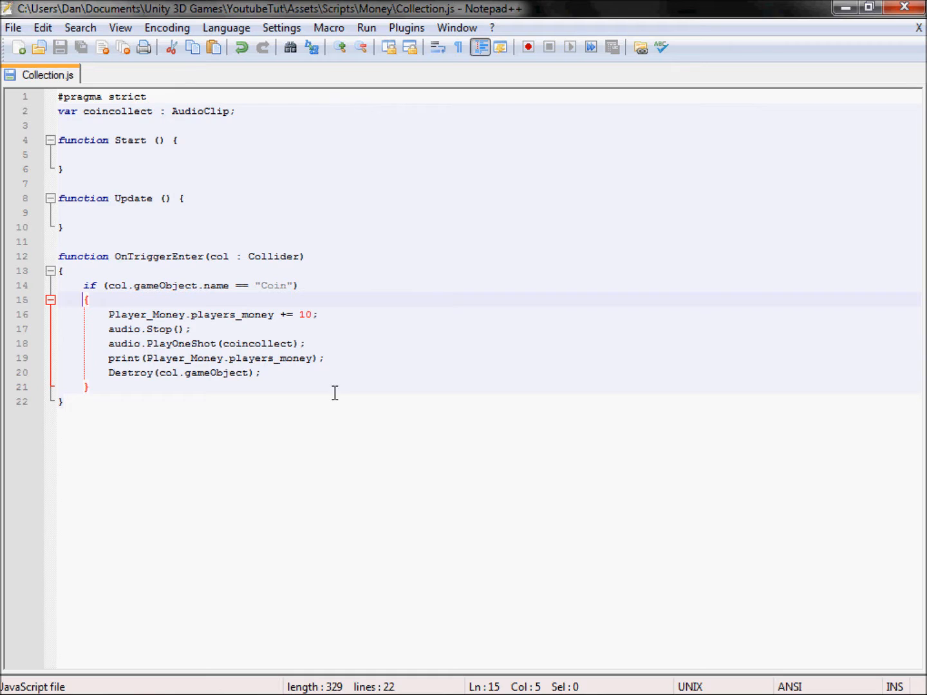
Step: Review the Destroy(col.gameObject) line inside the Coin block and close Notepad++ to return to Unity
{"action": "left_click_drag", "start_coordinate": [269, 373], "coordinate": [109, 380]}
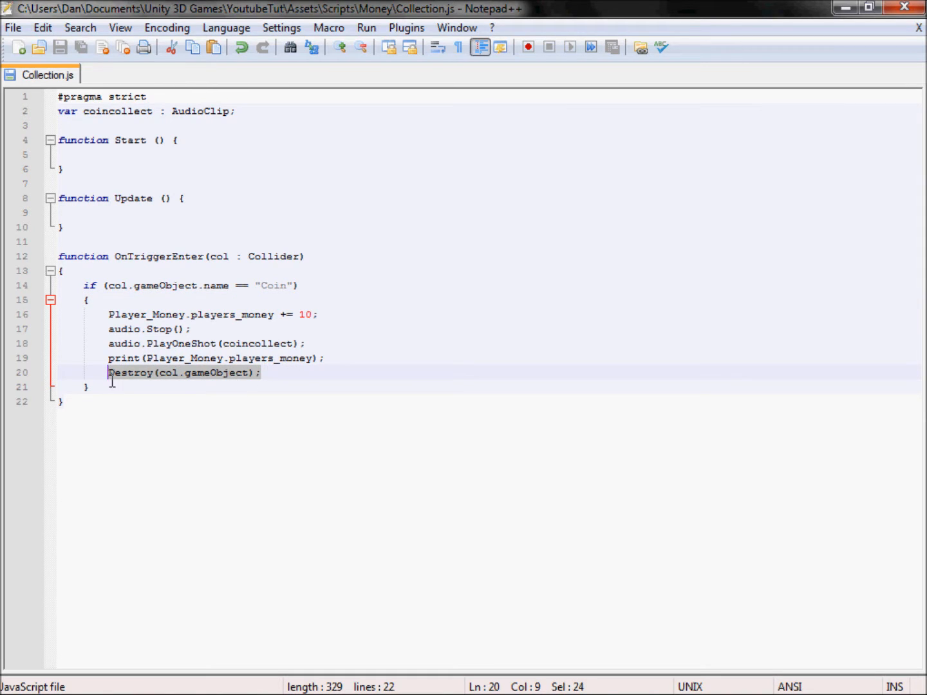
{"action": "left_click", "coordinate": [296, 328]}
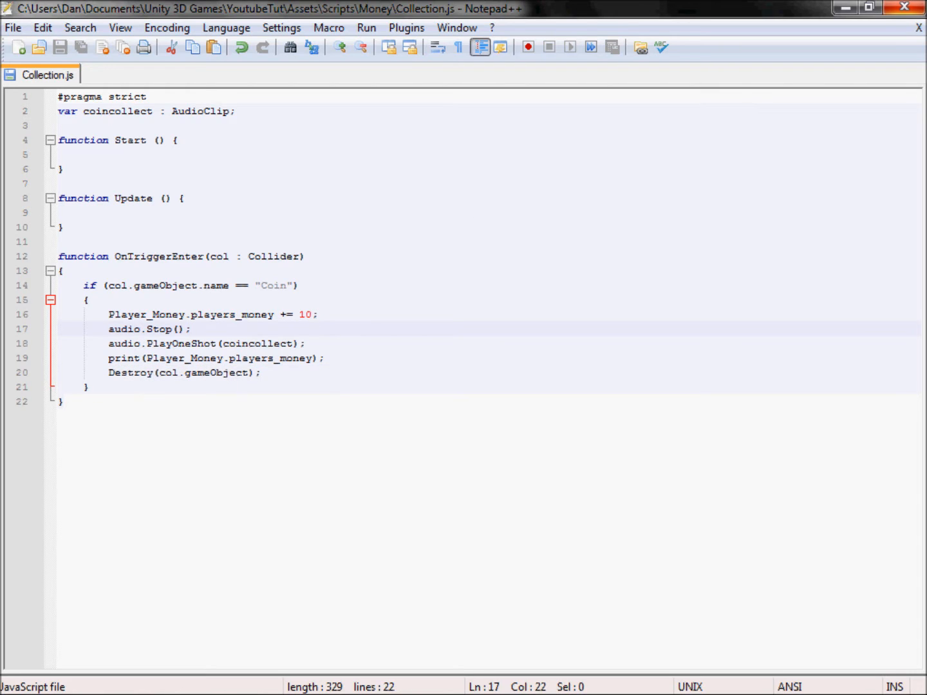
{"action": "left_click", "coordinate": [904, 8]}
Step: Play-test the level by turning the character around under enemy fire, and stop the game
{"action": "left_click", "coordinate": [430, 52]}
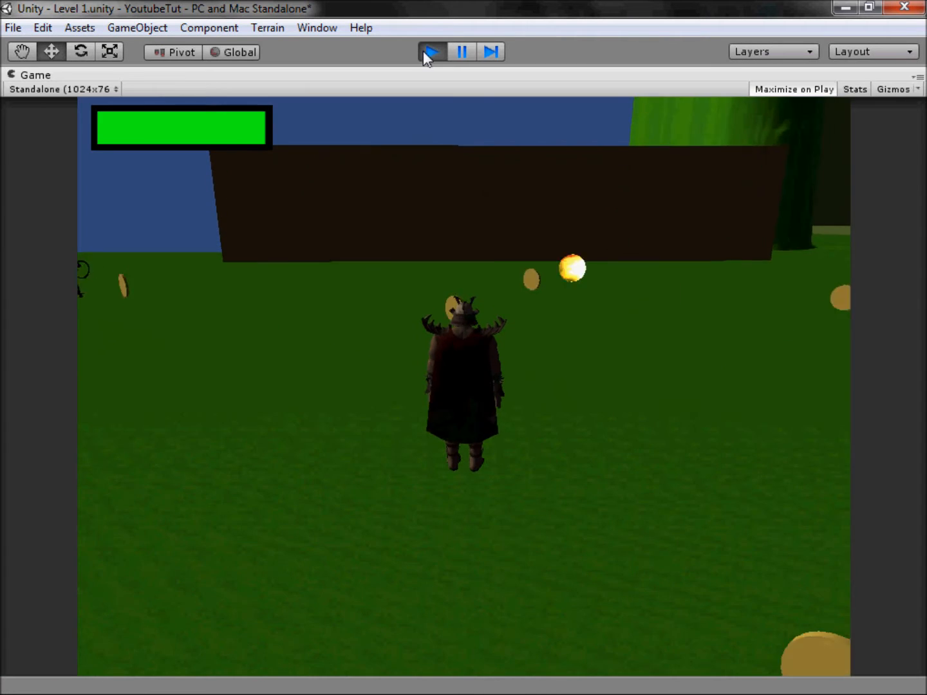
{"action": "key", "text": "d"}
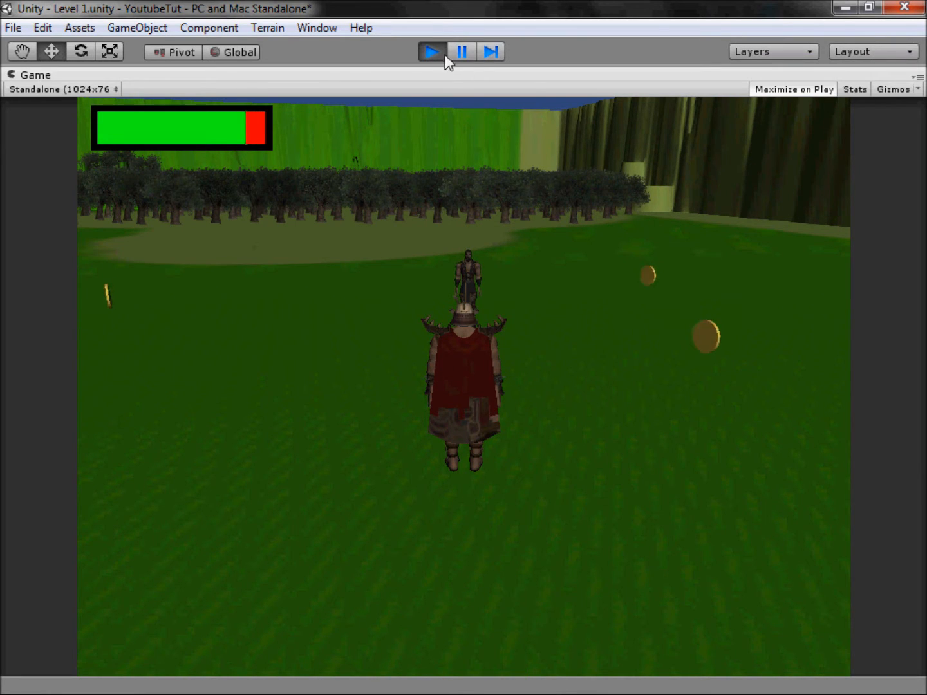
{"action": "left_click", "coordinate": [422, 52]}
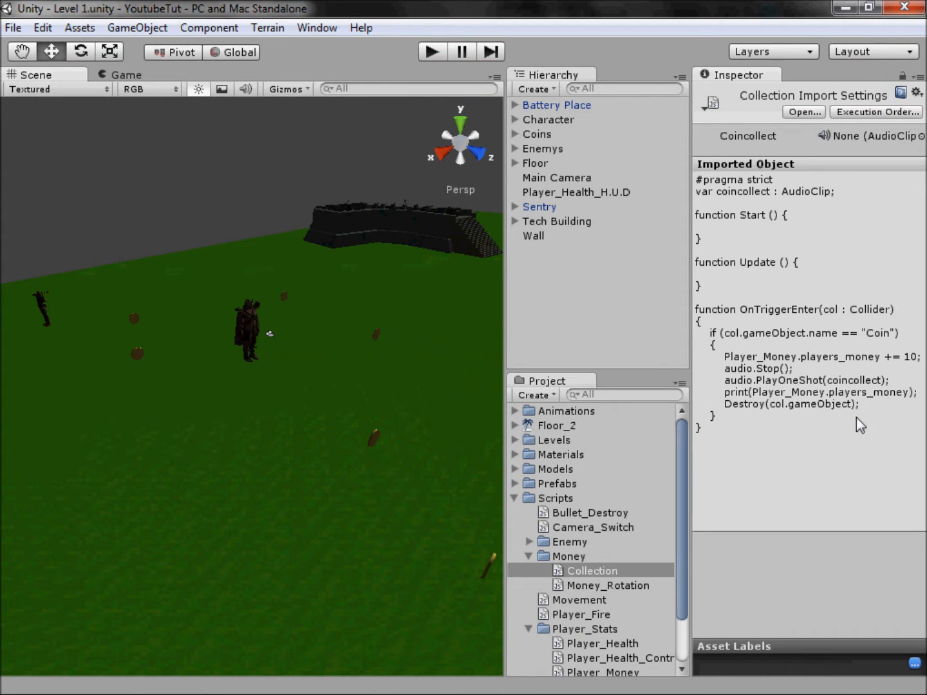
Step: Add Destroy(col.gameObject); after the health deduction in the Player_Health_Controls script of Player_Stats, save it, and close the file
{"action": "scroll", "coordinate": [651, 573], "scroll_direction": "down", "scroll_amount": 3}
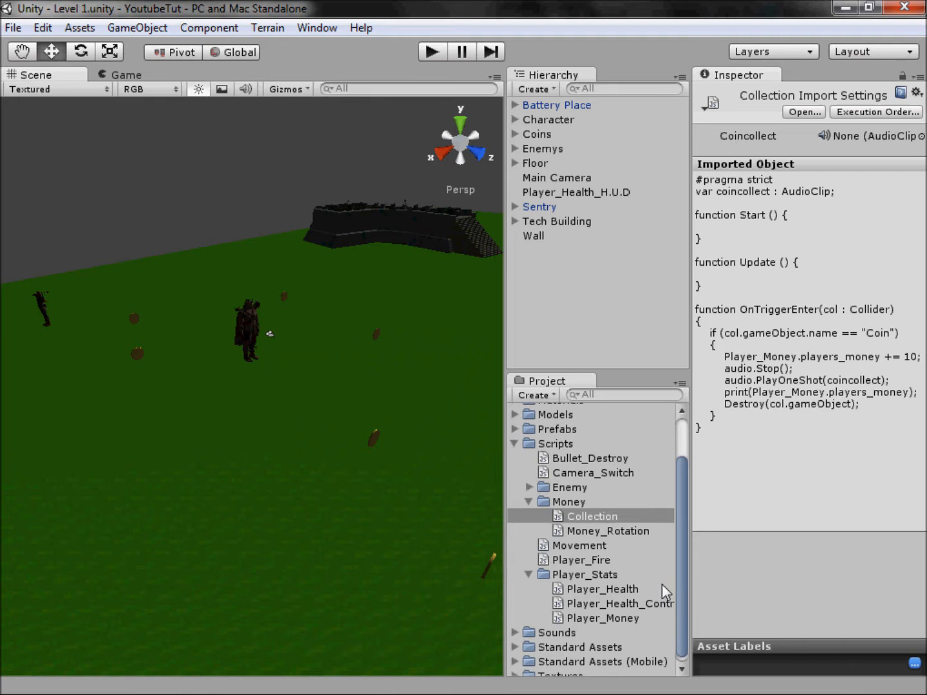
{"action": "left_click", "coordinate": [649, 604]}
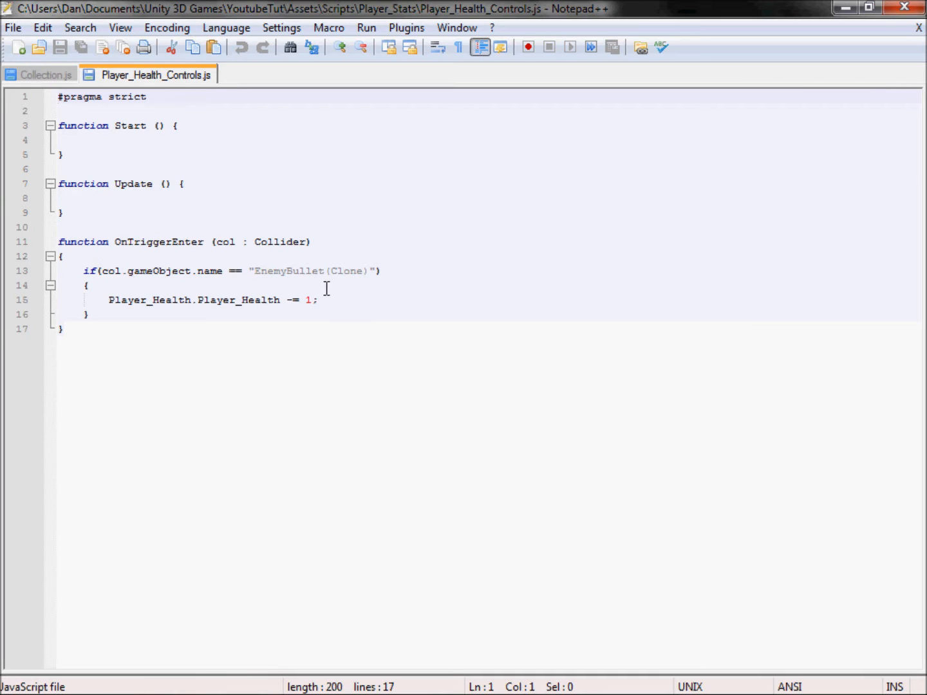
{"action": "left_click", "coordinate": [336, 300]}
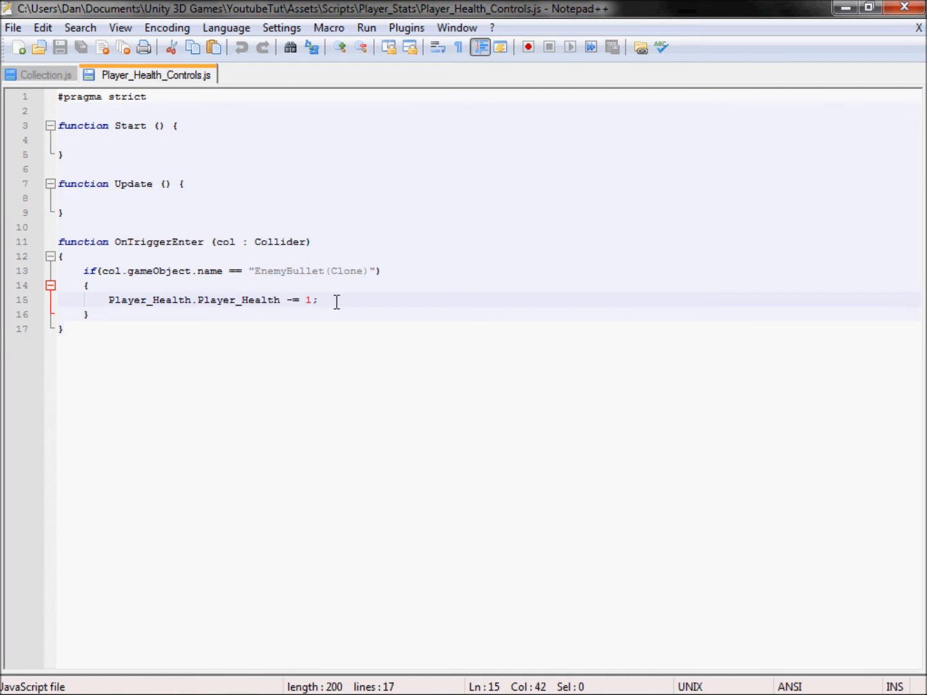
{"action": "key", "text": "Return"}
{"action": "type", "text": "Destroy(col.gameObject);"}
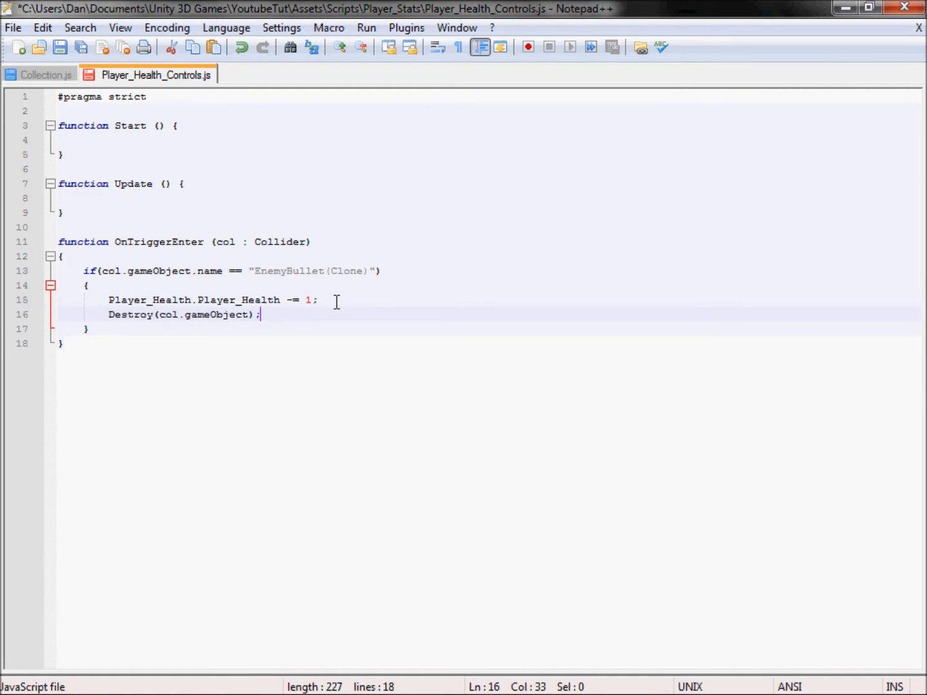
{"action": "key", "text": "ctrl+s"}
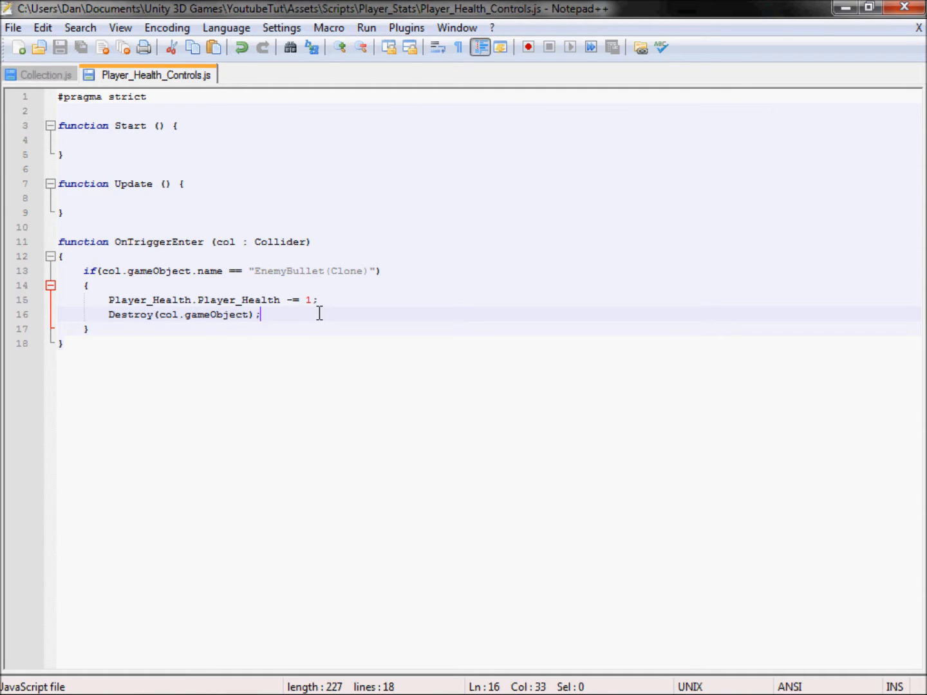
{"action": "right_click", "coordinate": [165, 80]}
{"action": "left_click", "coordinate": [199, 87]}
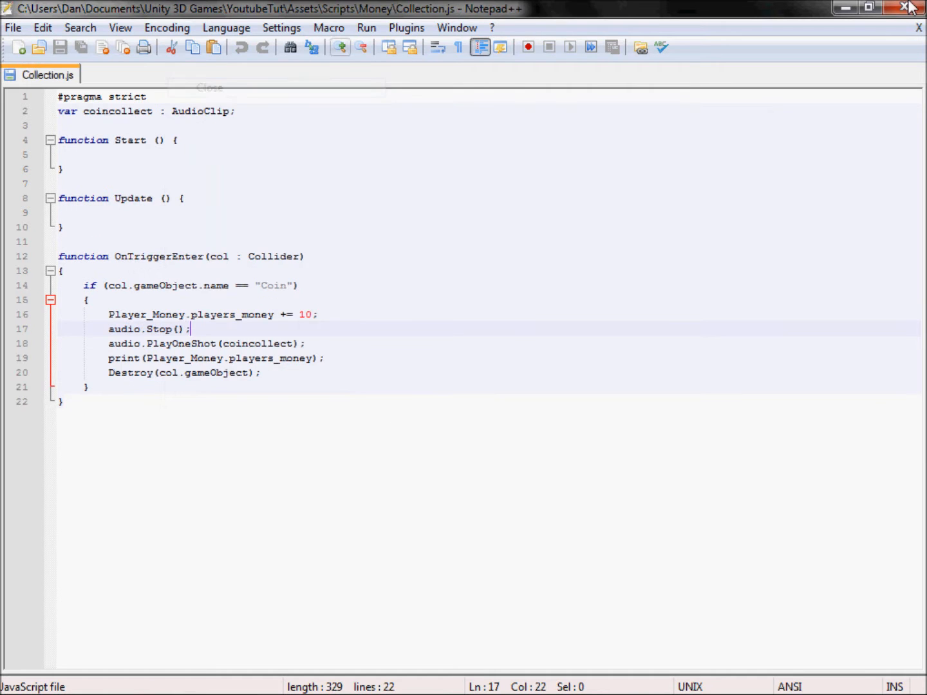
Step: Switch back to Unity, run the level again while turning the character under enemy fire, and stop it
{"action": "key", "text": "alt+Tab"}
{"action": "left_click", "coordinate": [443, 50]}
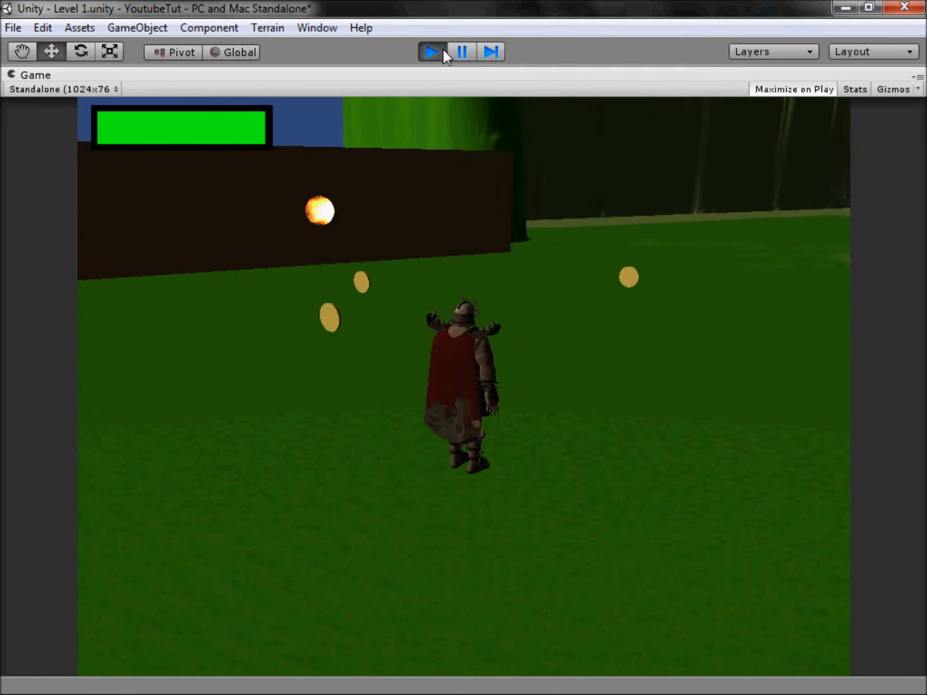
{"action": "key", "text": "d"}
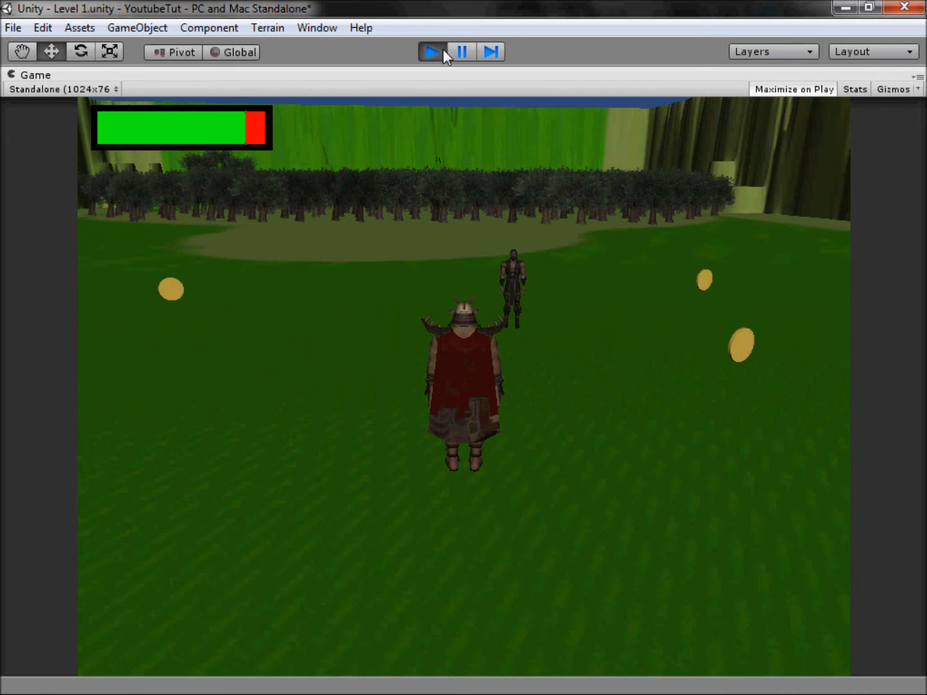
{"action": "left_click", "coordinate": [444, 50]}
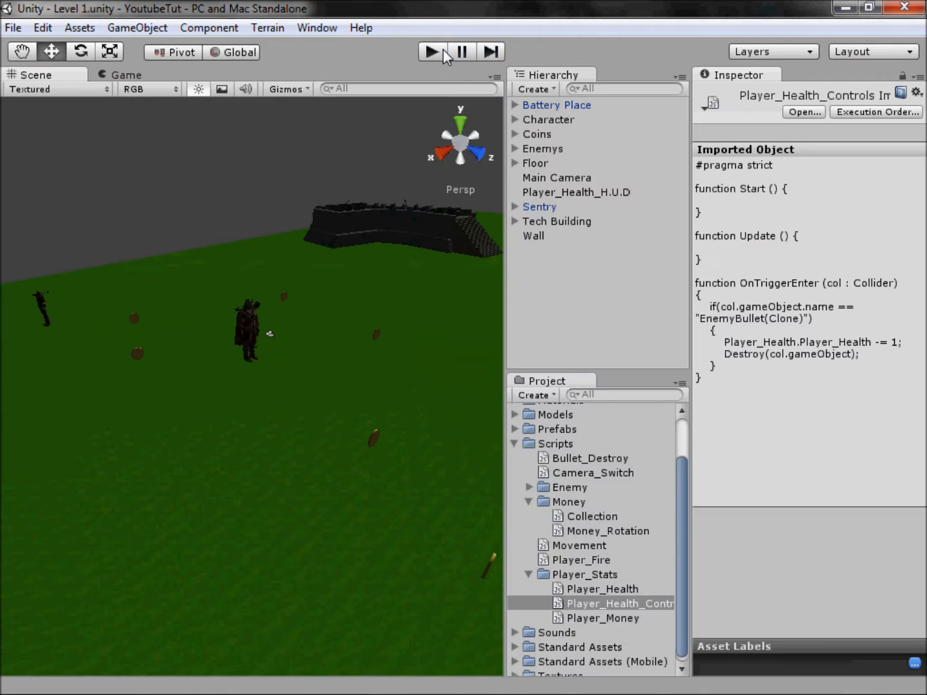
Step: Collapse the Scripts folder in the project and clear the current selection
{"action": "left_click", "coordinate": [516, 444]}
{"action": "left_click", "coordinate": [149, 89]}
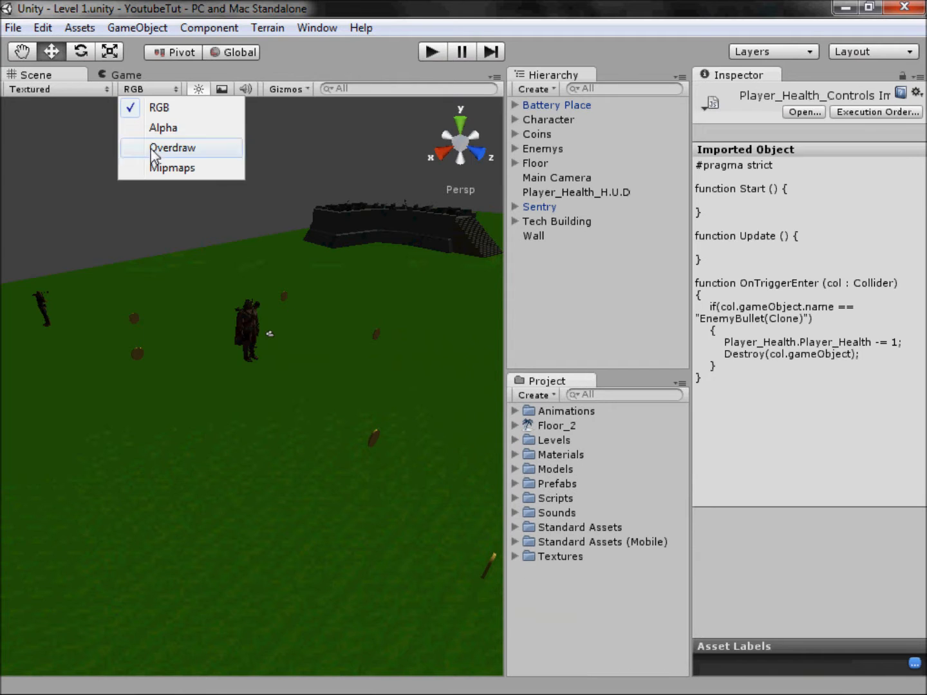
{"action": "left_click", "coordinate": [176, 228]}
Step: Examine the level from a distance, covering the enemies, the wall, the buildings and the cliffs
{"action": "scroll", "coordinate": [257, 257], "scroll_direction": "down", "scroll_amount": 5}
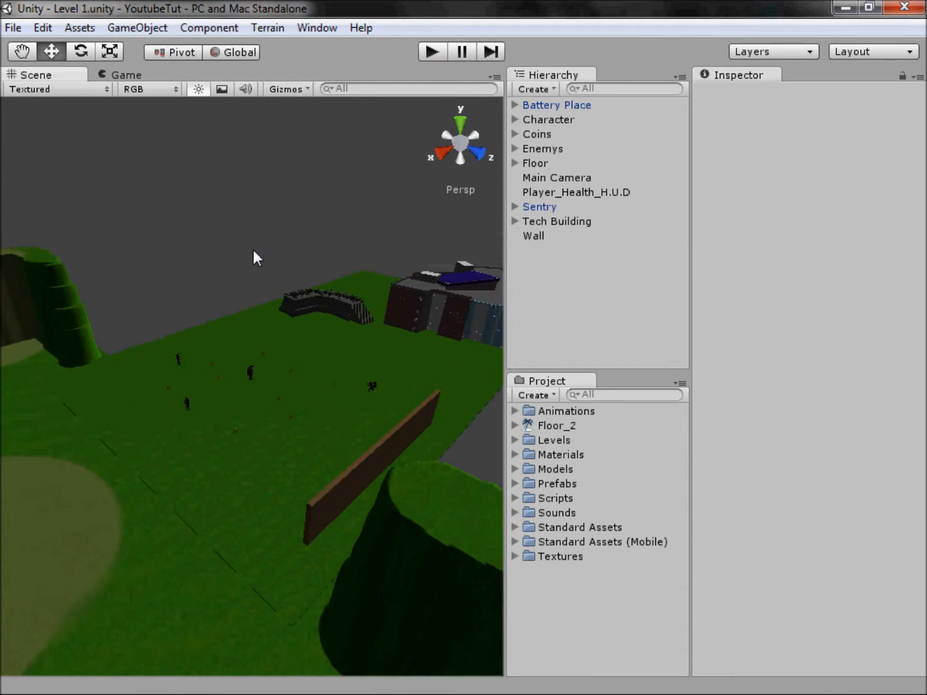
{"action": "scroll", "coordinate": [254, 249], "scroll_direction": "down", "scroll_amount": 7}
{"action": "middle_click_drag", "start_coordinate": [199, 268], "coordinate": [200, 329]}
{"action": "scroll", "coordinate": [136, 379], "scroll_direction": "up", "scroll_amount": 5}
{"action": "scroll", "coordinate": [200, 329], "scroll_direction": "up", "scroll_amount": 8}
{"action": "middle_click_drag", "start_coordinate": [240, 371], "coordinate": [509, 277]}
{"action": "scroll", "coordinate": [266, 346], "scroll_direction": "up", "scroll_amount": 5}
{"action": "scroll", "coordinate": [288, 316], "scroll_direction": "down", "scroll_amount": 6}
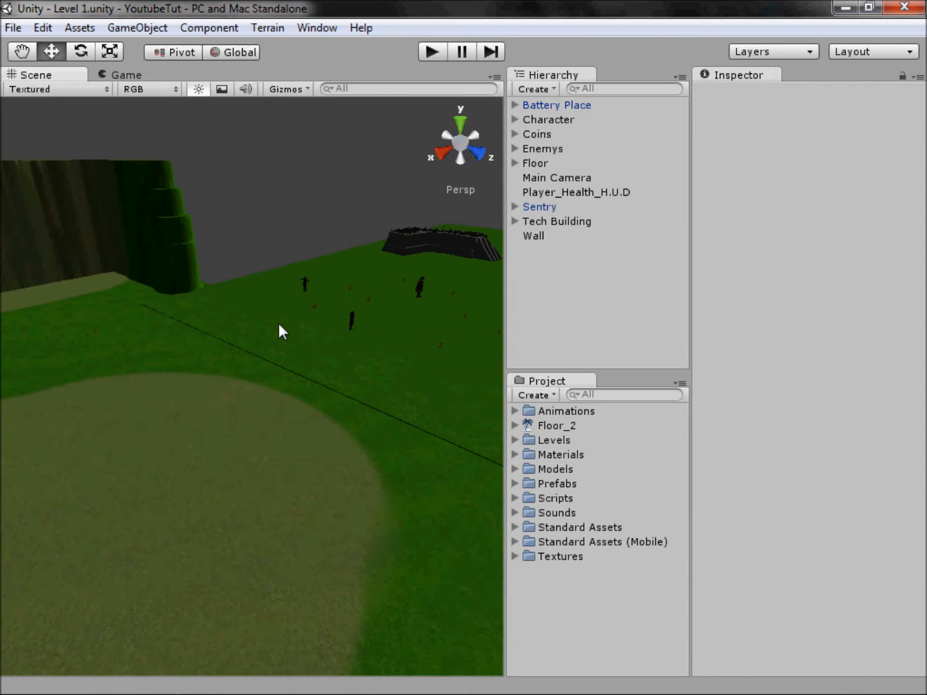
{"action": "middle_click_drag", "start_coordinate": [304, 310], "coordinate": [205, 367]}
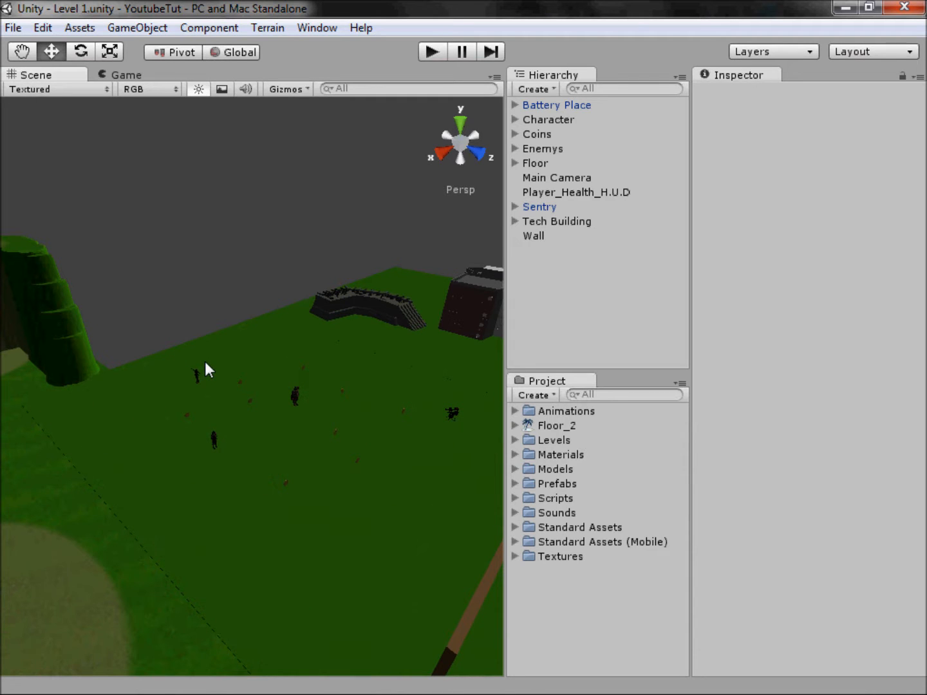
{"action": "middle_click_drag", "start_coordinate": [351, 346], "coordinate": [231, 456]}
Step: Select the Floor_2 terrain and examine its cliffs, trees and edges, followed by the adjoining Floor object
{"action": "left_click", "coordinate": [321, 483]}
{"action": "middle_click_drag", "start_coordinate": [335, 489], "coordinate": [211, 583]}
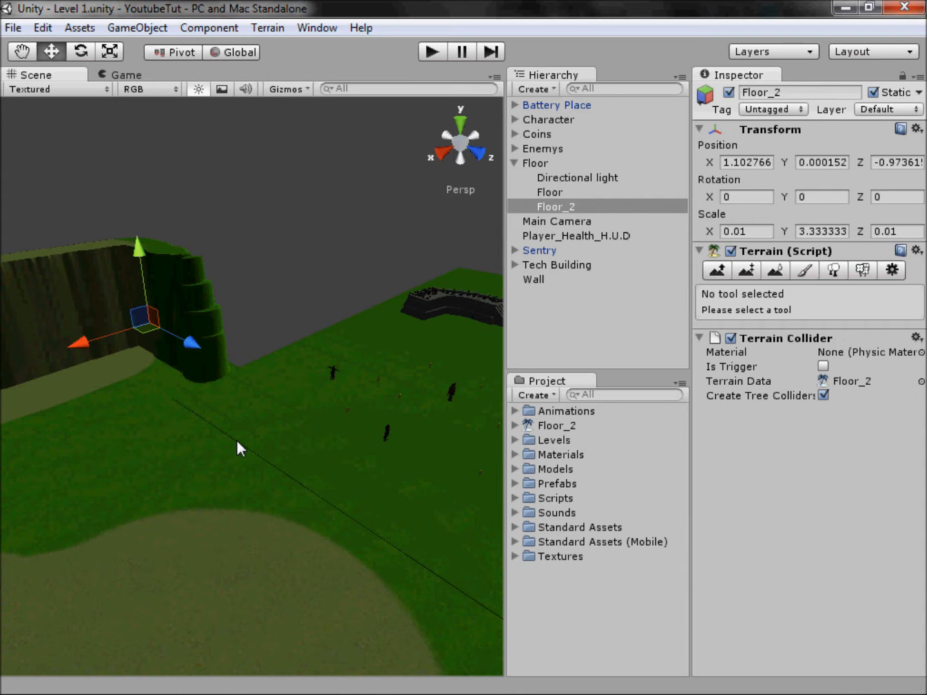
{"action": "middle_click_drag", "start_coordinate": [238, 442], "coordinate": [642, 360]}
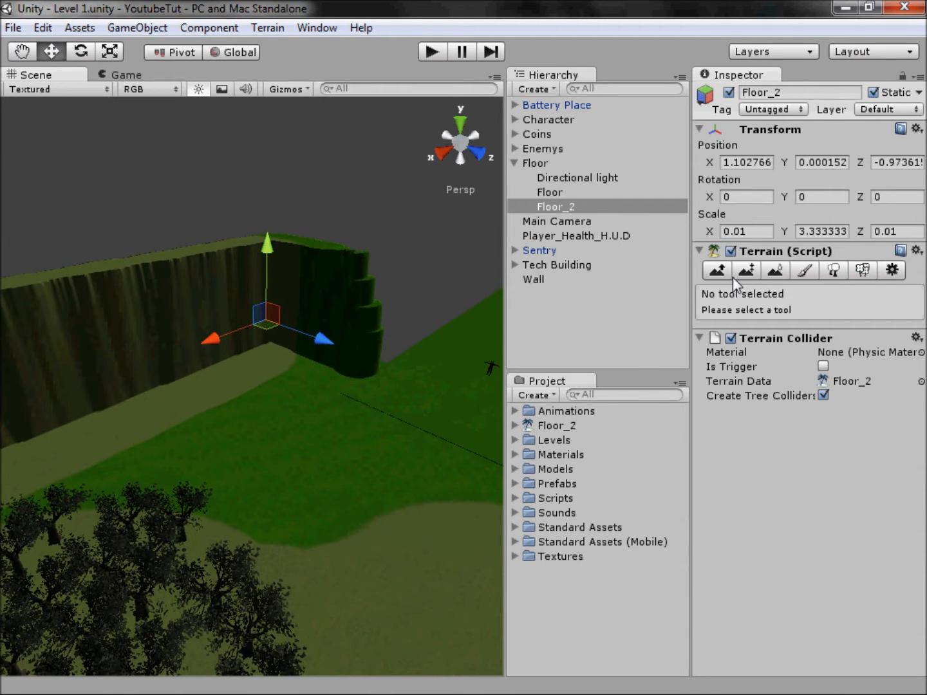
{"action": "scroll", "coordinate": [220, 512], "scroll_direction": "down", "scroll_amount": 6}
{"action": "middle_click_drag", "start_coordinate": [399, 597], "coordinate": [227, 418]}
{"action": "scroll", "coordinate": [235, 417], "scroll_direction": "down", "scroll_amount": 8}
{"action": "scroll", "coordinate": [239, 449], "scroll_direction": "up", "scroll_amount": 5}
{"action": "scroll", "coordinate": [234, 411], "scroll_direction": "up", "scroll_amount": 4}
{"action": "scroll", "coordinate": [237, 409], "scroll_direction": "up", "scroll_amount": 4}
{"action": "middle_click_drag", "start_coordinate": [218, 337], "coordinate": [322, 429]}
{"action": "scroll", "coordinate": [237, 408], "scroll_direction": "up", "scroll_amount": 2}
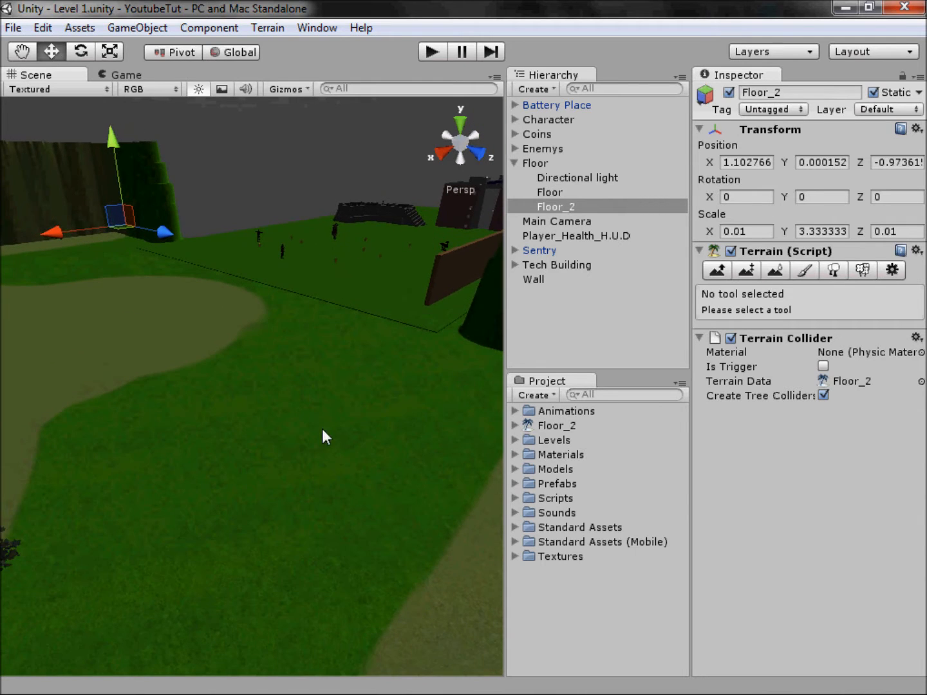
{"action": "scroll", "coordinate": [421, 271], "scroll_direction": "down", "scroll_amount": 5}
{"action": "scroll", "coordinate": [242, 474], "scroll_direction": "down", "scroll_amount": 10}
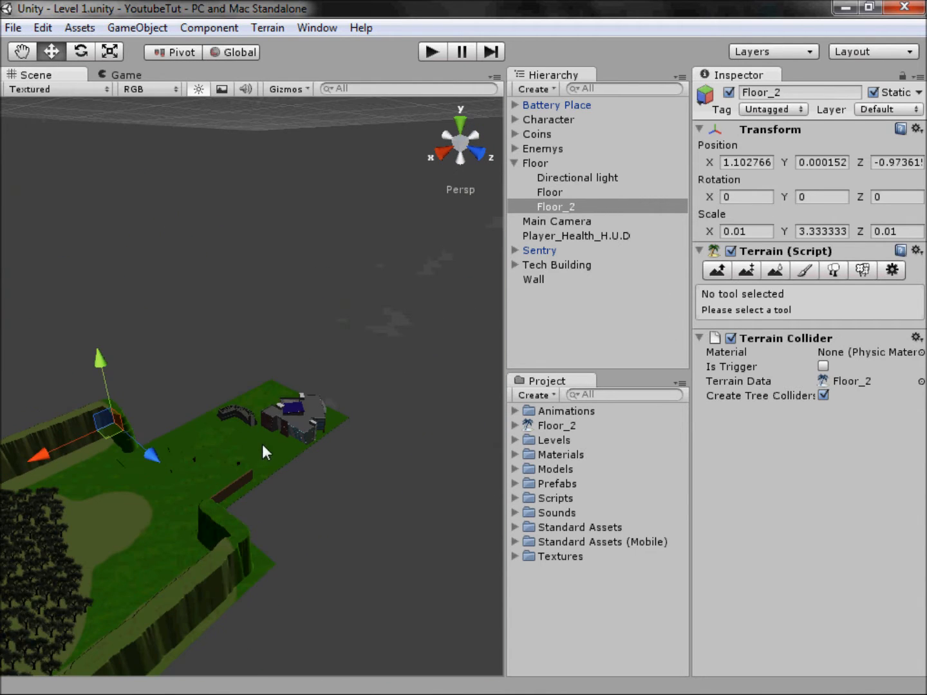
{"action": "left_click", "coordinate": [251, 395]}
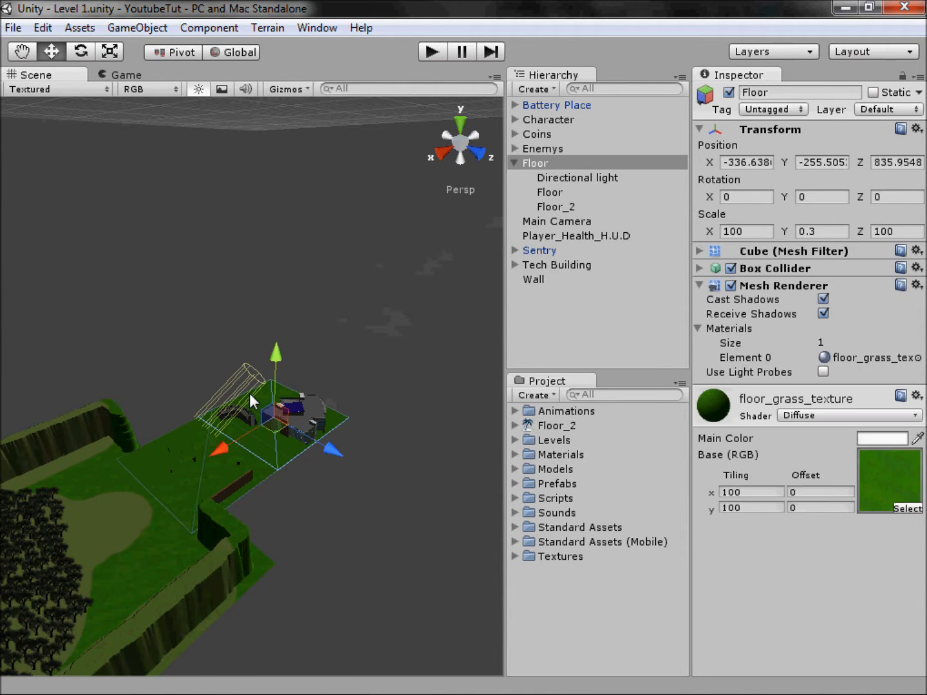
{"action": "double_click", "coordinate": [519, 163]}
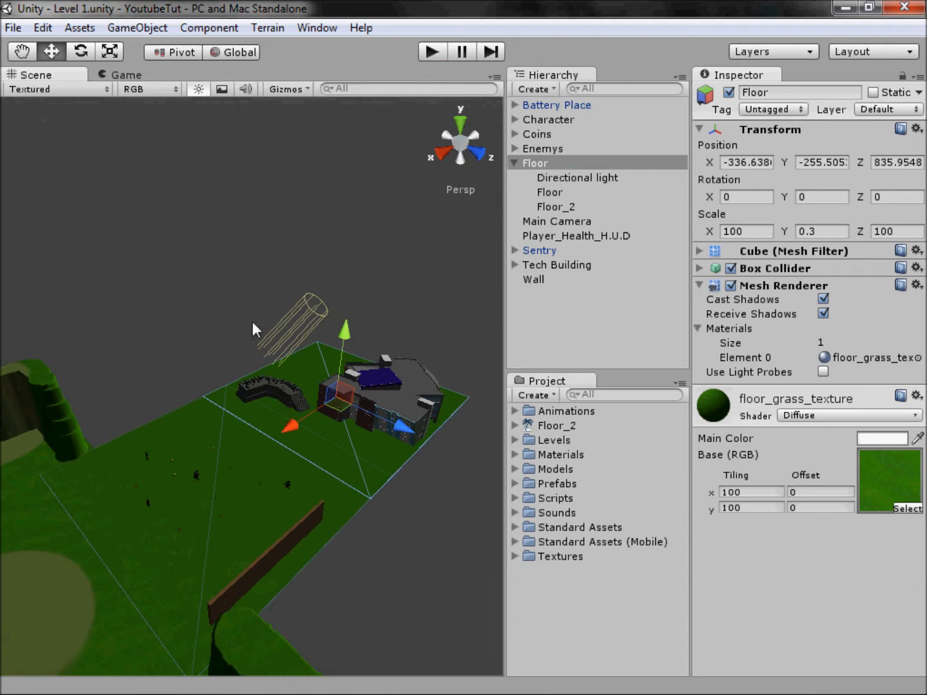
Step: Collapse the Floor group in the hierarchy and create a new terrain in the scene
{"action": "left_click", "coordinate": [413, 206]}
{"action": "left_click", "coordinate": [515, 163]}
{"action": "left_click", "coordinate": [266, 27]}
{"action": "left_click", "coordinate": [277, 46]}
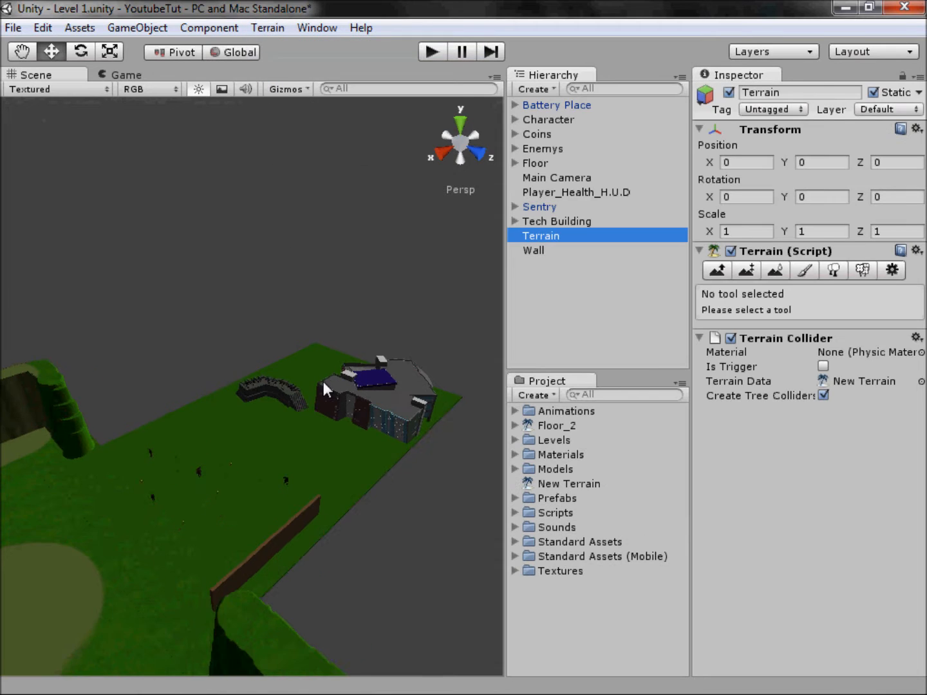
Step: Set the new terrain's width and length to 20 in its heightmap resolution settings
{"action": "scroll", "coordinate": [323, 381], "scroll_direction": "down", "scroll_amount": 3}
{"action": "left_click", "coordinate": [269, 27]}
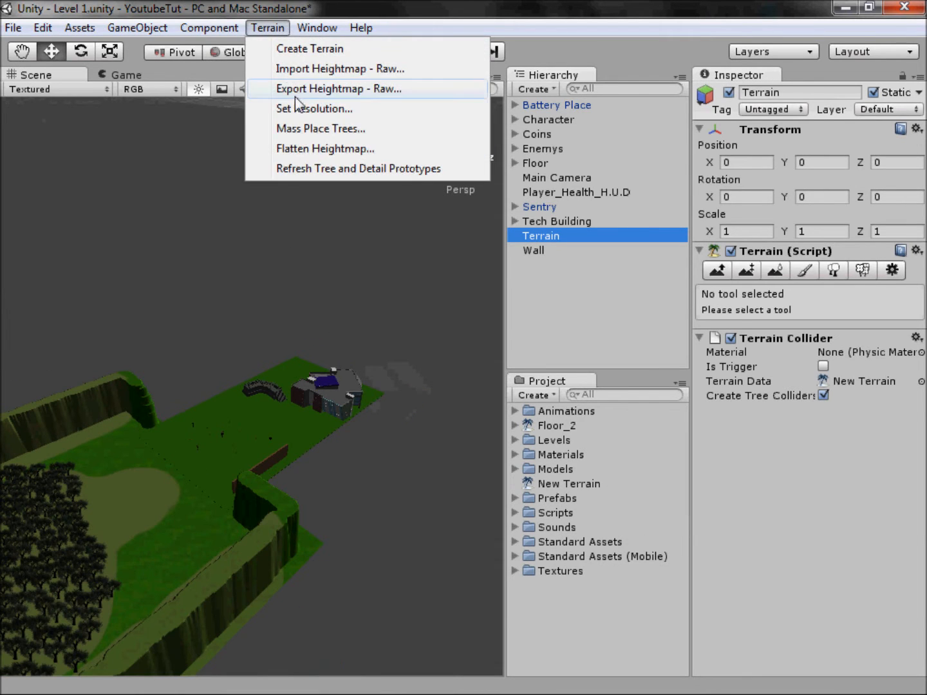
{"action": "left_click", "coordinate": [295, 104]}
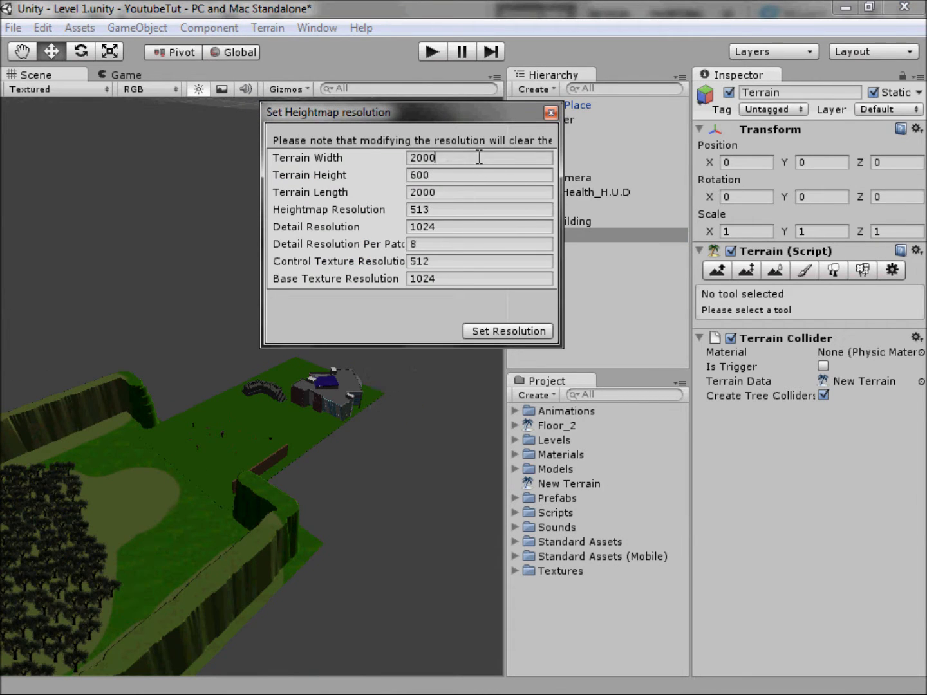
{"action": "left_click", "coordinate": [446, 192]}
{"action": "key", "text": "BackSpace"}
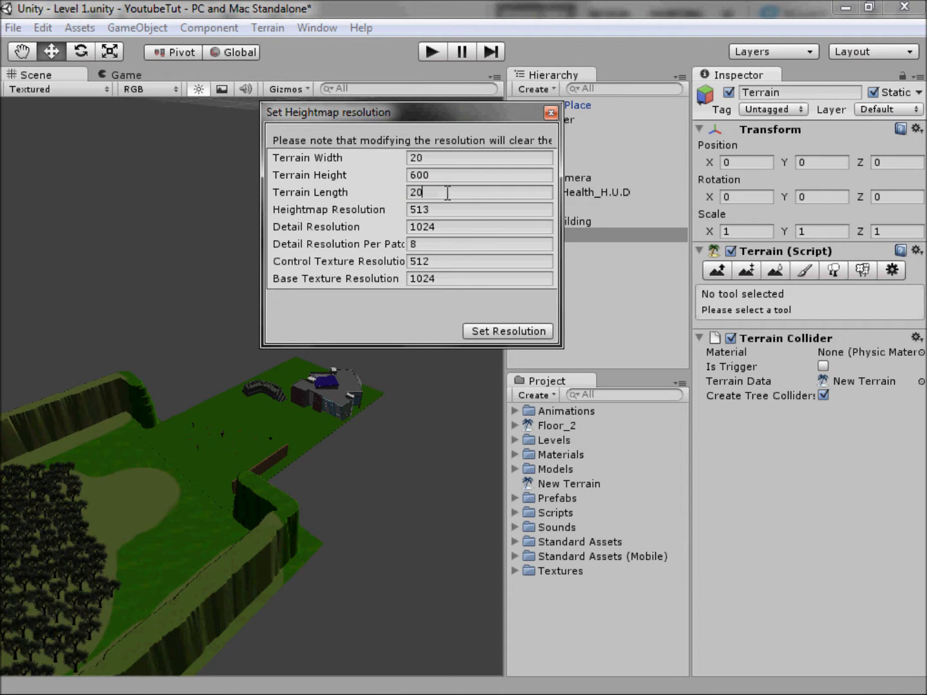
{"action": "left_click", "coordinate": [509, 328]}
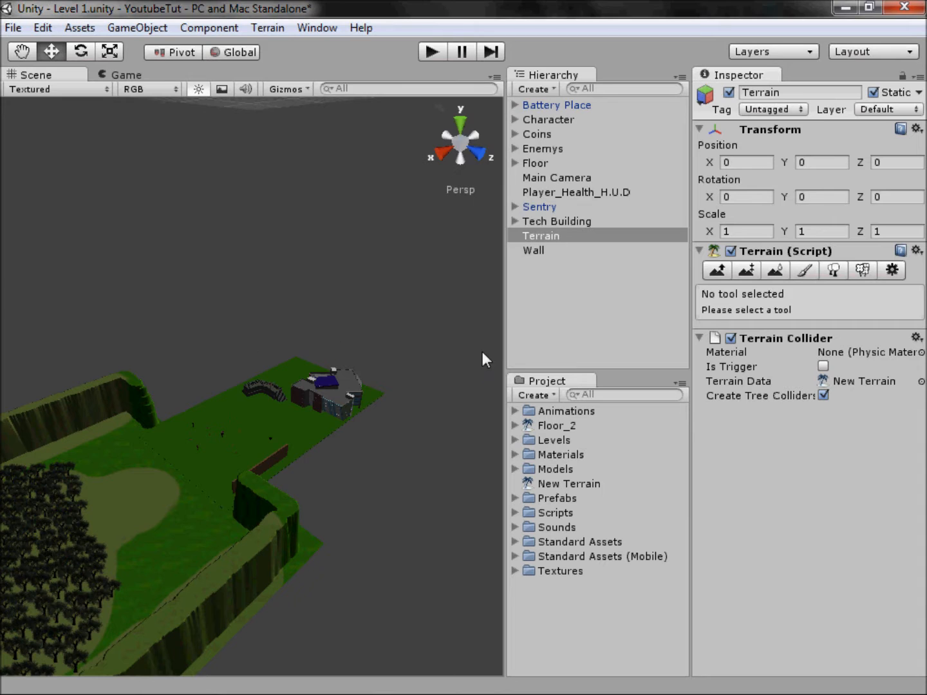
Step: Move the small terrain next to the level's floor, to about X -307.1, Y -279.6, Z 760.2
{"action": "scroll", "coordinate": [235, 354], "scroll_direction": "down", "scroll_amount": 5}
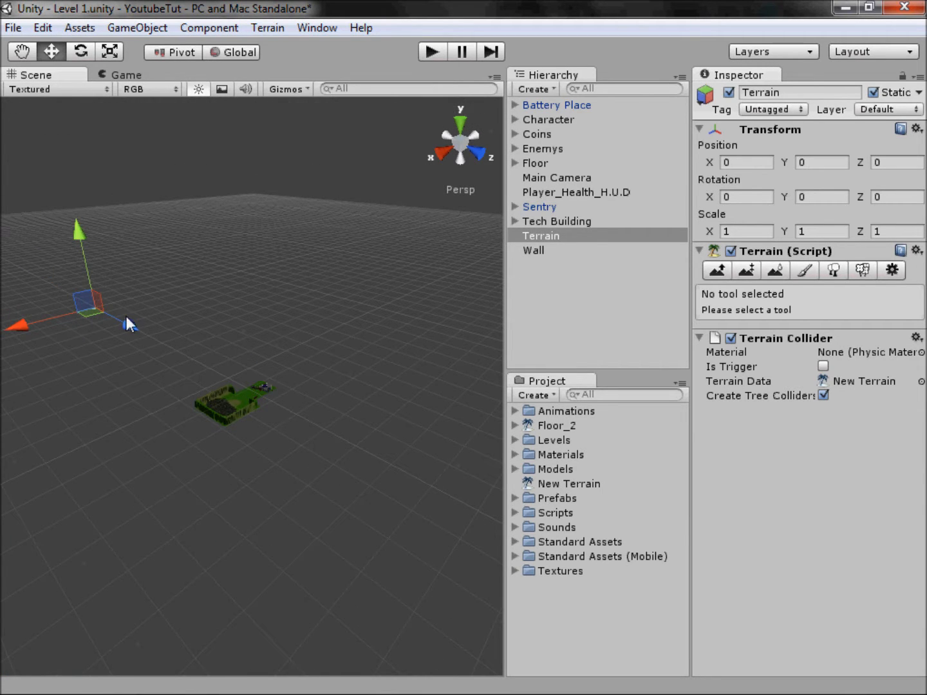
{"action": "left_click_drag", "start_coordinate": [125, 320], "coordinate": [226, 379]}
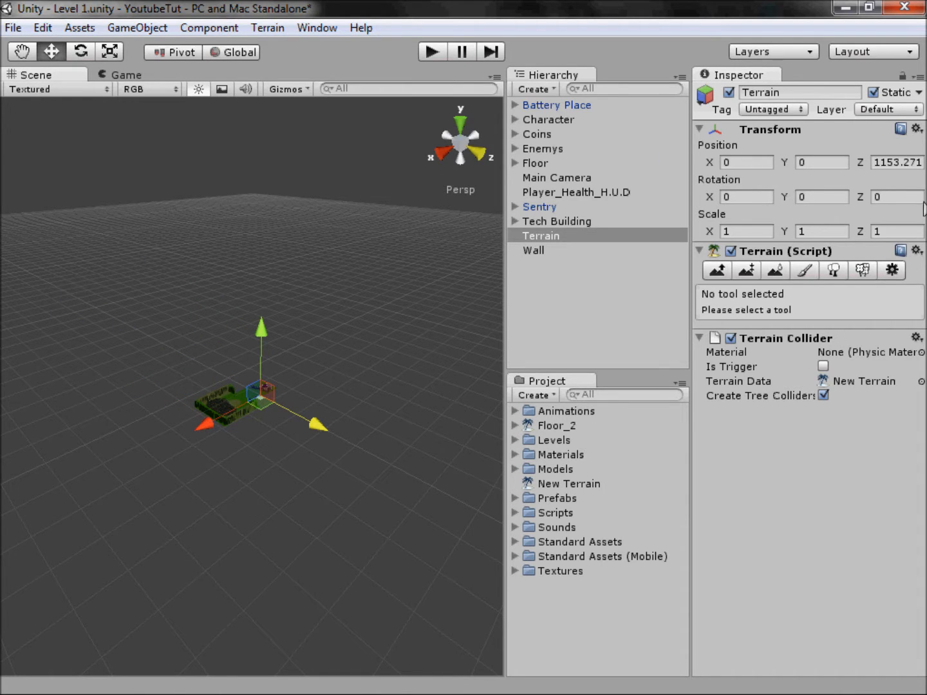
{"action": "scroll", "coordinate": [259, 444], "scroll_direction": "up", "scroll_amount": 7}
{"action": "middle_click_drag", "start_coordinate": [280, 410], "coordinate": [284, 466]}
{"action": "left_click_drag", "start_coordinate": [361, 433], "coordinate": [266, 404]}
Step: Examine the level from above and select the Floor object to compare its location with the terrain
{"action": "left_click", "coordinate": [446, 137]}
{"action": "left_click", "coordinate": [460, 126]}
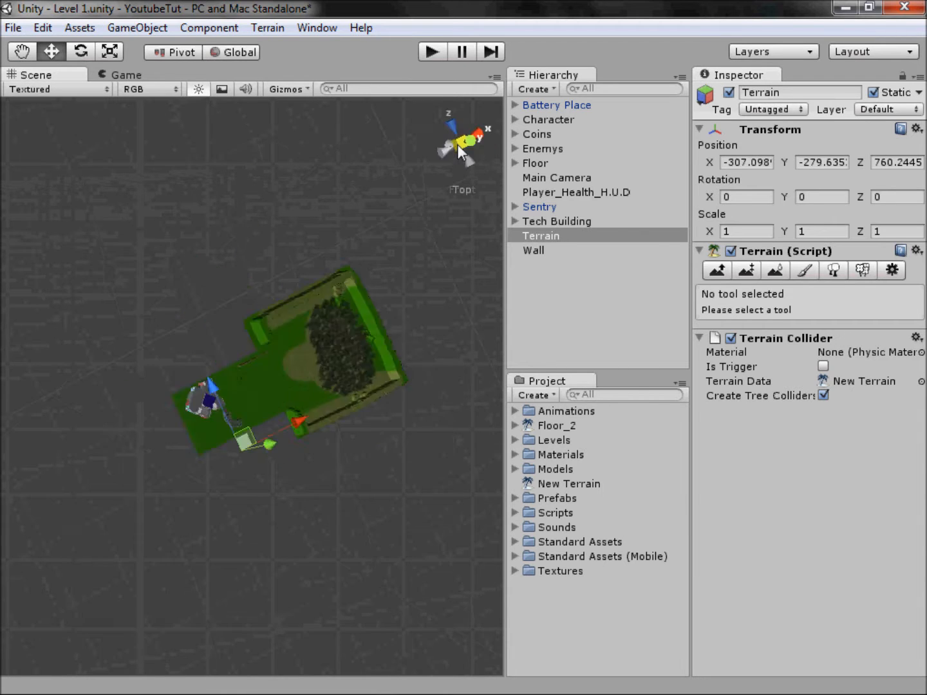
{"action": "left_click", "coordinate": [220, 390]}
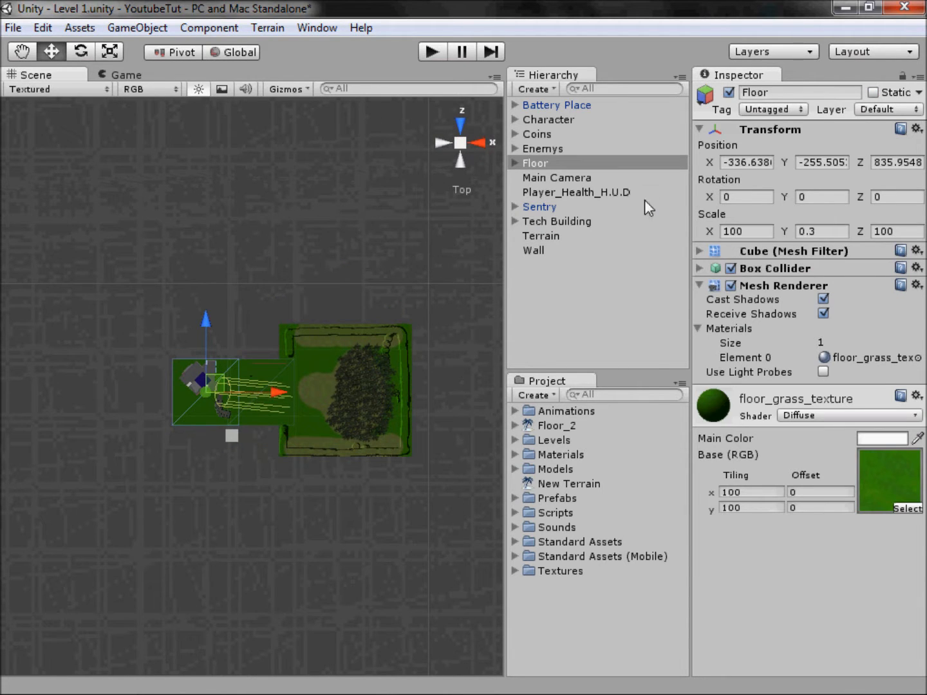
{"action": "left_click", "coordinate": [461, 143]}
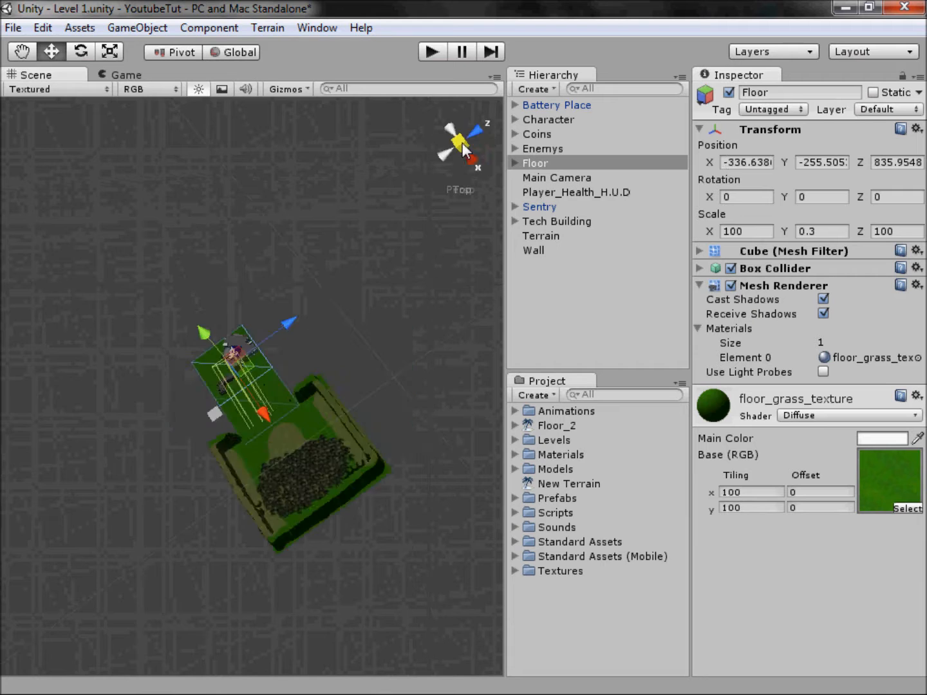
{"action": "scroll", "coordinate": [199, 403], "scroll_direction": "up", "scroll_amount": 5}
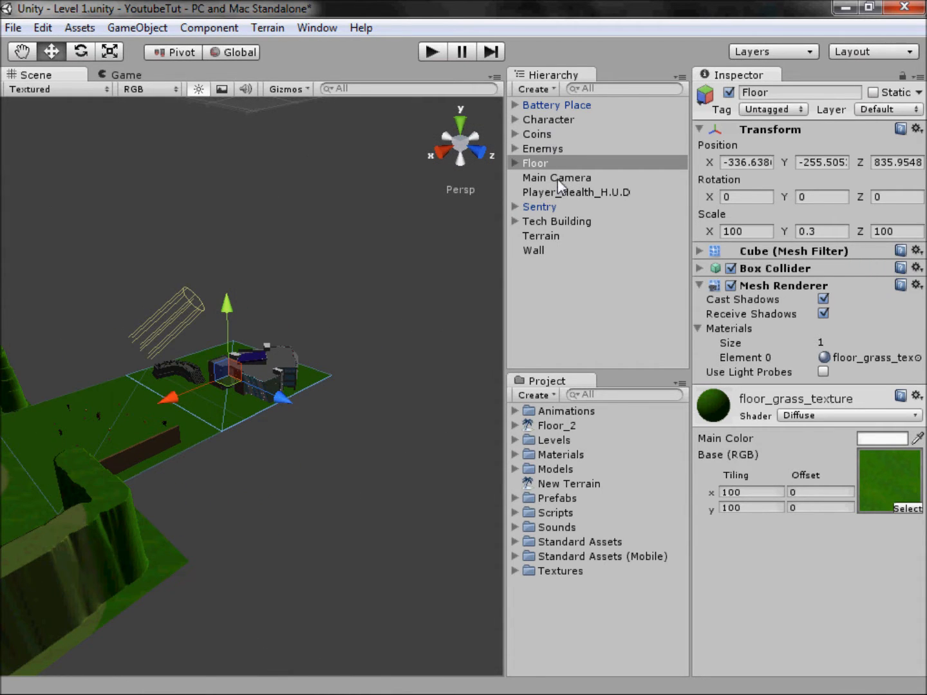
Step: Select the new terrain and shift it along the Z axis to about 730.6
{"action": "left_click", "coordinate": [539, 238]}
{"action": "scroll", "coordinate": [87, 426], "scroll_direction": "up", "scroll_amount": 3}
{"action": "middle_click_drag", "start_coordinate": [141, 385], "coordinate": [199, 385]}
{"action": "scroll", "coordinate": [200, 386], "scroll_direction": "up", "scroll_amount": 3}
{"action": "middle_click_drag", "start_coordinate": [97, 314], "coordinate": [309, 331]}
{"action": "scroll", "coordinate": [309, 330], "scroll_direction": "up", "scroll_amount": 3}
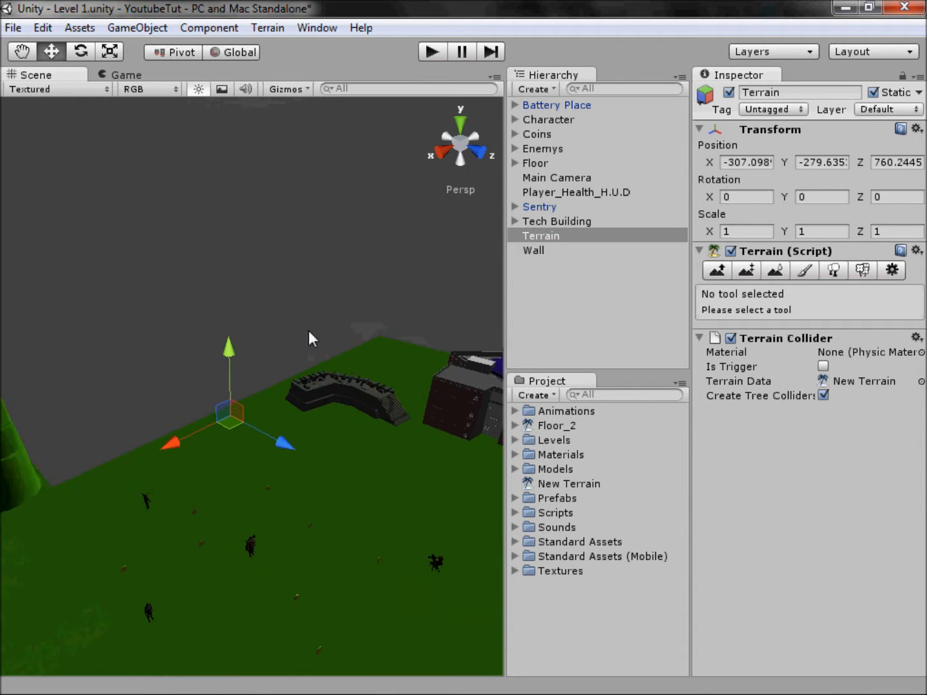
{"action": "scroll", "coordinate": [259, 449], "scroll_direction": "up", "scroll_amount": 2}
{"action": "left_click_drag", "start_coordinate": [268, 444], "coordinate": [211, 412]}
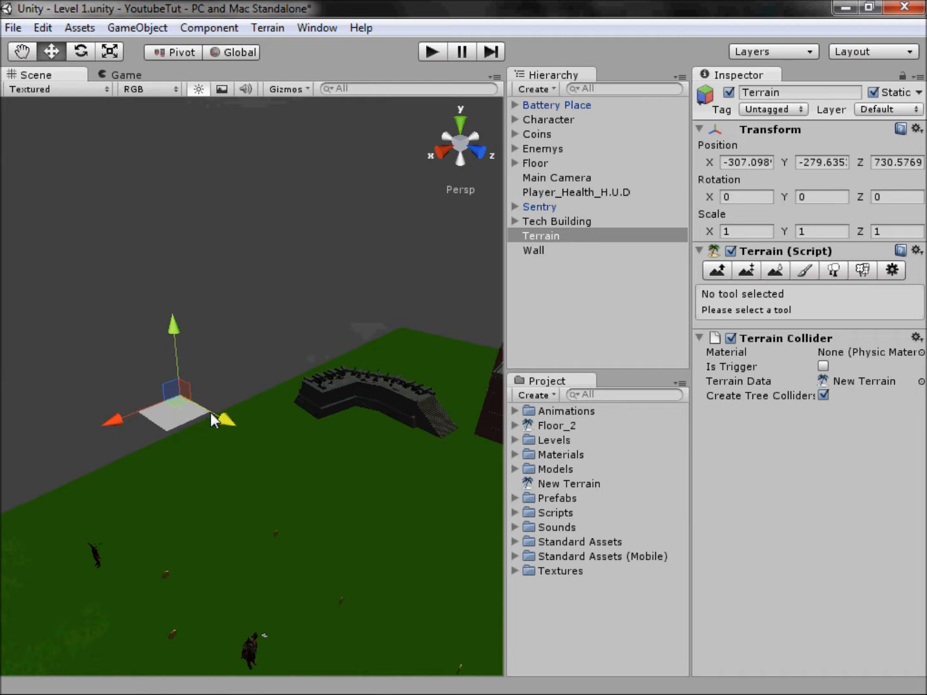
{"action": "scroll", "coordinate": [207, 411], "scroll_direction": "up", "scroll_amount": 3}
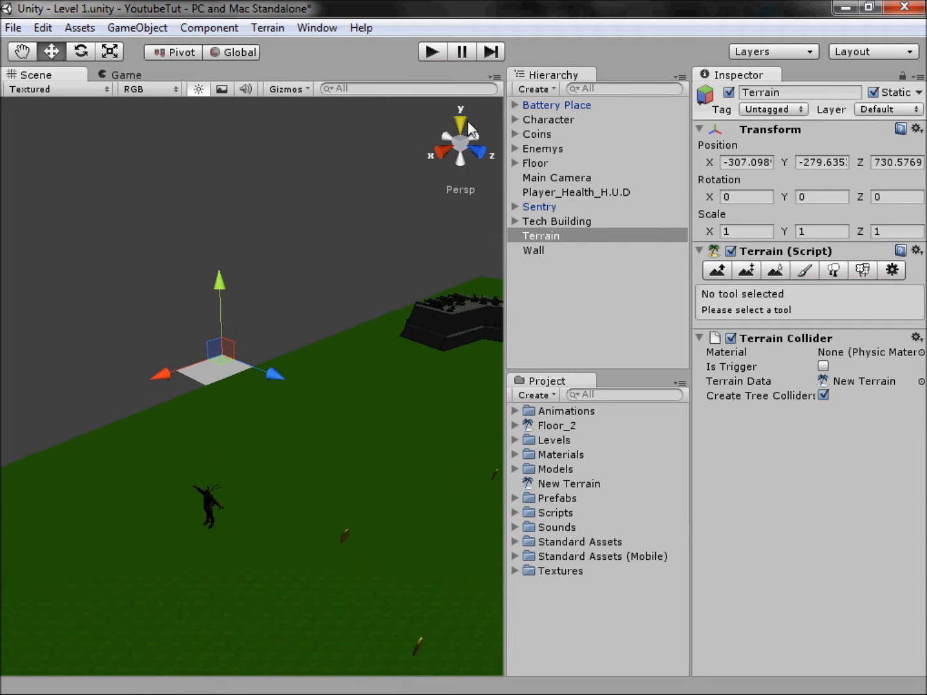
Step: Raise the terrain to the level of the floor in a side view, to about Y -255.3
{"action": "left_click", "coordinate": [473, 135]}
{"action": "scroll", "coordinate": [309, 478], "scroll_direction": "down", "scroll_amount": 8}
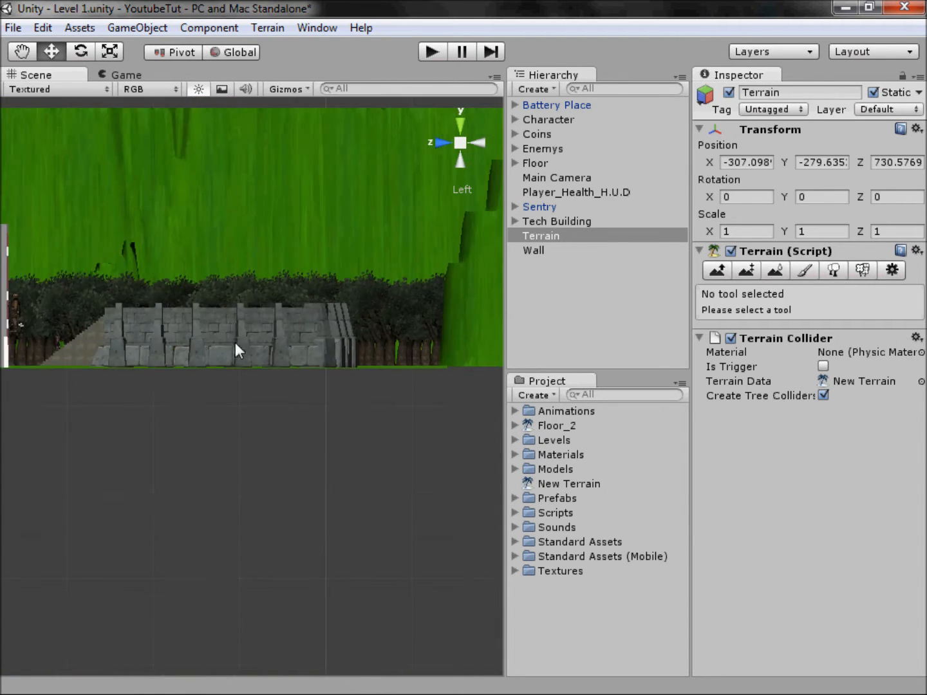
{"action": "scroll", "coordinate": [383, 342], "scroll_direction": "down", "scroll_amount": 2}
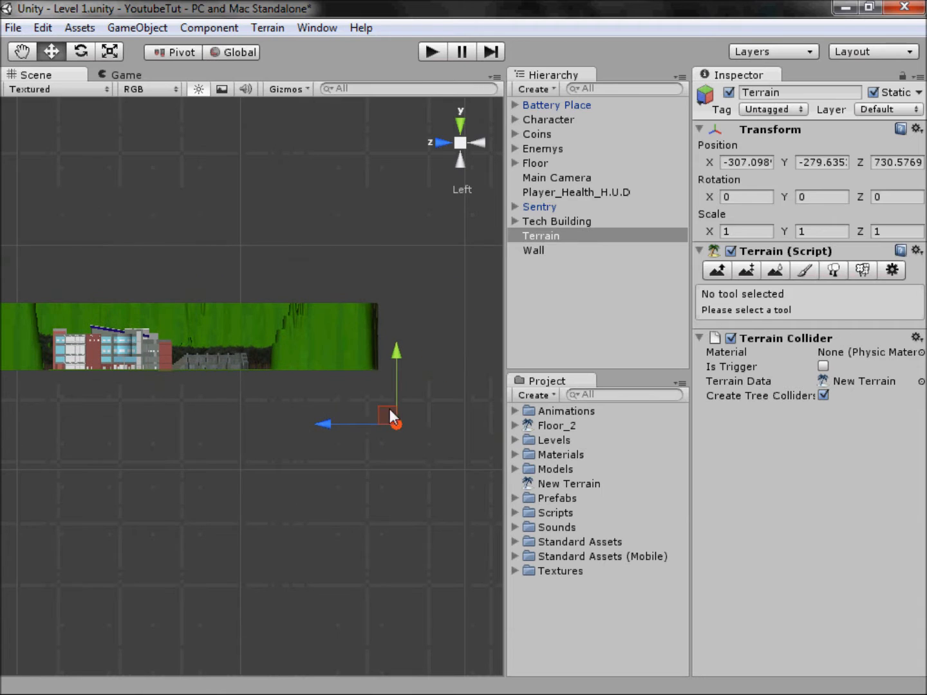
{"action": "left_click_drag", "start_coordinate": [394, 357], "coordinate": [390, 339]}
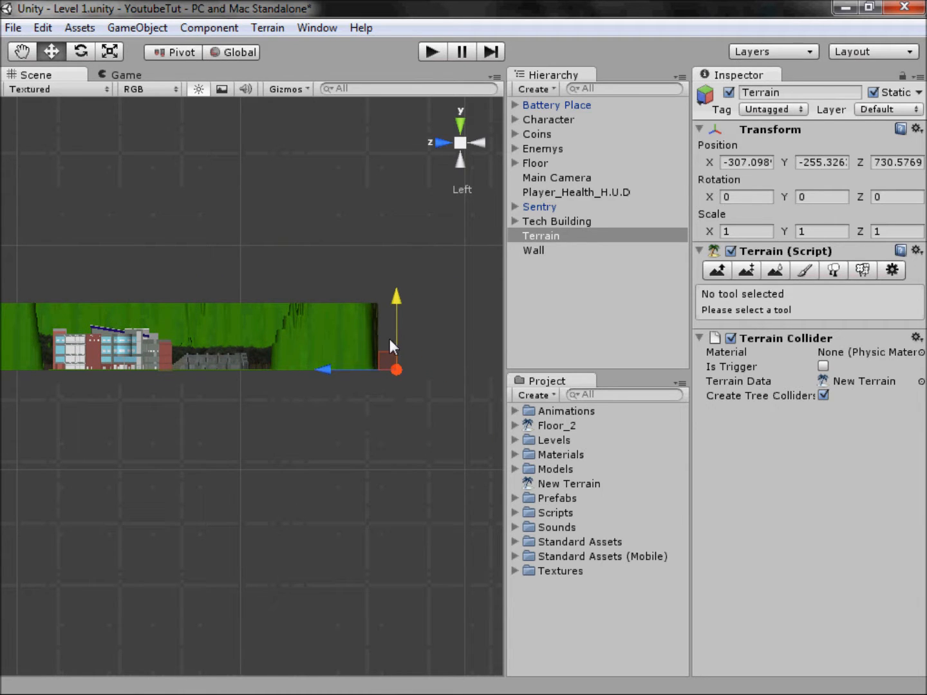
{"action": "scroll", "coordinate": [409, 358], "scroll_direction": "up", "scroll_amount": 1}
{"action": "scroll", "coordinate": [409, 357], "scroll_direction": "up", "scroll_amount": 1}
{"action": "left_click", "coordinate": [455, 142]}
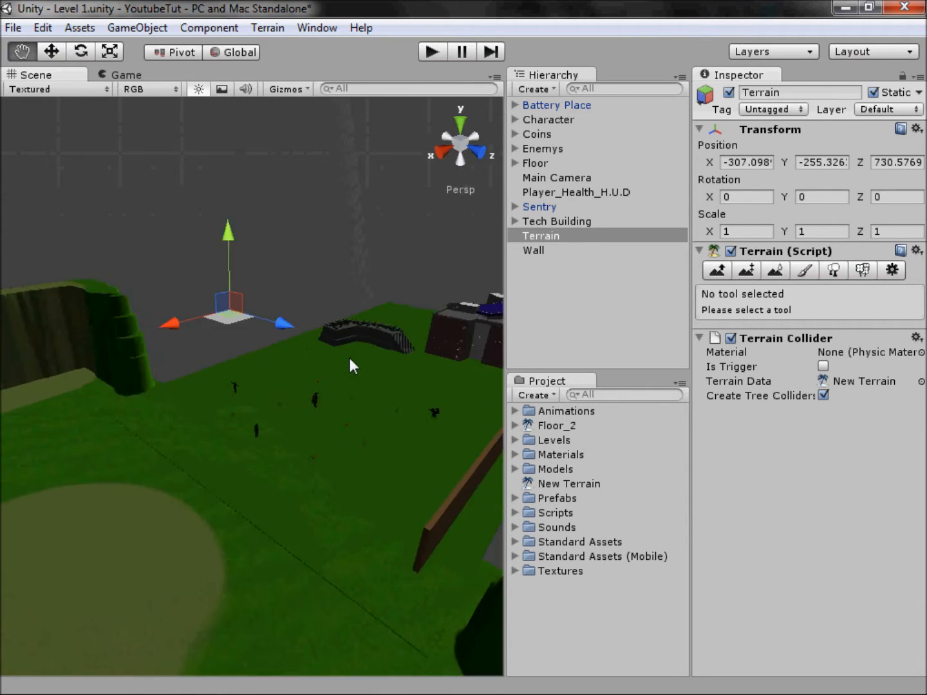
Step: Try copying Floor_2's Y position into the new terrain's Y position, and undo the change
{"action": "left_click_drag", "start_coordinate": [229, 241], "coordinate": [259, 193]}
{"action": "left_click", "coordinate": [346, 386]}
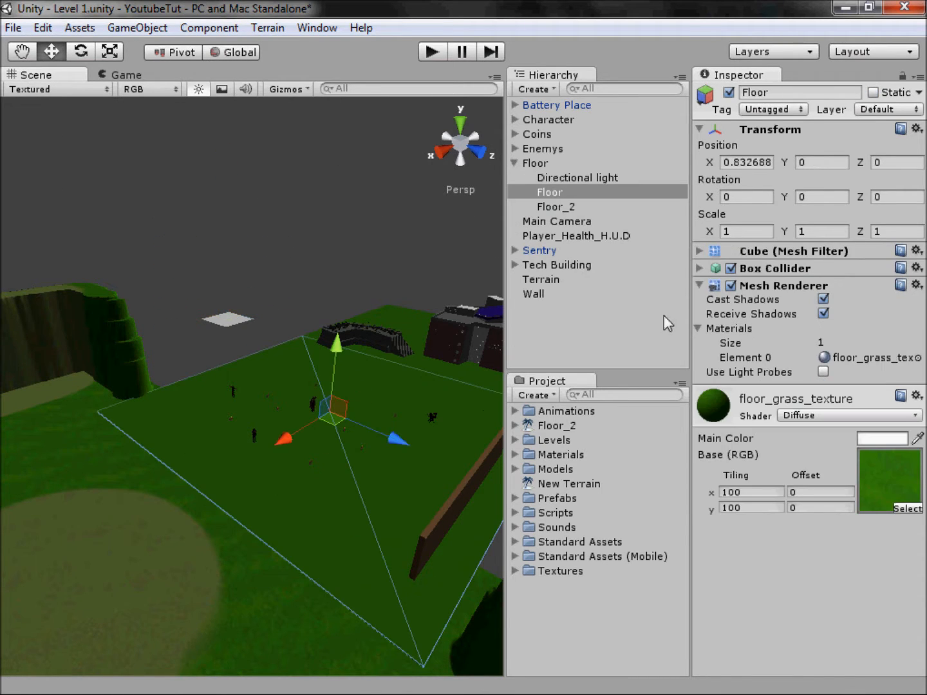
{"action": "left_click", "coordinate": [244, 445]}
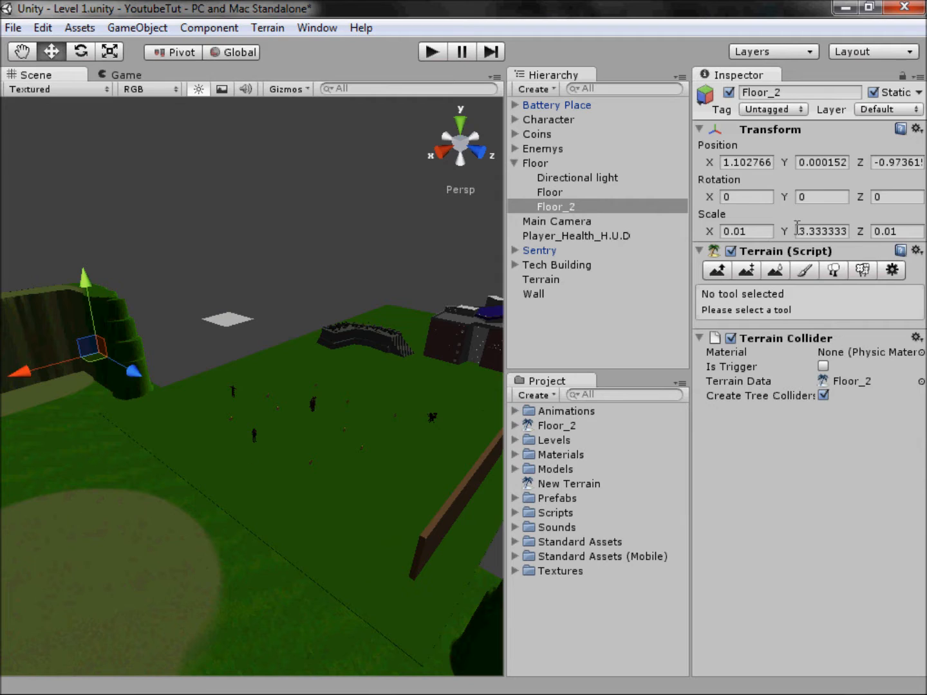
{"action": "left_click", "coordinate": [808, 162]}
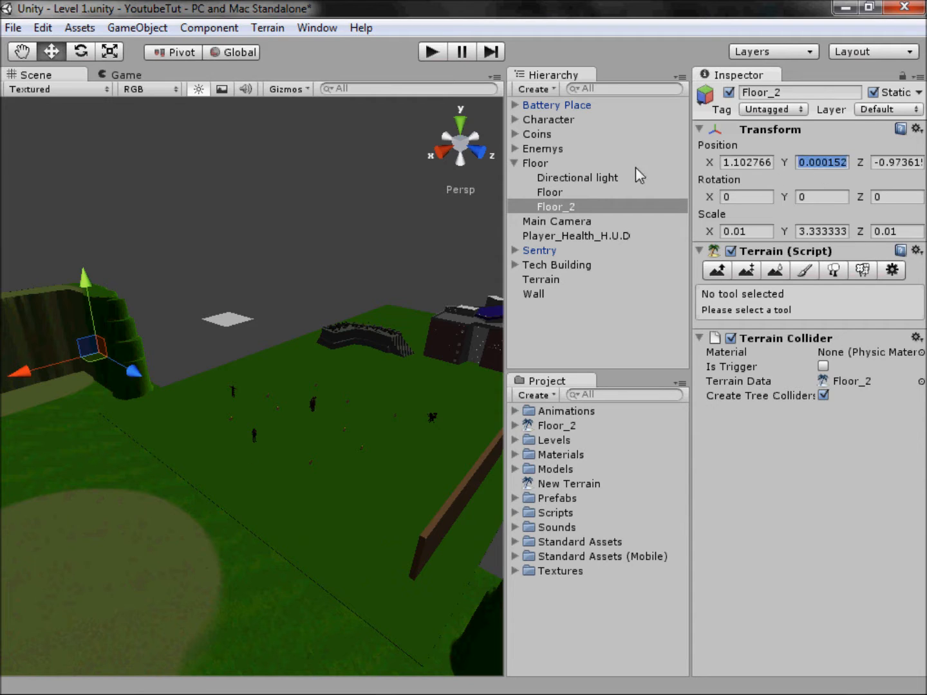
{"action": "left_click", "coordinate": [514, 164]}
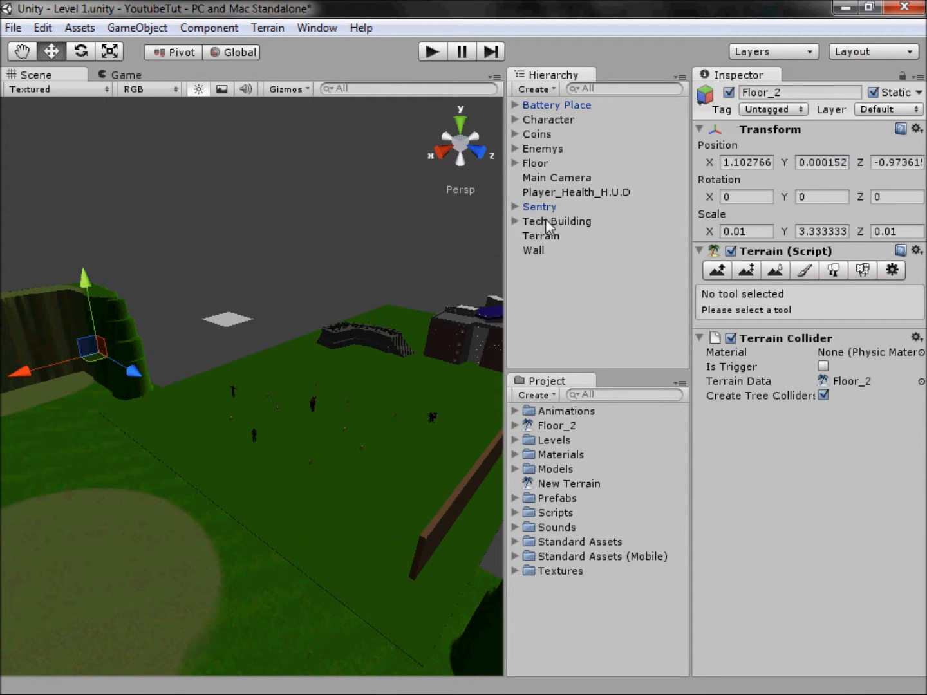
{"action": "left_click", "coordinate": [549, 234]}
{"action": "left_click", "coordinate": [822, 163]}
{"action": "type", "text": "0.0001525574"}
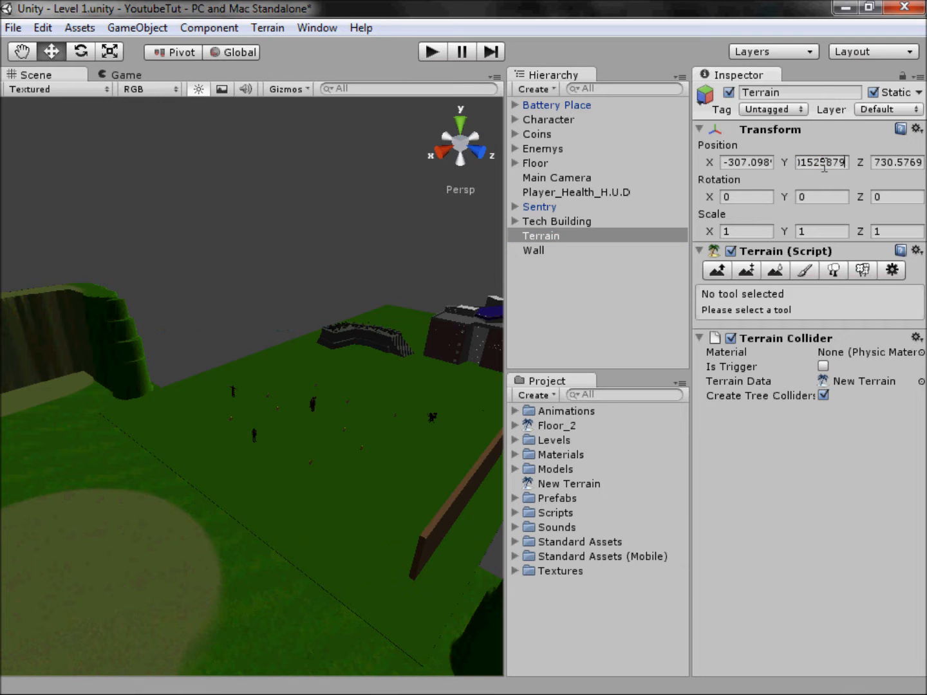
{"action": "key", "text": "Return"}
{"action": "scroll", "coordinate": [306, 399], "scroll_direction": "down", "scroll_amount": 10}
{"action": "key", "text": "ctrl+z"}
Step: Slide the terrain along the Z axis in a side view to about 781.7
{"action": "scroll", "coordinate": [326, 377], "scroll_direction": "up", "scroll_amount": 5}
{"action": "scroll", "coordinate": [327, 376], "scroll_direction": "up", "scroll_amount": 10}
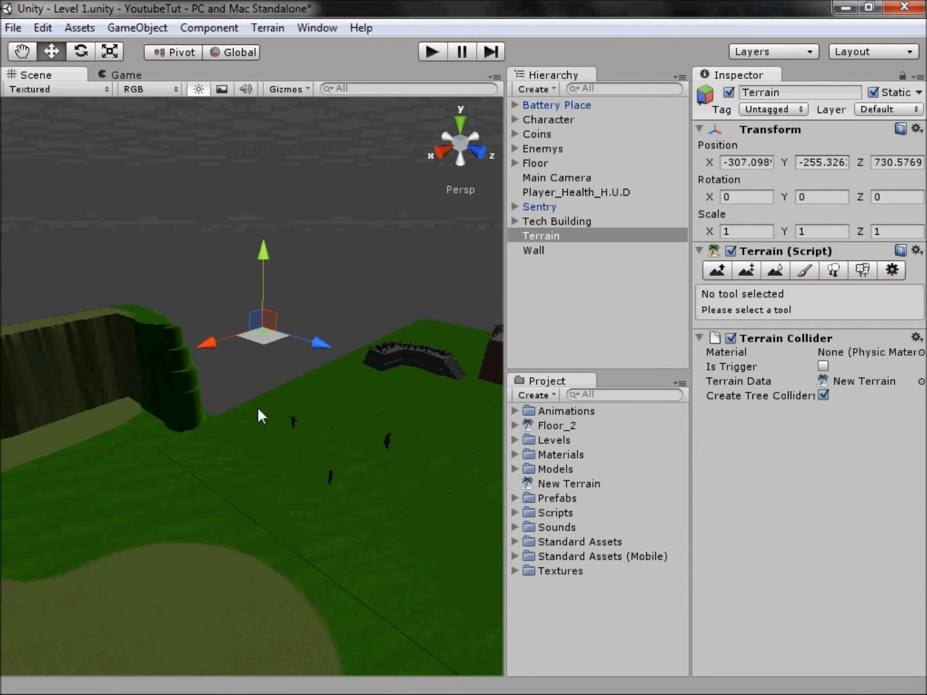
{"action": "left_click", "coordinate": [322, 251]}
{"action": "left_click", "coordinate": [474, 136]}
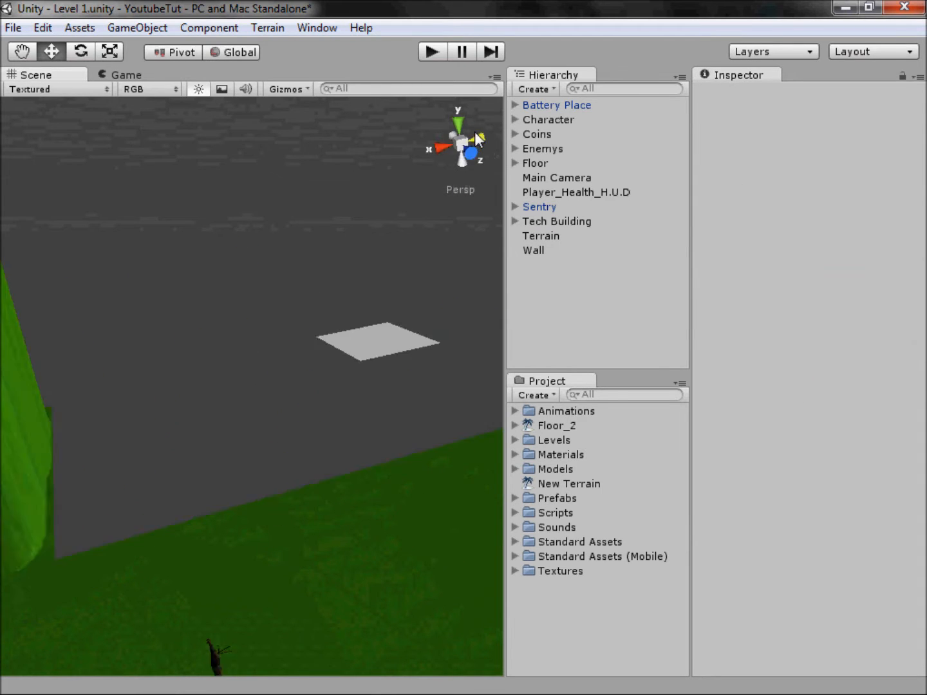
{"action": "scroll", "coordinate": [160, 457], "scroll_direction": "down", "scroll_amount": 6}
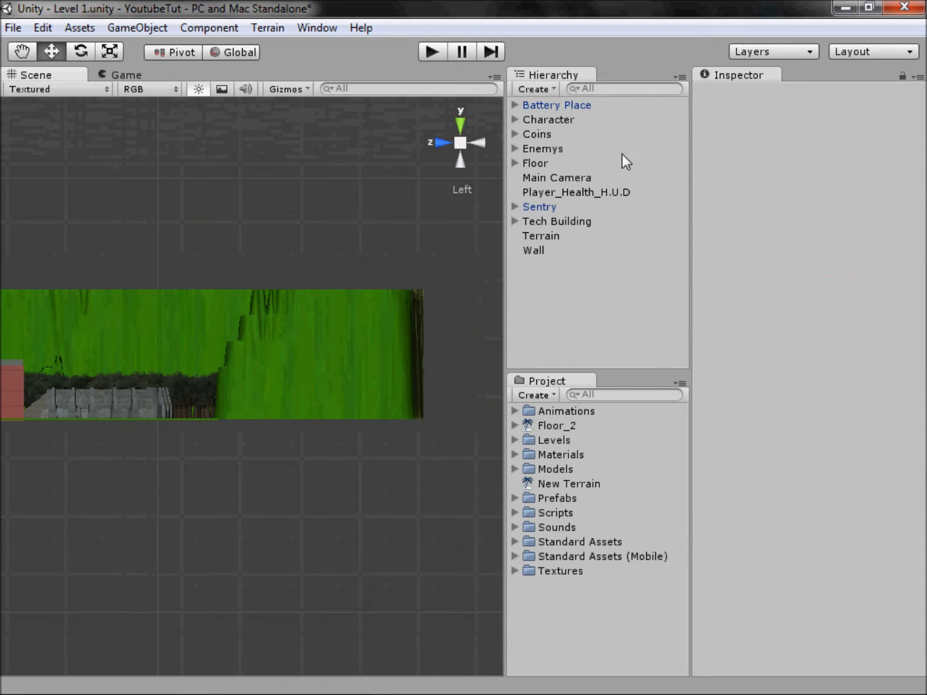
{"action": "left_click", "coordinate": [539, 235]}
{"action": "left_click_drag", "start_coordinate": [406, 420], "coordinate": [188, 422]}
{"action": "scroll", "coordinate": [227, 350], "scroll_direction": "up", "scroll_amount": 6}
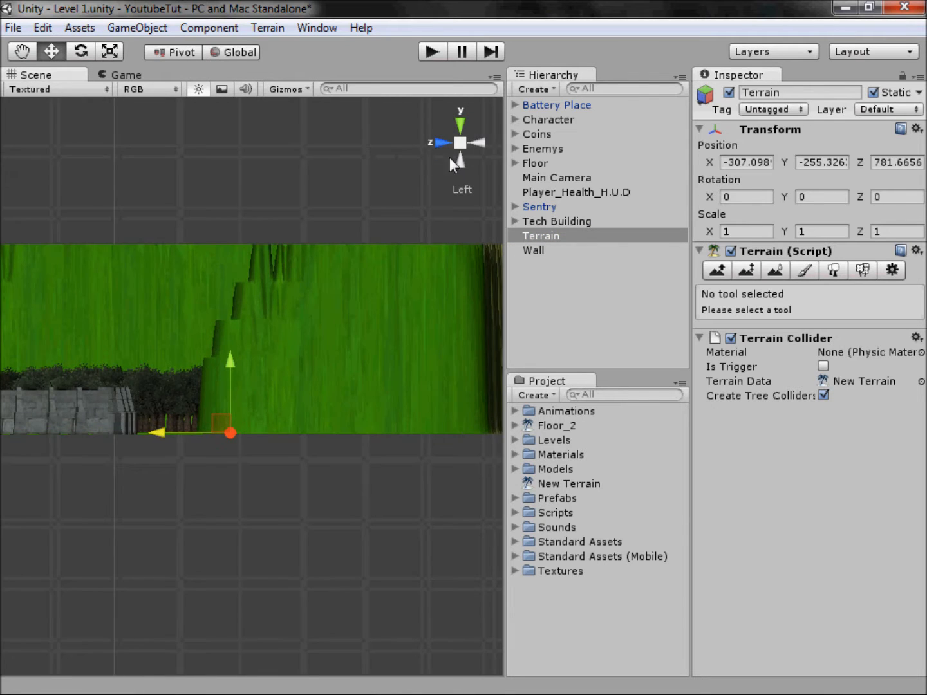
Step: Move the terrain off the floor's edge beside the sandbag-like barrier, to about X -286.4, Z 765.0
{"action": "left_click", "coordinate": [449, 157]}
{"action": "middle_click_drag", "start_coordinate": [322, 473], "coordinate": [155, 481]}
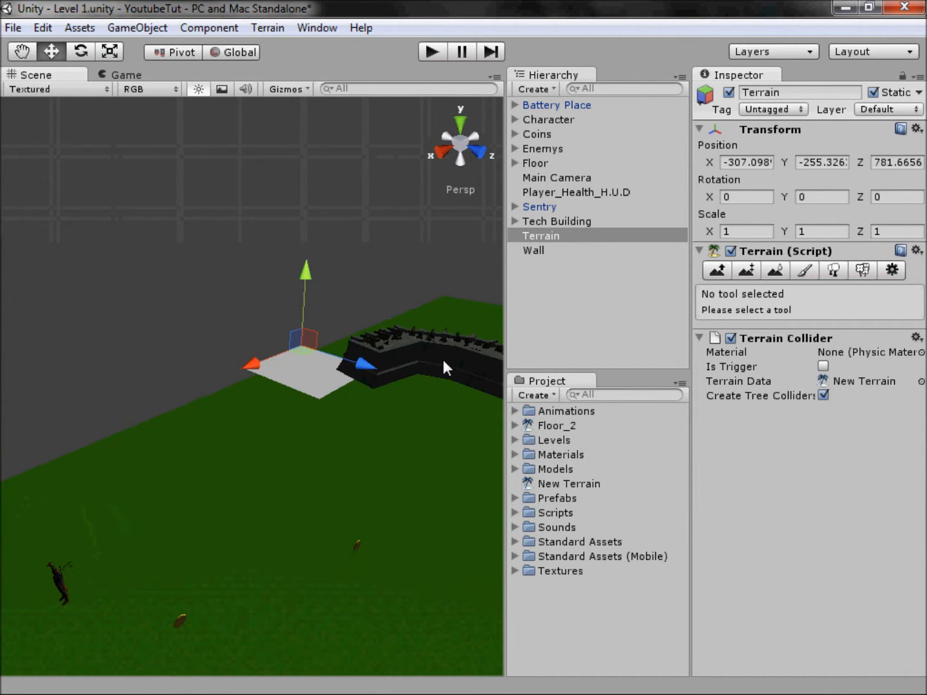
{"action": "left_click_drag", "start_coordinate": [364, 362], "coordinate": [293, 364]}
{"action": "left_click_drag", "start_coordinate": [222, 348], "coordinate": [167, 385]}
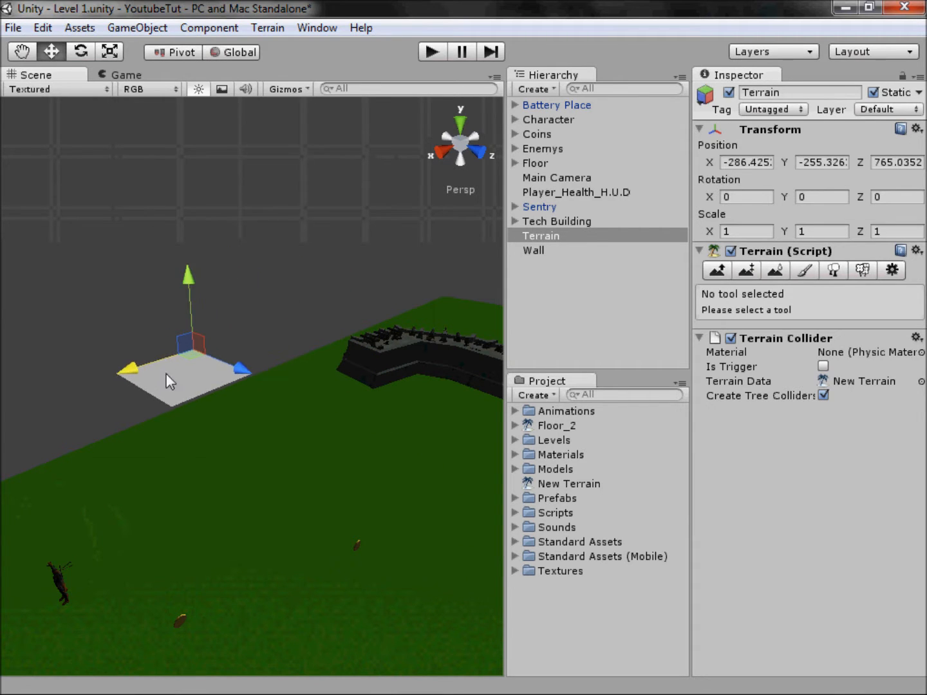
Step: Shift the terrain along the Z axis in the right side view to about 781.2
{"action": "scroll", "coordinate": [281, 383], "scroll_direction": "up", "scroll_amount": 4}
{"action": "scroll", "coordinate": [352, 383], "scroll_direction": "up", "scroll_amount": 2}
{"action": "middle_click_drag", "start_coordinate": [266, 377], "coordinate": [336, 361]}
{"action": "left_click", "coordinate": [441, 154]}
{"action": "scroll", "coordinate": [277, 424], "scroll_direction": "down", "scroll_amount": 3}
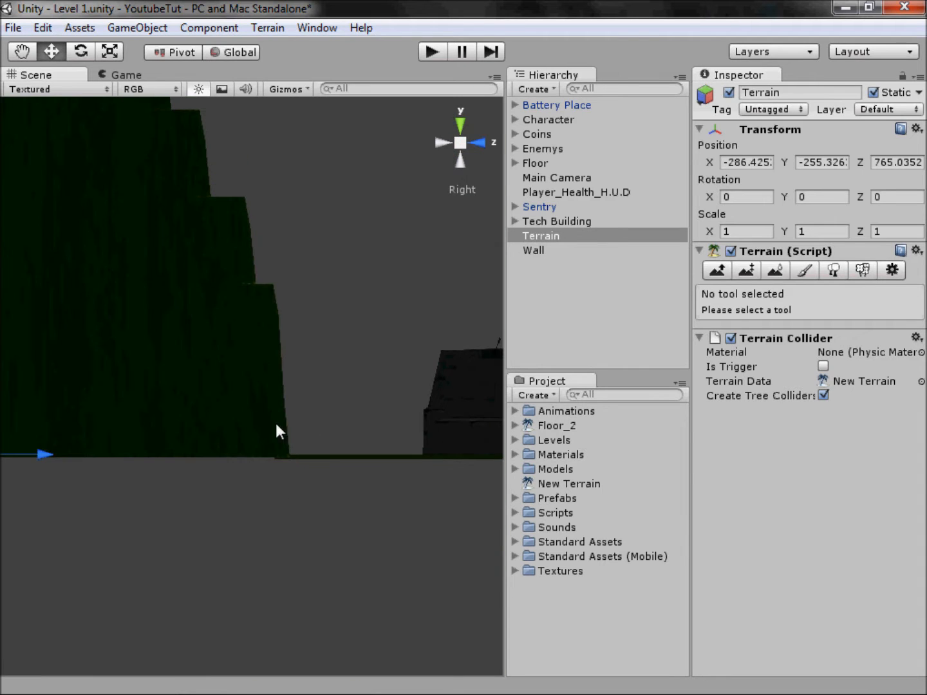
{"action": "left_click_drag", "start_coordinate": [43, 455], "coordinate": [269, 478]}
Step: Align the terrain with the outer edge of the floor from above, at about Z 766.2
{"action": "left_click", "coordinate": [465, 142]}
{"action": "middle_click_drag", "start_coordinate": [351, 441], "coordinate": [247, 475]}
{"action": "scroll", "coordinate": [247, 475], "scroll_direction": "up", "scroll_amount": 1}
{"action": "left_click", "coordinate": [460, 123]}
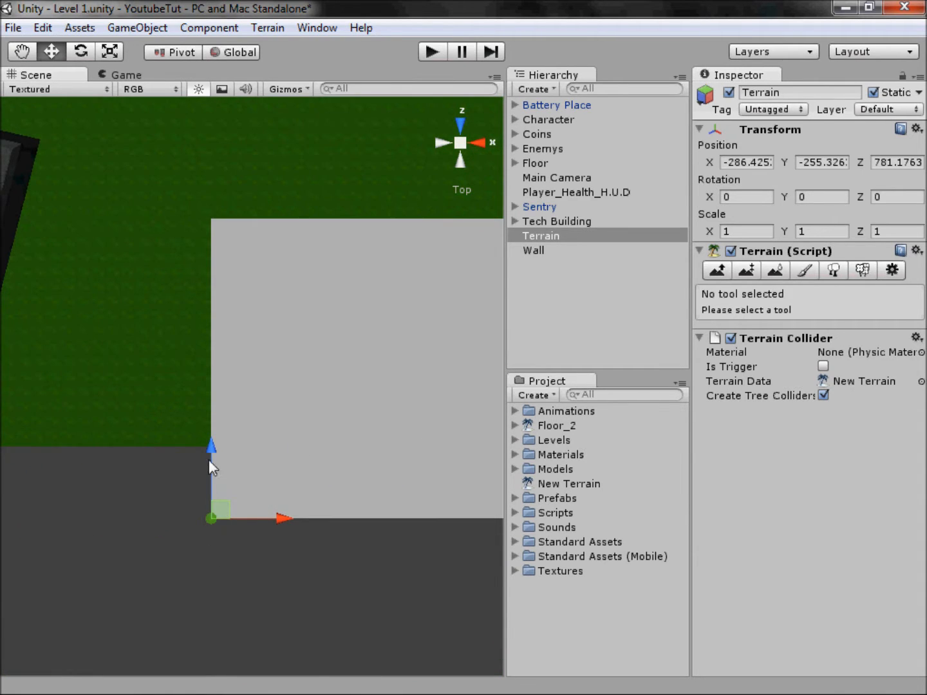
{"action": "left_click_drag", "start_coordinate": [213, 454], "coordinate": [223, 686]}
{"action": "scroll", "coordinate": [360, 554], "scroll_direction": "down", "scroll_amount": 5}
{"action": "middle_click_drag", "start_coordinate": [374, 556], "coordinate": [322, 465]}
{"action": "left_click_drag", "start_coordinate": [460, 161], "coordinate": [322, 345], "text": "alt"}
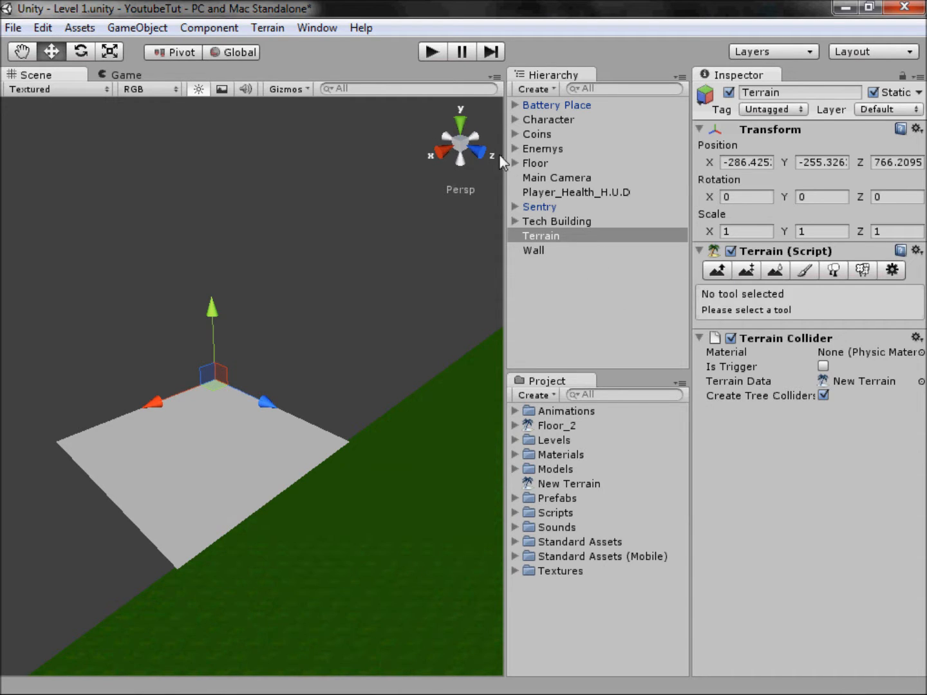
Step: Set up the terrain's Paint Height tool with height 10, the solid round brush and brush size 100
{"action": "left_click", "coordinate": [461, 123]}
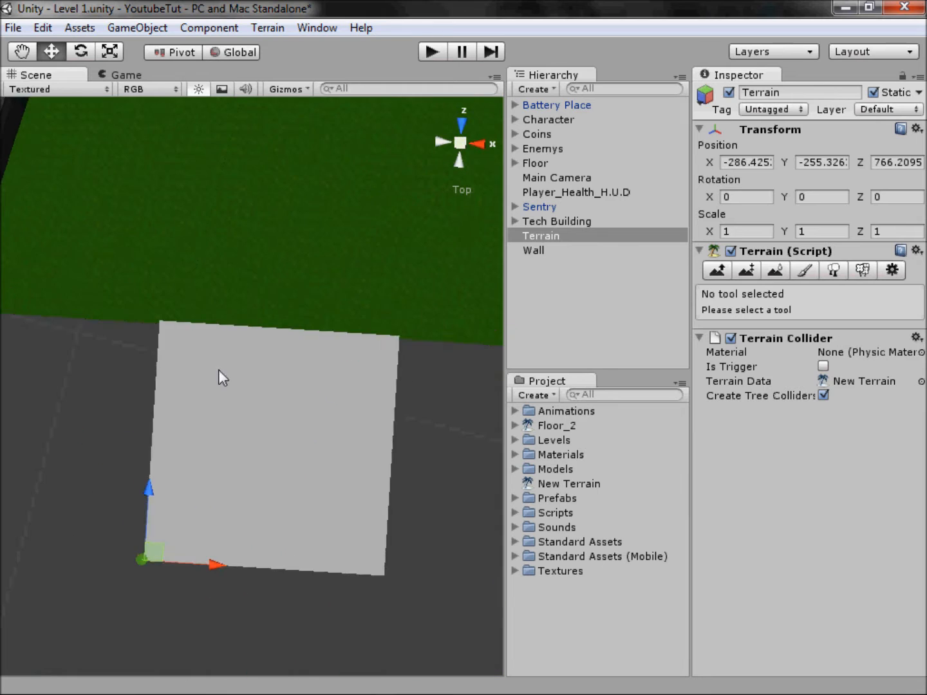
{"action": "key", "text": "w"}
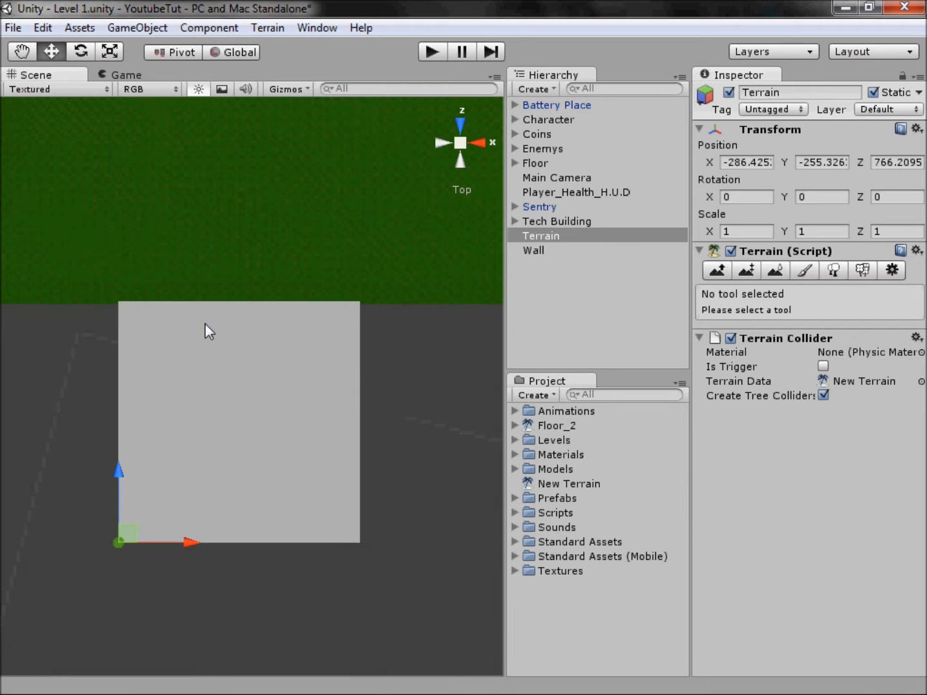
{"action": "left_click", "coordinate": [751, 269]}
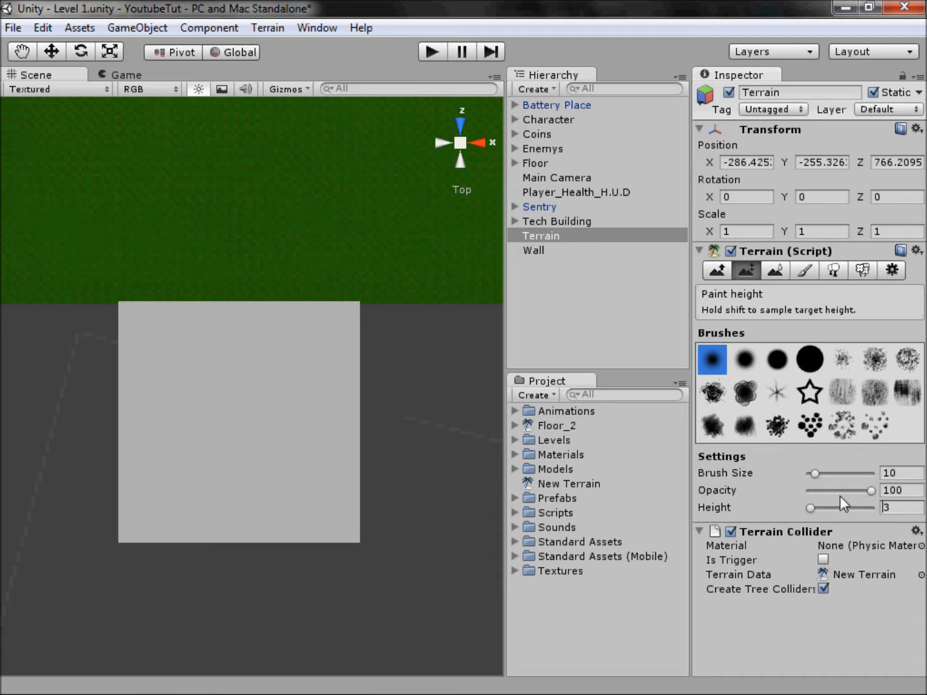
{"action": "left_click", "coordinate": [906, 508]}
{"action": "left_click", "coordinate": [907, 509]}
{"action": "key", "text": "BackSpace"}
{"action": "type", "text": "10"}
{"action": "key", "text": "Return"}
{"action": "left_click", "coordinate": [812, 364]}
{"action": "left_click_drag", "start_coordinate": [820, 474], "coordinate": [875, 473]}
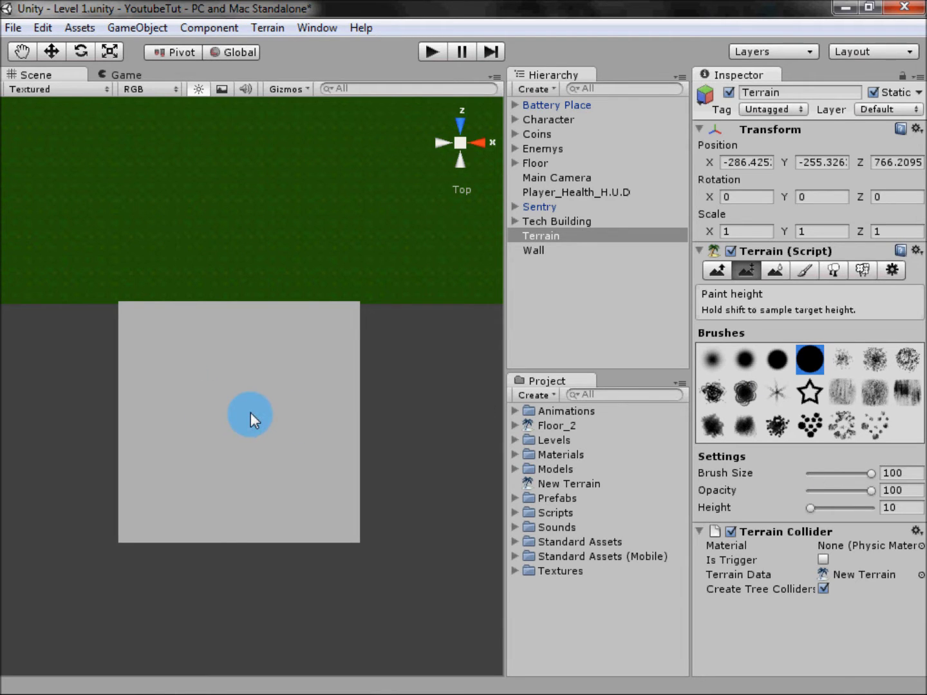
Step: Paint the entire terrain surface up to height 10 and inspect it in perspective
{"action": "left_click", "coordinate": [176, 361]}
{"action": "mouse_move", "coordinate": [170, 439]}
{"action": "left_mouse_down"}
{"action": "mouse_move", "coordinate": [165, 484]}
{"action": "mouse_move", "coordinate": [256, 534]}
{"action": "mouse_move", "coordinate": [319, 535]}
{"action": "mouse_move", "coordinate": [344, 431]}
{"action": "mouse_move", "coordinate": [348, 329]}
{"action": "mouse_move", "coordinate": [336, 437]}
{"action": "mouse_move", "coordinate": [352, 419]}
{"action": "mouse_move", "coordinate": [334, 338]}
{"action": "mouse_move", "coordinate": [351, 313]}
{"action": "mouse_move", "coordinate": [129, 308]}
{"action": "mouse_move", "coordinate": [116, 454]}
{"action": "mouse_move", "coordinate": [129, 394]}
{"action": "mouse_move", "coordinate": [136, 542]}
{"action": "left_mouse_up"}
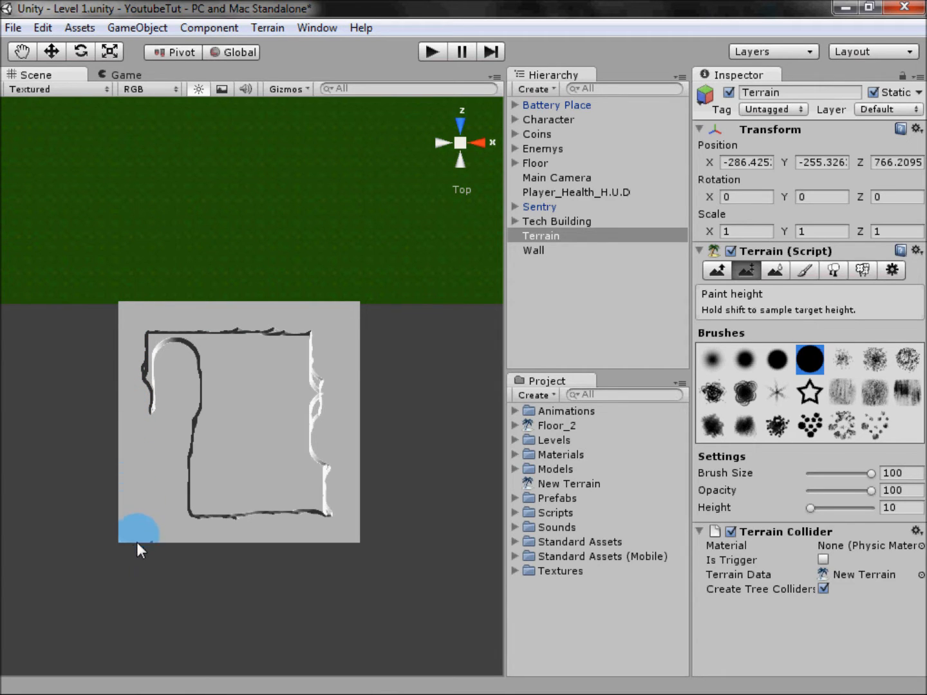
{"action": "mouse_move", "coordinate": [211, 506]}
{"action": "left_mouse_down"}
{"action": "mouse_move", "coordinate": [189, 529]}
{"action": "mouse_move", "coordinate": [192, 444]}
{"action": "mouse_move", "coordinate": [180, 350]}
{"action": "mouse_move", "coordinate": [155, 340]}
{"action": "mouse_move", "coordinate": [155, 409]}
{"action": "mouse_move", "coordinate": [234, 470]}
{"action": "mouse_move", "coordinate": [227, 486]}
{"action": "mouse_move", "coordinate": [270, 544]}
{"action": "mouse_move", "coordinate": [309, 501]}
{"action": "mouse_move", "coordinate": [320, 513]}
{"action": "mouse_move", "coordinate": [307, 341]}
{"action": "mouse_move", "coordinate": [208, 333]}
{"action": "mouse_move", "coordinate": [220, 454]}
{"action": "mouse_move", "coordinate": [239, 512]}
{"action": "mouse_move", "coordinate": [283, 458]}
{"action": "mouse_move", "coordinate": [266, 359]}
{"action": "mouse_move", "coordinate": [242, 358]}
{"action": "mouse_move", "coordinate": [255, 443]}
{"action": "left_mouse_up"}
{"action": "left_click", "coordinate": [459, 143]}
{"action": "mouse_move", "coordinate": [187, 385]}
{"action": "middle_mouse_down"}
{"action": "mouse_move", "coordinate": [211, 333]}
{"action": "mouse_move", "coordinate": [282, 244]}
{"action": "mouse_move", "coordinate": [267, 293]}
{"action": "mouse_move", "coordinate": [253, 470]}
{"action": "middle_mouse_up"}
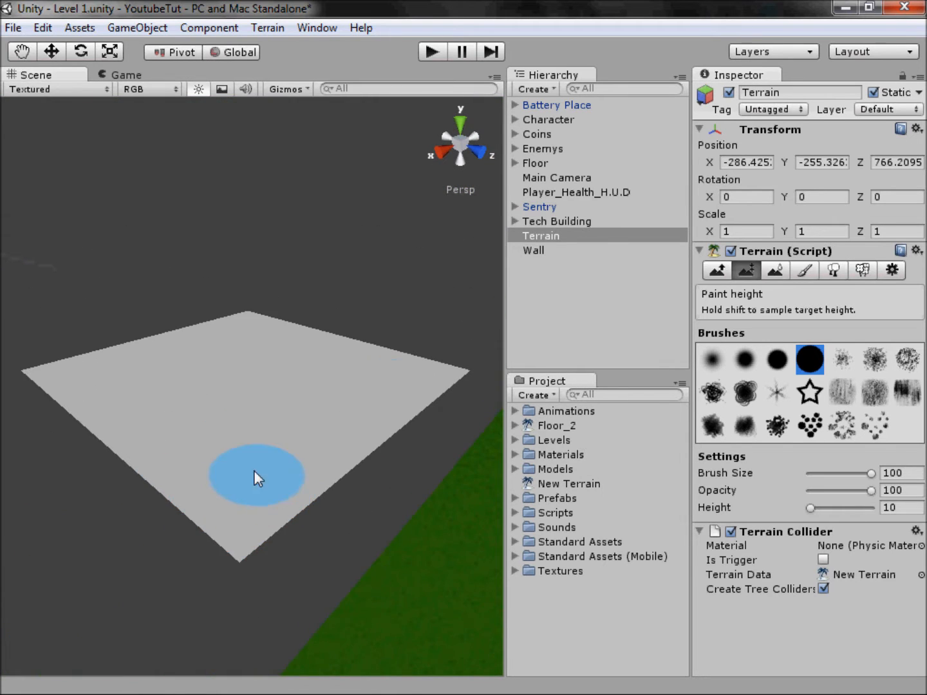
Step: Set the Paint Height value to 0 and carve a large rounded pit into the terrain, leaving a rim around it
{"action": "left_click", "coordinate": [460, 123]}
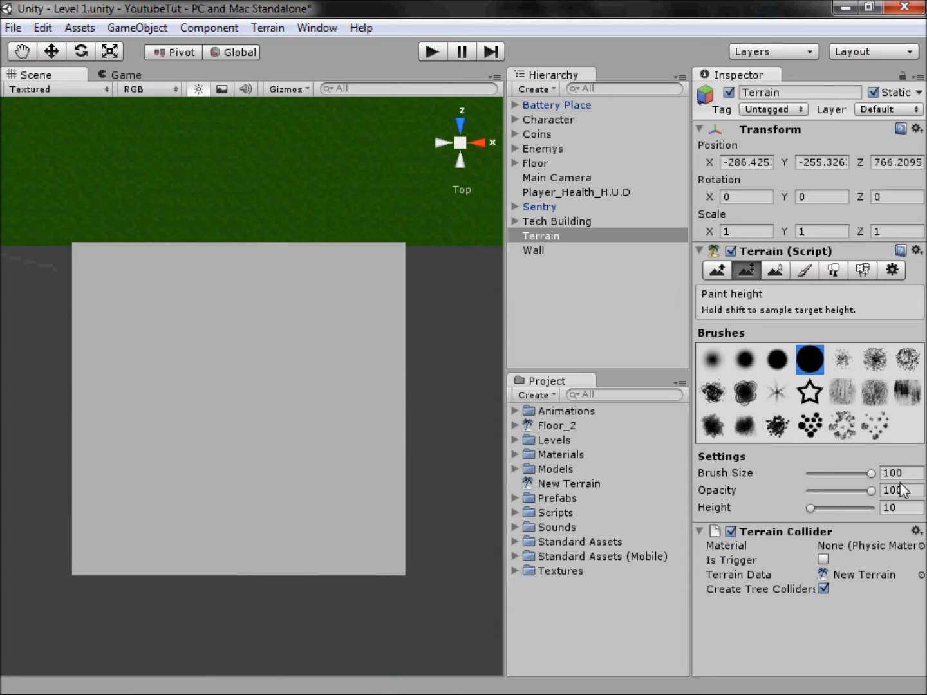
{"action": "left_click", "coordinate": [896, 508]}
{"action": "type", "text": "0"}
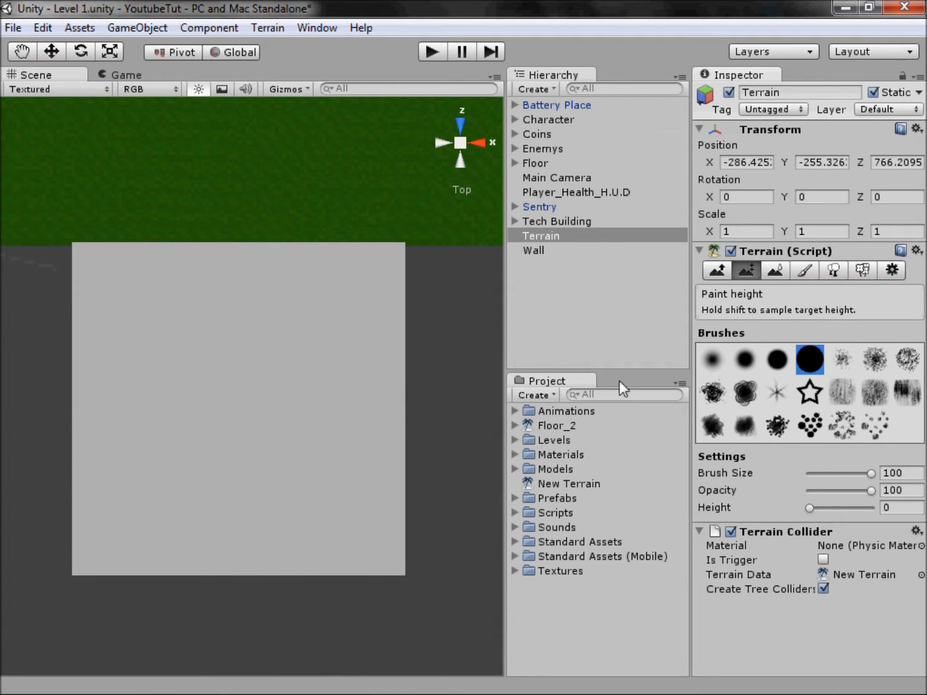
{"action": "mouse_move", "coordinate": [165, 314]}
{"action": "left_mouse_down"}
{"action": "mouse_move", "coordinate": [147, 371]}
{"action": "mouse_move", "coordinate": [156, 482]}
{"action": "mouse_move", "coordinate": [181, 512]}
{"action": "mouse_move", "coordinate": [254, 512]}
{"action": "mouse_move", "coordinate": [313, 484]}
{"action": "mouse_move", "coordinate": [333, 415]}
{"action": "mouse_move", "coordinate": [322, 338]}
{"action": "mouse_move", "coordinate": [279, 305]}
{"action": "mouse_move", "coordinate": [172, 325]}
{"action": "mouse_move", "coordinate": [200, 303]}
{"action": "mouse_move", "coordinate": [230, 298]}
{"action": "mouse_move", "coordinate": [270, 298]}
{"action": "mouse_move", "coordinate": [287, 317]}
{"action": "mouse_move", "coordinate": [218, 345]}
{"action": "mouse_move", "coordinate": [190, 382]}
{"action": "mouse_move", "coordinate": [203, 445]}
{"action": "mouse_move", "coordinate": [220, 473]}
{"action": "mouse_move", "coordinate": [277, 449]}
{"action": "mouse_move", "coordinate": [281, 358]}
{"action": "mouse_move", "coordinate": [247, 413]}
{"action": "mouse_move", "coordinate": [252, 379]}
{"action": "mouse_move", "coordinate": [345, 290]}
{"action": "left_mouse_up"}
{"action": "mouse_move", "coordinate": [457, 149]}
{"action": "left_mouse_down", "text": "alt"}
{"action": "mouse_move", "coordinate": [299, 229]}
{"action": "mouse_move", "coordinate": [230, 232]}
{"action": "mouse_move", "coordinate": [242, 168]}
{"action": "mouse_move", "coordinate": [233, 159]}
{"action": "mouse_move", "coordinate": [211, 367]}
{"action": "mouse_move", "coordinate": [218, 467]}
{"action": "mouse_move", "coordinate": [205, 172]}
{"action": "mouse_move", "coordinate": [232, 307]}
{"action": "mouse_move", "coordinate": [350, 457]}
{"action": "left_mouse_up", "text": "alt"}
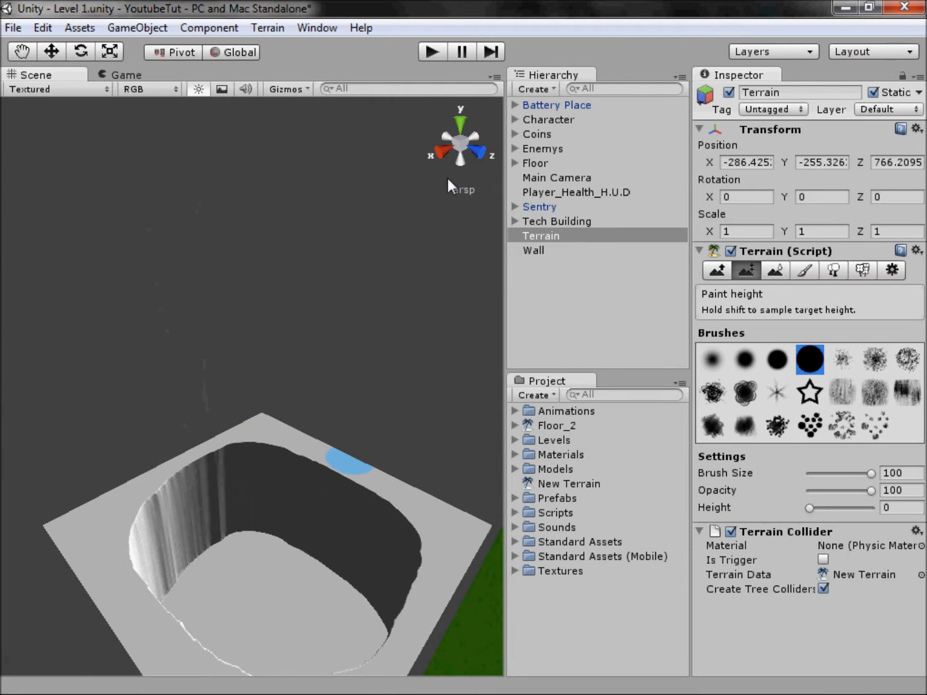
Step: Paint a curved ledge at height 2 inside the pit's low-X corner beside the floor
{"action": "left_click", "coordinate": [460, 125]}
{"action": "middle_click_drag", "start_coordinate": [216, 347], "coordinate": [180, 432]}
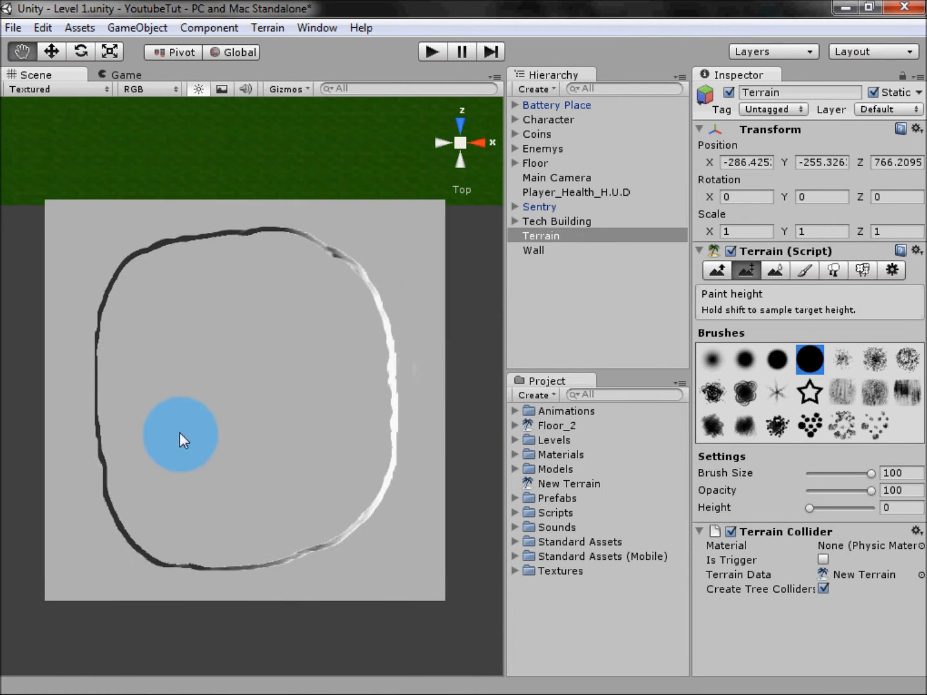
{"action": "left_click", "coordinate": [905, 506]}
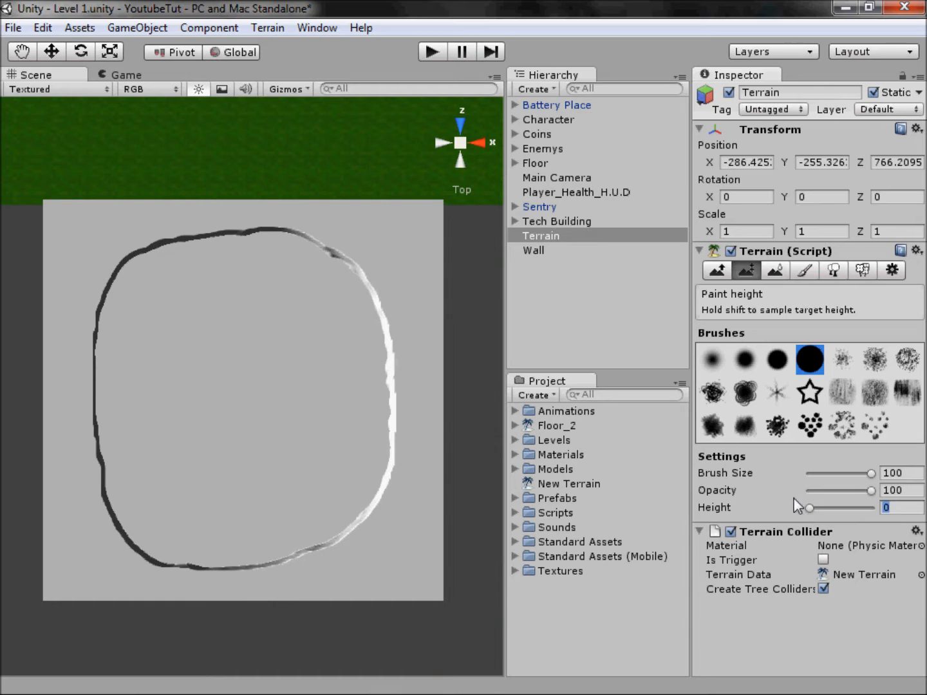
{"action": "type", "text": "2"}
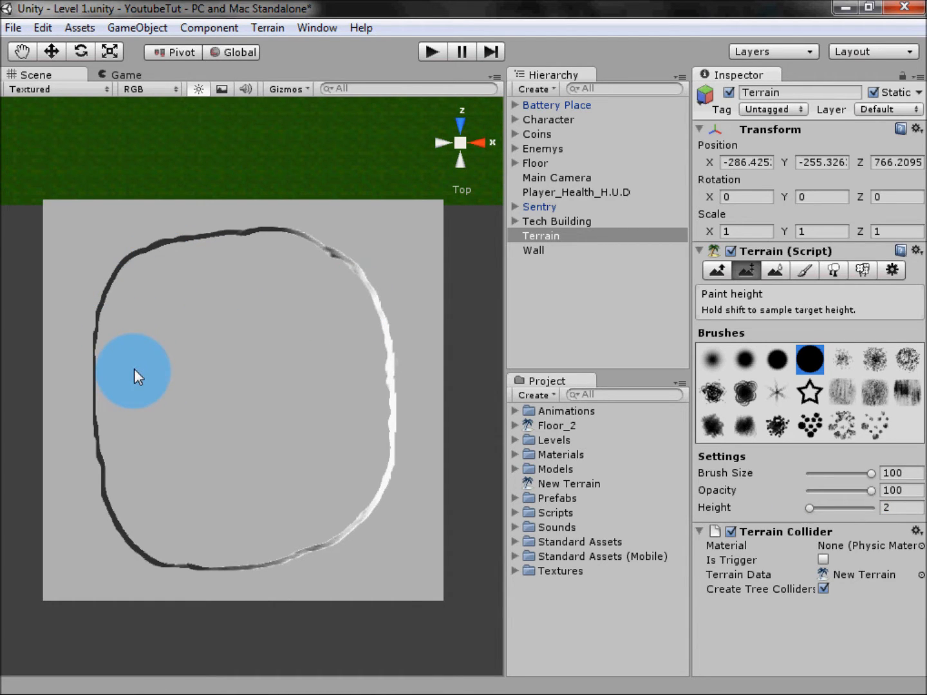
{"action": "mouse_move", "coordinate": [134, 369]}
{"action": "left_mouse_down"}
{"action": "mouse_move", "coordinate": [131, 339]}
{"action": "mouse_move", "coordinate": [152, 289]}
{"action": "mouse_move", "coordinate": [227, 264]}
{"action": "mouse_move", "coordinate": [145, 300]}
{"action": "mouse_move", "coordinate": [135, 323]}
{"action": "left_mouse_up"}
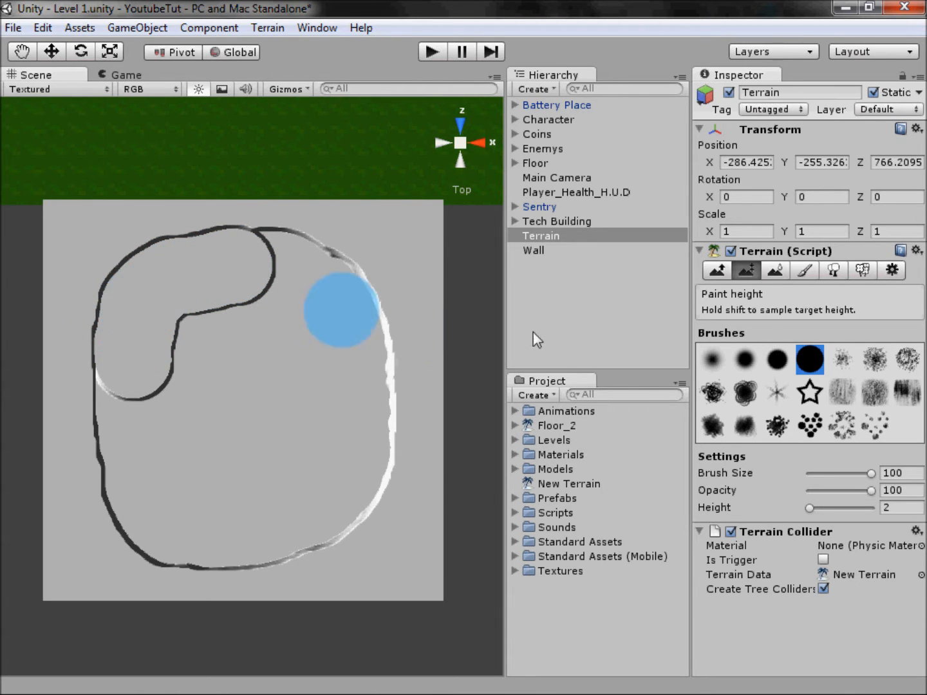
Step: Stack progressively smaller steps at heights 4, 6 and 8 on the ledge in the pit's corner
{"action": "left_click_drag", "start_coordinate": [742, 510], "coordinate": [745, 511]}
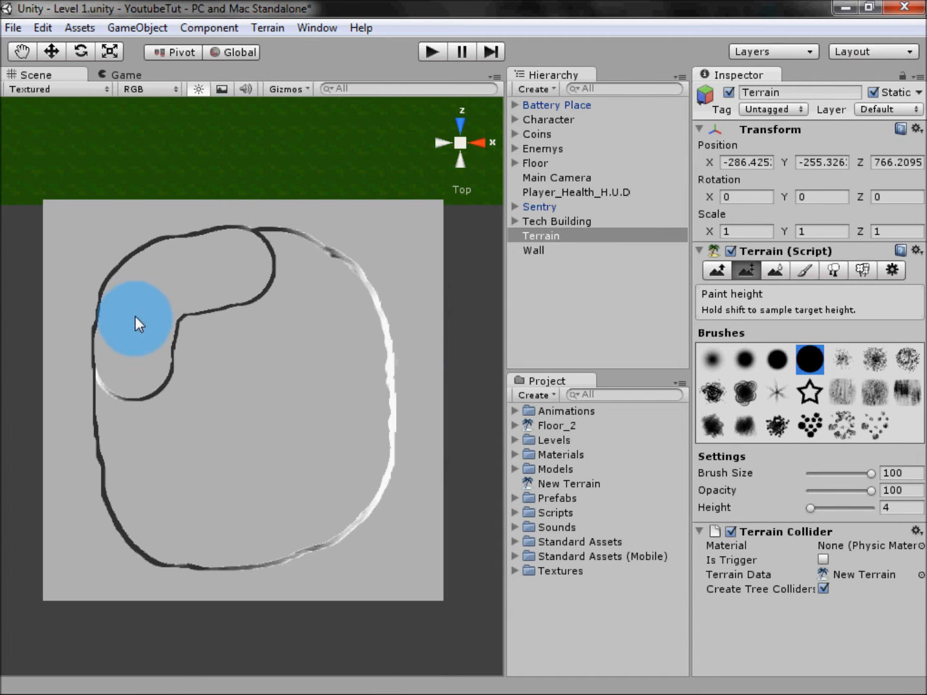
{"action": "mouse_move", "coordinate": [133, 330]}
{"action": "left_mouse_down"}
{"action": "mouse_move", "coordinate": [158, 287]}
{"action": "mouse_move", "coordinate": [210, 263]}
{"action": "left_mouse_up"}
{"action": "left_click", "coordinate": [892, 507]}
{"action": "key", "text": "BackSpace"}
{"action": "type", "text": "6"}
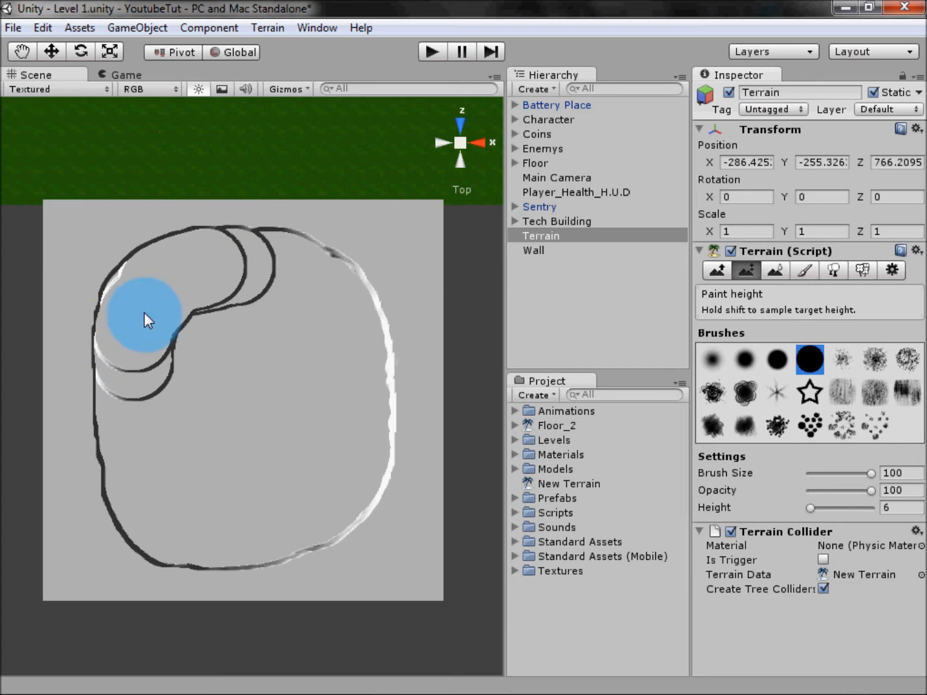
{"action": "left_click_drag", "start_coordinate": [134, 307], "coordinate": [164, 275]}
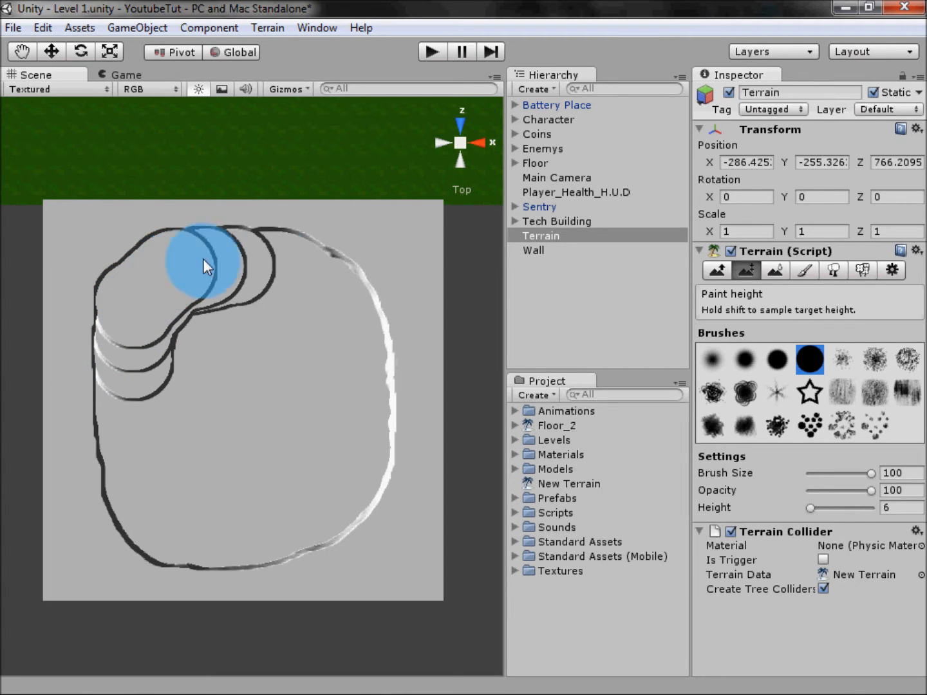
{"action": "left_click", "coordinate": [896, 507]}
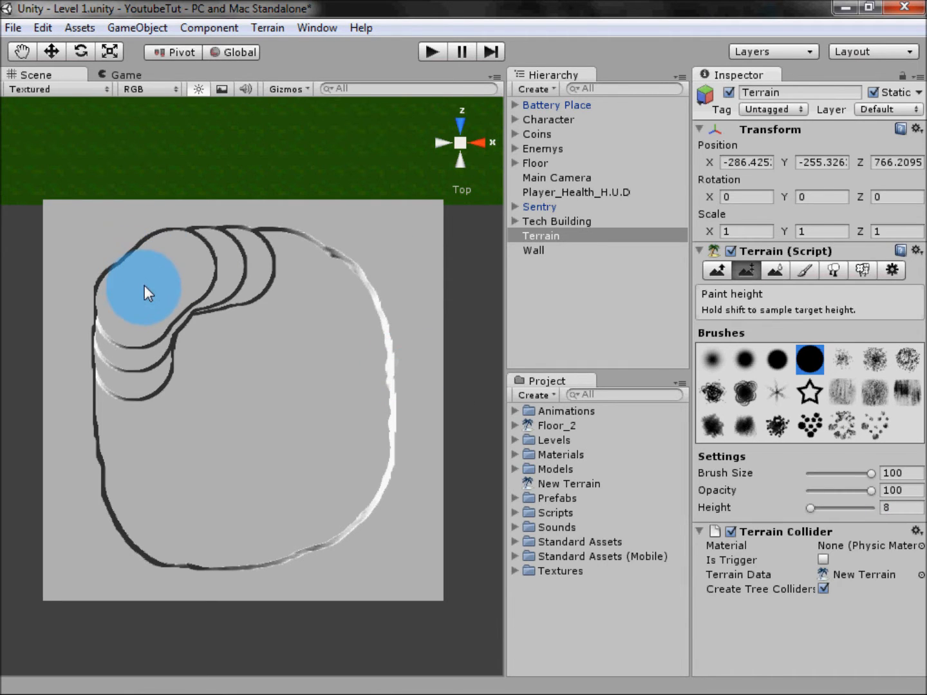
{"action": "left_click_drag", "start_coordinate": [150, 284], "coordinate": [144, 281]}
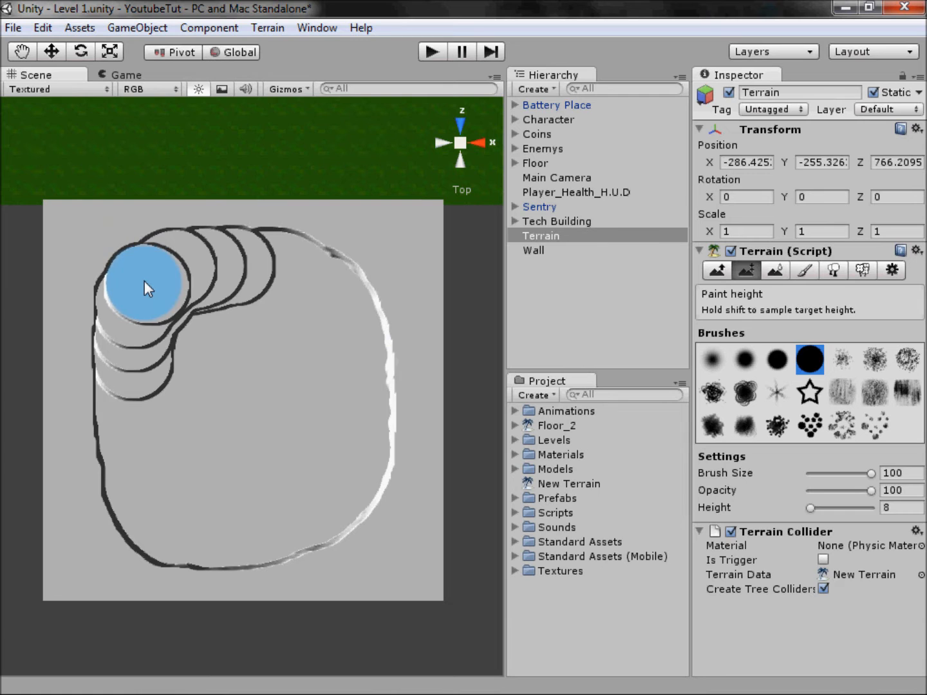
Step: Paint a top step at height 9 with the slightly softer round brush, between the highest step and the pit's rim
{"action": "left_click", "coordinate": [455, 142]}
{"action": "middle_click_drag", "start_coordinate": [331, 361], "coordinate": [251, 256]}
{"action": "scroll", "coordinate": [383, 297], "scroll_direction": "up", "scroll_amount": 2}
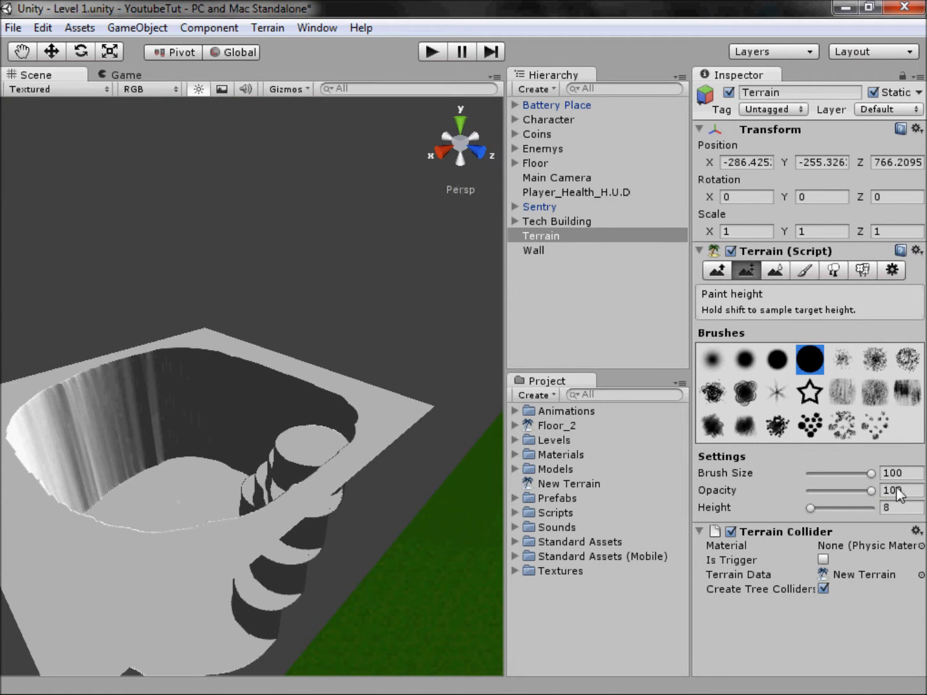
{"action": "left_click", "coordinate": [805, 509]}
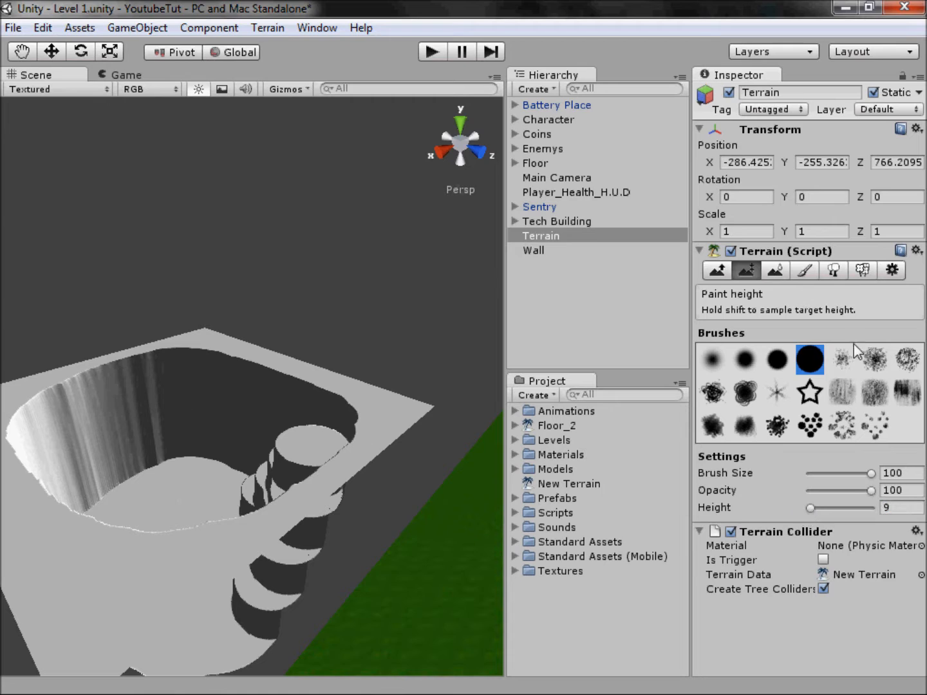
{"action": "left_click", "coordinate": [778, 358]}
{"action": "left_click_drag", "start_coordinate": [330, 440], "coordinate": [350, 390]}
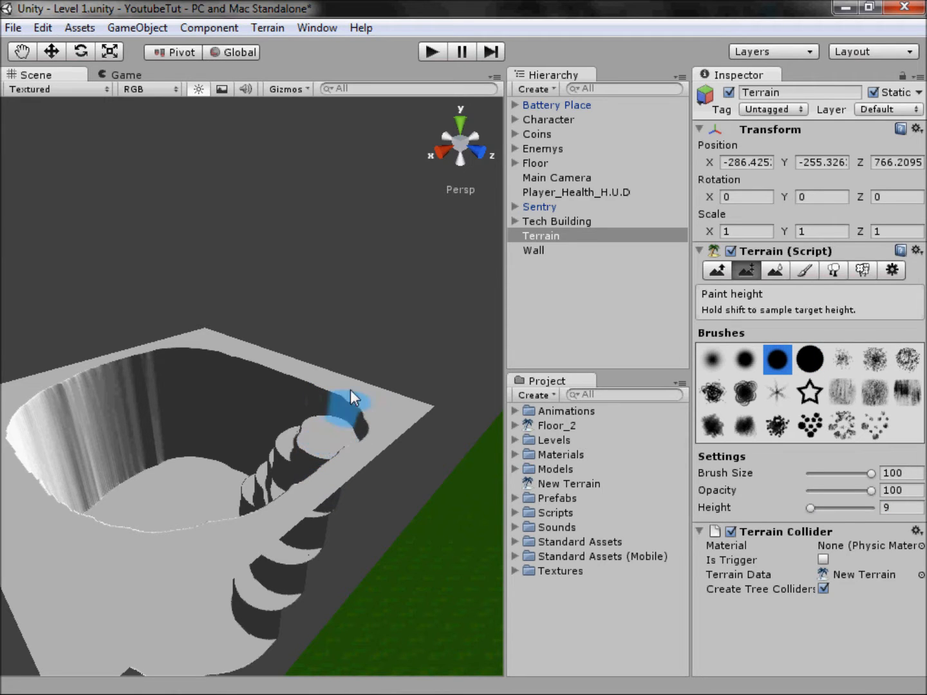
Step: Add a cube to the scene with the stepped pit in view
{"action": "left_click", "coordinate": [443, 148]}
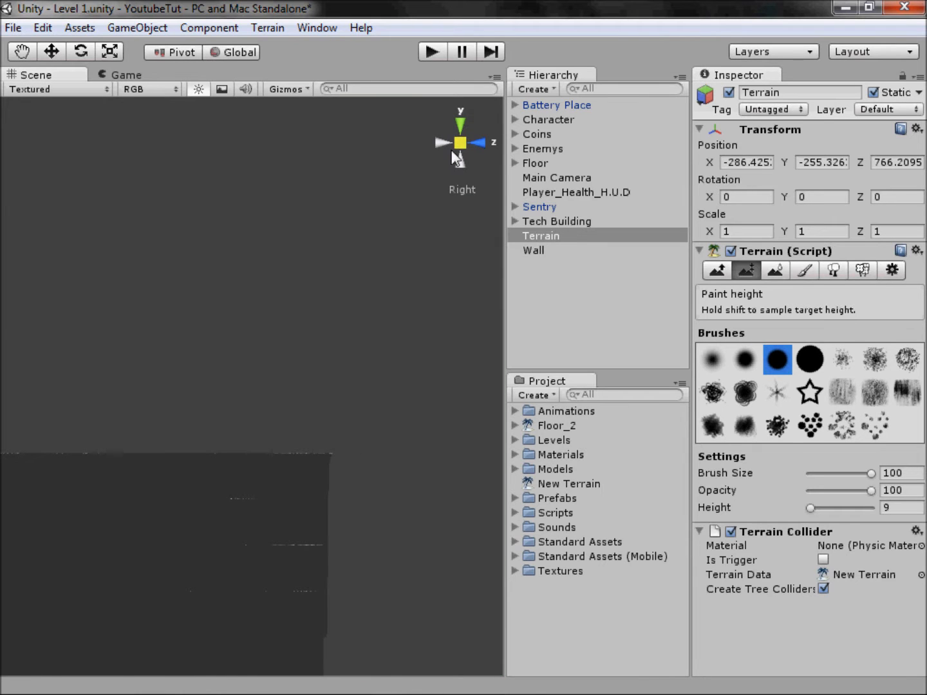
{"action": "left_click", "coordinate": [461, 142]}
{"action": "left_click", "coordinate": [455, 126]}
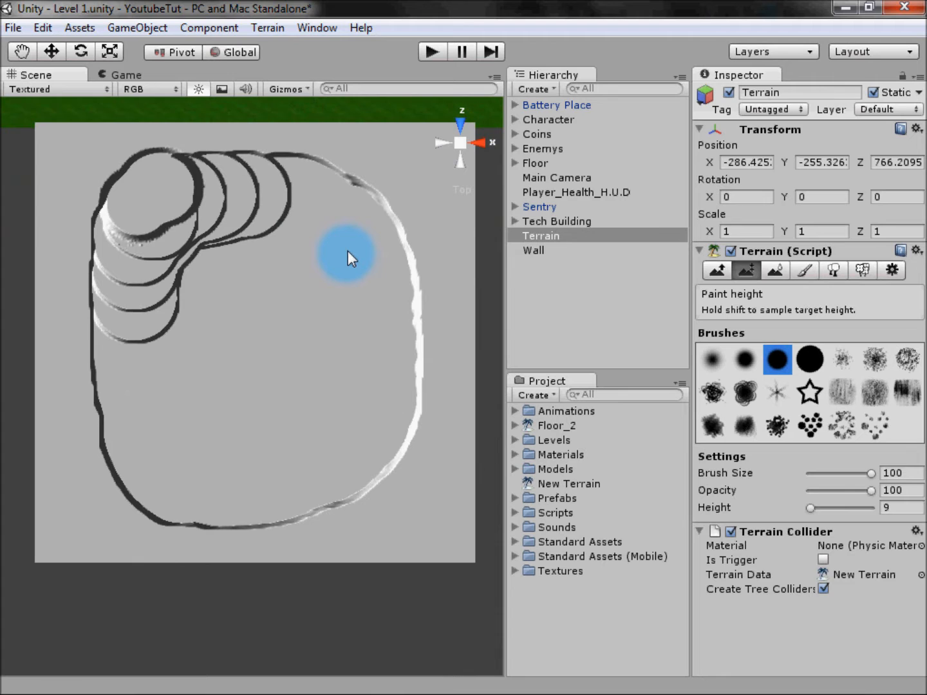
{"action": "left_click_drag", "start_coordinate": [457, 126], "coordinate": [222, 15], "text": "alt"}
{"action": "left_click_drag", "start_coordinate": [223, 15], "coordinate": [207, 29]}
{"action": "double_click", "coordinate": [237, 20]}
{"action": "left_click", "coordinate": [200, 32]}
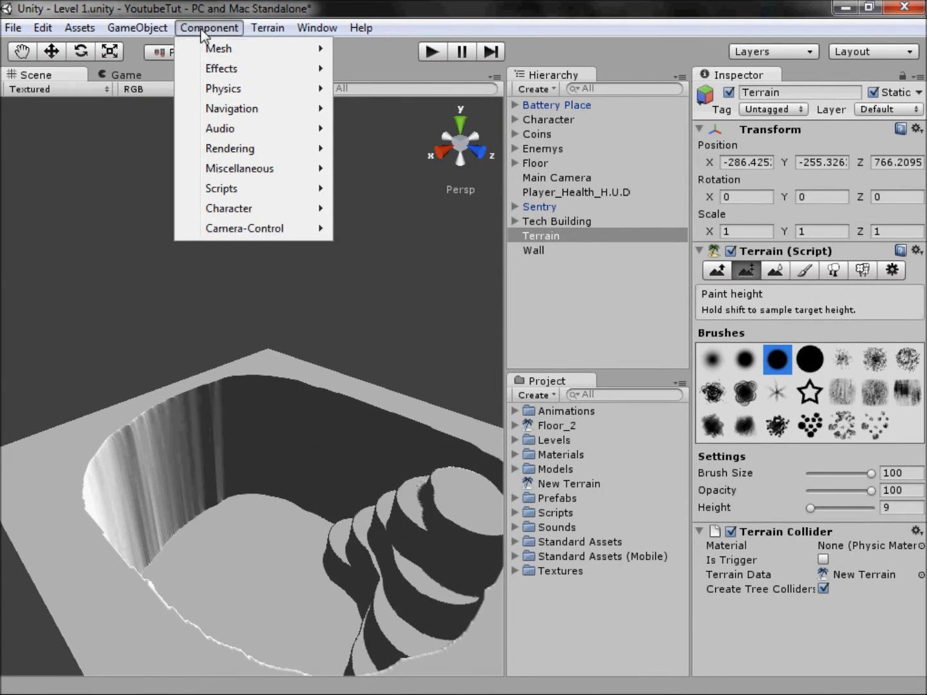
{"action": "mouse_move", "coordinate": [160, 30]}
{"action": "mouse_move", "coordinate": [195, 69]}
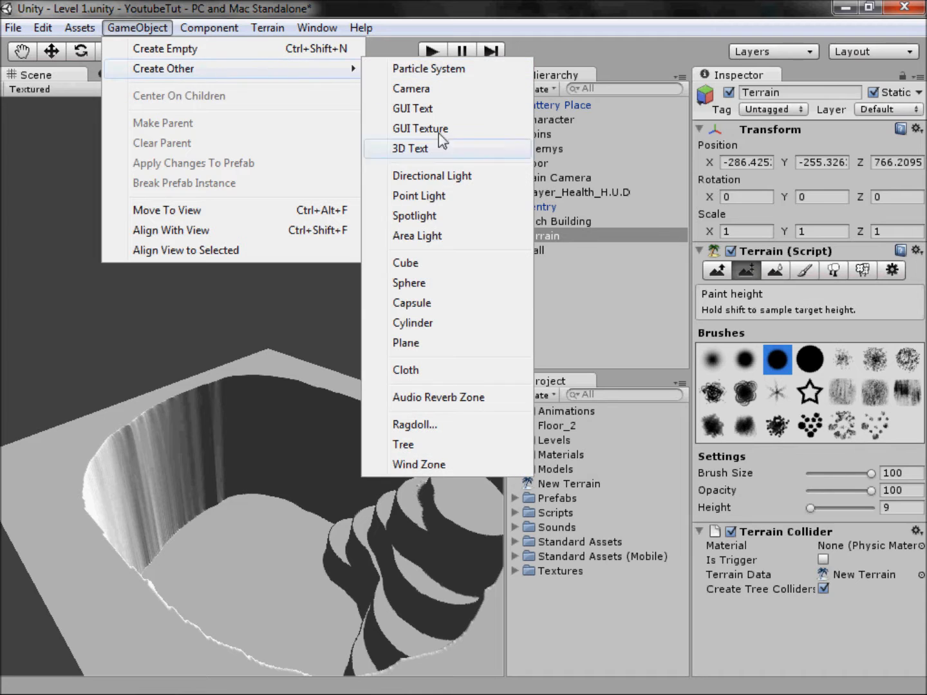
{"action": "left_click", "coordinate": [444, 264]}
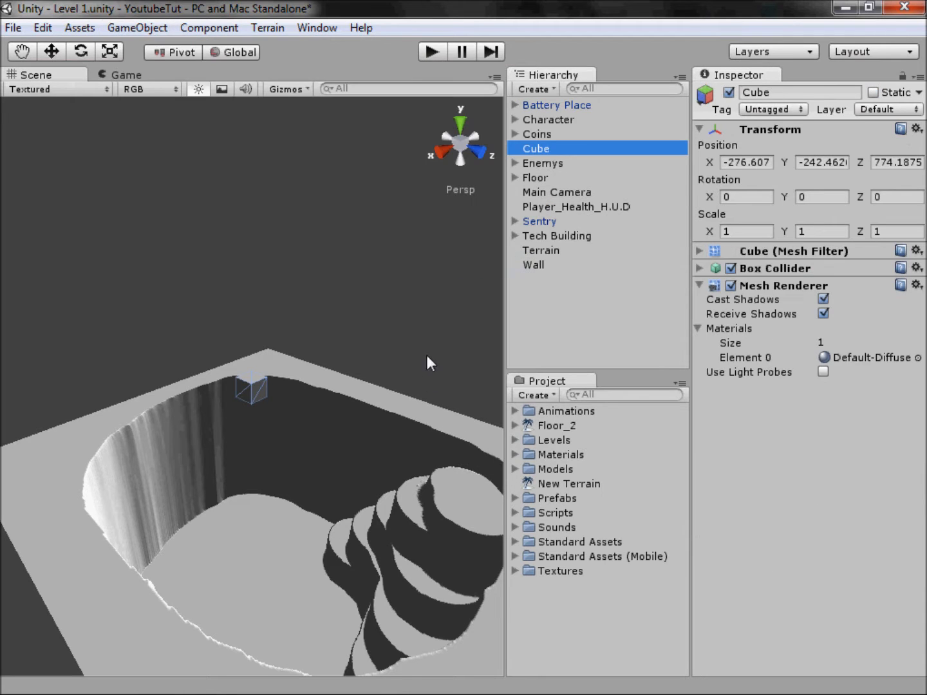
Step: Move the cube to about Y -250.0, Z 775.3 within the pit and stretch its Z scale to about 16.7
{"action": "left_click", "coordinate": [455, 136]}
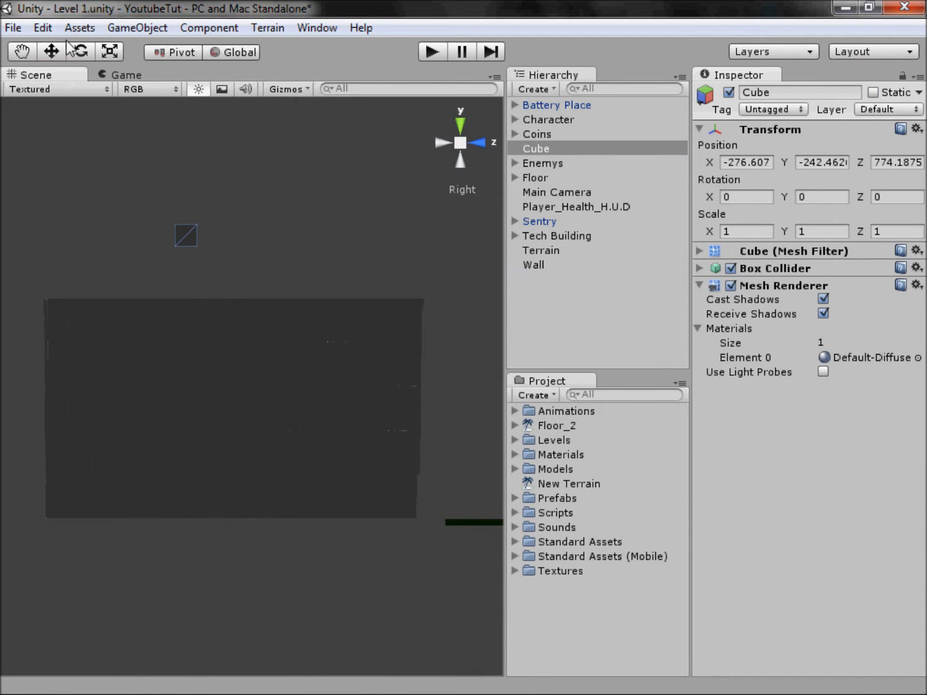
{"action": "key", "text": "r"}
{"action": "left_click", "coordinate": [59, 56]}
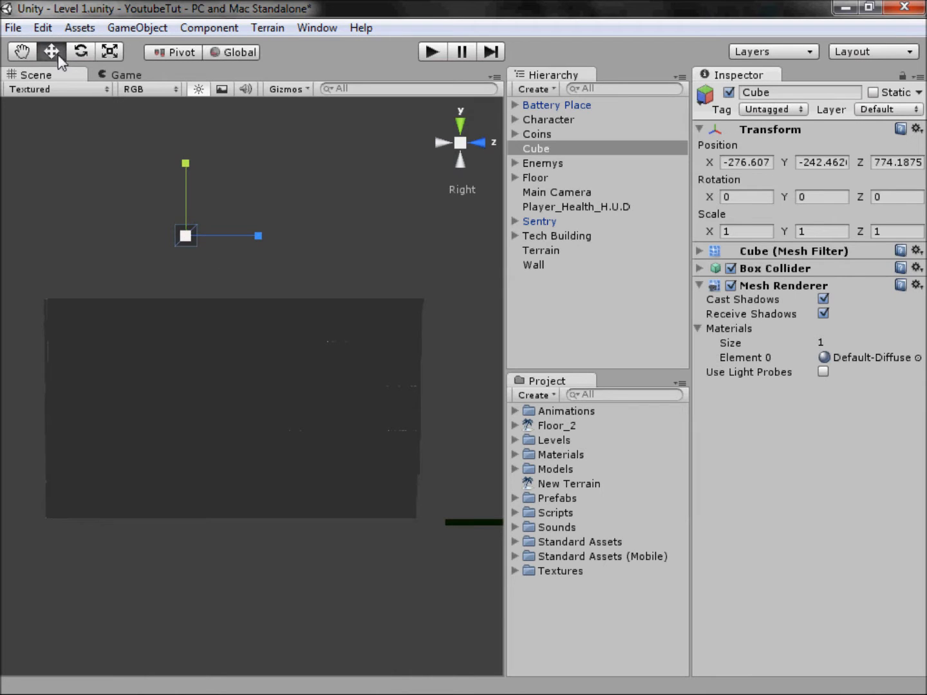
{"action": "left_click_drag", "start_coordinate": [186, 233], "coordinate": [509, 392]}
{"action": "key", "text": "r"}
{"action": "key", "text": "w"}
{"action": "key", "text": "e"}
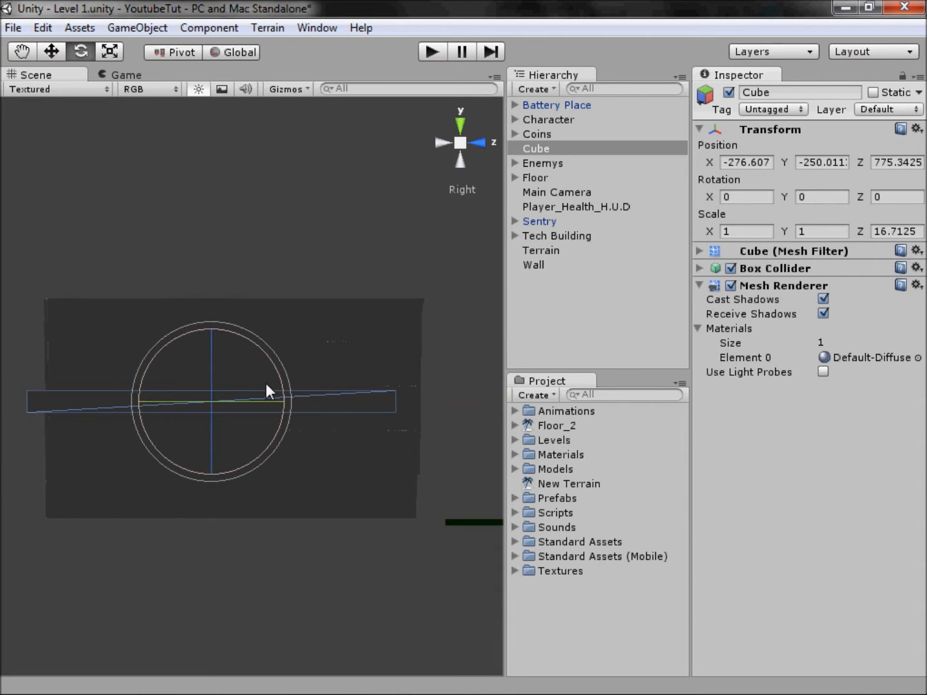
Step: Shift the cube along Z to about 776.2 and extend its Z scale to about 17.97, spanning the pit
{"action": "left_click", "coordinate": [46, 55]}
{"action": "left_click_drag", "start_coordinate": [264, 404], "coordinate": [310, 401]}
{"action": "key", "text": "r"}
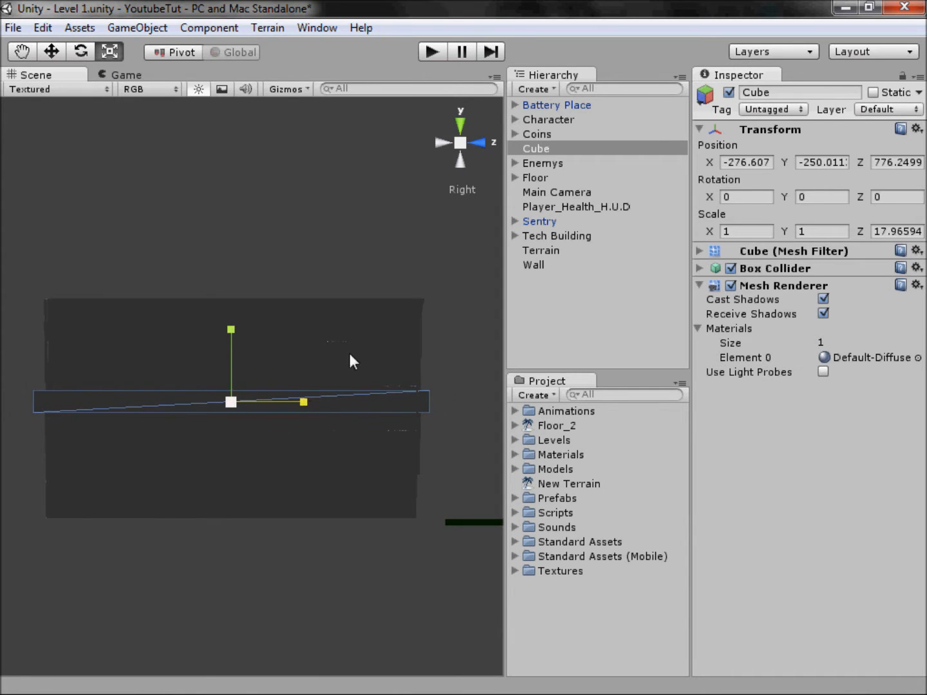
Step: Scale the cube from the back view to about 15.36 in X and 11.69 in Y
{"action": "left_click", "coordinate": [442, 141]}
{"action": "left_click_drag", "start_coordinate": [361, 403], "coordinate": [448, 472]}
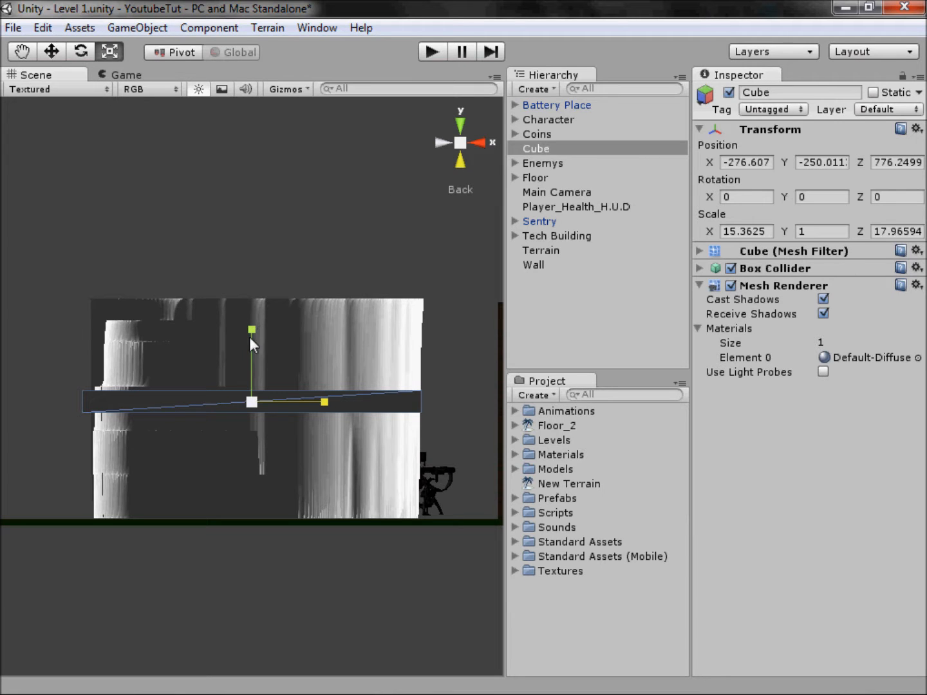
{"action": "left_click_drag", "start_coordinate": [250, 337], "coordinate": [243, 266]}
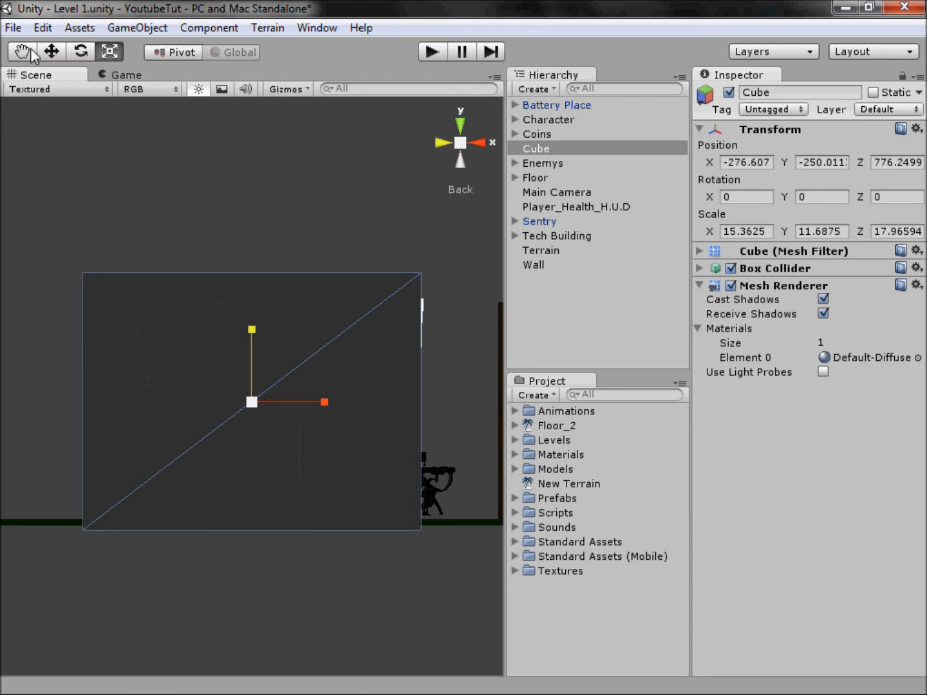
Step: Lower the cube to about Y -251.62 so that its top sits just below the pit's rim
{"action": "left_click", "coordinate": [51, 51]}
{"action": "left_click_drag", "start_coordinate": [247, 329], "coordinate": [261, 374]}
{"action": "left_click_drag", "start_coordinate": [470, 138], "coordinate": [307, 497], "text": "alt"}
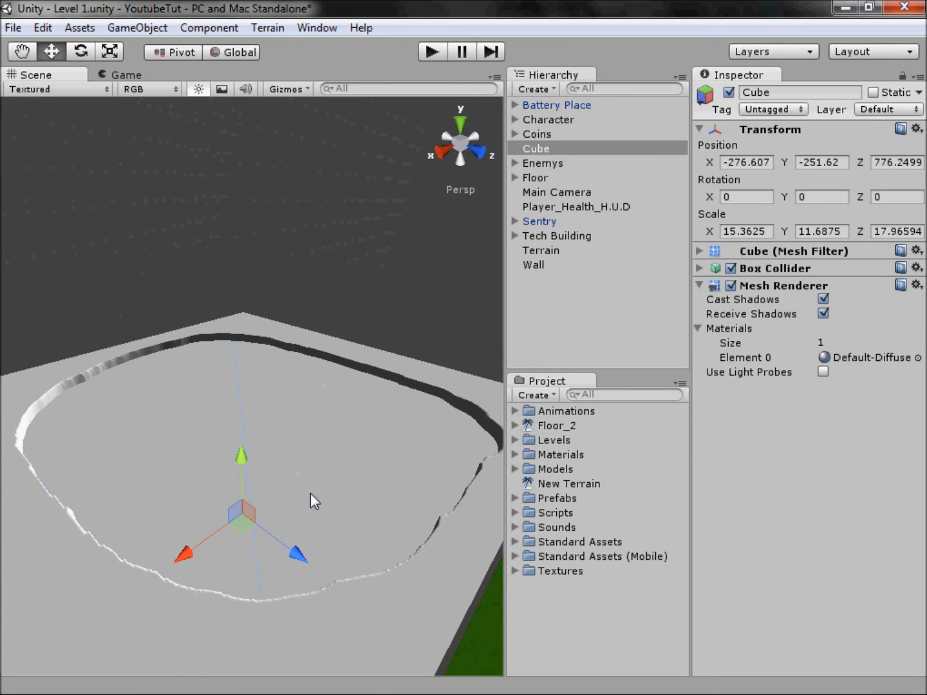
Step: Make the cube's Box Collider a trigger and rename the cube Water
{"action": "left_click", "coordinate": [791, 271]}
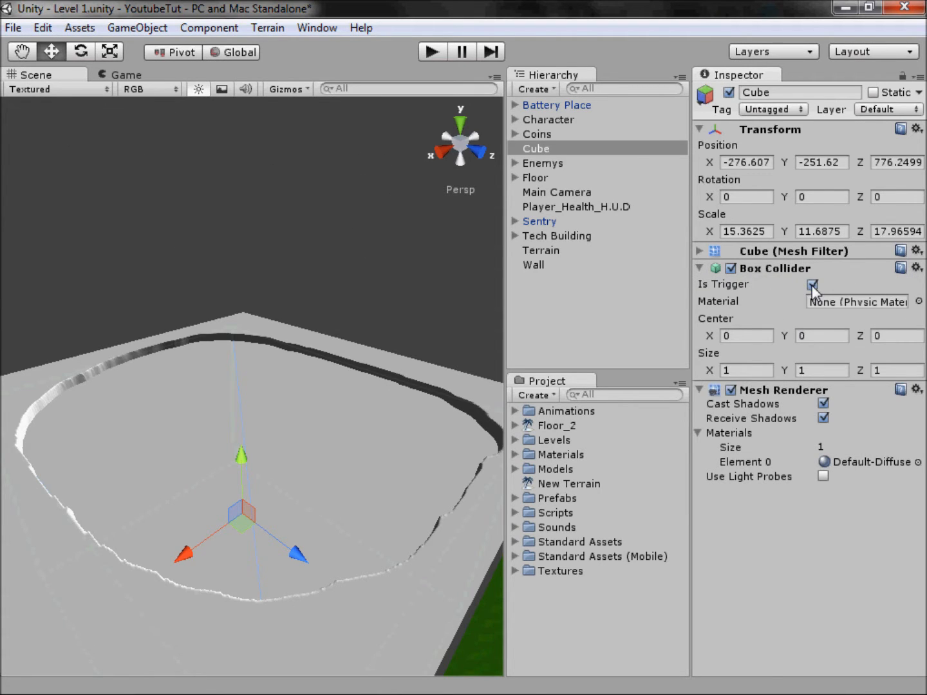
{"action": "left_click", "coordinate": [548, 249]}
{"action": "left_click", "coordinate": [548, 148]}
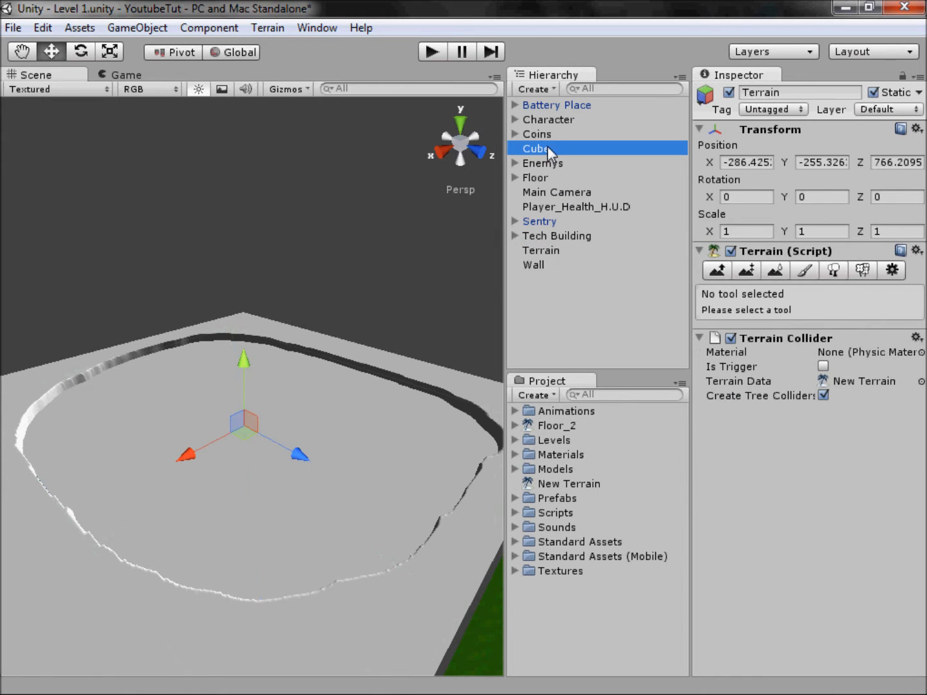
{"action": "left_click", "coordinate": [773, 93]}
{"action": "type", "text": "Water"}
{"action": "key", "text": "Return"}
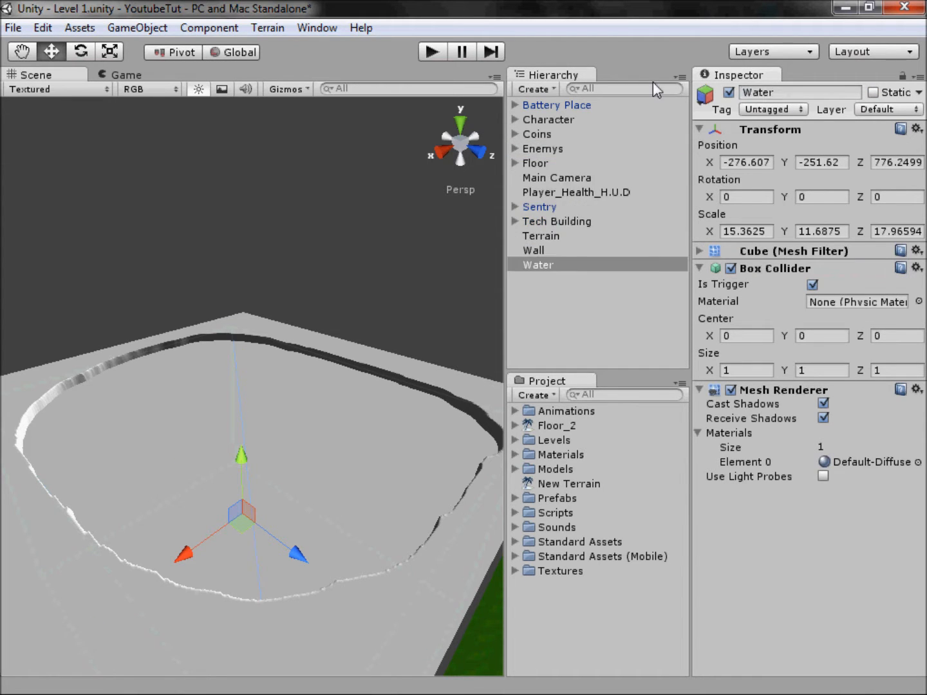
Step: Rename the Terrain object Water_Floor
{"action": "left_click", "coordinate": [557, 233]}
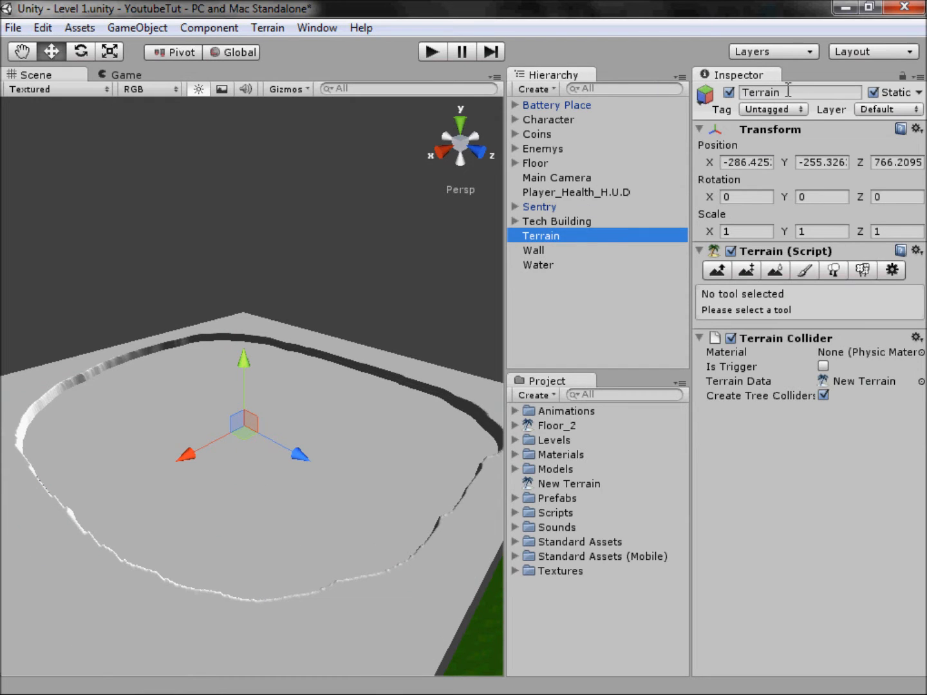
{"action": "type", "text": "Water_Floor"}
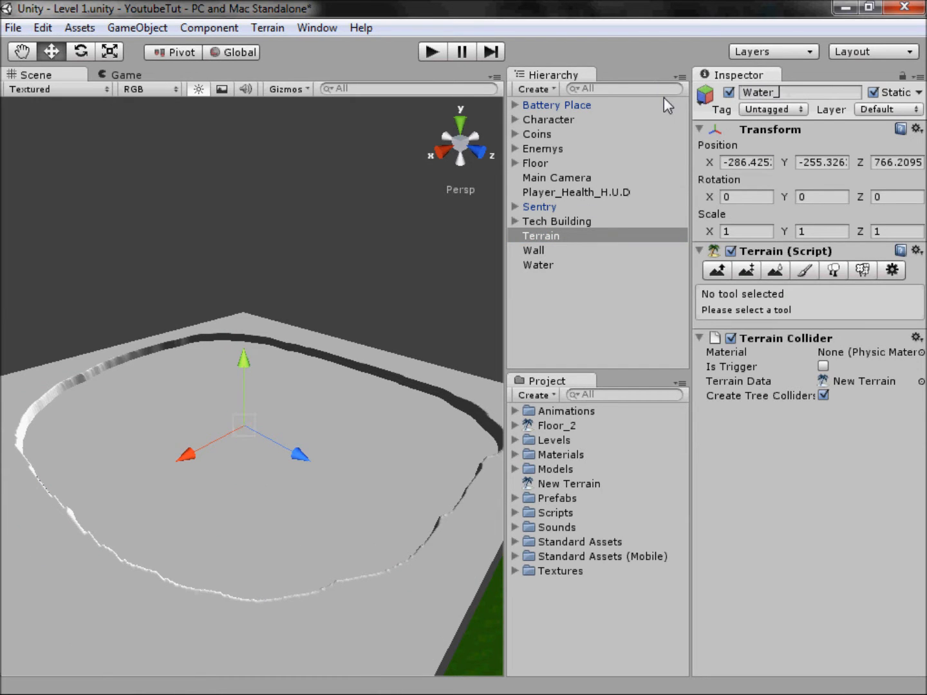
{"action": "key", "text": "Return"}
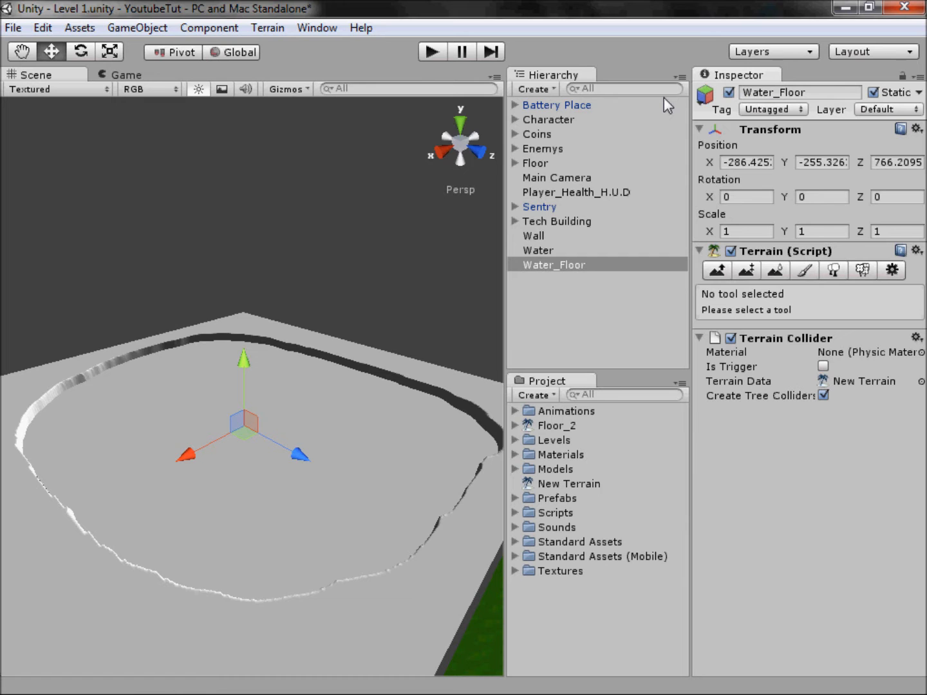
Step: Add floor_grass_texture as the terrain texture of Water_Floor, keeping the 15 by 15 tile size
{"action": "mouse_move", "coordinate": [462, 523]}
{"action": "middle_mouse_down"}
{"action": "mouse_move", "coordinate": [251, 170]}
{"action": "mouse_move", "coordinate": [374, 444]}
{"action": "mouse_move", "coordinate": [386, 279]}
{"action": "mouse_move", "coordinate": [444, 291]}
{"action": "mouse_move", "coordinate": [450, 529]}
{"action": "middle_mouse_up"}
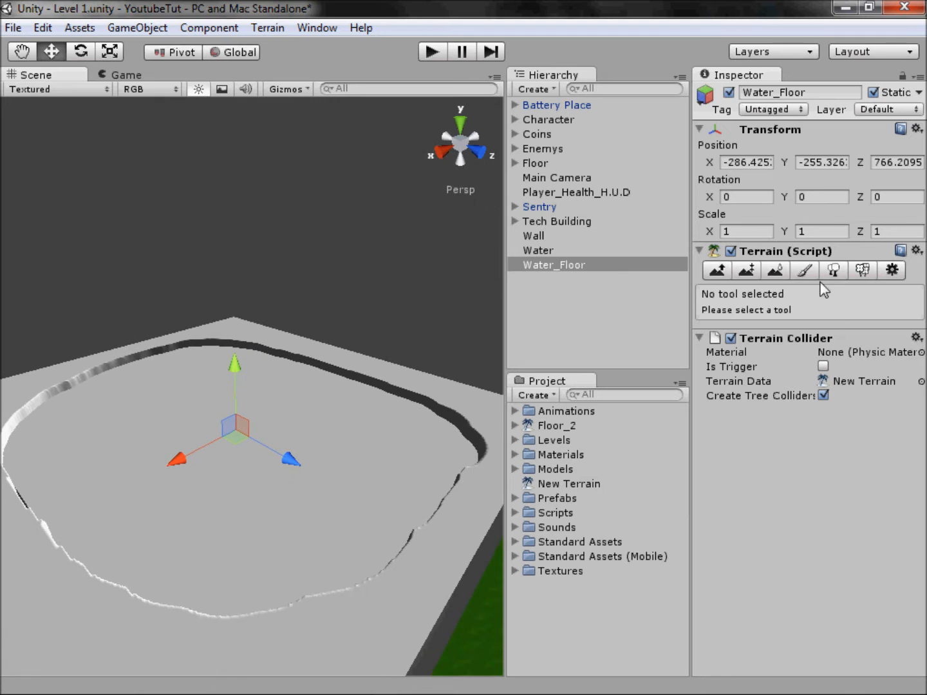
{"action": "left_click", "coordinate": [805, 271]}
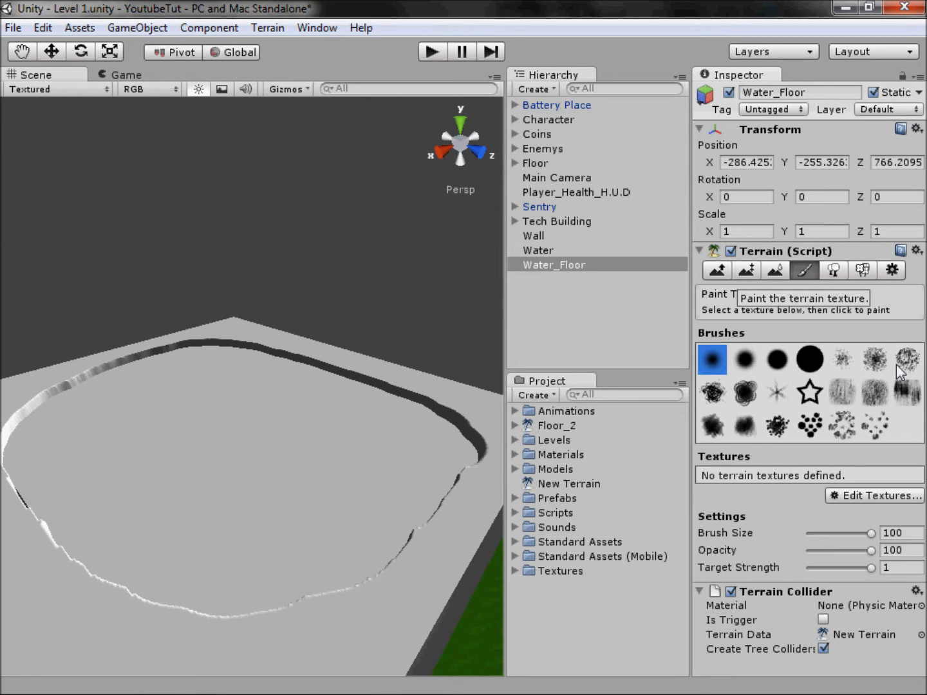
{"action": "left_click", "coordinate": [877, 501]}
{"action": "left_click", "coordinate": [867, 505]}
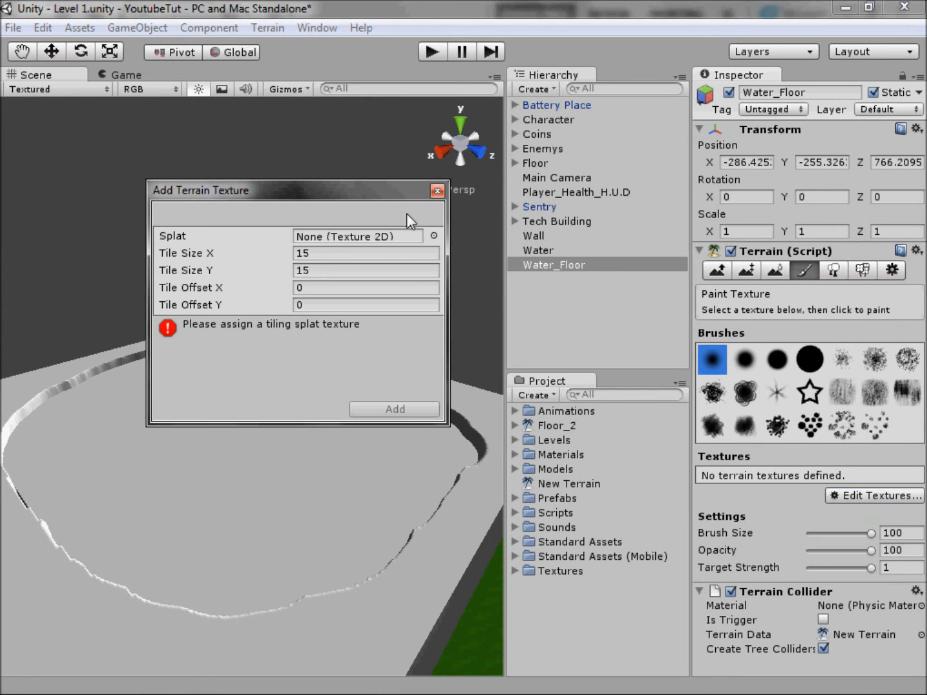
{"action": "left_click", "coordinate": [422, 237]}
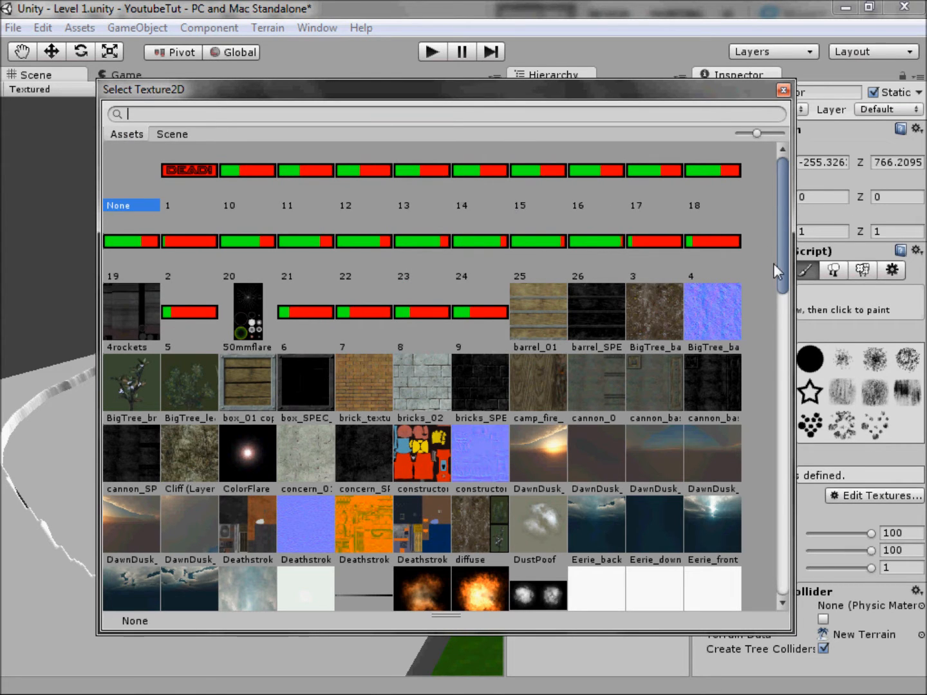
{"action": "left_click_drag", "start_coordinate": [778, 278], "coordinate": [802, 367]}
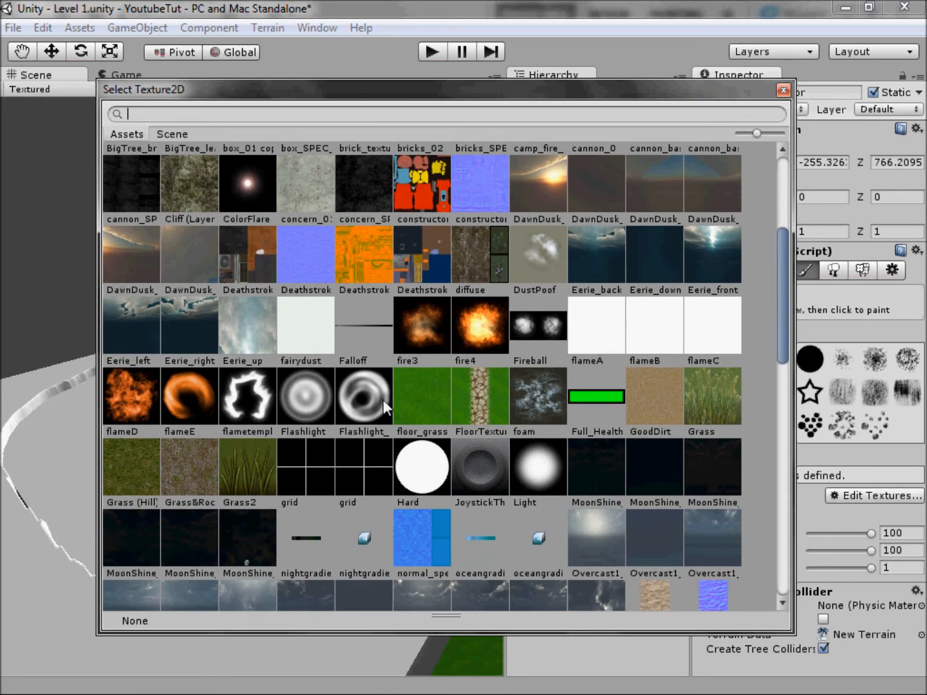
{"action": "double_click", "coordinate": [422, 397]}
{"action": "left_click", "coordinate": [396, 408]}
{"action": "middle_click_drag", "start_coordinate": [344, 343], "coordinate": [314, 401]}
{"action": "scroll", "coordinate": [335, 365], "scroll_direction": "down", "scroll_amount": 2}
{"action": "scroll", "coordinate": [335, 365], "scroll_direction": "down", "scroll_amount": 3}
{"action": "scroll", "coordinate": [284, 395], "scroll_direction": "up", "scroll_amount": 3}
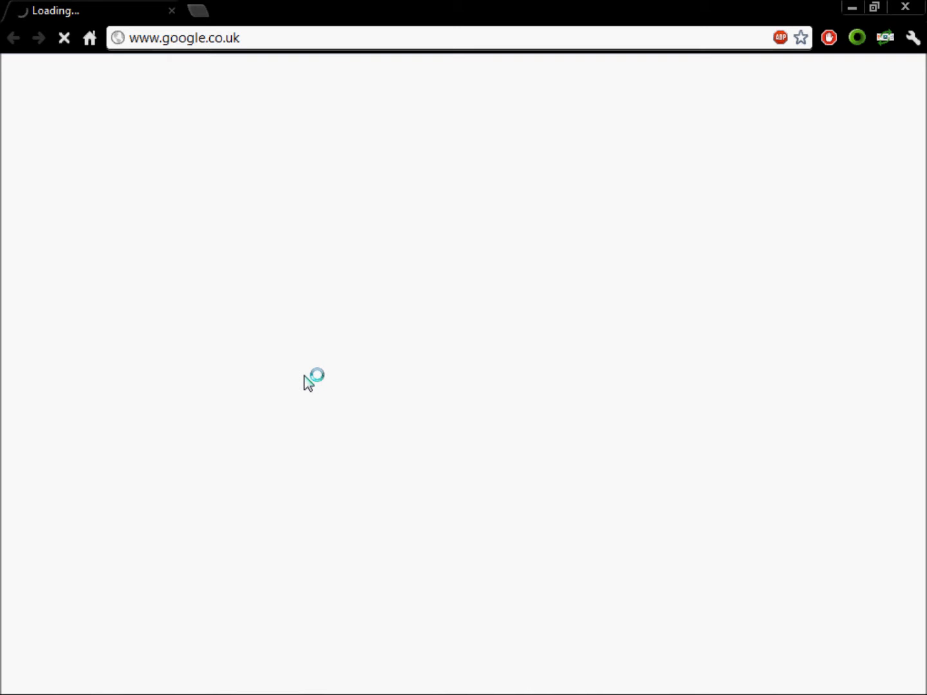
Step: Switch back to Unity and make the Water object a child of Water_Floor
{"action": "left_click", "coordinate": [199, 683]}
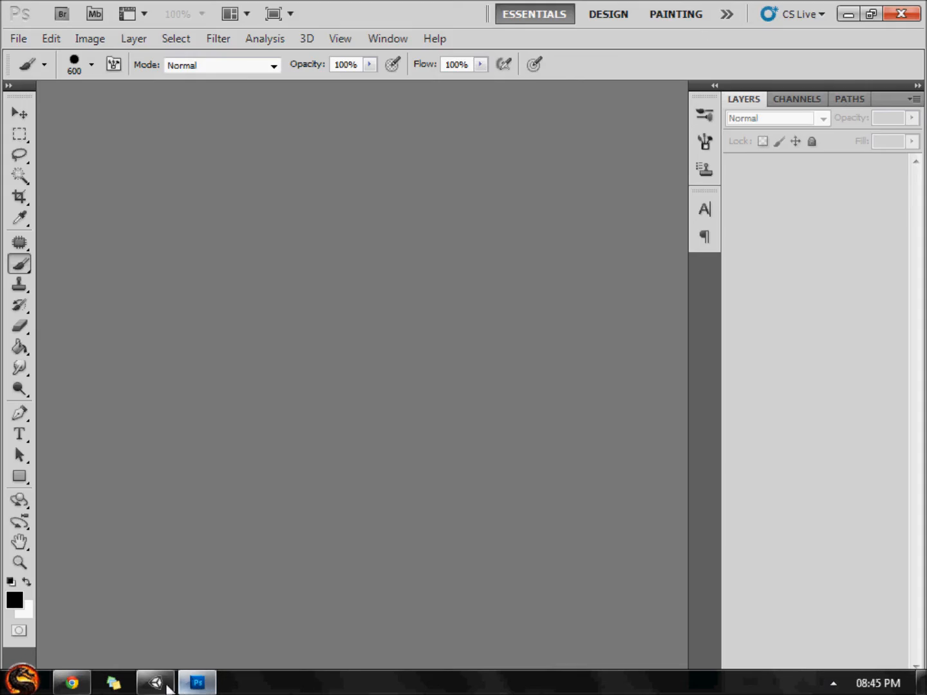
{"action": "left_click", "coordinate": [165, 683]}
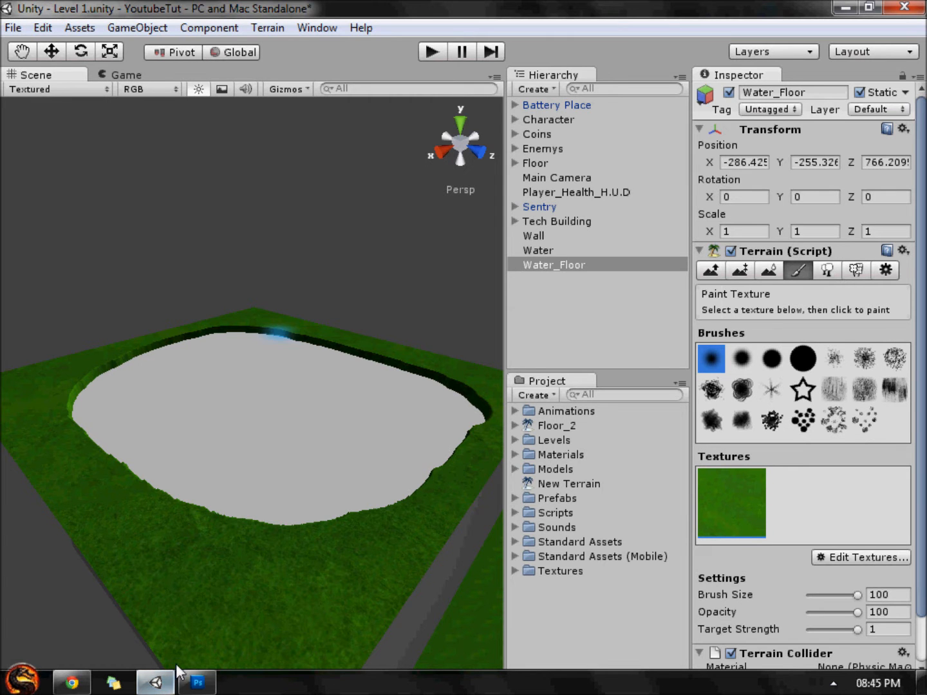
{"action": "left_click", "coordinate": [540, 250]}
{"action": "left_click_drag", "start_coordinate": [540, 249], "coordinate": [571, 262]}
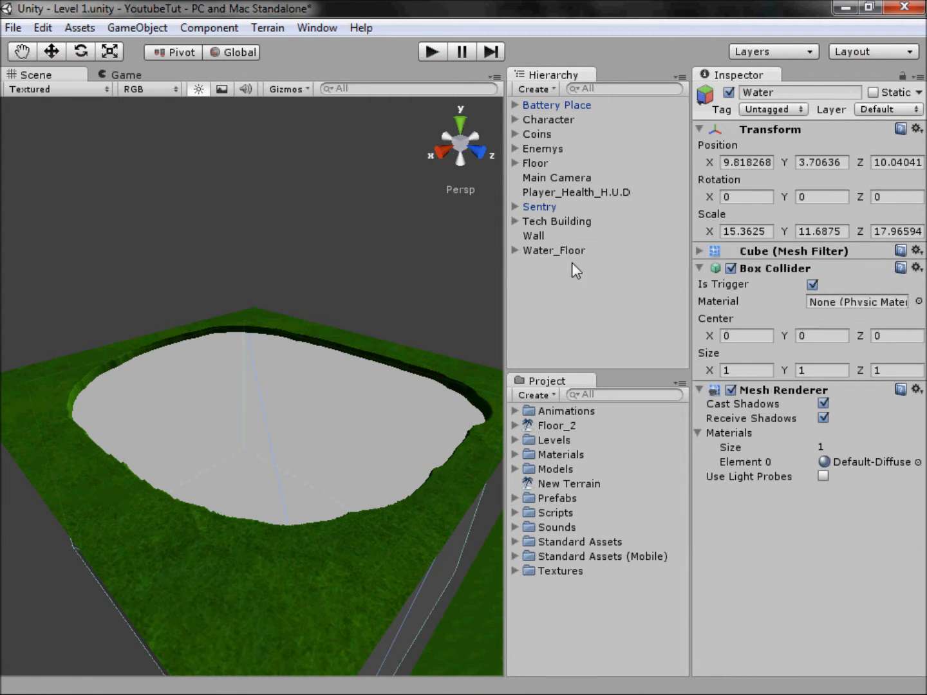
Step: From the right view, move Water_Floor to about Y -265.29 and Z 767.37 so its ground meets the neighbouring floor
{"action": "left_click", "coordinate": [551, 252]}
{"action": "left_click", "coordinate": [443, 143]}
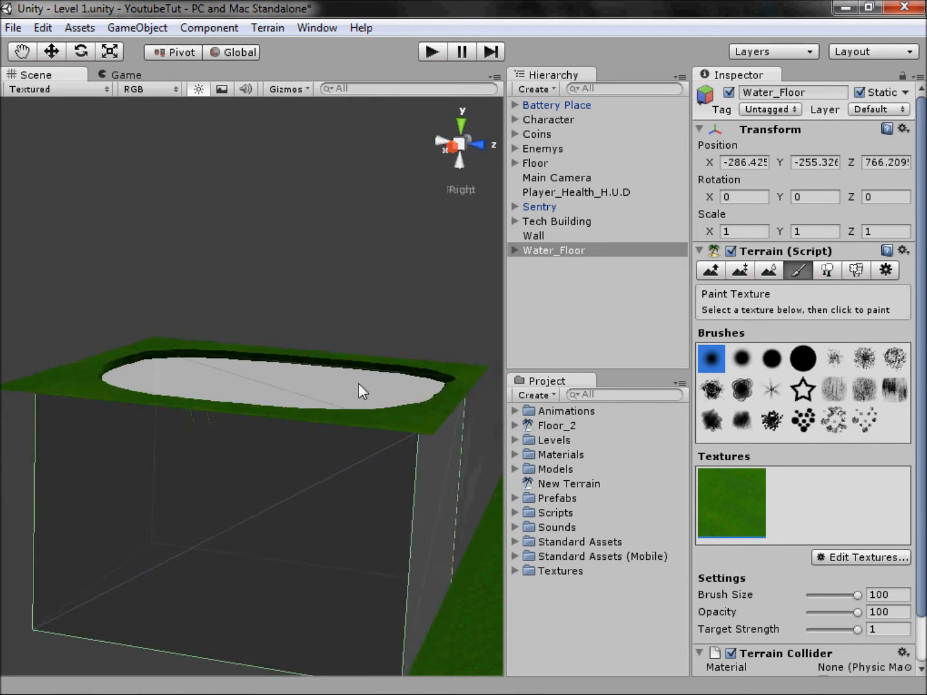
{"action": "key", "text": "e"}
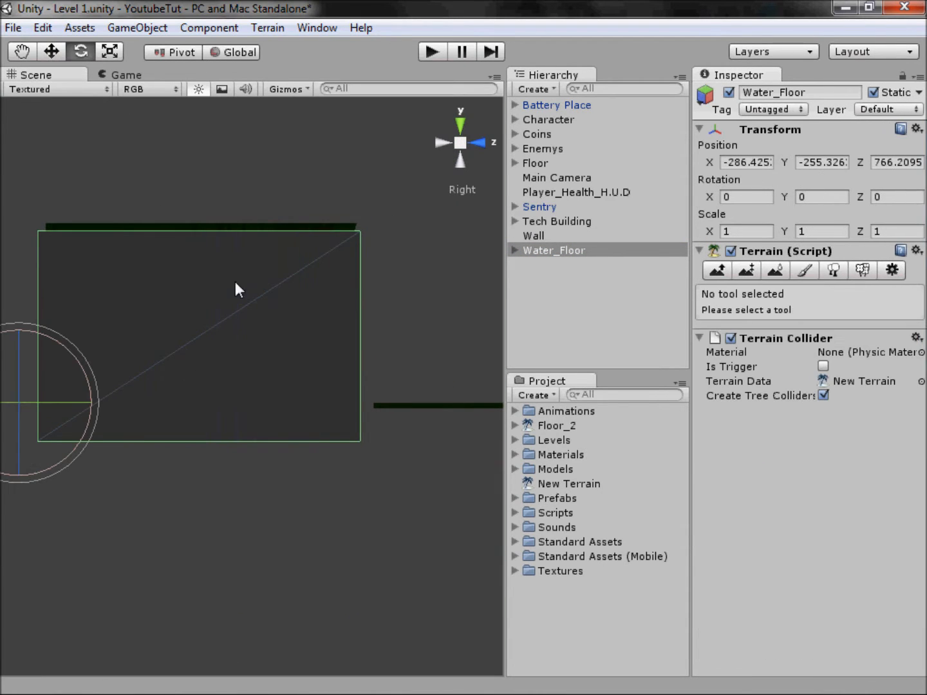
{"action": "left_click", "coordinate": [52, 55]}
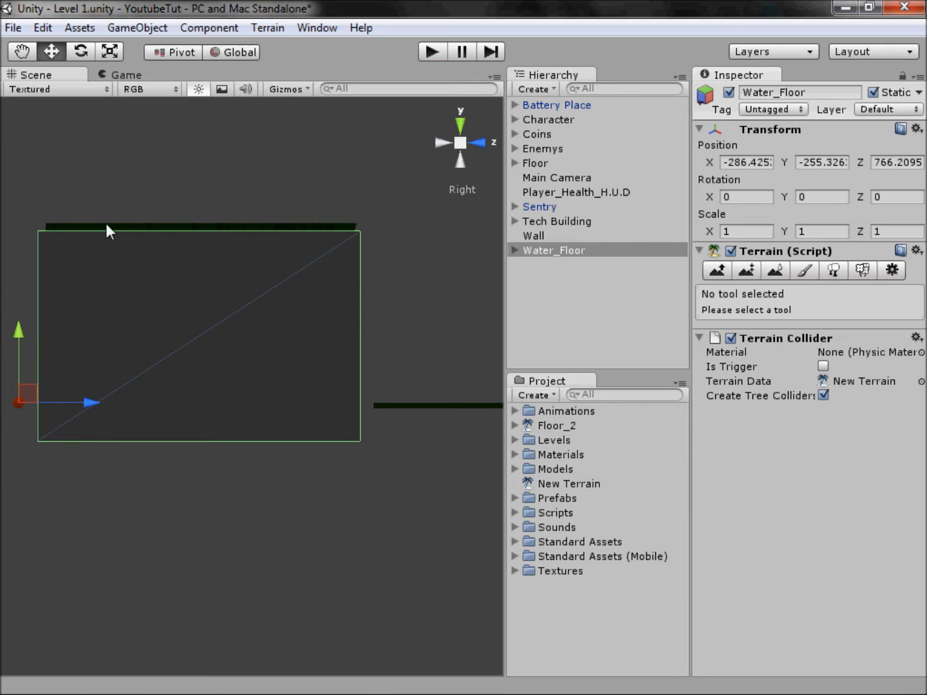
{"action": "left_click_drag", "start_coordinate": [14, 340], "coordinate": [67, 517]}
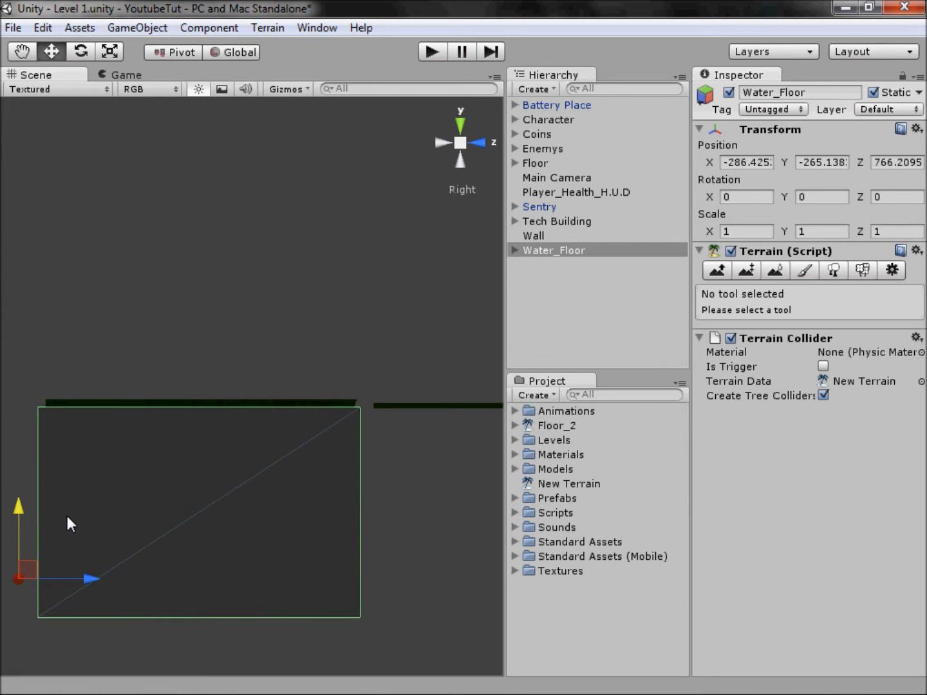
{"action": "left_click_drag", "start_coordinate": [83, 577], "coordinate": [109, 588]}
{"action": "left_click_drag", "start_coordinate": [43, 518], "coordinate": [47, 515]}
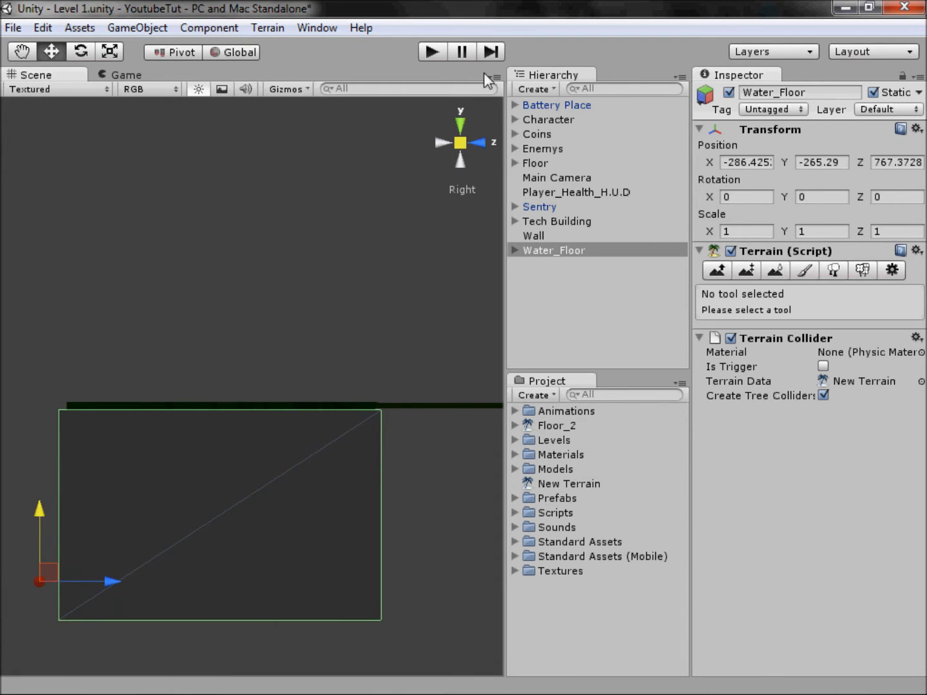
Step: Examine the pit's walls, its bottom and the water surface from several angles in perspective view
{"action": "left_click", "coordinate": [463, 146]}
{"action": "middle_click_drag", "start_coordinate": [320, 385], "coordinate": [362, 270]}
{"action": "middle_click_drag", "start_coordinate": [305, 307], "coordinate": [279, 118]}
{"action": "scroll", "coordinate": [292, 399], "scroll_direction": "up", "scroll_amount": 4}
{"action": "scroll", "coordinate": [278, 273], "scroll_direction": "up", "scroll_amount": 2}
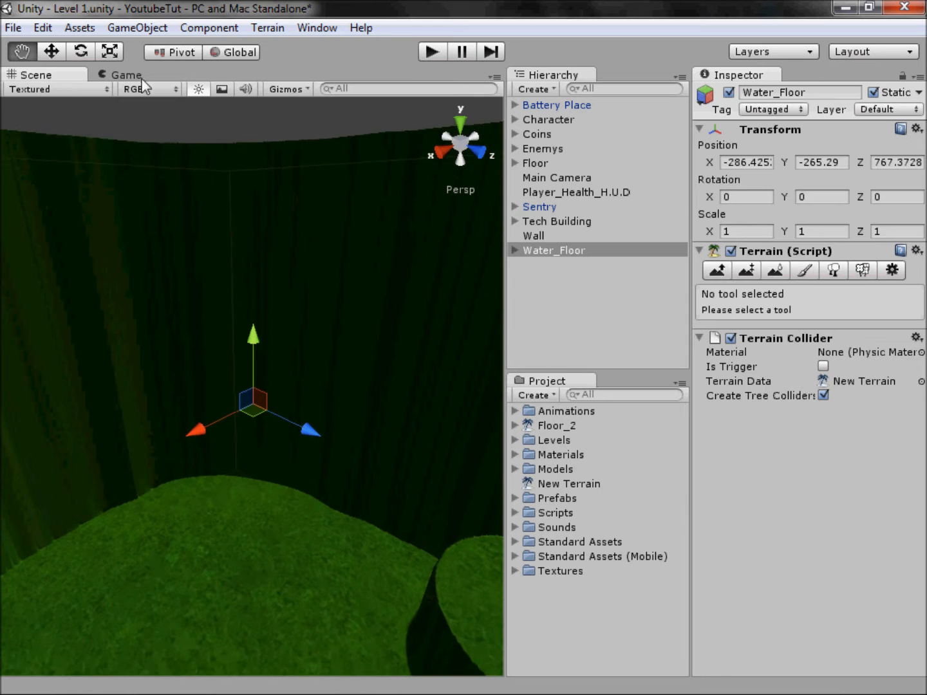
{"action": "left_click_drag", "start_coordinate": [281, 447], "coordinate": [777, 593], "text": "alt"}
{"action": "right_click_drag", "start_coordinate": [778, 594], "coordinate": [211, 545]}
{"action": "middle_click_drag", "start_coordinate": [211, 544], "coordinate": [9, 16]}
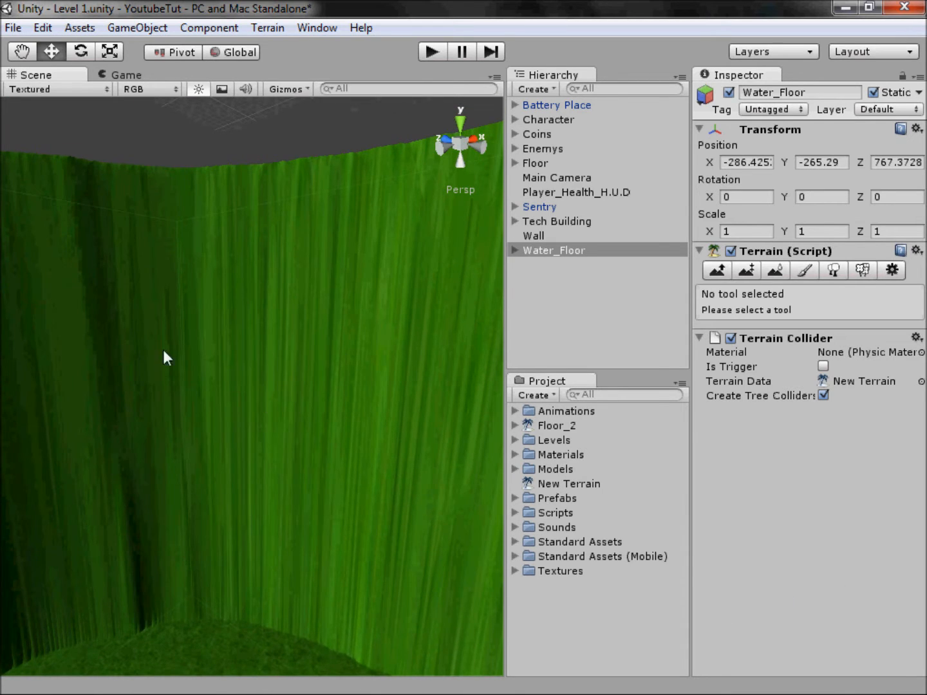
{"action": "left_click_drag", "start_coordinate": [219, 379], "coordinate": [144, 490], "text": "alt"}
{"action": "key", "text": "alt"}
{"action": "left_click_drag", "start_coordinate": [352, 504], "coordinate": [271, 375], "text": "alt"}
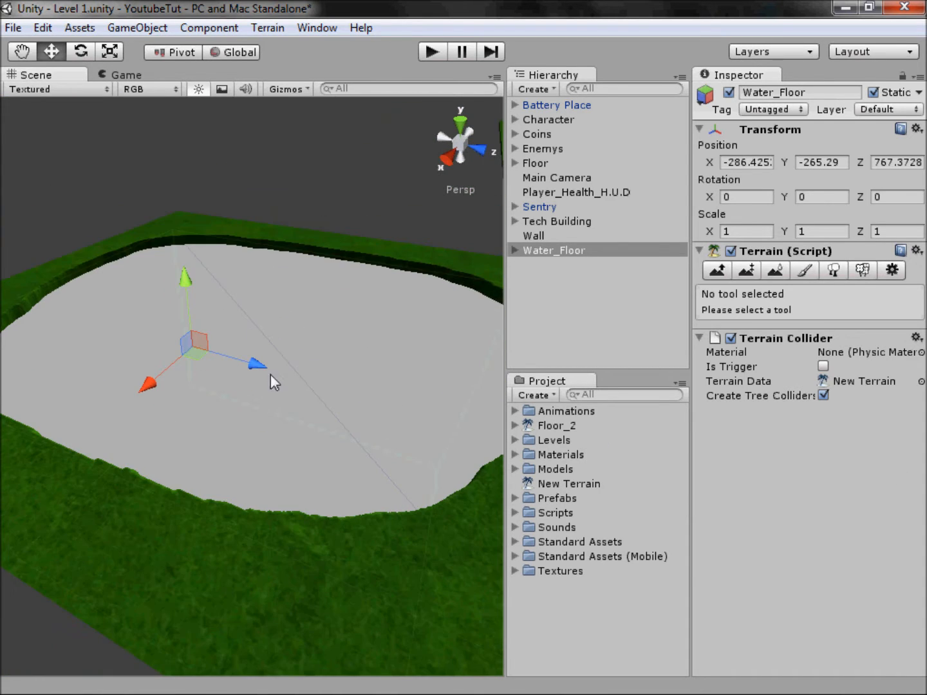
Step: Switch to Chrome and search Google Images for "water seamless texture"
{"action": "left_click", "coordinate": [71, 685]}
{"action": "left_click", "coordinate": [202, 42]}
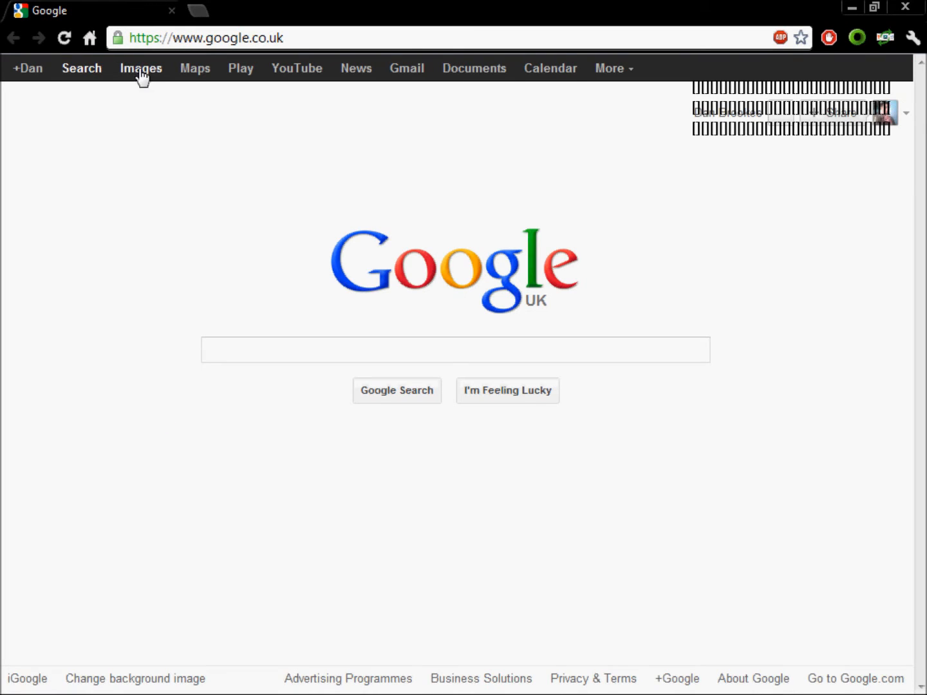
{"action": "left_click", "coordinate": [141, 69]}
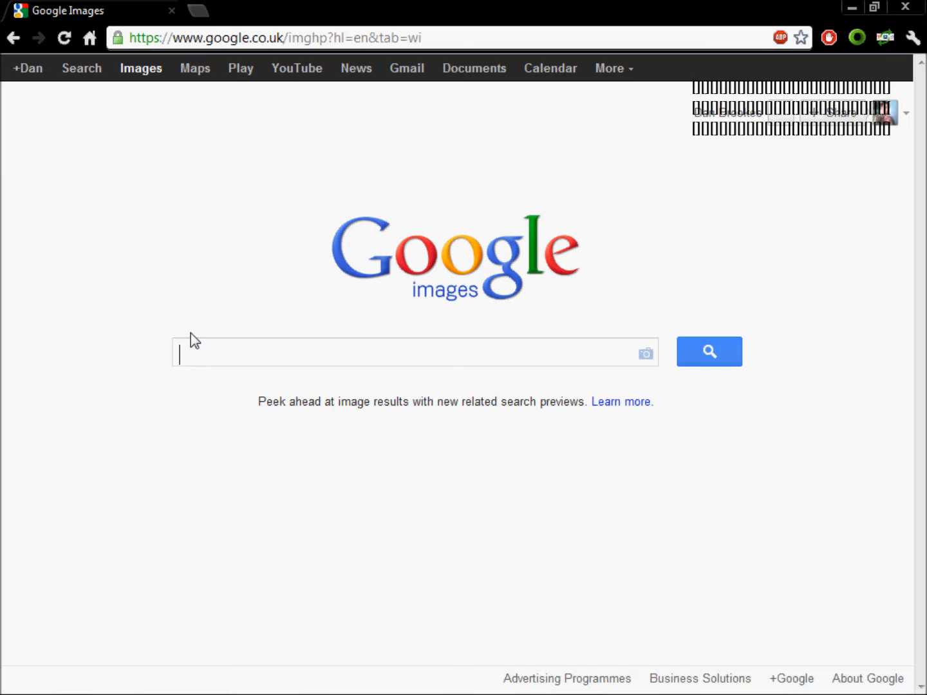
{"action": "type", "text": "water seamless tew"}
{"action": "key", "text": "BackSpace"}
{"action": "type", "text": "xture"}
{"action": "key", "text": "Return"}
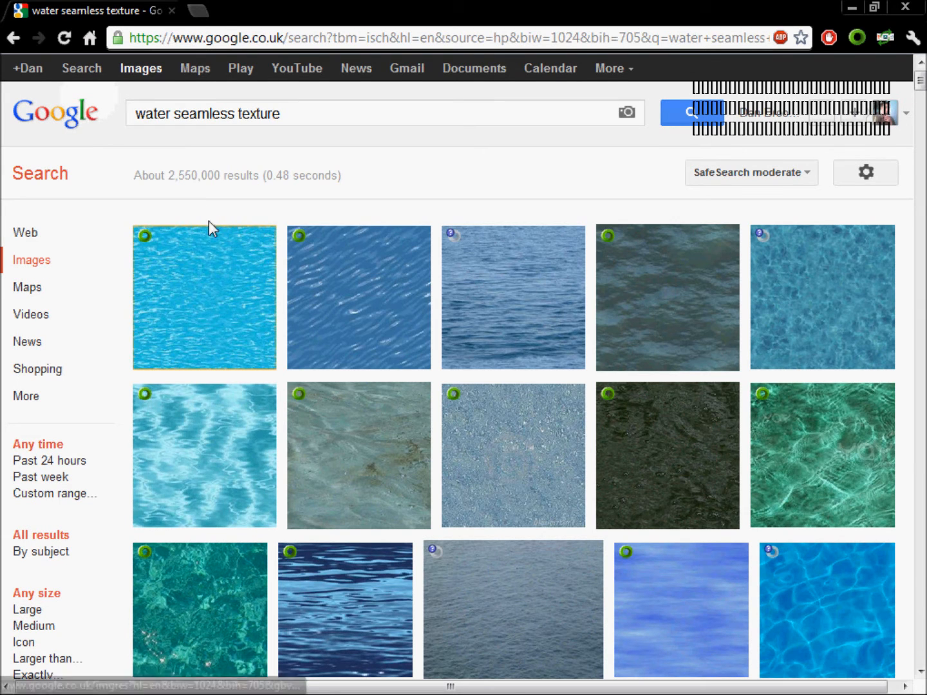
Step: Open the first bright blue water result at full size and start saving the image
{"action": "mouse_move", "coordinate": [202, 270]}
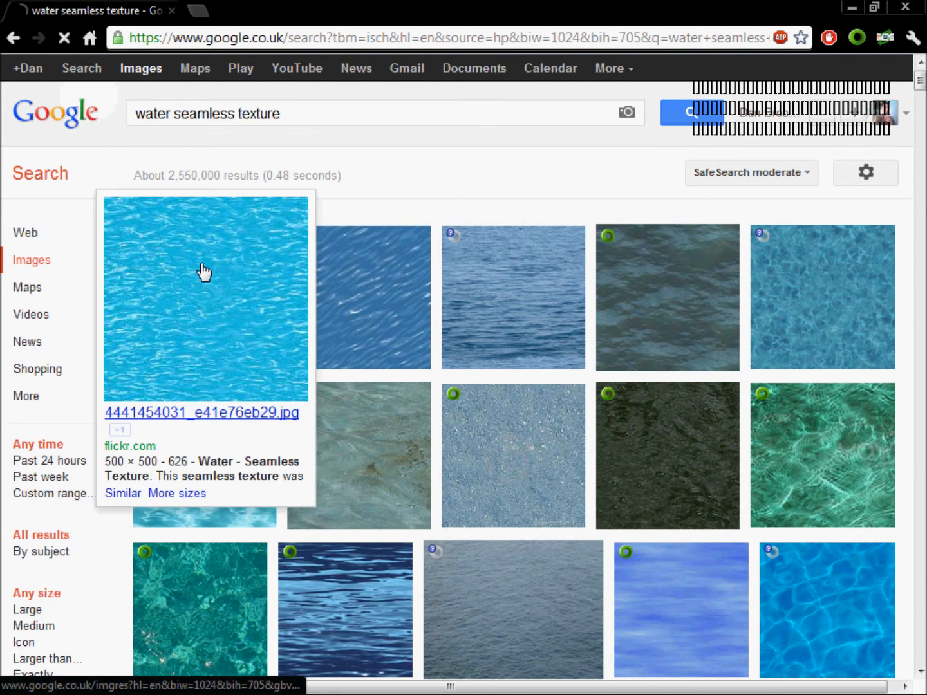
{"action": "left_click", "coordinate": [204, 271]}
{"action": "left_click", "coordinate": [688, 179]}
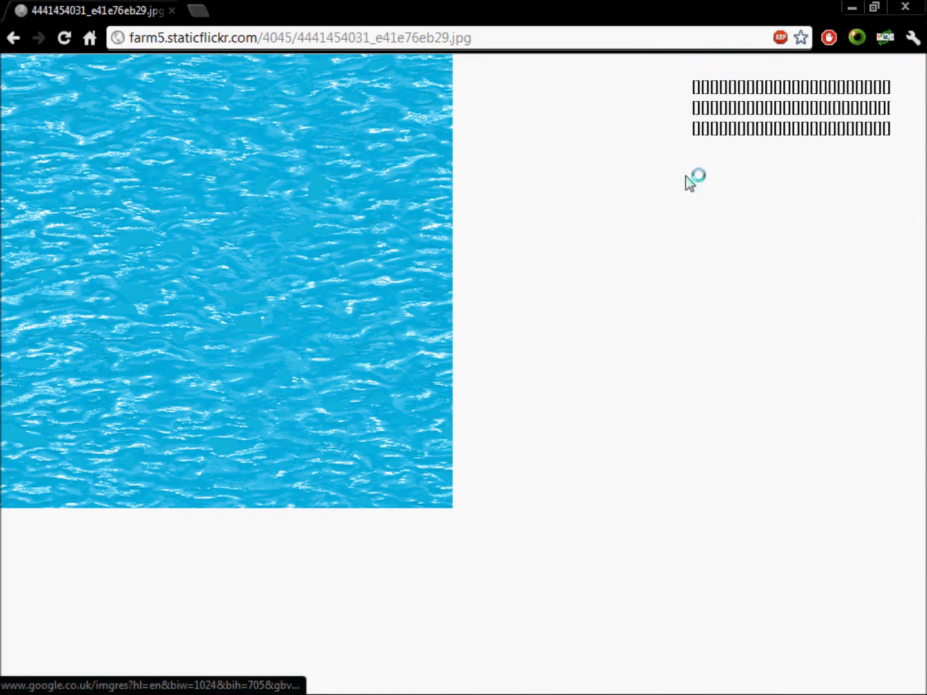
{"action": "right_click", "coordinate": [174, 179]}
{"action": "left_click", "coordinate": [217, 186]}
Step: Switch to Unity and open the project's Textures assets folder in Windows Explorer
{"action": "mouse_move", "coordinate": [194, 692]}
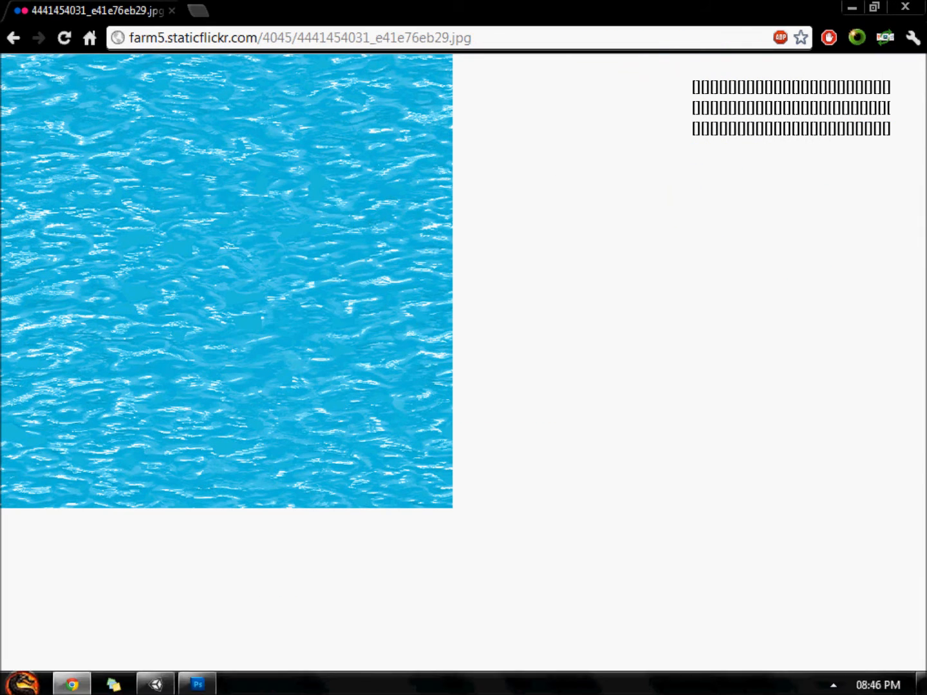
{"action": "mouse_move", "coordinate": [166, 686]}
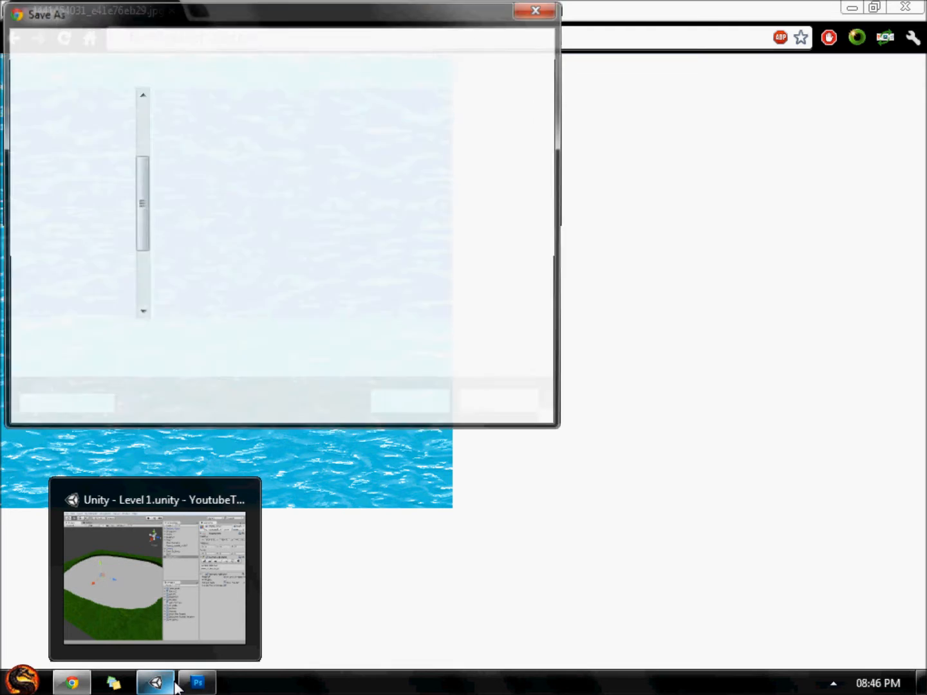
{"action": "left_click", "coordinate": [166, 687]}
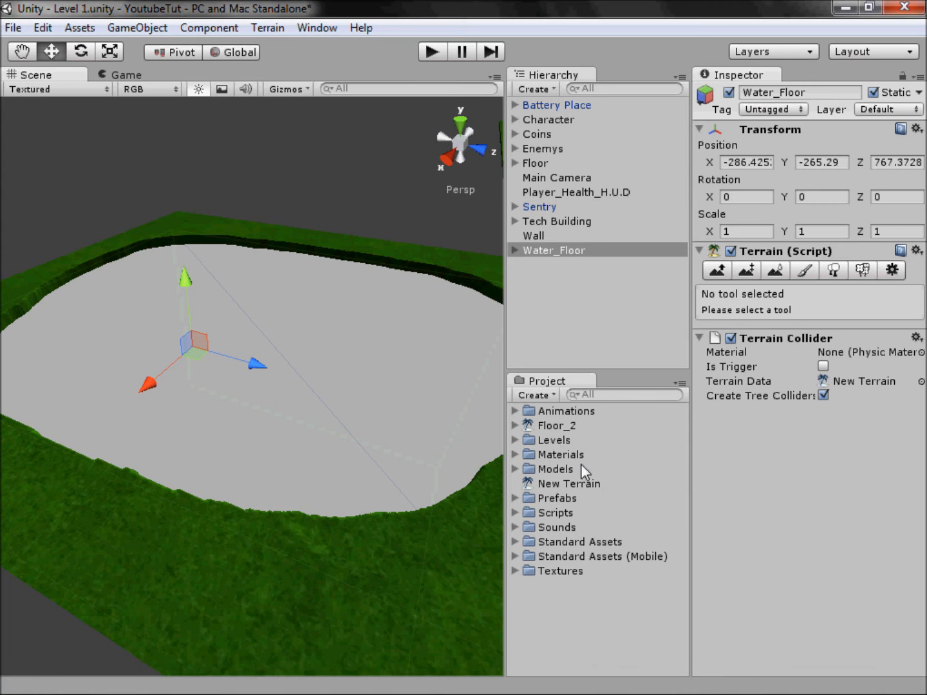
{"action": "right_click", "coordinate": [551, 470]}
{"action": "left_click", "coordinate": [562, 570]}
{"action": "left_click", "coordinate": [516, 571]}
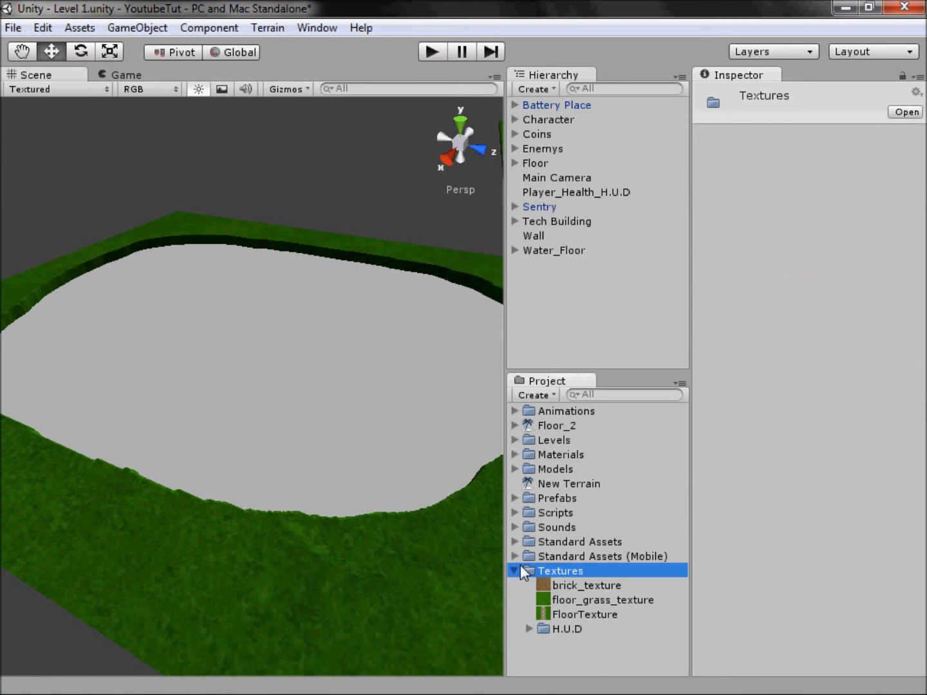
{"action": "right_click", "coordinate": [565, 571]}
{"action": "left_click", "coordinate": [629, 305]}
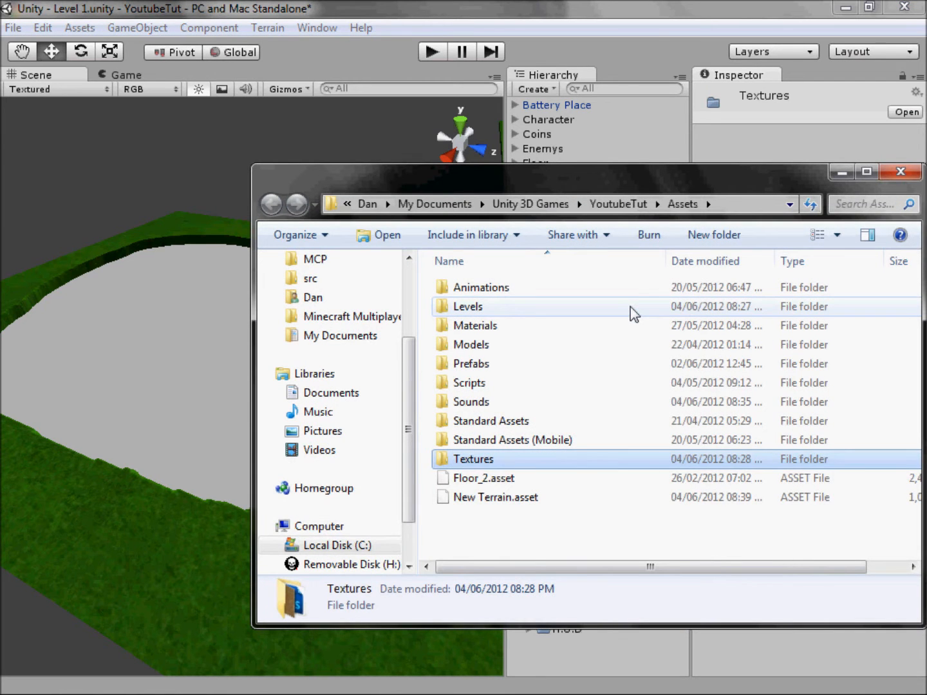
{"action": "left_click", "coordinate": [499, 443]}
{"action": "double_click", "coordinate": [505, 459]}
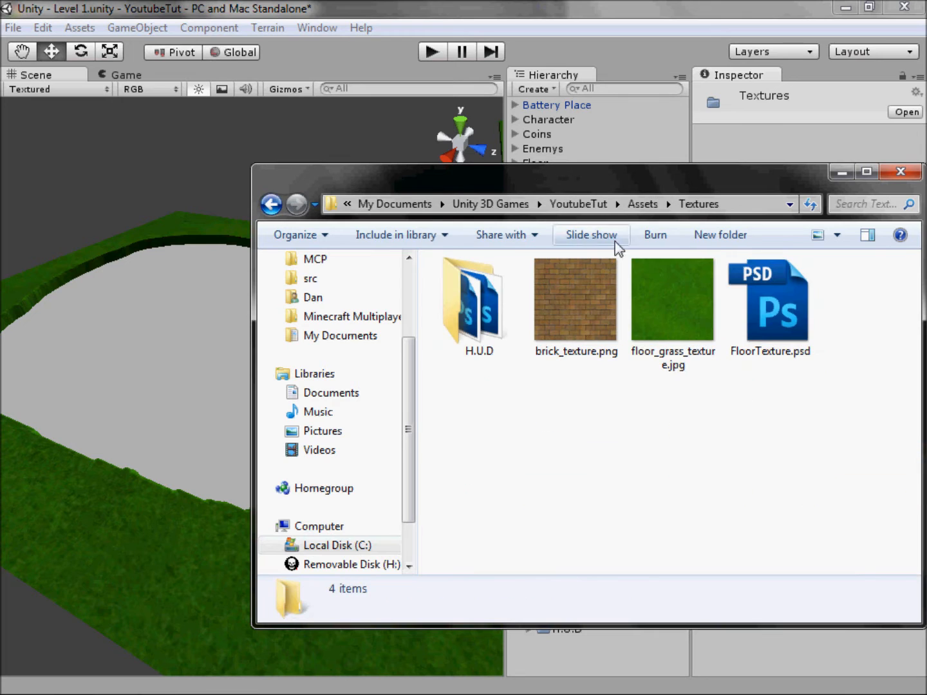
Step: Create a folder named Water inside Textures and open it to copy its path
{"action": "left_click", "coordinate": [720, 235]}
{"action": "type", "text": "Water"}
{"action": "key", "text": "Return"}
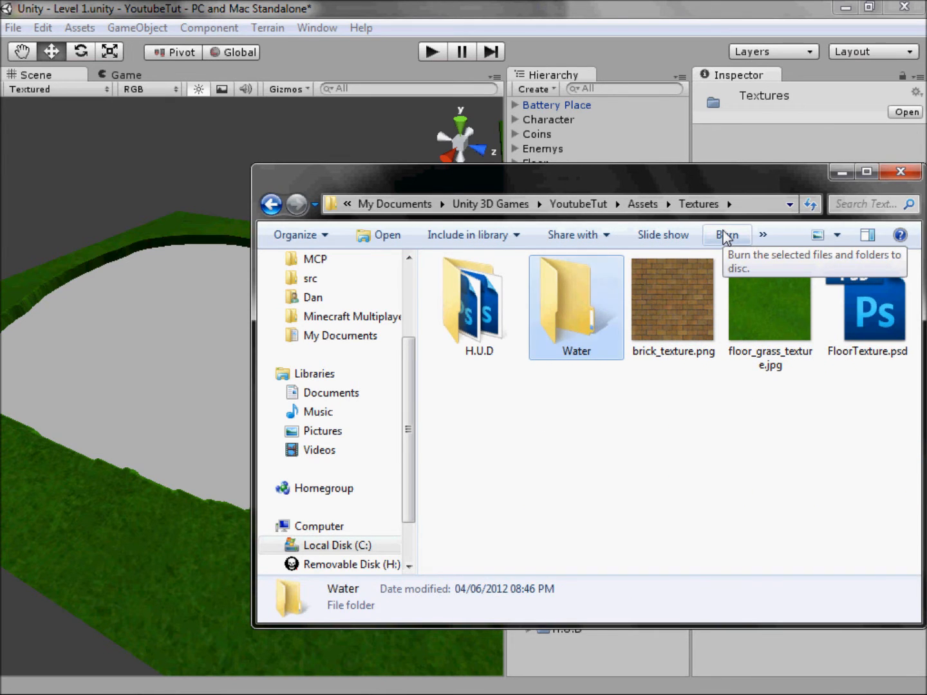
{"action": "key", "text": "Return"}
{"action": "left_click", "coordinate": [715, 205]}
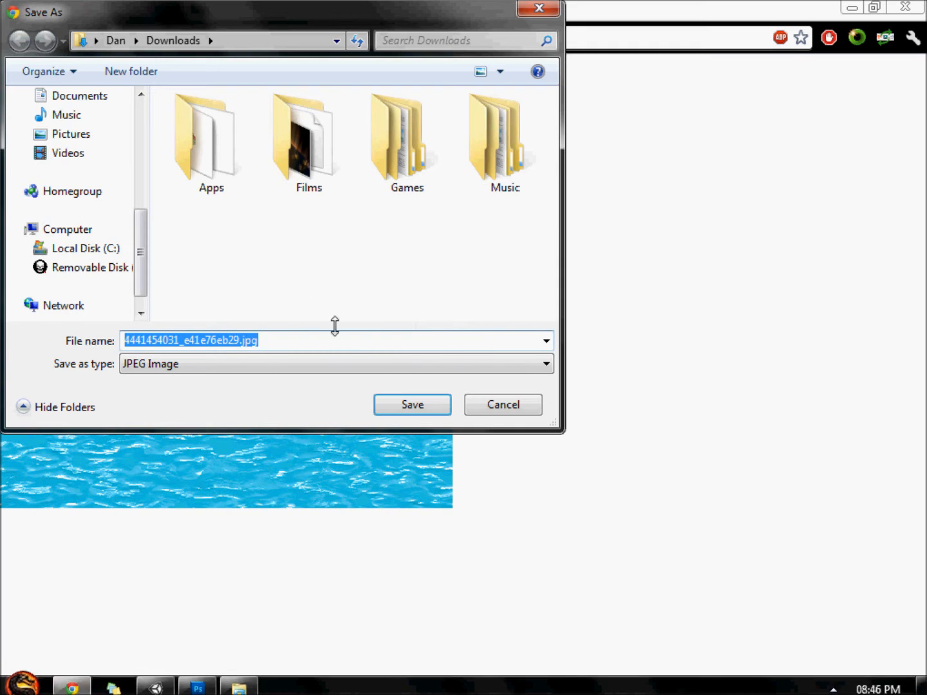
Step: Save the downloaded image as Water.jpg in the Textures\Water folder and close the browser
{"action": "type", "text": "C:\\Users\\Dan\\Documents\\Unity 3D Games\\YouTubeTut\\Assets\\Textures\\Water"}
{"action": "key", "text": "Return"}
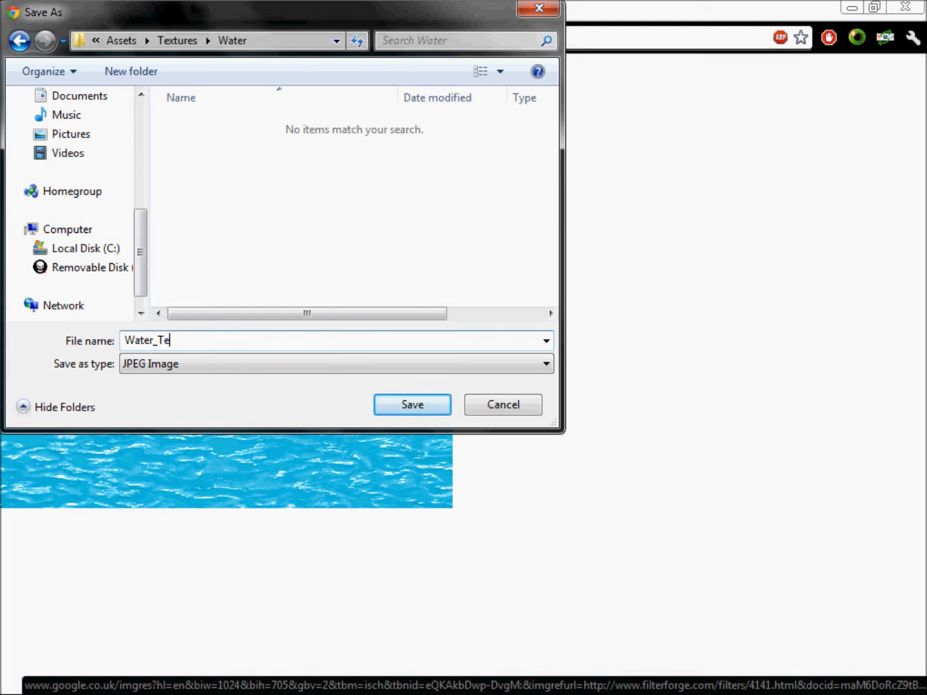
{"action": "key", "text": "Return"}
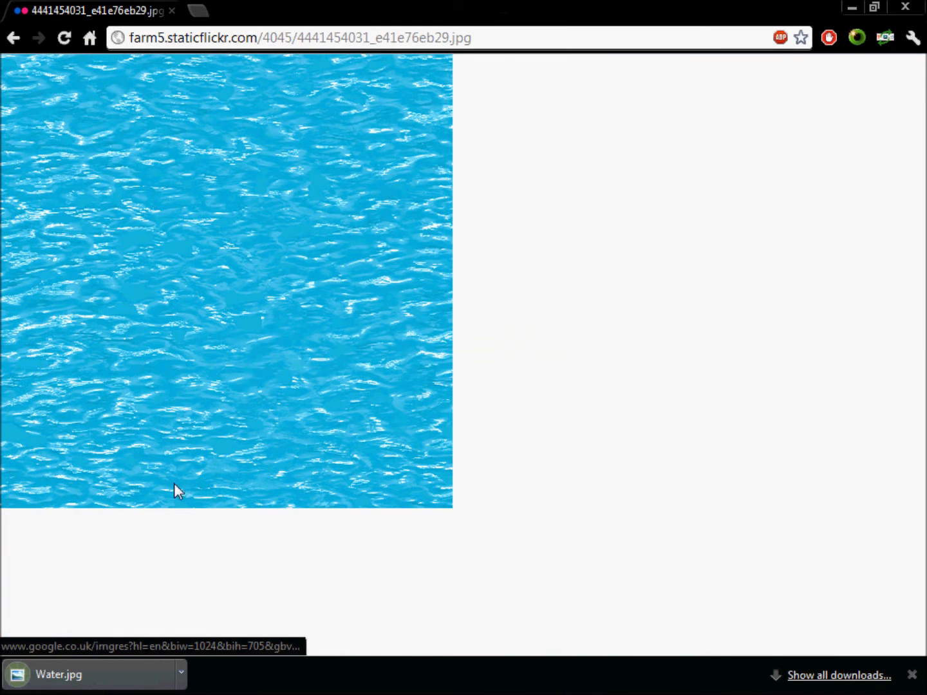
{"action": "left_click", "coordinate": [905, 6]}
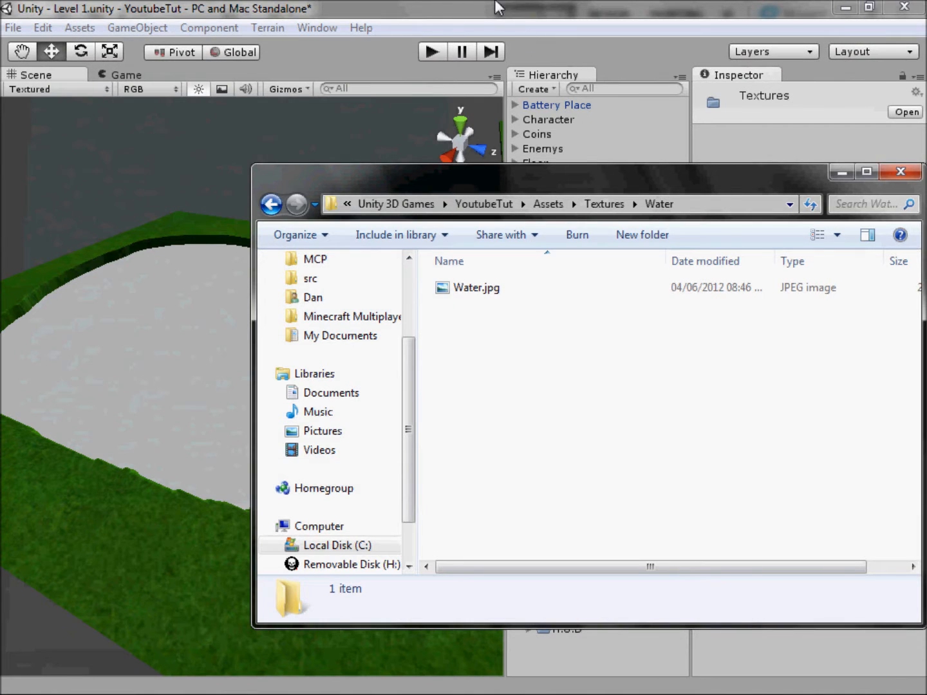
Step: Return to Unity and apply the Water texture to the Water cube in the pit
{"action": "left_click", "coordinate": [497, 9]}
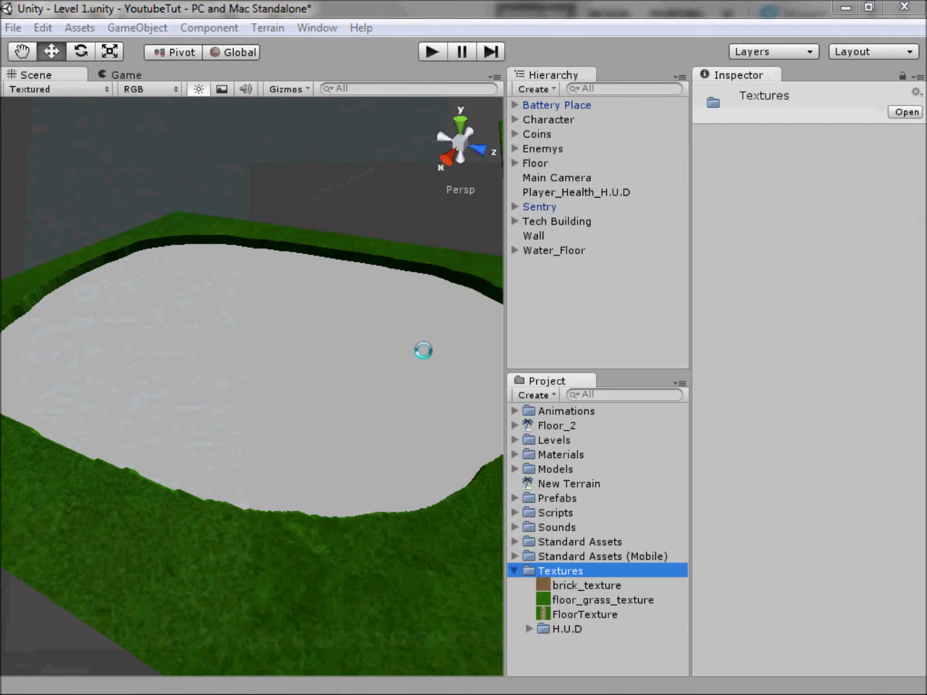
{"action": "left_click", "coordinate": [418, 394]}
{"action": "left_click_drag", "start_coordinate": [559, 667], "coordinate": [274, 372]}
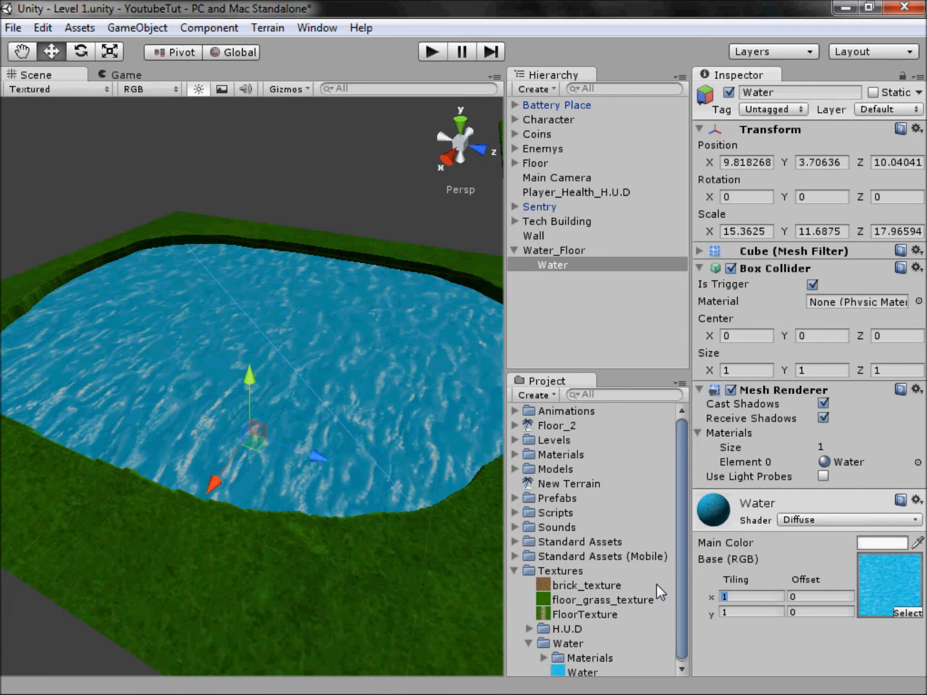
Step: Set the Water material's texture tiling to 5 on both x and y
{"action": "type", "text": "5"}
{"action": "key", "text": "Tab"}
{"action": "type", "text": "5"}
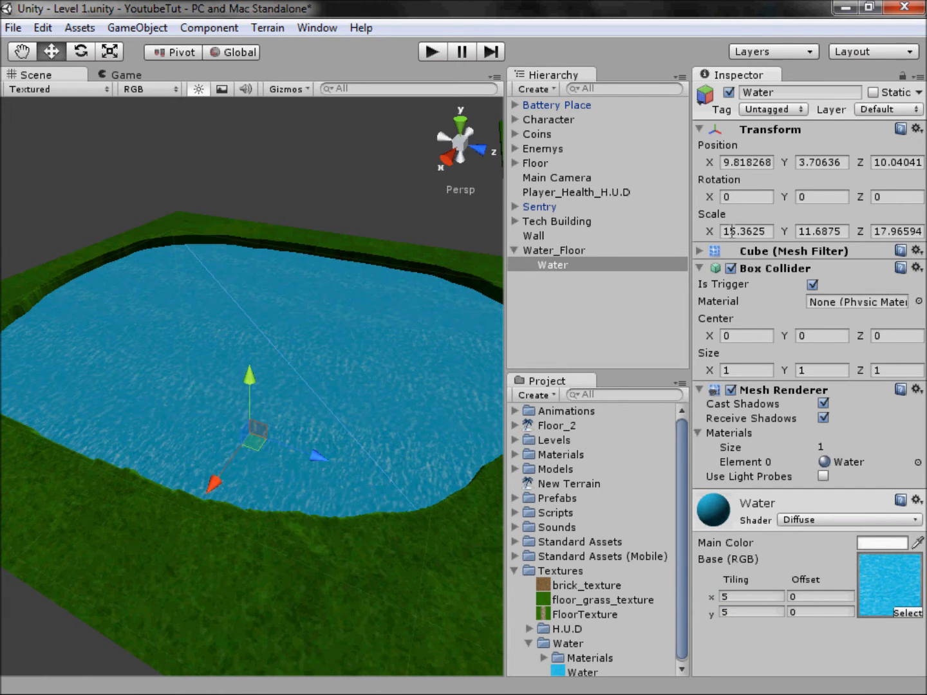
Step: Deactivate the Water cube and look straight down into the empty pit
{"action": "left_click", "coordinate": [293, 114]}
{"action": "middle_click_drag", "start_coordinate": [458, 516], "coordinate": [444, 570]}
{"action": "left_click", "coordinate": [411, 327]}
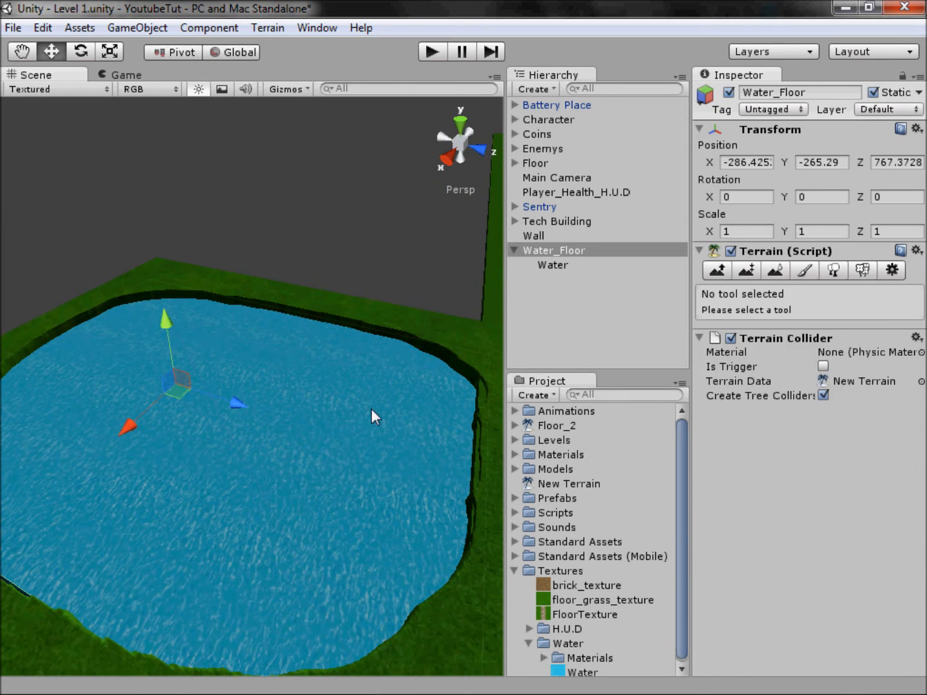
{"action": "left_click", "coordinate": [371, 409]}
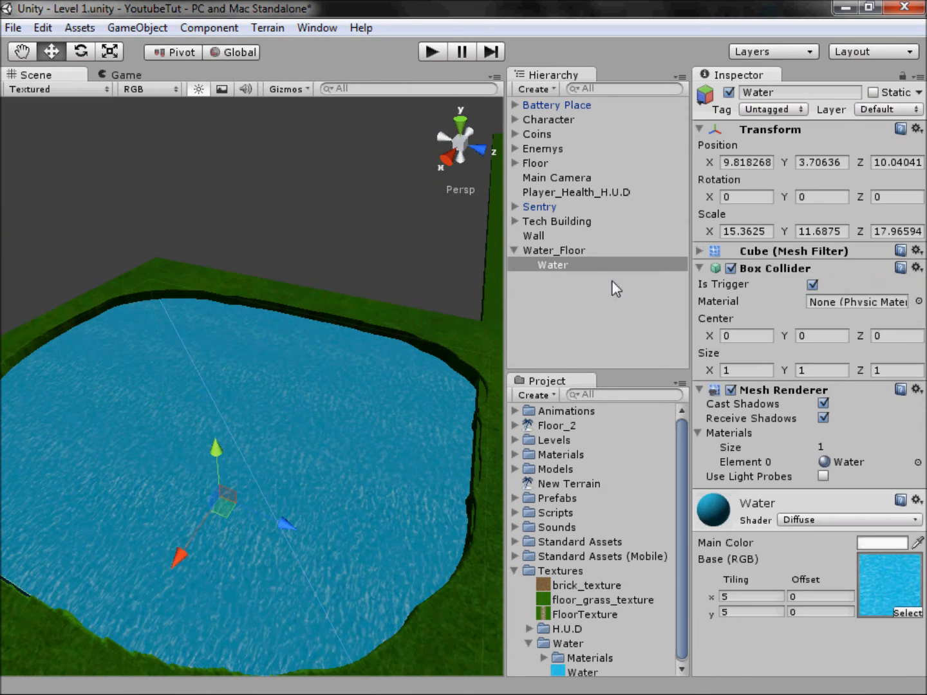
{"action": "left_click", "coordinate": [729, 93]}
{"action": "left_click", "coordinate": [460, 124]}
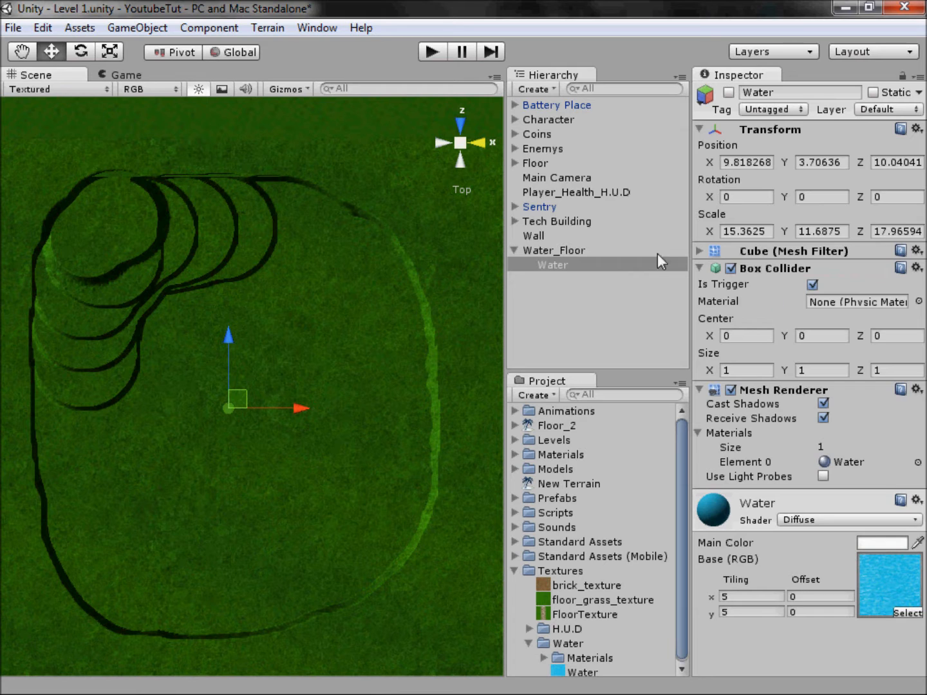
Step: Add the Water image as a second paint texture on the Water_Floor terrain, keeping the default tile size
{"action": "left_click", "coordinate": [549, 249]}
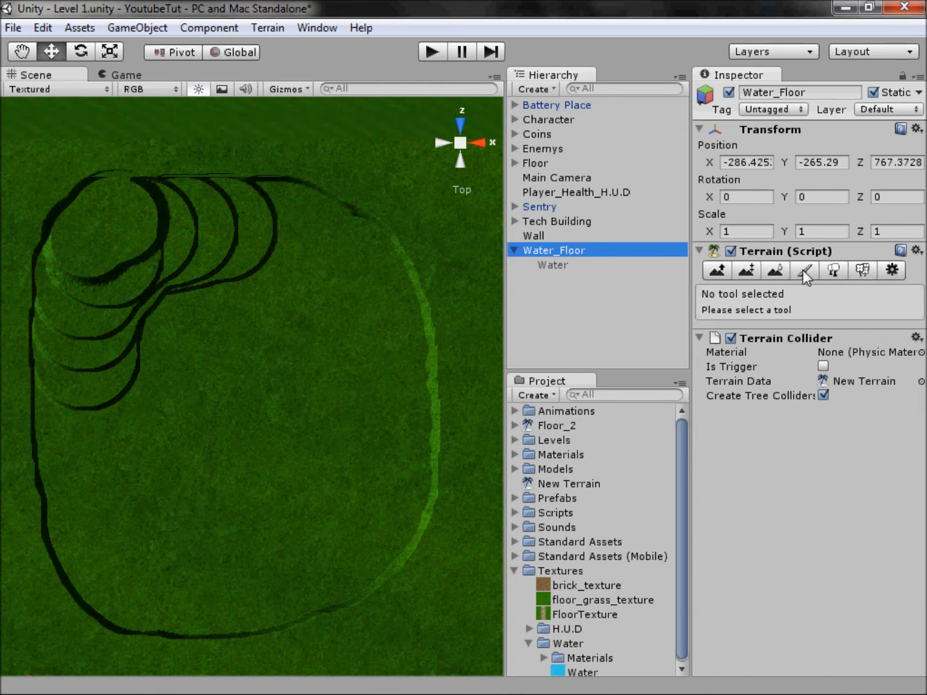
{"action": "left_click", "coordinate": [805, 271]}
{"action": "left_click", "coordinate": [858, 555]}
{"action": "left_click", "coordinate": [848, 562]}
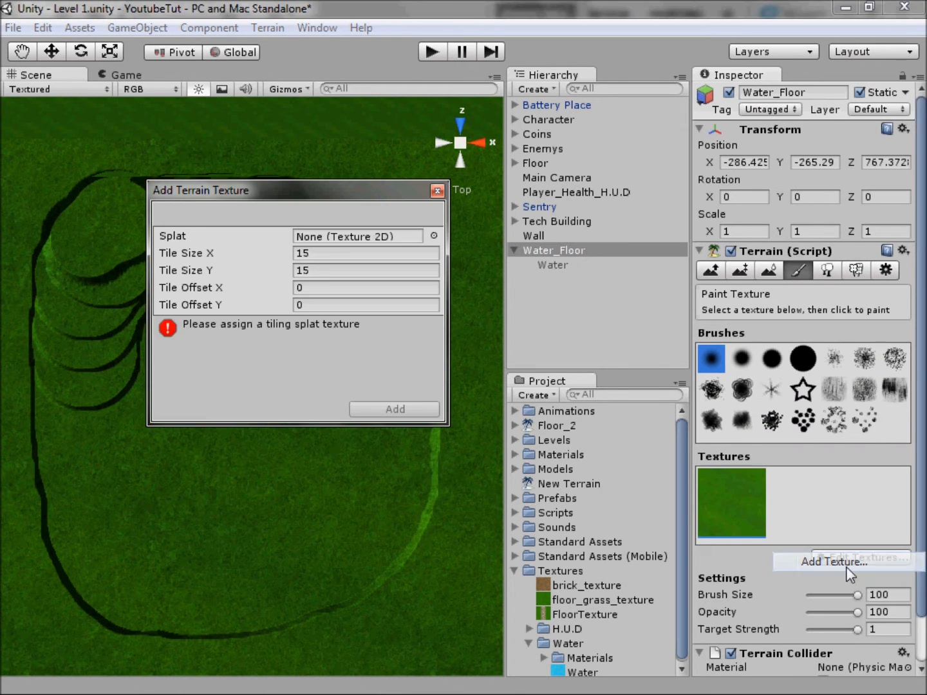
{"action": "left_click", "coordinate": [434, 235]}
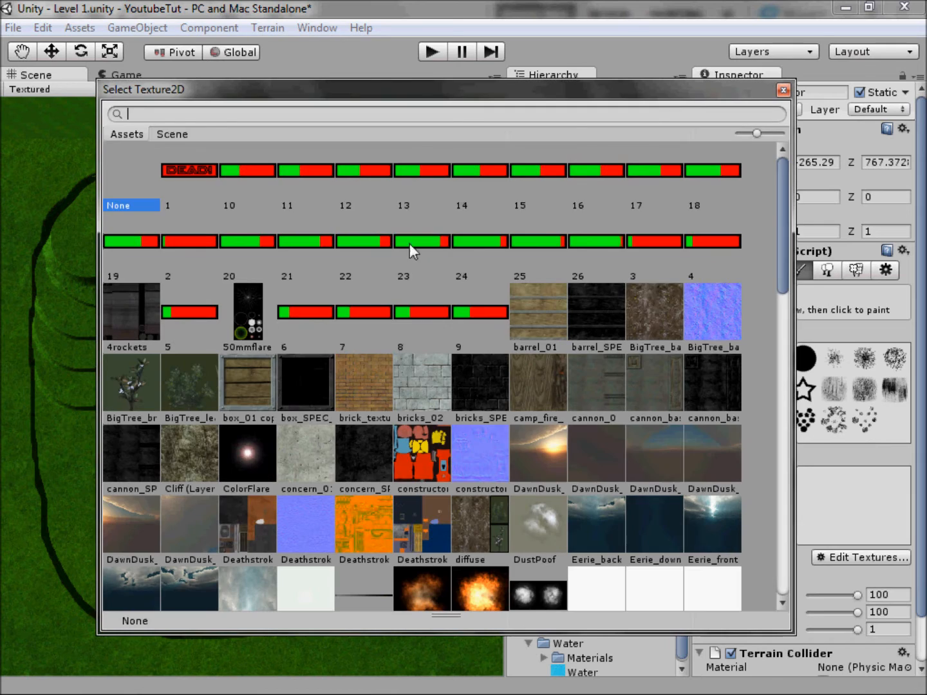
{"action": "type", "text": "water"}
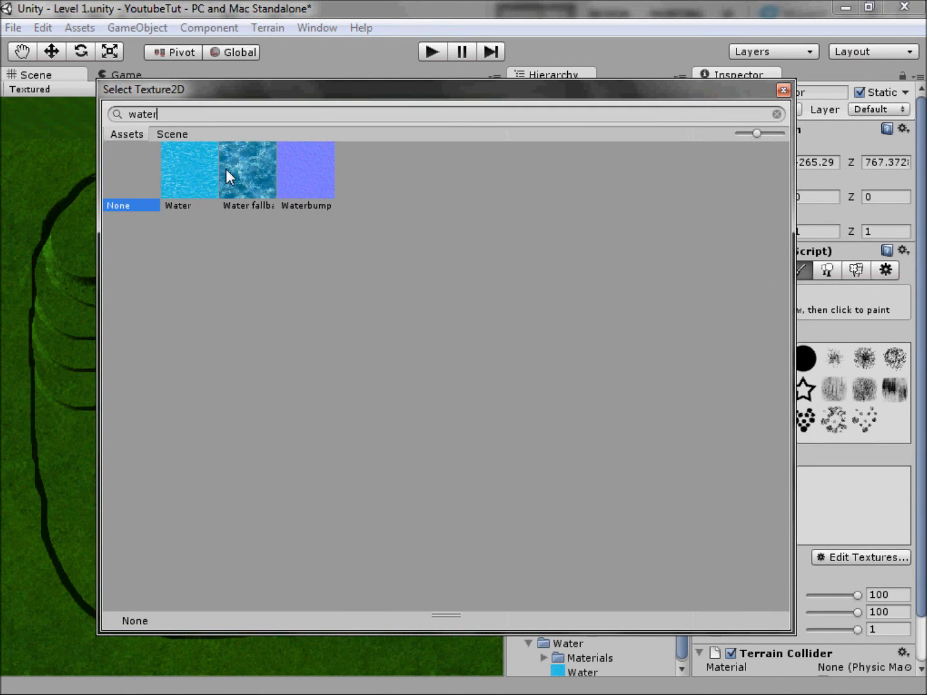
{"action": "double_click", "coordinate": [191, 190]}
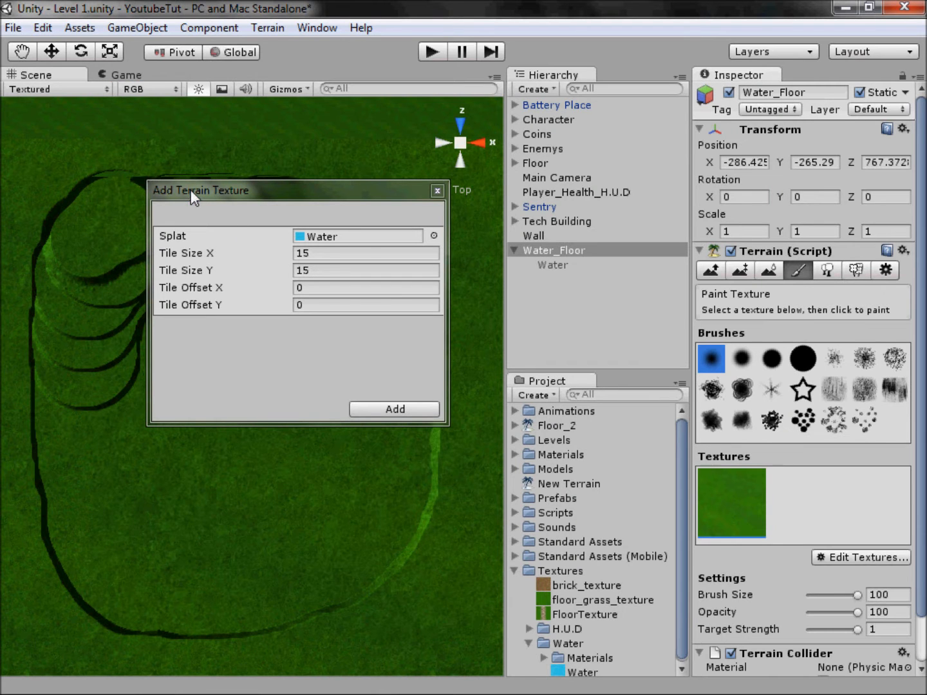
{"action": "left_click", "coordinate": [405, 408]}
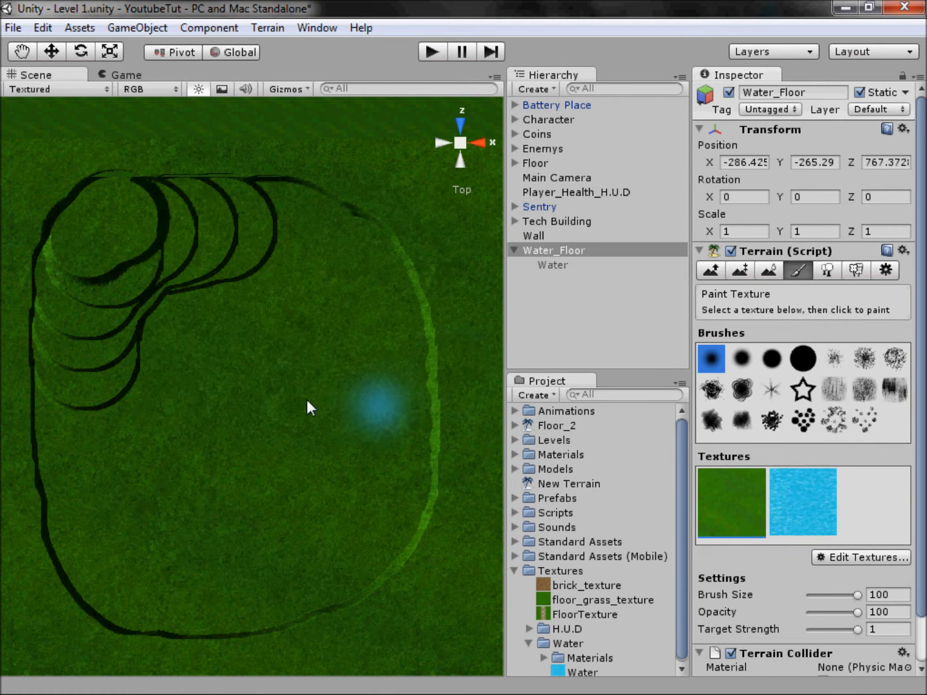
Step: Paint the Water texture over the pit's floor, walls and stepped pillar using the large solid round brush
{"action": "left_click", "coordinate": [802, 362]}
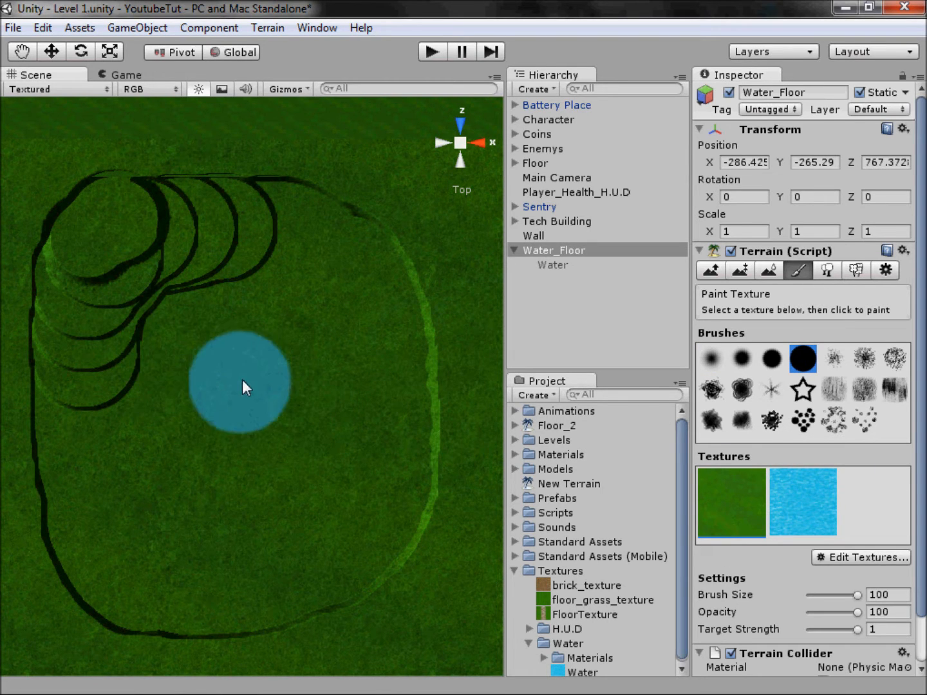
{"action": "left_click", "coordinate": [786, 492]}
{"action": "mouse_move", "coordinate": [200, 421]}
{"action": "left_mouse_down"}
{"action": "mouse_move", "coordinate": [161, 404]}
{"action": "mouse_move", "coordinate": [141, 470]}
{"action": "mouse_move", "coordinate": [336, 433]}
{"action": "left_mouse_up"}
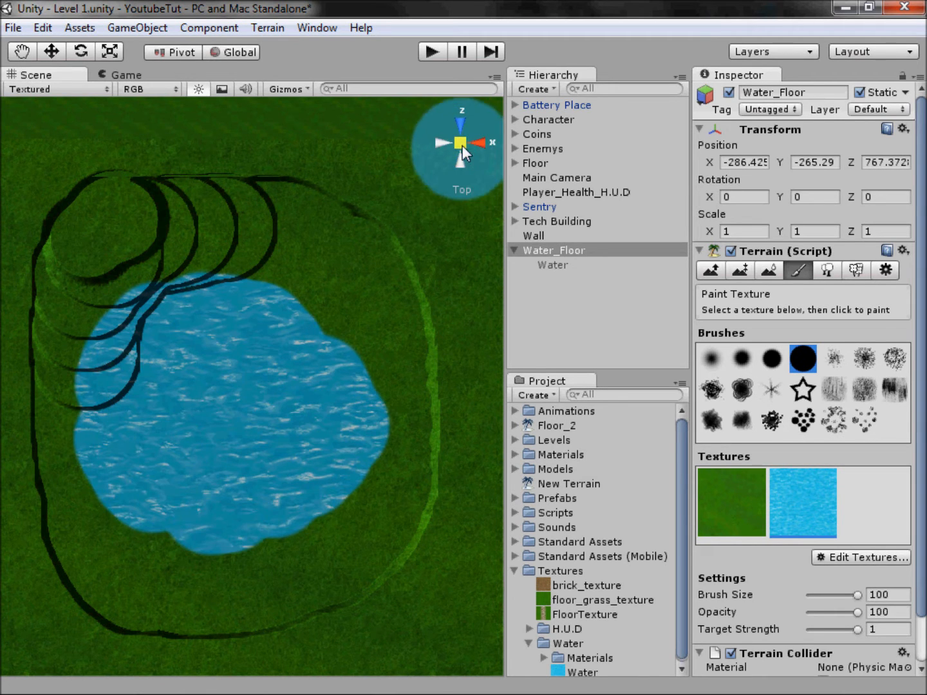
{"action": "left_click", "coordinate": [462, 145]}
{"action": "mouse_move", "coordinate": [317, 451]}
{"action": "left_mouse_down"}
{"action": "mouse_move", "coordinate": [280, 432]}
{"action": "mouse_move", "coordinate": [161, 437]}
{"action": "mouse_move", "coordinate": [89, 490]}
{"action": "mouse_move", "coordinate": [103, 499]}
{"action": "mouse_move", "coordinate": [344, 402]}
{"action": "left_mouse_up"}
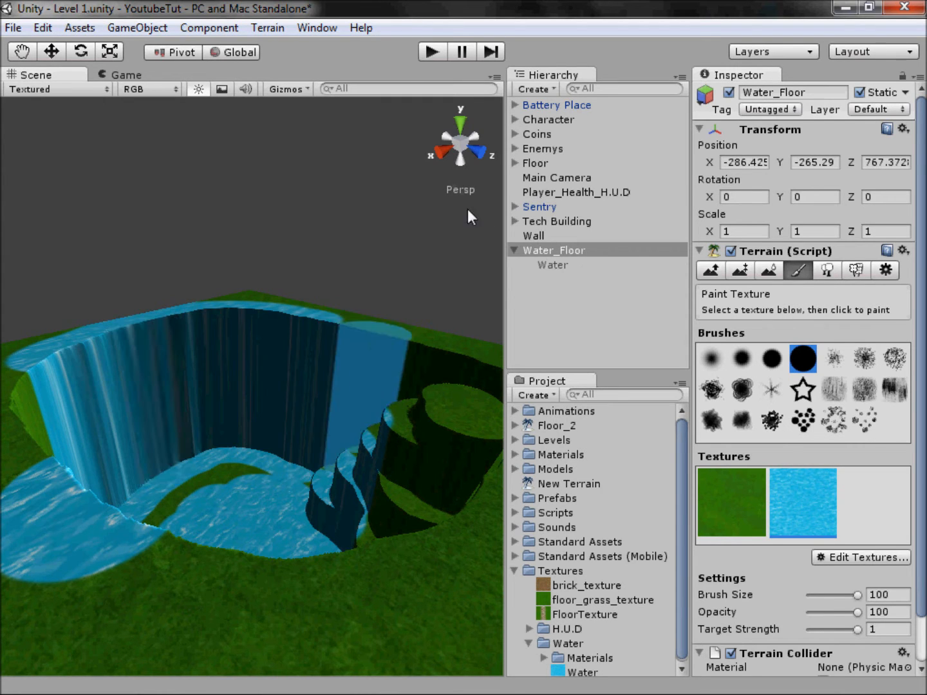
{"action": "left_click_drag", "start_coordinate": [210, 482], "coordinate": [432, 460]}
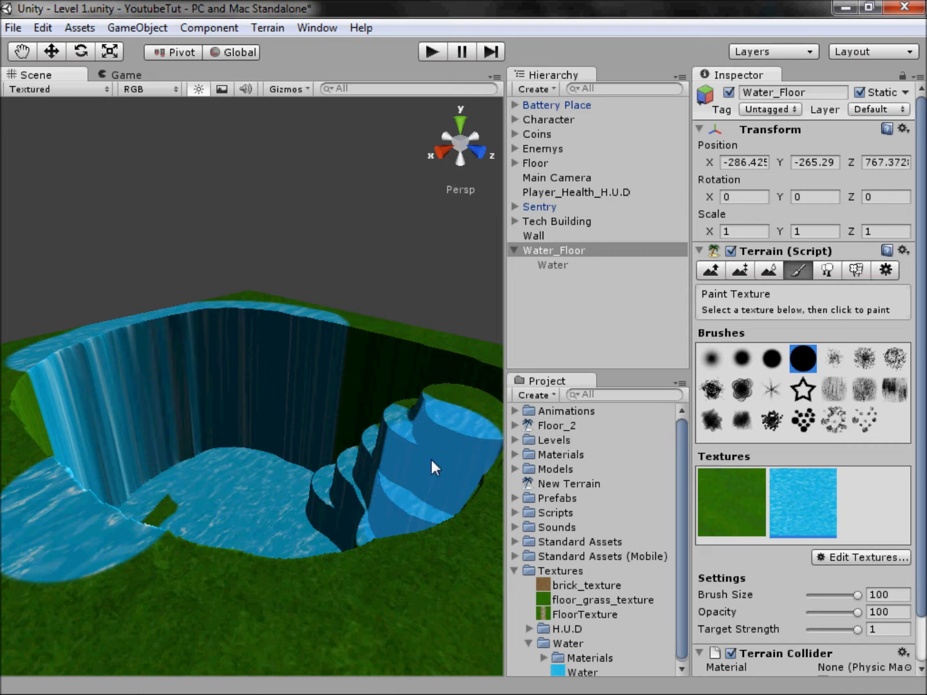
{"action": "mouse_move", "coordinate": [355, 403]}
{"action": "left_mouse_down", "text": "alt"}
{"action": "mouse_move", "coordinate": [314, 454]}
{"action": "mouse_move", "coordinate": [300, 570]}
{"action": "mouse_move", "coordinate": [458, 622]}
{"action": "mouse_move", "coordinate": [841, 578]}
{"action": "mouse_move", "coordinate": [846, 560]}
{"action": "left_mouse_up", "text": "alt"}
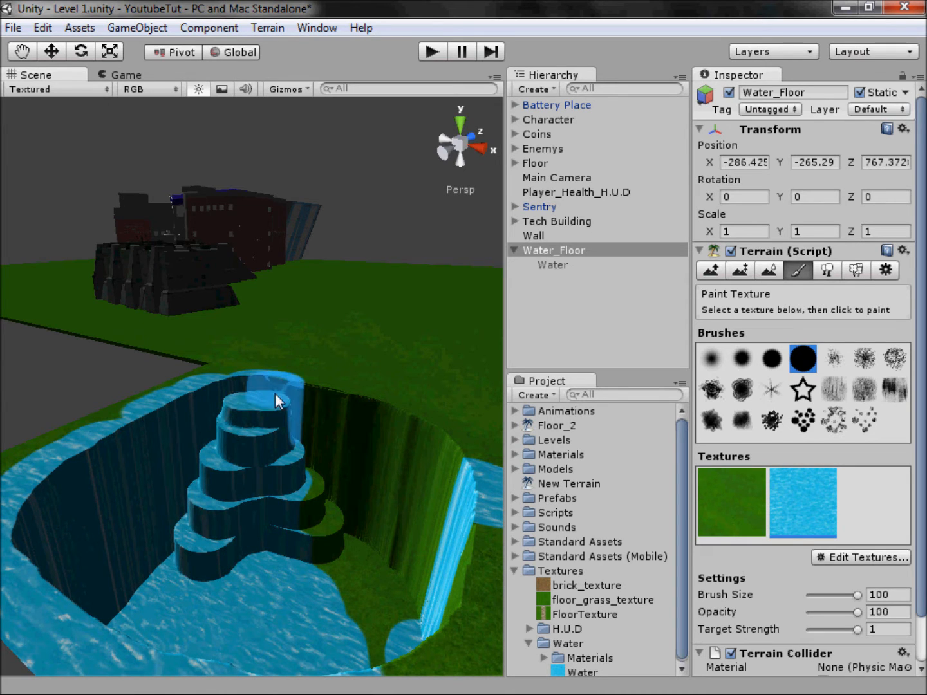
{"action": "mouse_move", "coordinate": [321, 431]}
{"action": "left_mouse_down"}
{"action": "mouse_move", "coordinate": [349, 467]}
{"action": "mouse_move", "coordinate": [385, 485]}
{"action": "mouse_move", "coordinate": [423, 548]}
{"action": "left_mouse_up"}
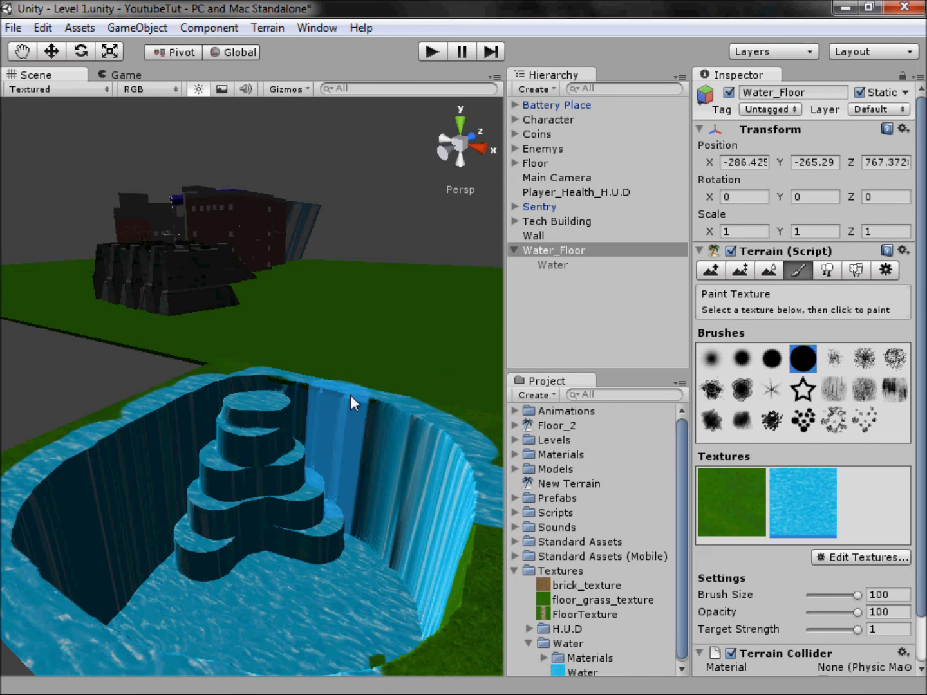
{"action": "left_click_drag", "start_coordinate": [263, 519], "coordinate": [552, 592], "text": "alt"}
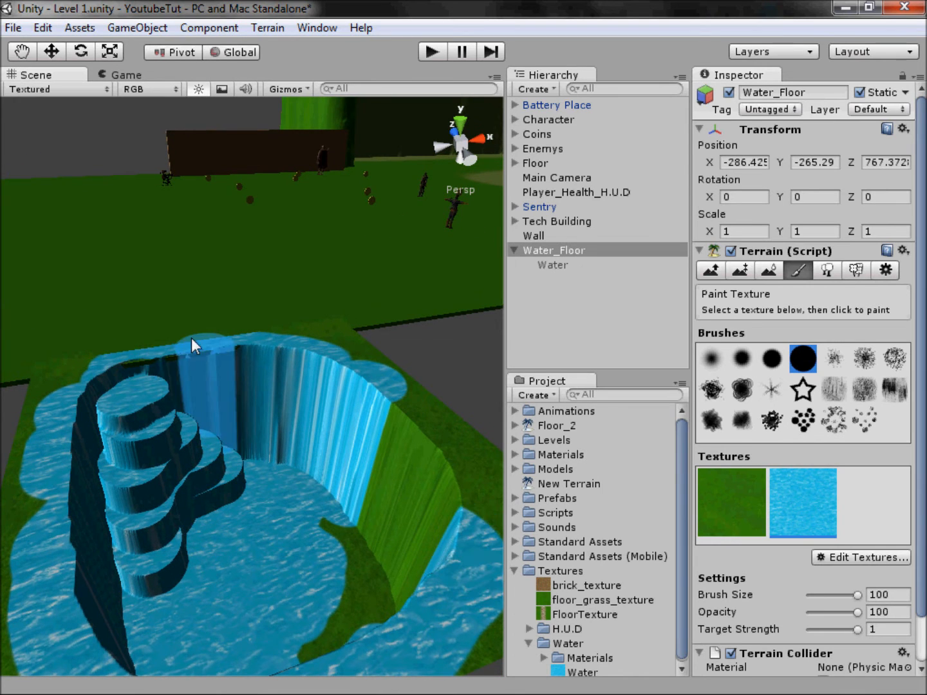
{"action": "left_click_drag", "start_coordinate": [256, 495], "coordinate": [379, 478], "text": "alt"}
{"action": "mouse_move", "coordinate": [331, 642]}
{"action": "left_mouse_down"}
{"action": "mouse_move", "coordinate": [379, 568]}
{"action": "mouse_move", "coordinate": [306, 526]}
{"action": "mouse_move", "coordinate": [255, 541]}
{"action": "mouse_move", "coordinate": [291, 576]}
{"action": "mouse_move", "coordinate": [289, 647]}
{"action": "mouse_move", "coordinate": [408, 664]}
{"action": "mouse_move", "coordinate": [471, 535]}
{"action": "mouse_move", "coordinate": [281, 472]}
{"action": "mouse_move", "coordinate": [358, 599]}
{"action": "mouse_move", "coordinate": [259, 46]}
{"action": "mouse_move", "coordinate": [173, 8]}
{"action": "left_mouse_up"}
{"action": "left_click_drag", "start_coordinate": [156, 259], "coordinate": [284, 270], "text": "alt"}
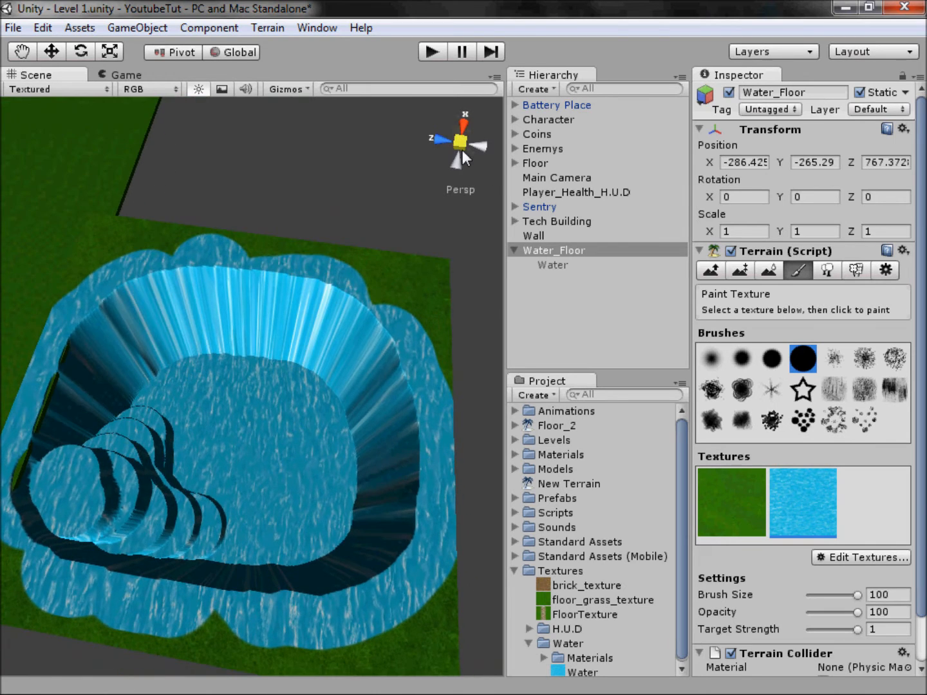
Step: Switch to the grass texture and the soft round brush, try painting the pit's rim from above, and undo the stroke
{"action": "left_click", "coordinate": [461, 148]}
{"action": "left_click", "coordinate": [469, 137]}
{"action": "left_click", "coordinate": [764, 477]}
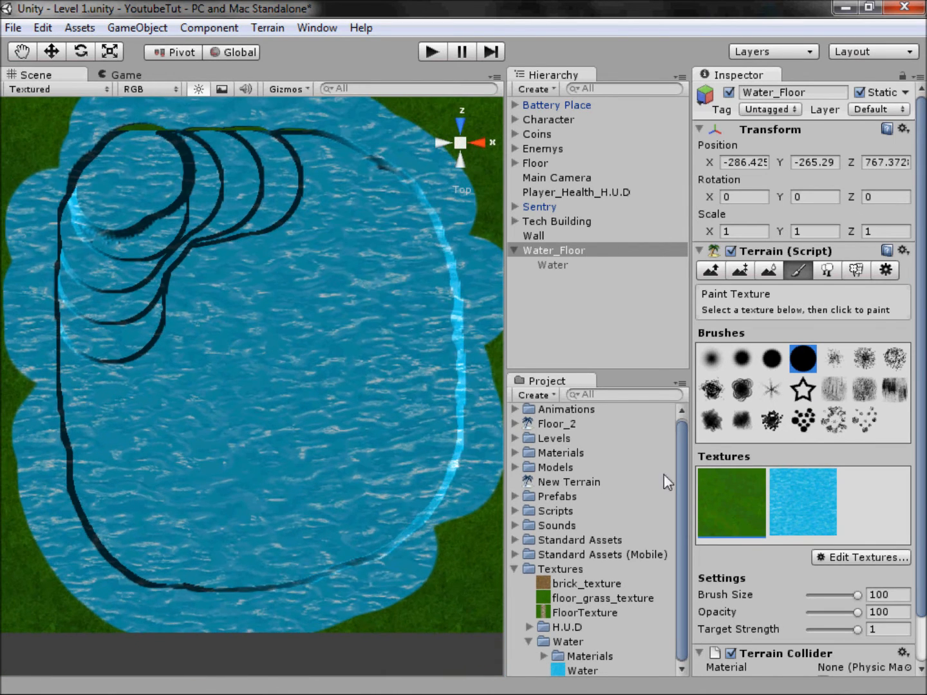
{"action": "scroll", "coordinate": [409, 466], "scroll_direction": "down", "scroll_amount": 3}
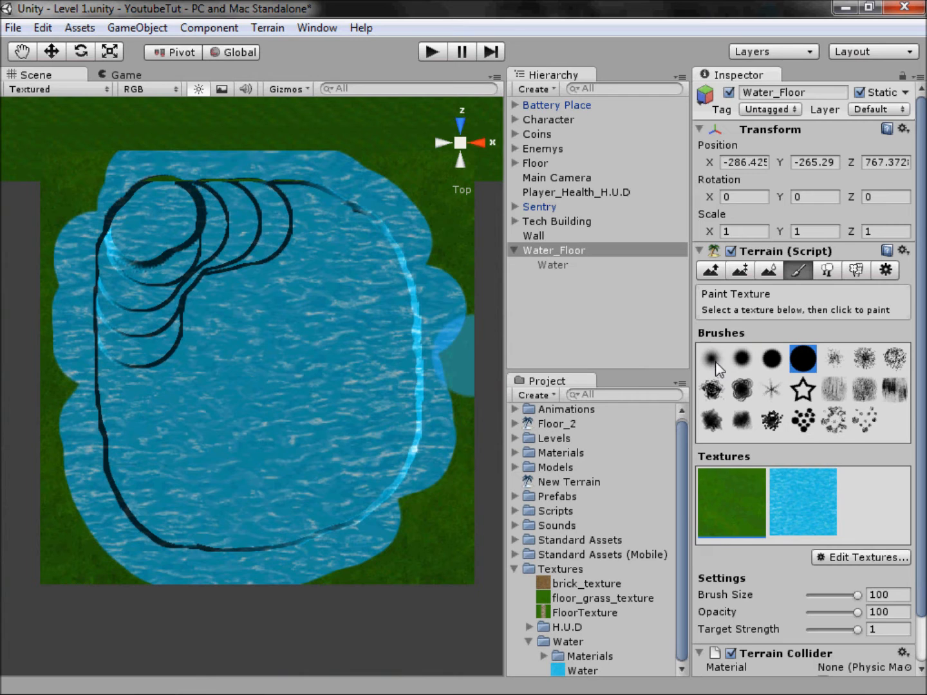
{"action": "left_click_drag", "start_coordinate": [448, 344], "coordinate": [448, 306]}
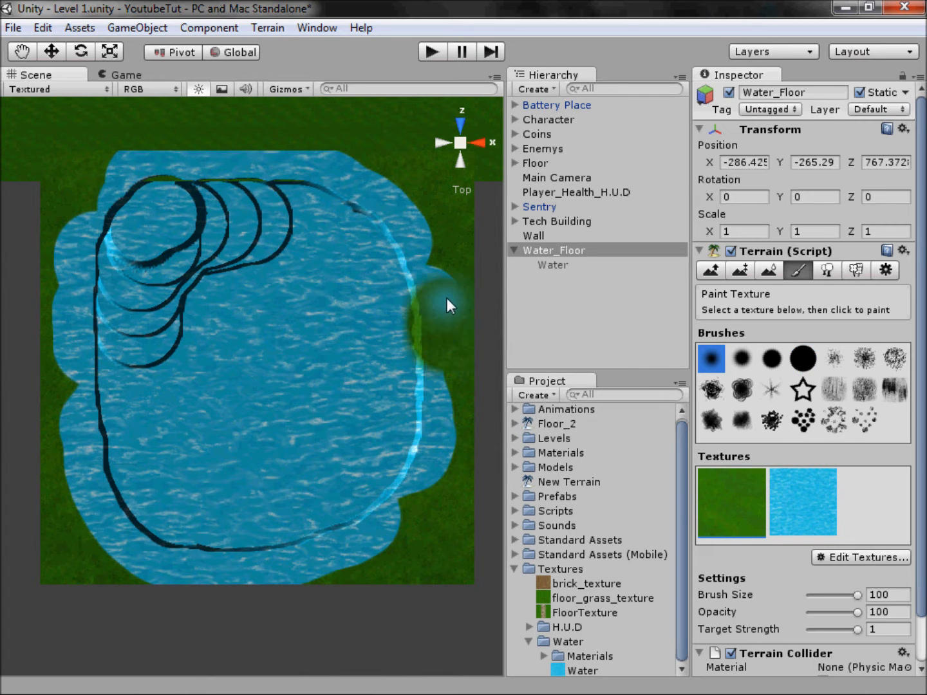
{"action": "left_click", "coordinate": [475, 143]}
{"action": "mouse_move", "coordinate": [444, 174]}
{"action": "left_mouse_down", "text": "alt"}
{"action": "mouse_move", "coordinate": [317, 312]}
{"action": "mouse_move", "coordinate": [891, 373]}
{"action": "mouse_move", "coordinate": [775, 372]}
{"action": "left_mouse_up", "text": "alt"}
{"action": "key", "text": "ctrl+z"}
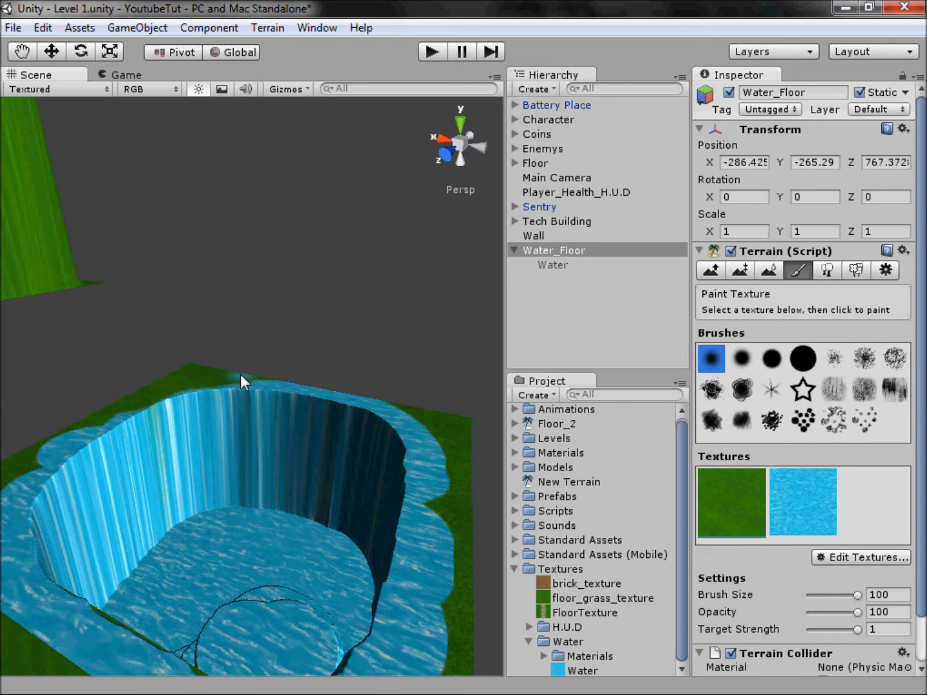
Step: Paint grass over the water texture that spills onto the ground around the pit's rim
{"action": "mouse_move", "coordinate": [316, 386]}
{"action": "left_mouse_down"}
{"action": "mouse_move", "coordinate": [305, 386]}
{"action": "mouse_move", "coordinate": [366, 405]}
{"action": "left_mouse_up"}
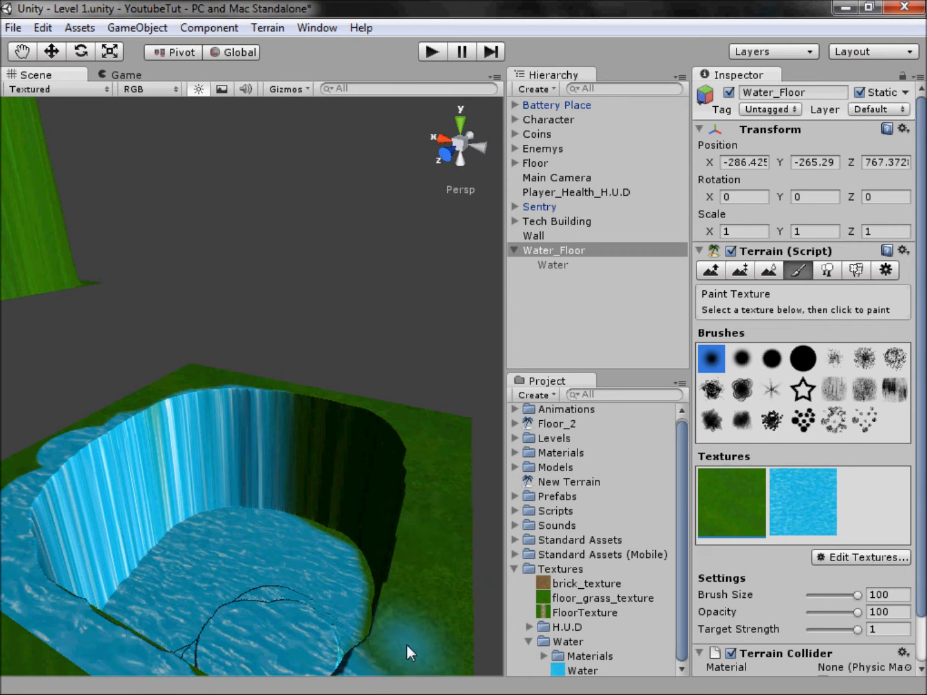
{"action": "middle_click_drag", "start_coordinate": [102, 420], "coordinate": [209, 380]}
{"action": "left_click_drag", "start_coordinate": [175, 385], "coordinate": [130, 409]}
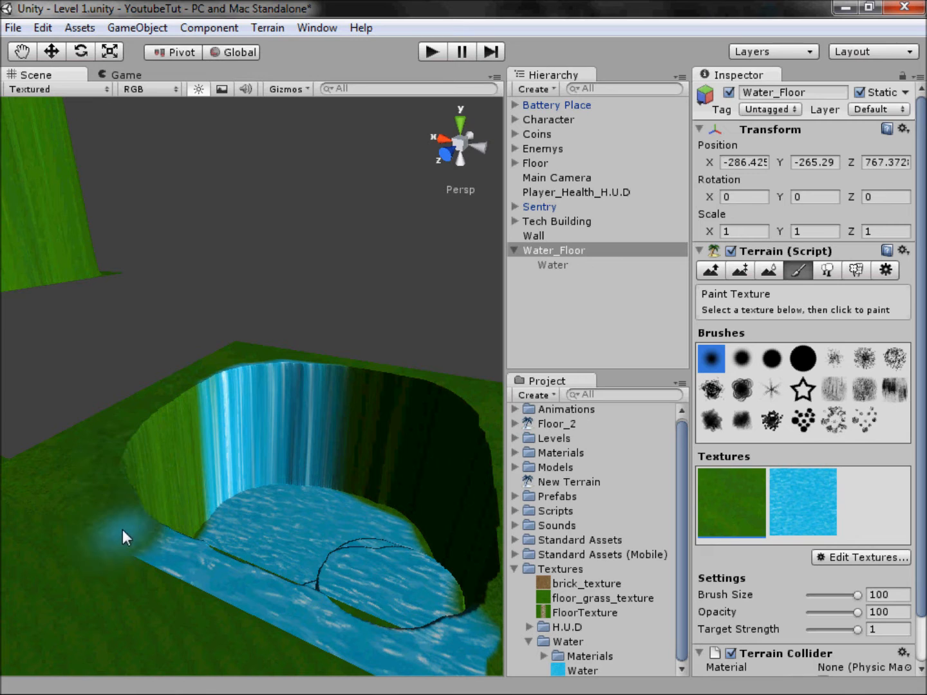
{"action": "mouse_move", "coordinate": [177, 566]}
{"action": "left_mouse_down"}
{"action": "mouse_move", "coordinate": [369, 641]}
{"action": "mouse_move", "coordinate": [479, 642]}
{"action": "left_mouse_up"}
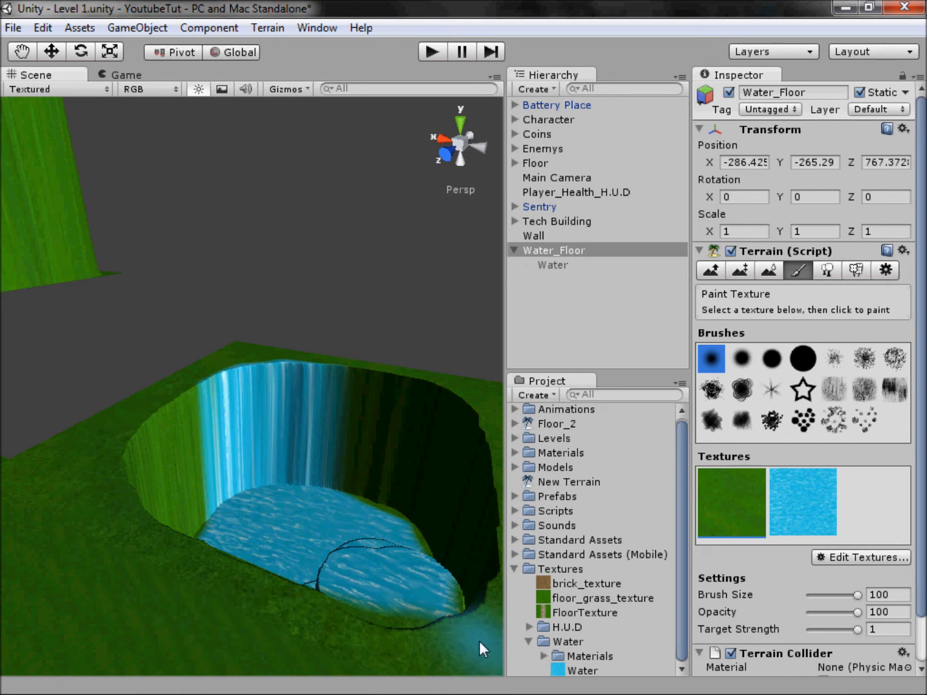
{"action": "middle_click_drag", "start_coordinate": [235, 559], "coordinate": [125, 595]}
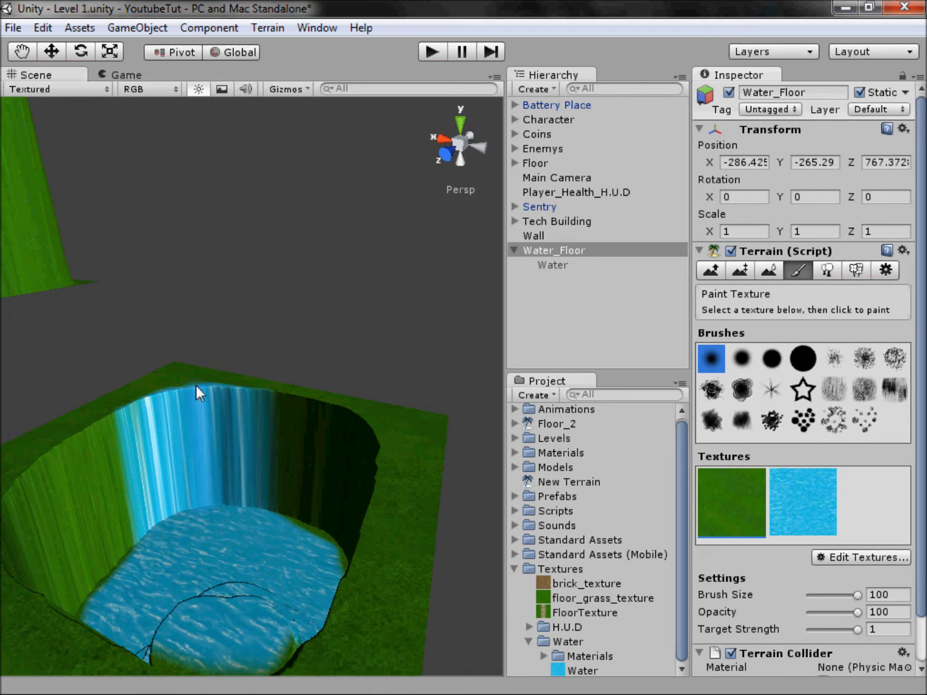
{"action": "left_click_drag", "start_coordinate": [195, 386], "coordinate": [324, 489]}
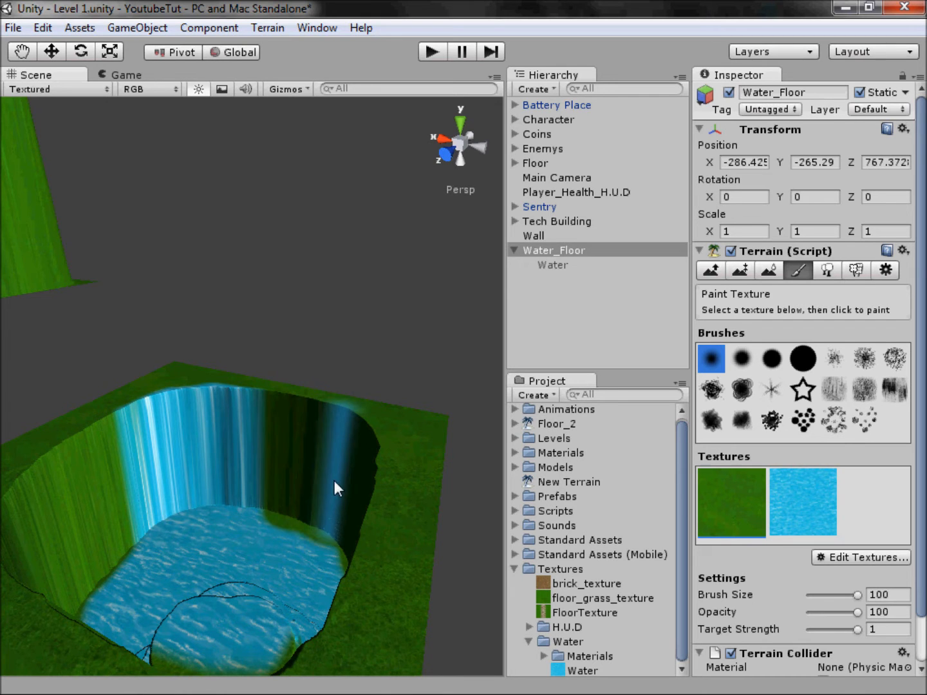
Step: Repaint the pit's inner walls and the floor edges with the Water texture using the soft round brush
{"action": "left_click", "coordinate": [794, 495]}
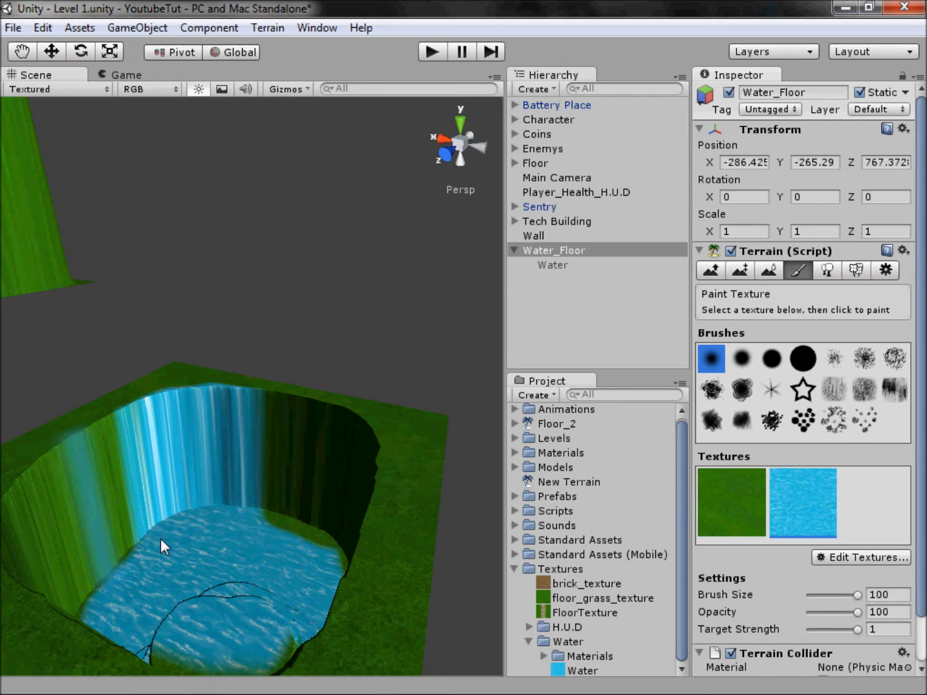
{"action": "mouse_move", "coordinate": [306, 544]}
{"action": "left_mouse_down"}
{"action": "mouse_move", "coordinate": [293, 530]}
{"action": "mouse_move", "coordinate": [280, 537]}
{"action": "left_mouse_up"}
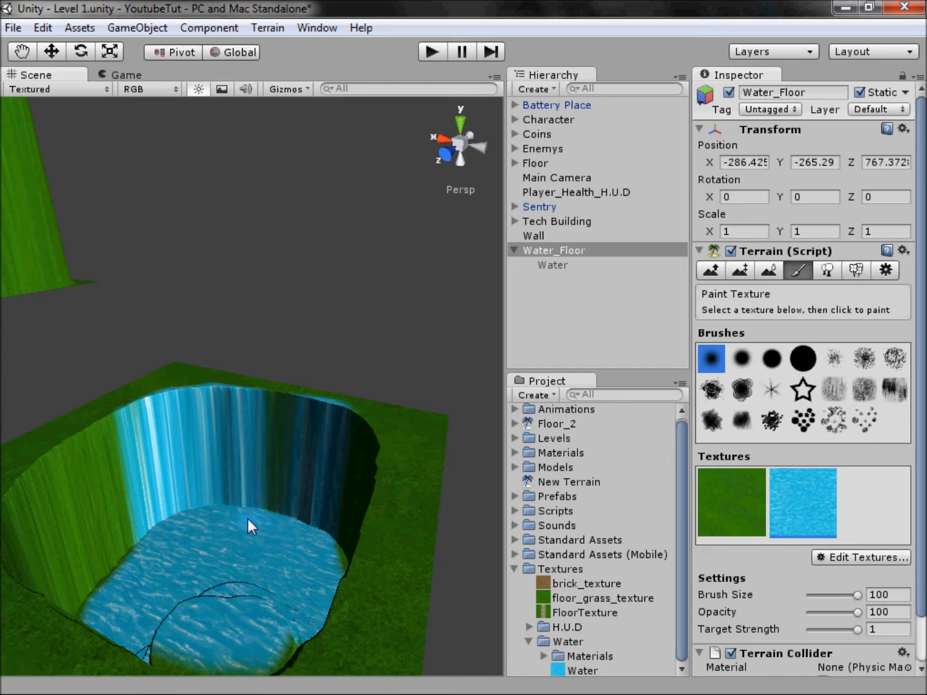
{"action": "left_click_drag", "start_coordinate": [301, 543], "coordinate": [658, 558], "text": "alt"}
{"action": "mouse_move", "coordinate": [368, 600]}
{"action": "left_mouse_down"}
{"action": "mouse_move", "coordinate": [426, 602]}
{"action": "mouse_move", "coordinate": [396, 531]}
{"action": "mouse_move", "coordinate": [149, 513]}
{"action": "mouse_move", "coordinate": [397, 511]}
{"action": "mouse_move", "coordinate": [374, 480]}
{"action": "mouse_move", "coordinate": [264, 484]}
{"action": "mouse_move", "coordinate": [158, 542]}
{"action": "mouse_move", "coordinate": [306, 600]}
{"action": "mouse_move", "coordinate": [639, 536]}
{"action": "left_mouse_up"}
Step: Paint grass along the outside of the rim, then cover the stray grass on the pit's wall and floor with the Water texture
{"action": "left_click", "coordinate": [738, 503]}
{"action": "scroll", "coordinate": [406, 515], "scroll_direction": "up", "scroll_amount": 5}
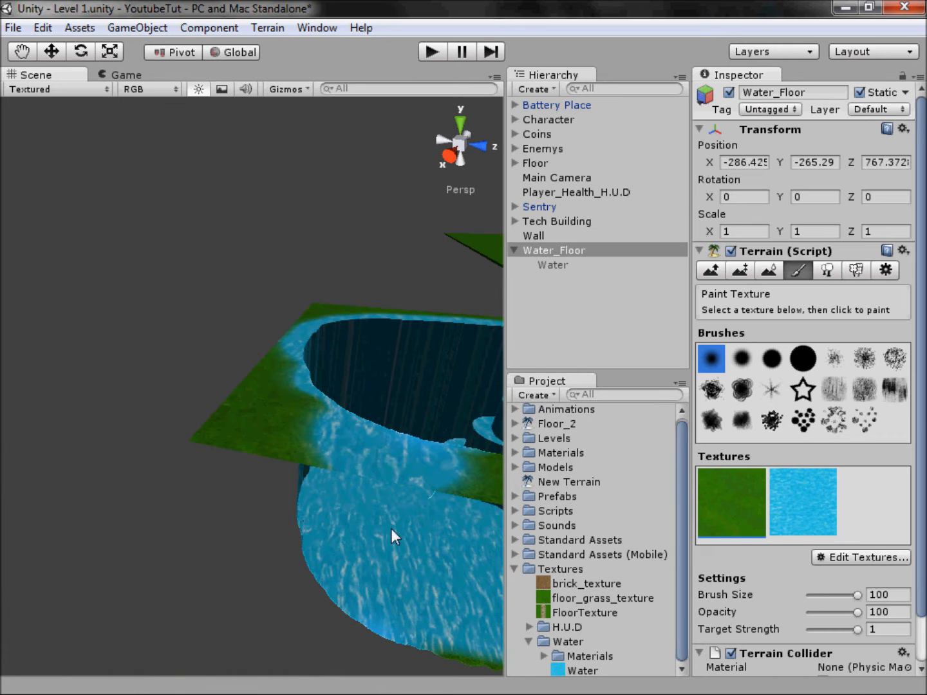
{"action": "left_click_drag", "start_coordinate": [386, 501], "coordinate": [37, 669], "text": "alt"}
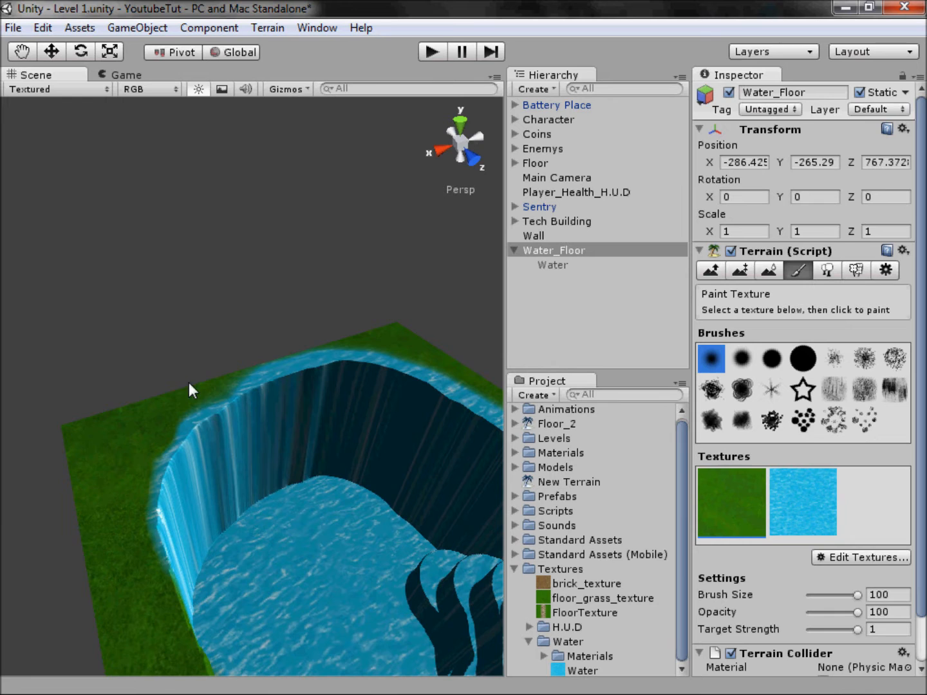
{"action": "mouse_move", "coordinate": [248, 373]}
{"action": "left_mouse_down"}
{"action": "mouse_move", "coordinate": [339, 357]}
{"action": "mouse_move", "coordinate": [410, 398]}
{"action": "left_mouse_up"}
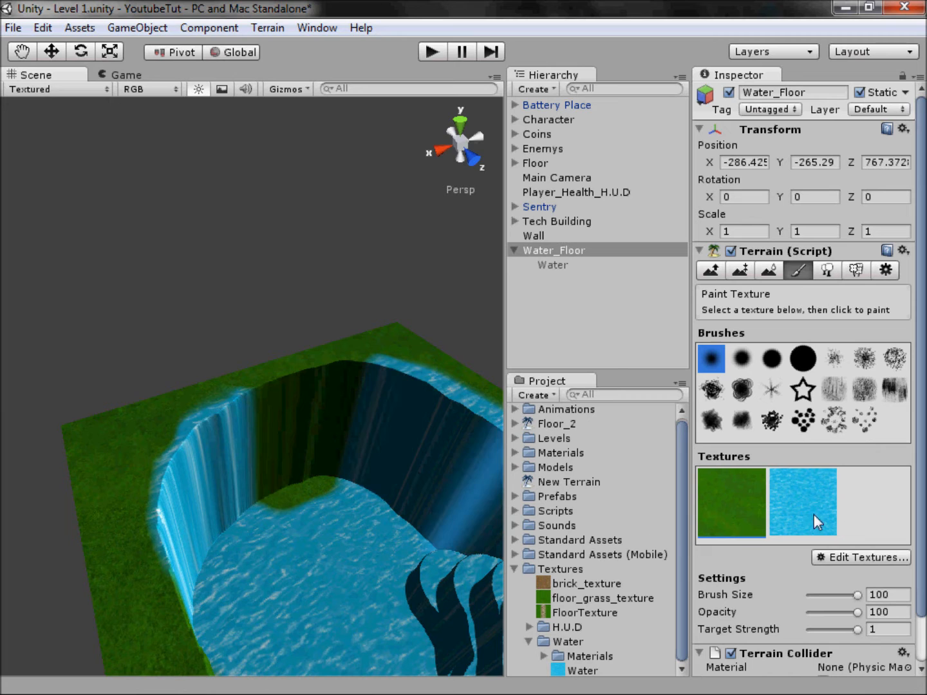
{"action": "mouse_move", "coordinate": [353, 511]}
{"action": "left_mouse_down"}
{"action": "mouse_move", "coordinate": [327, 466]}
{"action": "mouse_move", "coordinate": [277, 509]}
{"action": "mouse_move", "coordinate": [116, 517]}
{"action": "mouse_move", "coordinate": [94, 491]}
{"action": "mouse_move", "coordinate": [304, 456]}
{"action": "left_mouse_up"}
{"action": "mouse_move", "coordinate": [362, 464]}
{"action": "left_mouse_down"}
{"action": "mouse_move", "coordinate": [368, 449]}
{"action": "mouse_move", "coordinate": [357, 466]}
{"action": "left_mouse_up"}
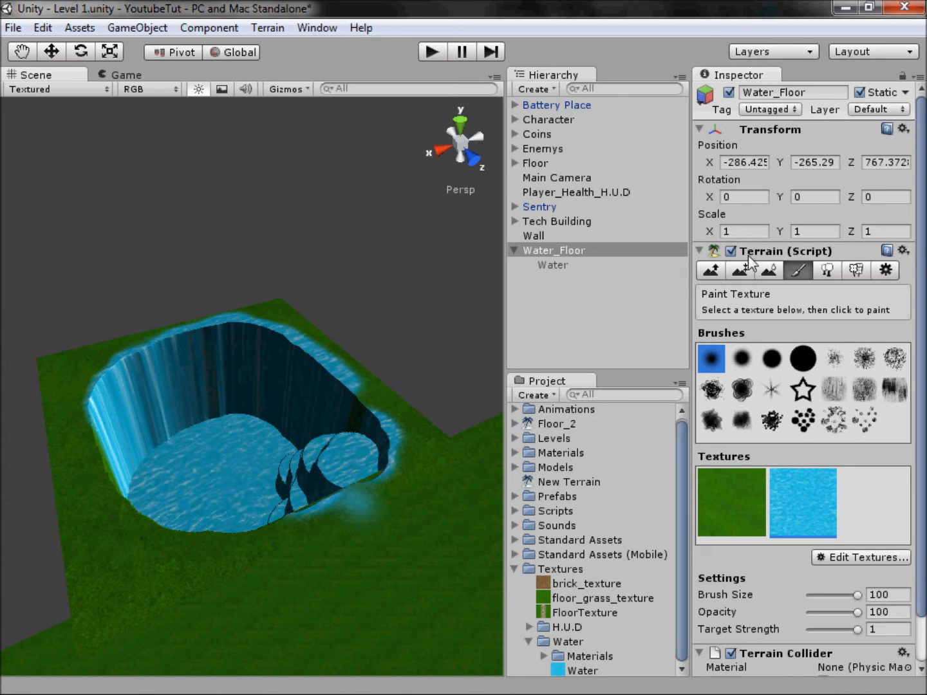
Step: Reactivate the Water cube and deselect it to view the filled pool
{"action": "left_click", "coordinate": [534, 256]}
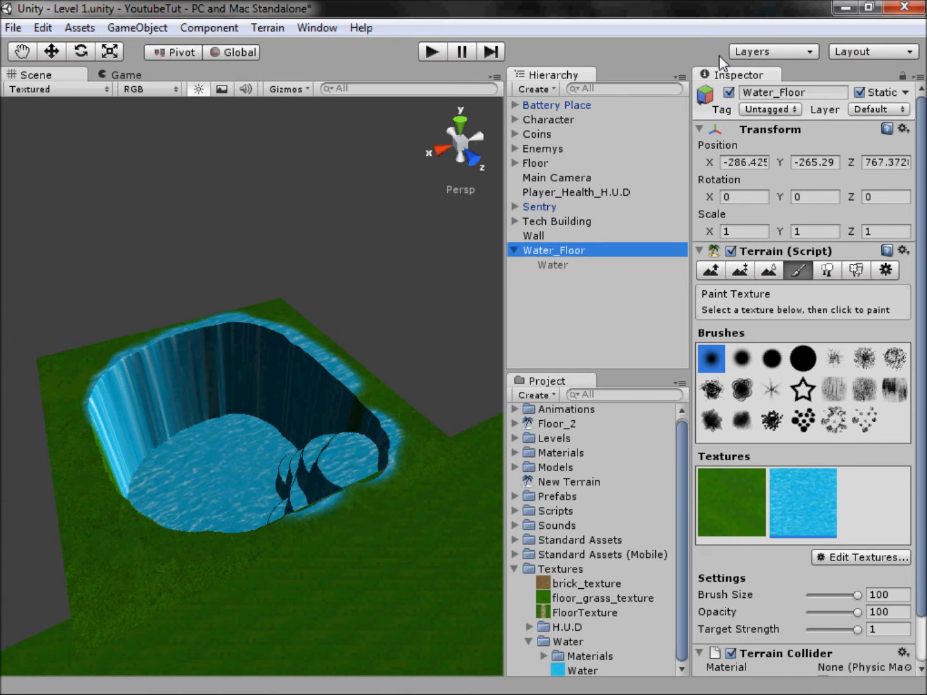
{"action": "left_click", "coordinate": [550, 264]}
{"action": "left_click", "coordinate": [269, 280]}
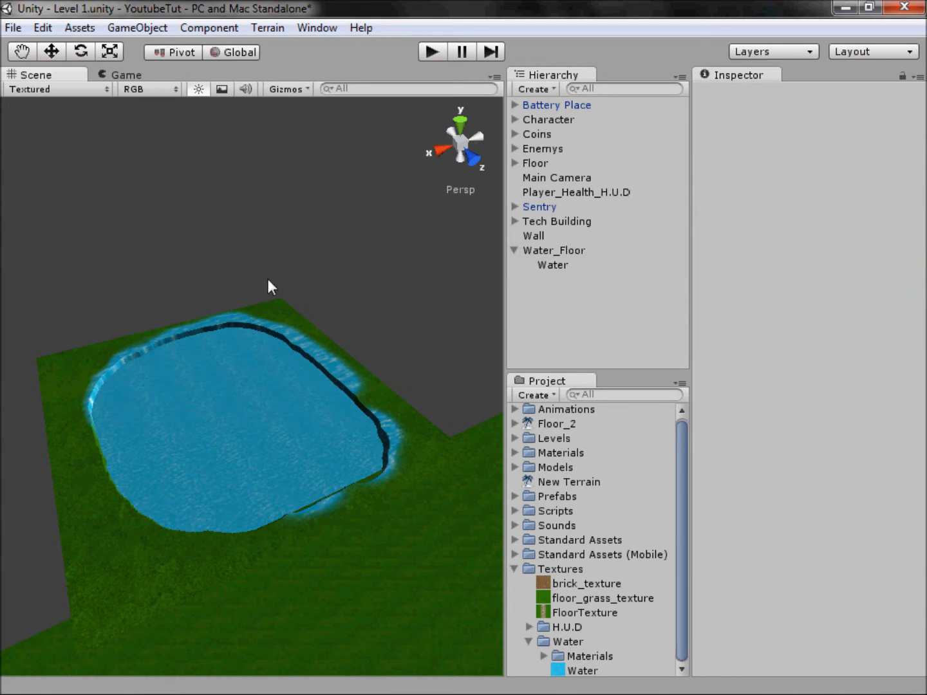
{"action": "left_click_drag", "start_coordinate": [377, 533], "coordinate": [397, 380], "text": "alt"}
Step: Play the level and walk the character across the grass to the edge of the water pool
{"action": "left_click", "coordinate": [431, 55]}
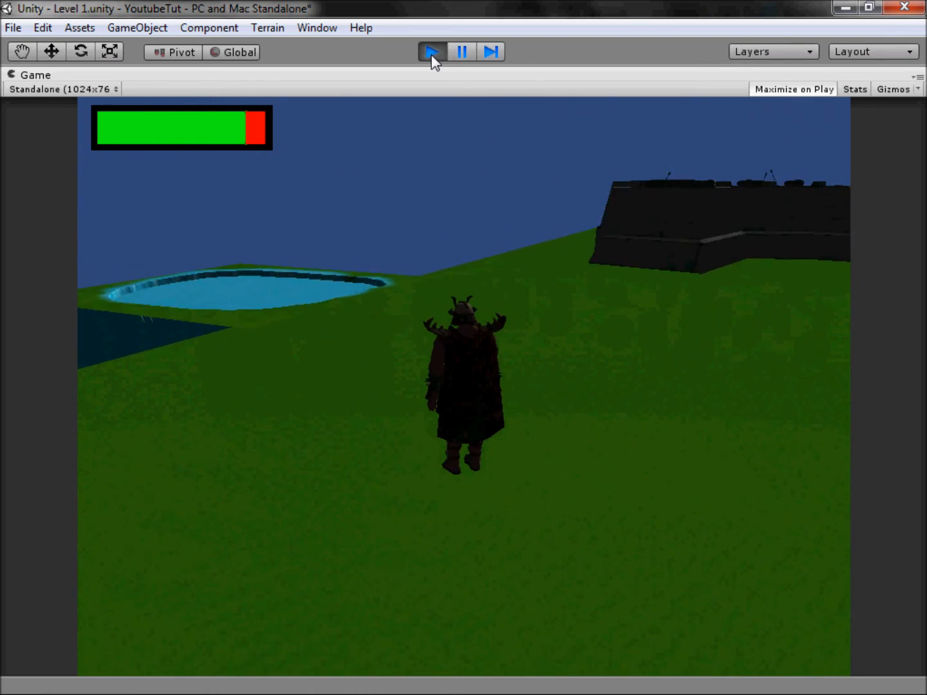
{"action": "key", "text": "w"}
{"action": "key", "text": "a"}
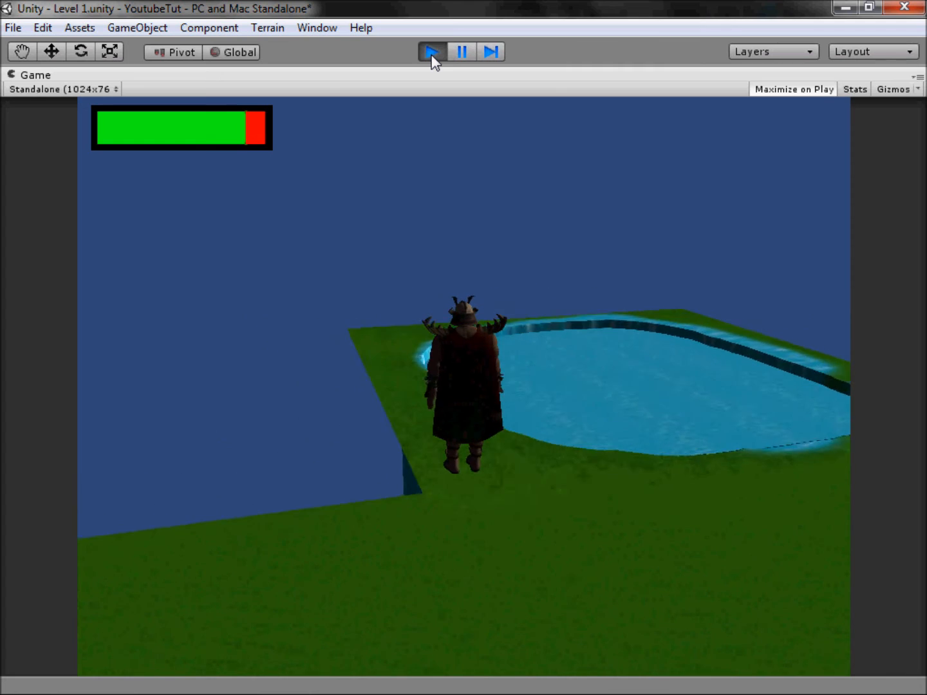
{"action": "key", "text": "d"}
{"action": "key", "text": "d"}
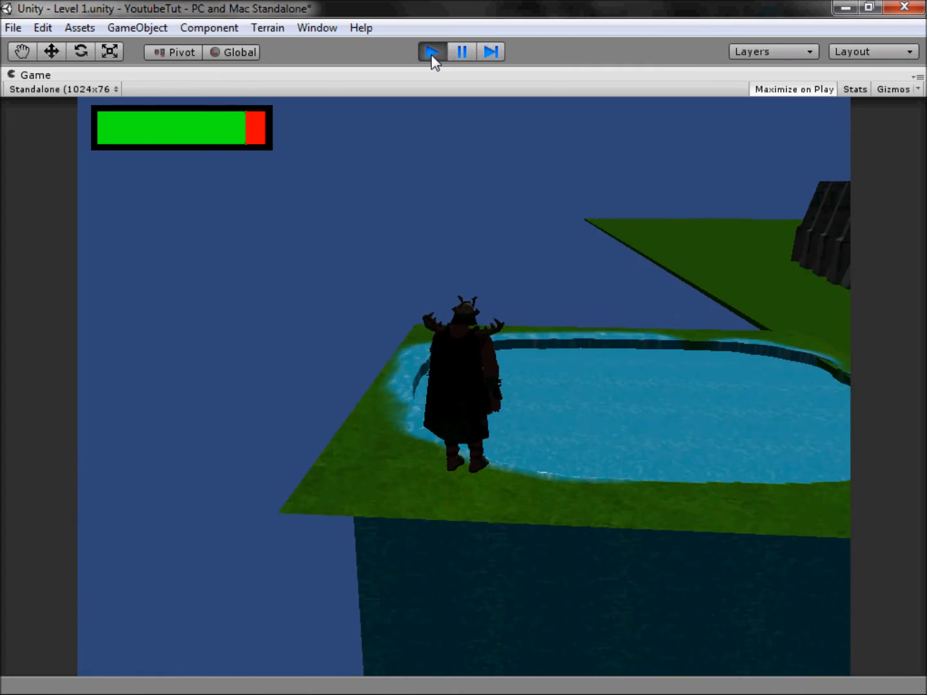
{"action": "key", "text": "w"}
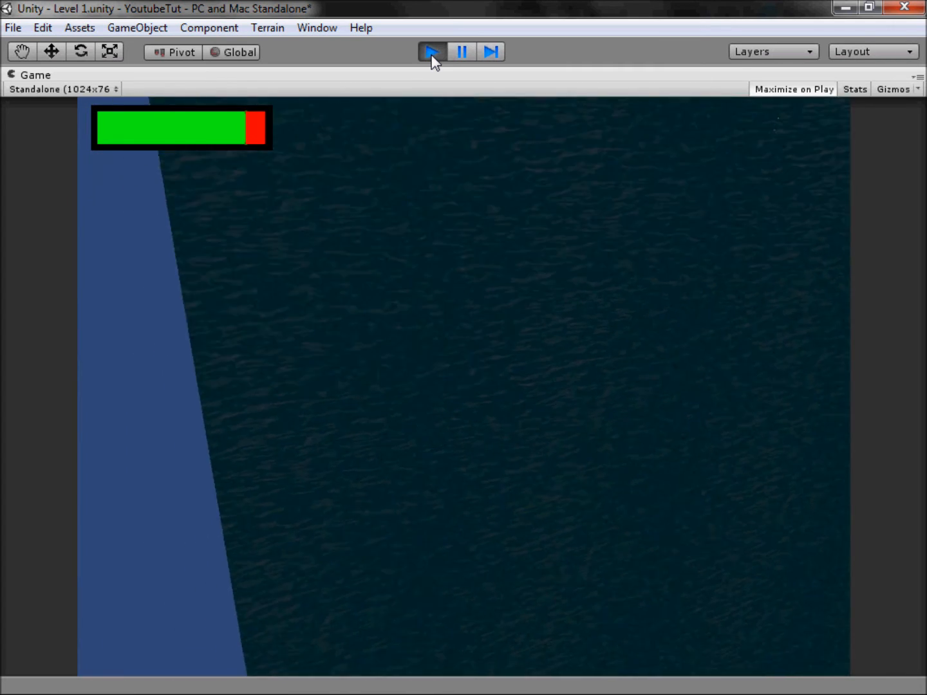
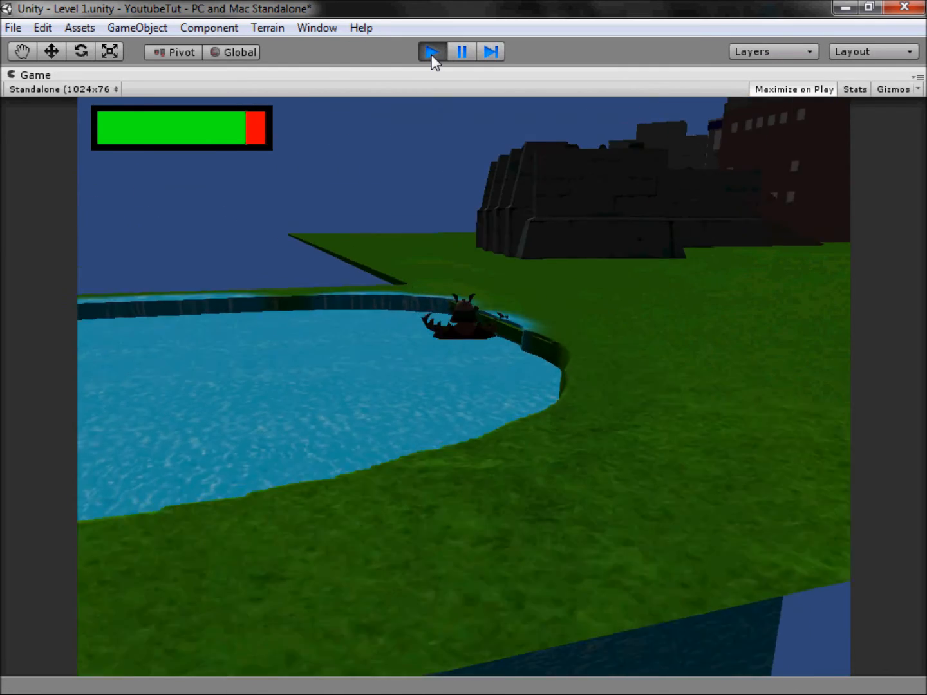
Step: Walk the character along the pool's edge, turn it back toward the coins and end the play test
{"action": "key", "text": "w"}
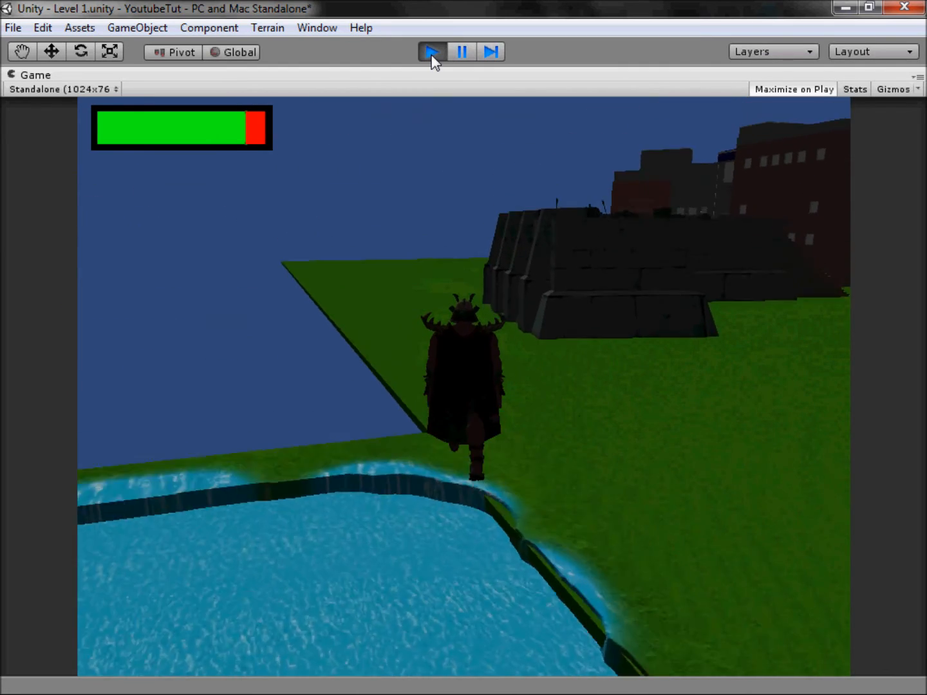
{"action": "key", "text": "d"}
{"action": "key", "text": "d"}
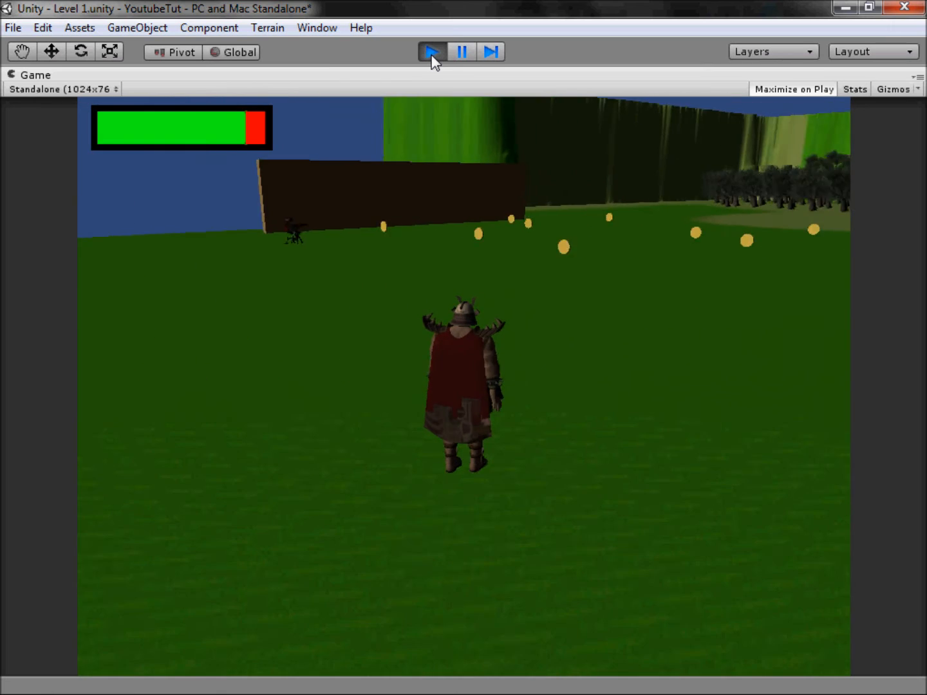
{"action": "left_click", "coordinate": [431, 54]}
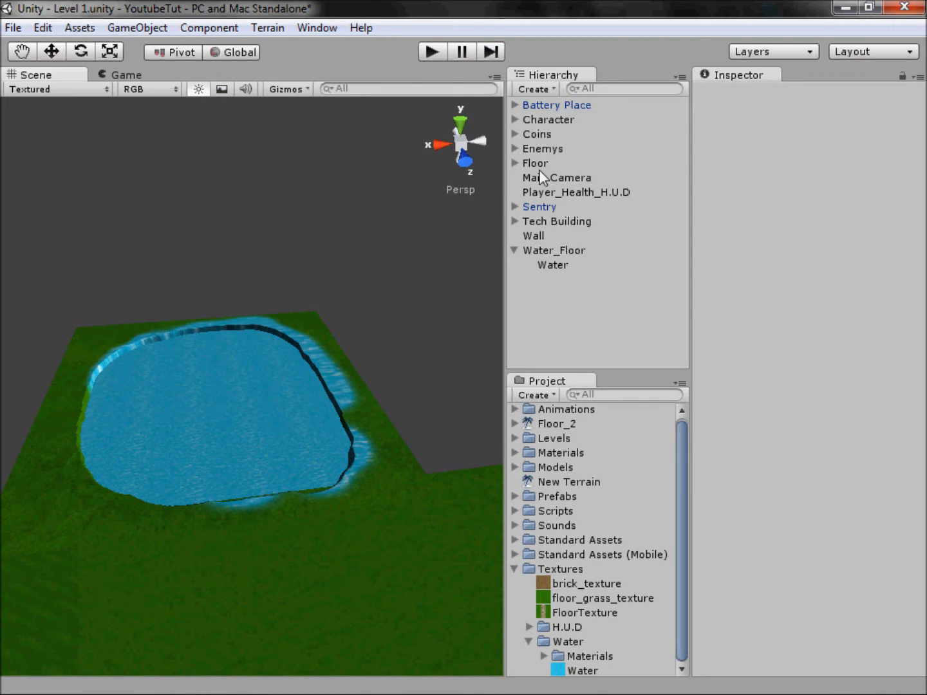
Step: Frame the Character in the Scene and inspect it close up from the front
{"action": "double_click", "coordinate": [534, 121]}
{"action": "left_click", "coordinate": [309, 228]}
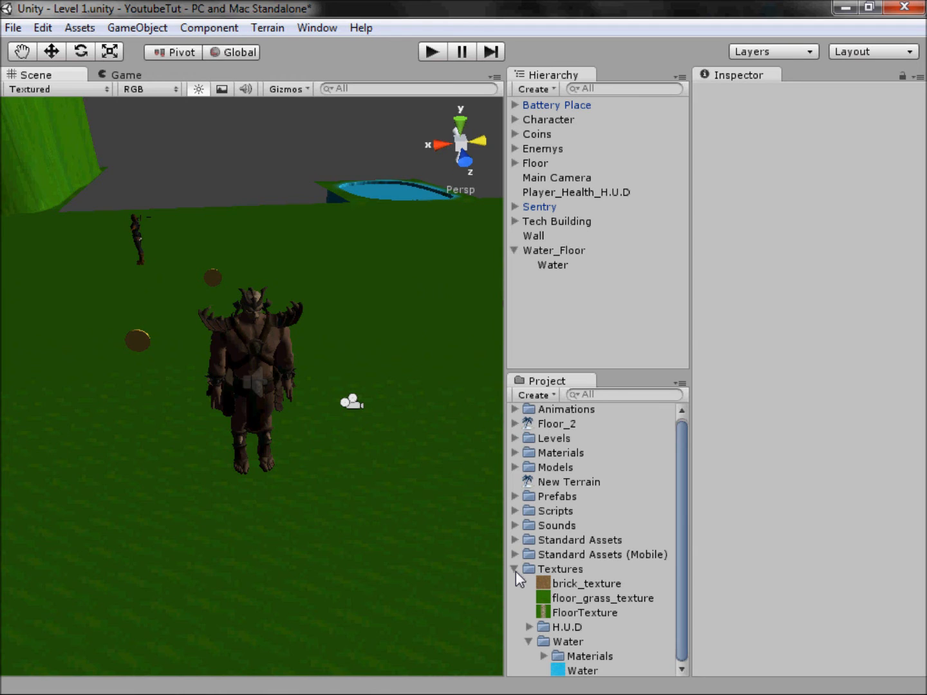
{"action": "left_click", "coordinate": [461, 159]}
{"action": "scroll", "coordinate": [276, 245], "scroll_direction": "up", "scroll_amount": 4}
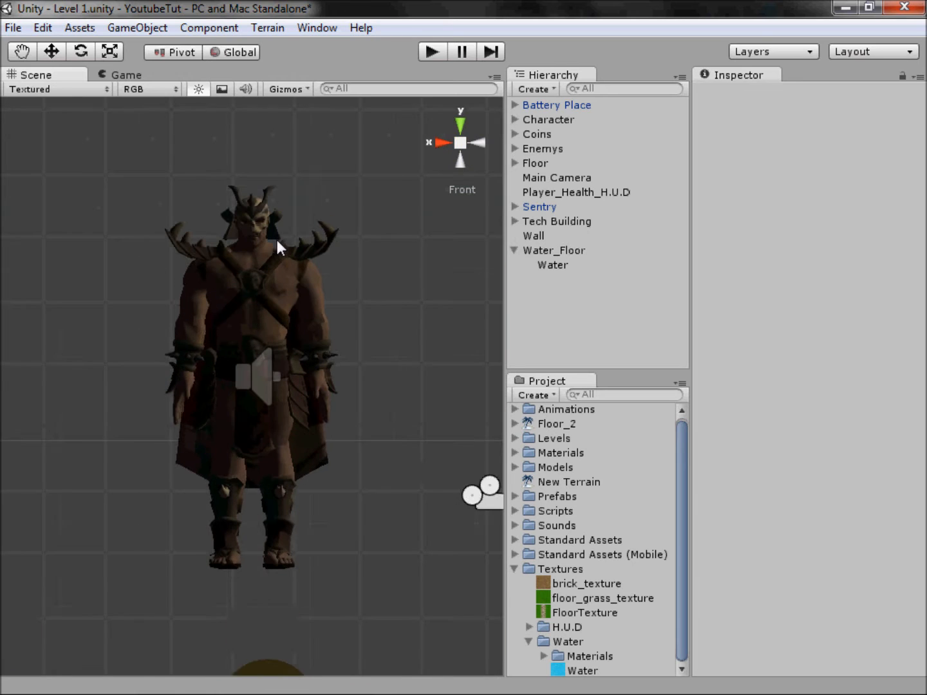
{"action": "scroll", "coordinate": [277, 240], "scroll_direction": "up", "scroll_amount": 2}
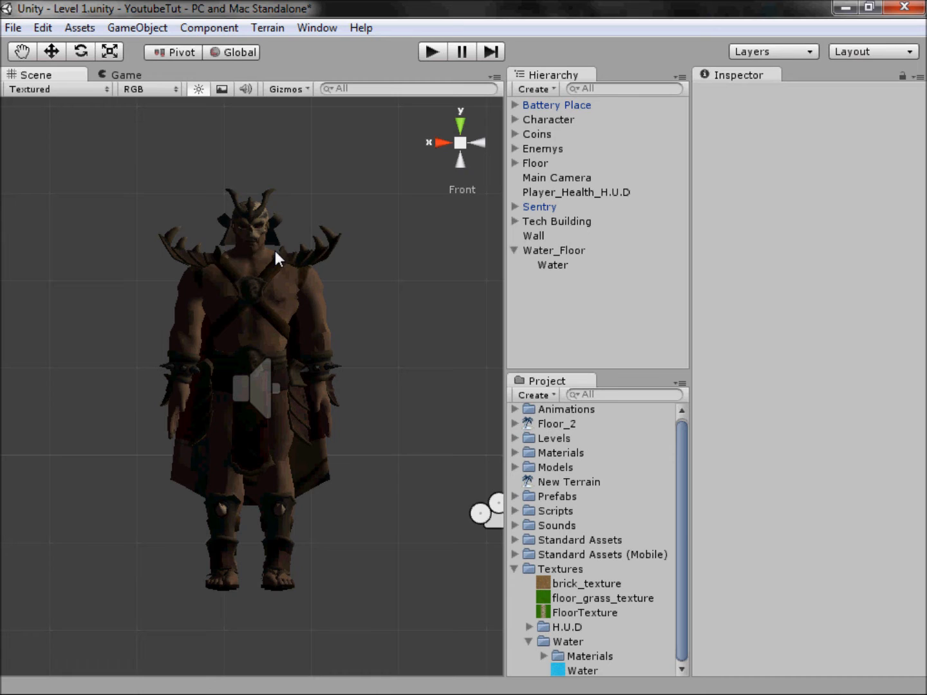
Step: Collapse the Water texture folder, switch to Photoshop and create a 1000 x 1000 pixel document with a transparent background
{"action": "left_click", "coordinate": [529, 641]}
{"action": "mouse_move", "coordinate": [262, 658]}
{"action": "left_click", "coordinate": [197, 682]}
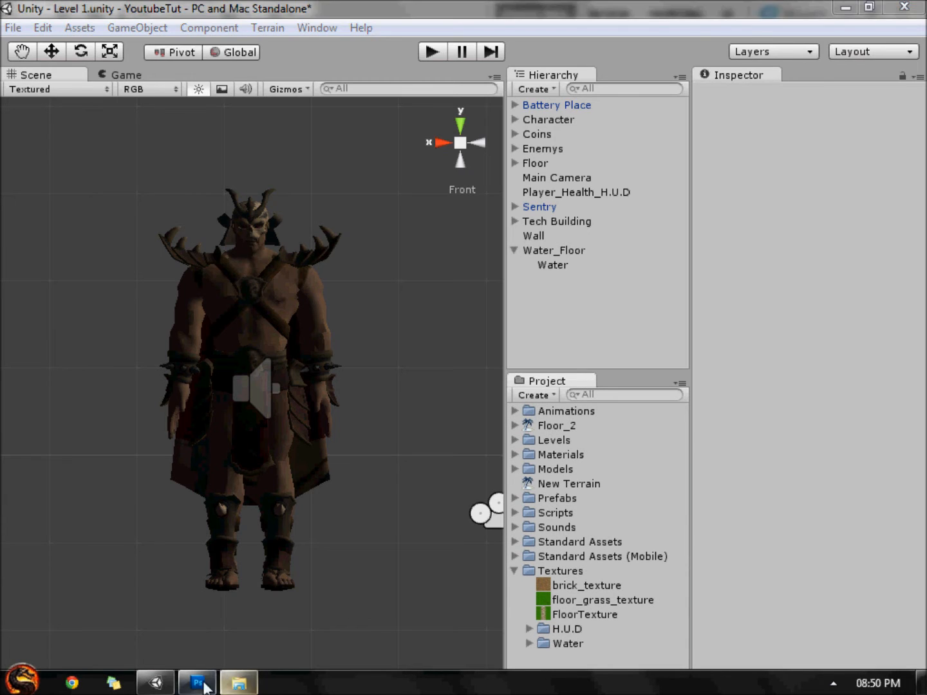
{"action": "key", "text": "ctrl+n"}
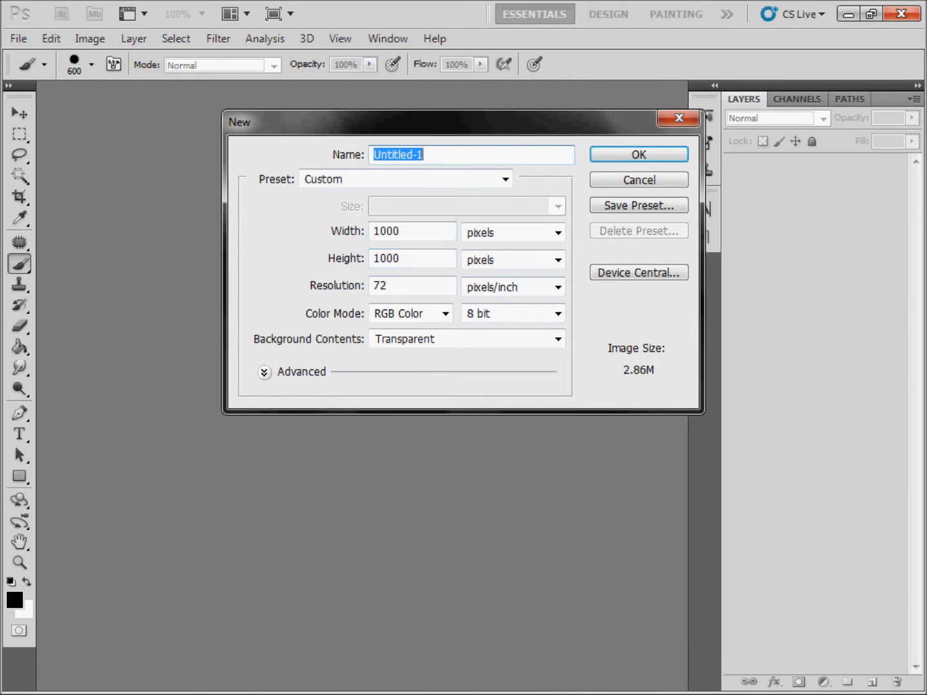
{"action": "key", "text": "Return"}
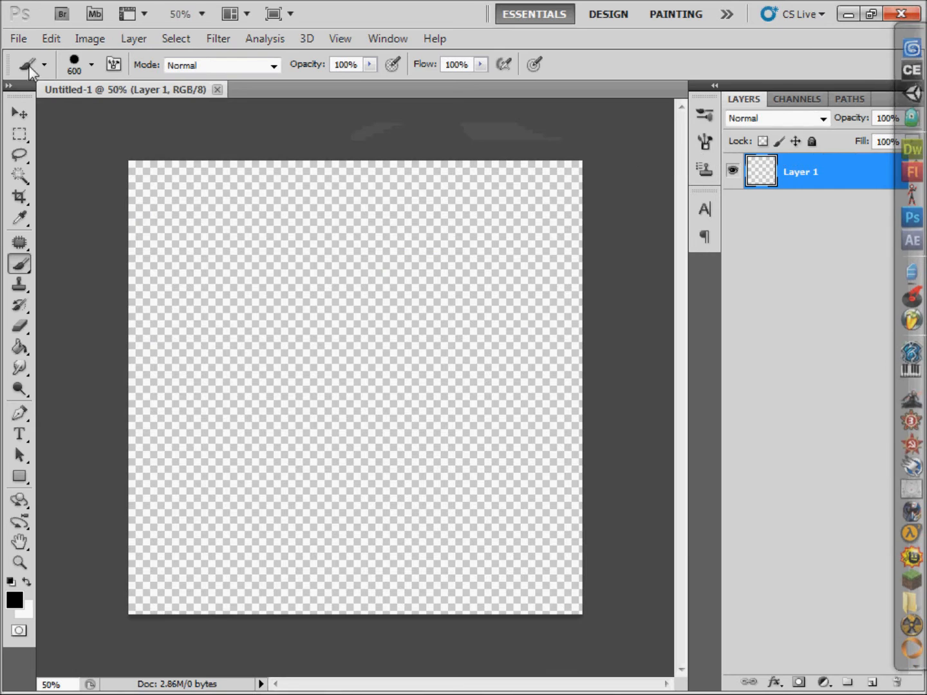
Step: Pick a bright cyan foreground colour shifted slightly toward blue and cover the whole canvas with it
{"action": "left_click", "coordinate": [16, 604]}
{"action": "left_click", "coordinate": [622, 195]}
{"action": "left_click", "coordinate": [561, 144]}
{"action": "left_click_drag", "start_coordinate": [560, 145], "coordinate": [600, 75]}
{"action": "left_click", "coordinate": [793, 66]}
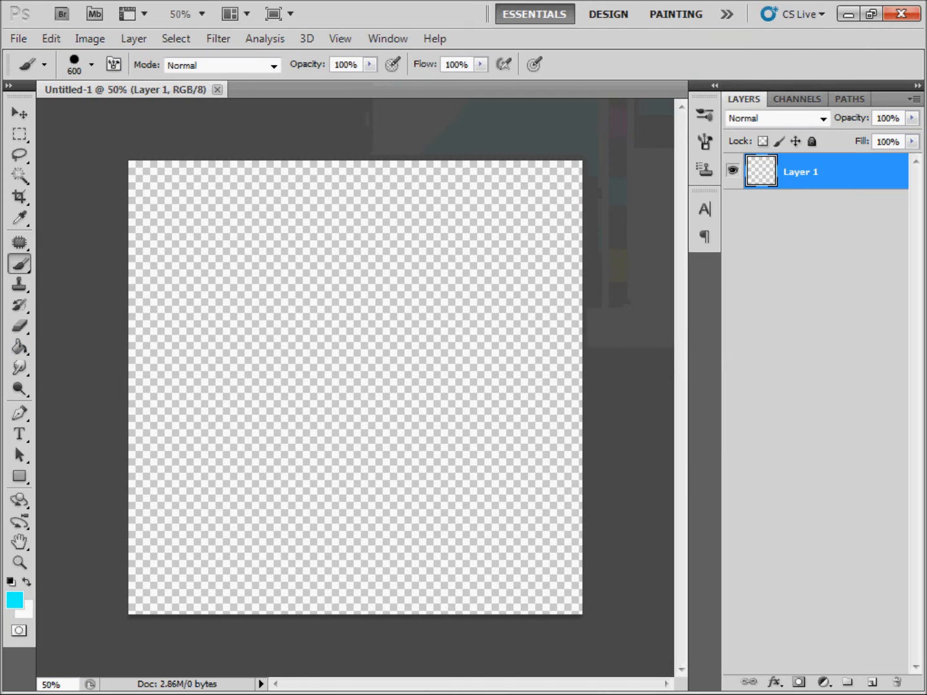
{"action": "mouse_move", "coordinate": [157, 197]}
{"action": "left_mouse_down"}
{"action": "mouse_move", "coordinate": [400, 155]}
{"action": "mouse_move", "coordinate": [478, 625]}
{"action": "mouse_move", "coordinate": [180, 624]}
{"action": "mouse_move", "coordinate": [231, 129]}
{"action": "left_mouse_up"}
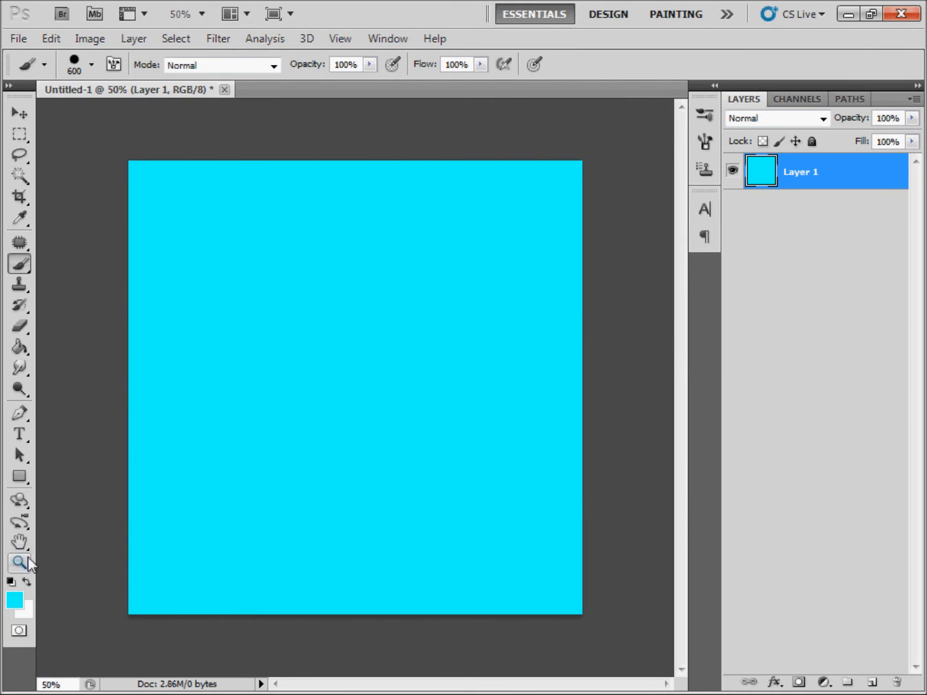
{"action": "left_click", "coordinate": [14, 600]}
{"action": "left_click", "coordinate": [619, 192]}
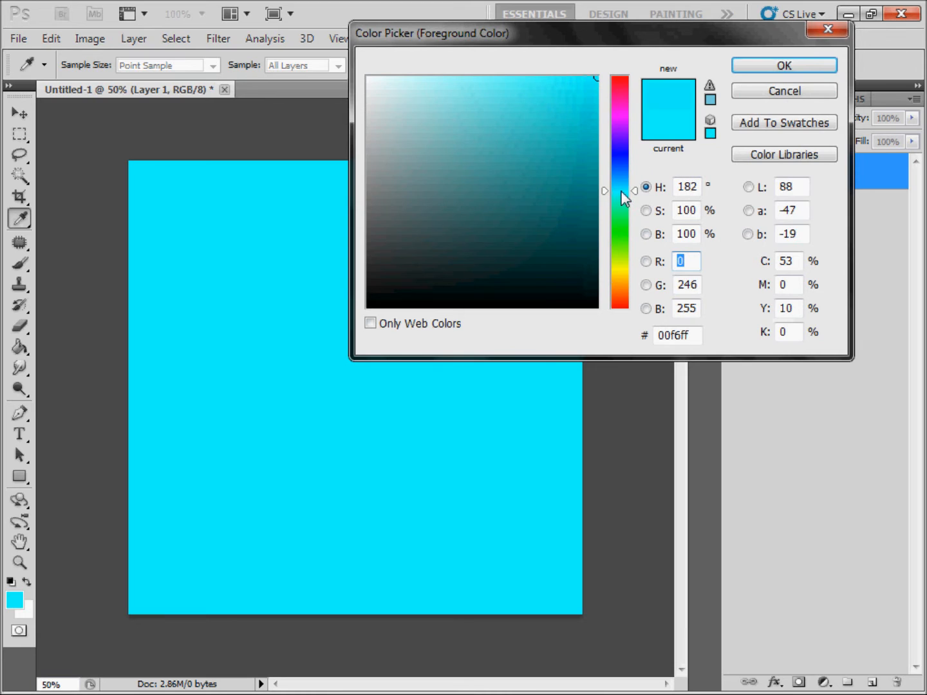
{"action": "left_click", "coordinate": [768, 69]}
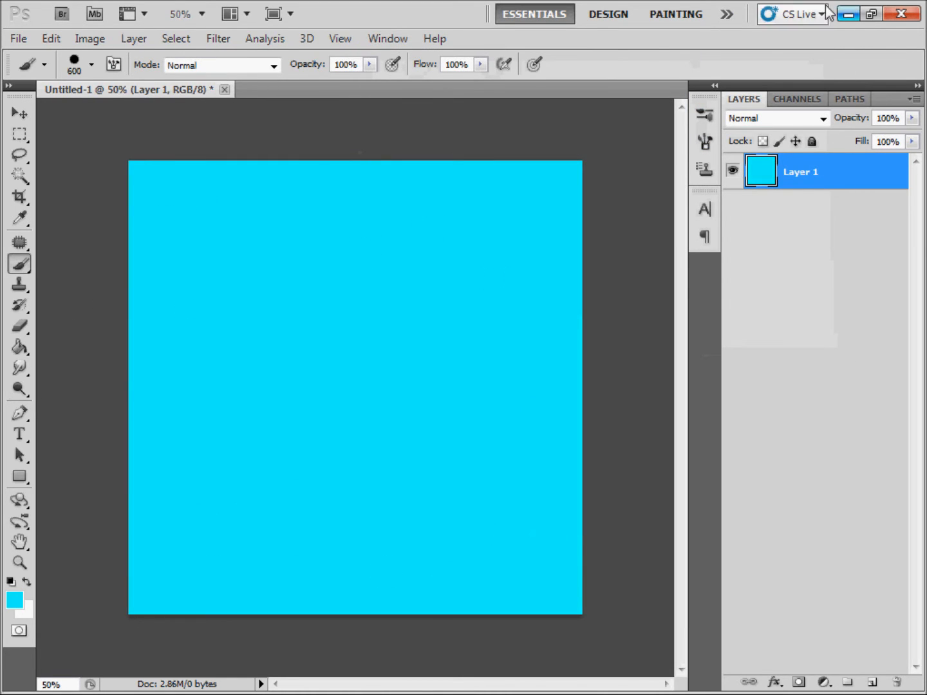
Step: Set Layer 1's opacity to 80%
{"action": "left_click", "coordinate": [912, 118]}
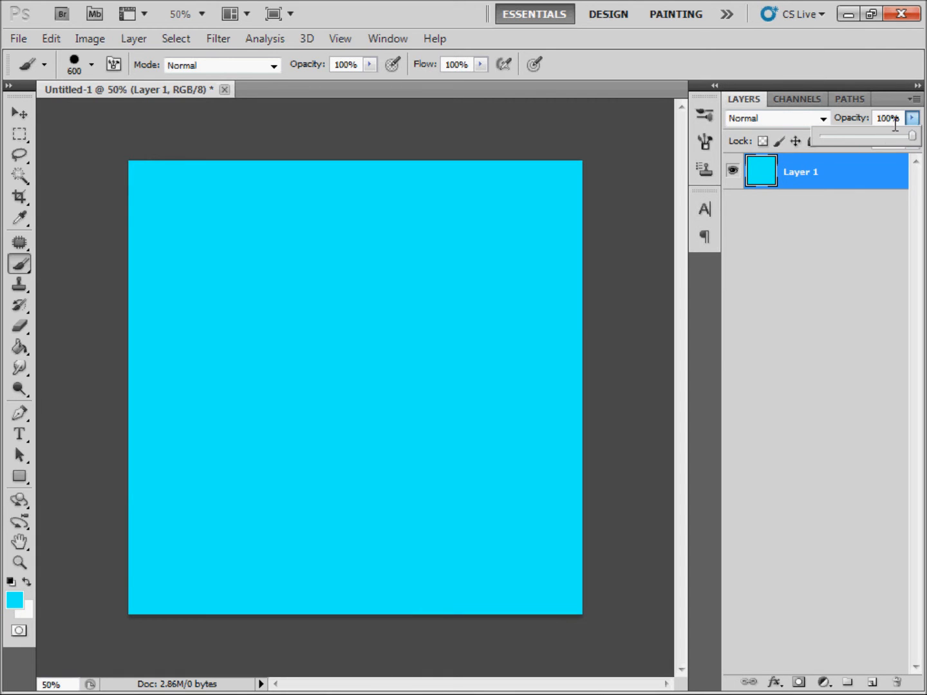
{"action": "left_click", "coordinate": [893, 118]}
{"action": "type", "text": "70"}
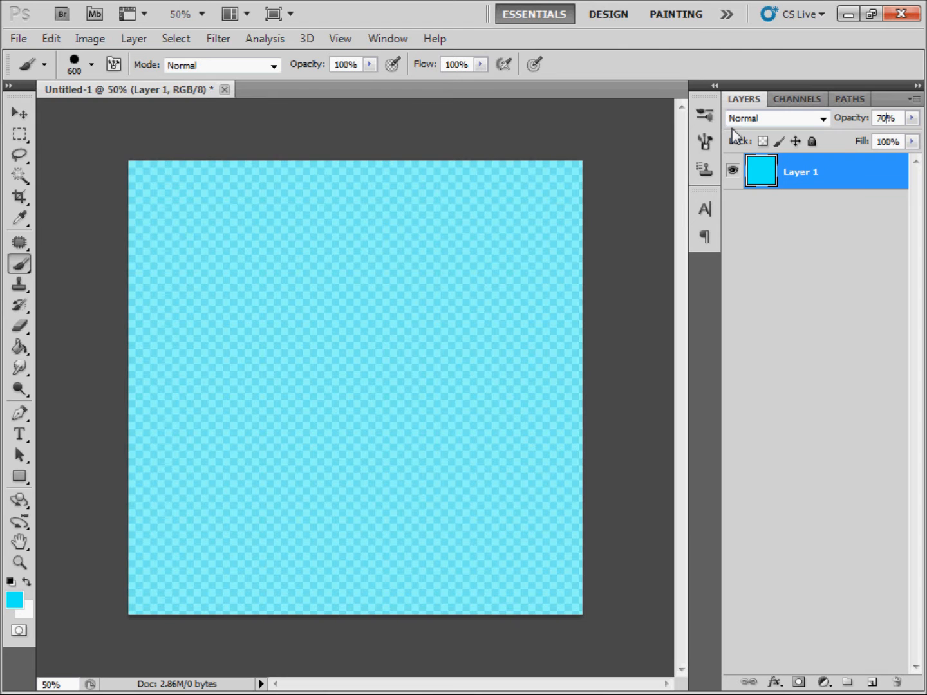
{"action": "key", "text": "BackSpace"}
{"action": "key", "text": "BackSpace"}
{"action": "type", "text": "80"}
{"action": "key", "text": "BackSpace"}
{"action": "key", "text": "BackSpace"}
{"action": "type", "text": "90"}
{"action": "key", "text": "BackSpace"}
{"action": "key", "text": "BackSpace"}
{"action": "type", "text": "80"}
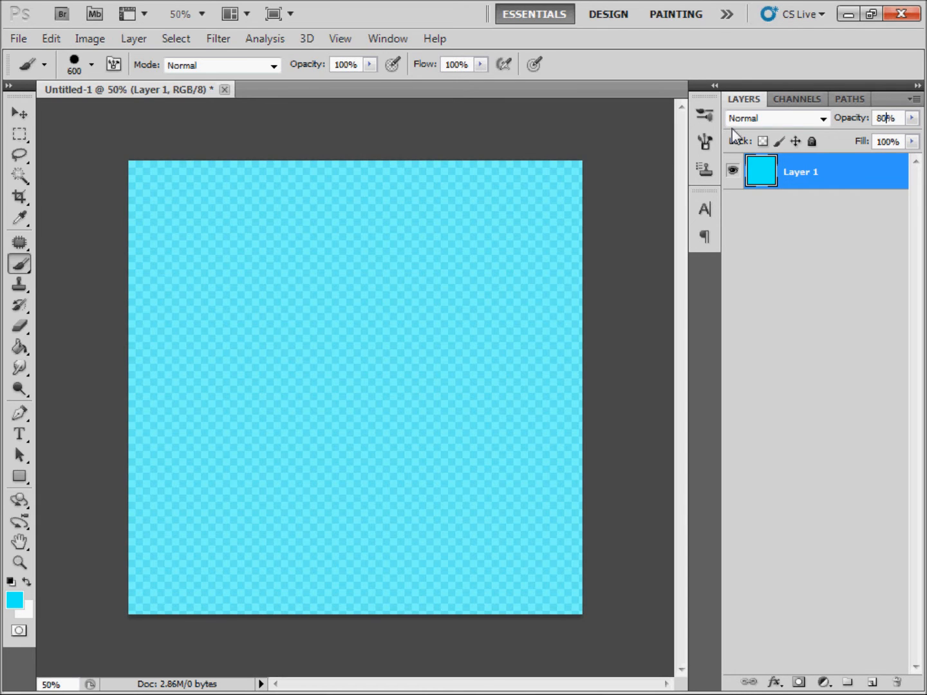
Step: Save the image as Camera_Water.psd in Photoshop format in the Water folder
{"action": "left_click", "coordinate": [19, 39]}
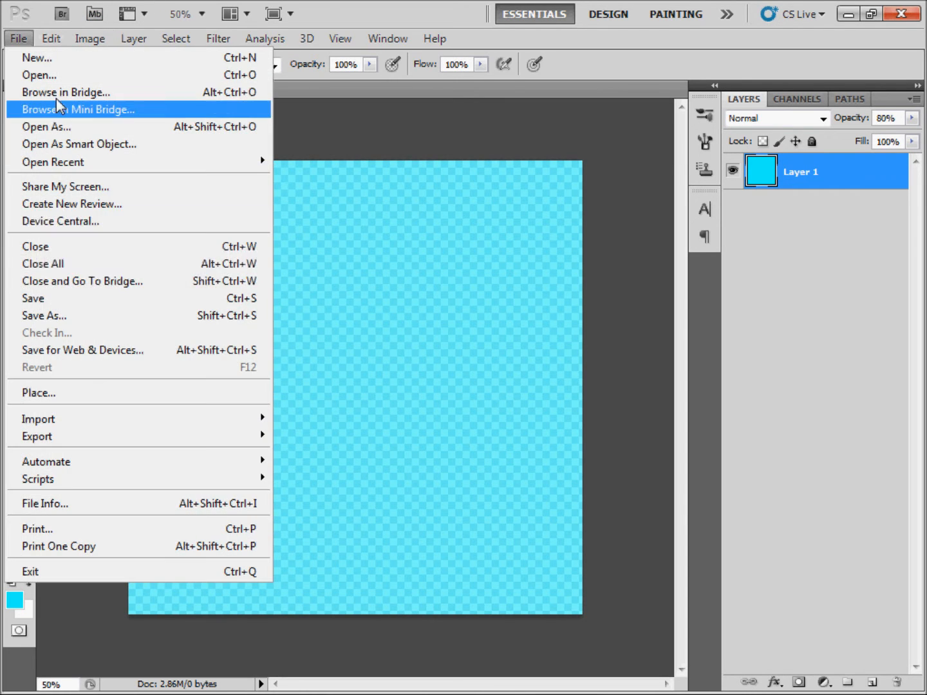
{"action": "left_click", "coordinate": [97, 314]}
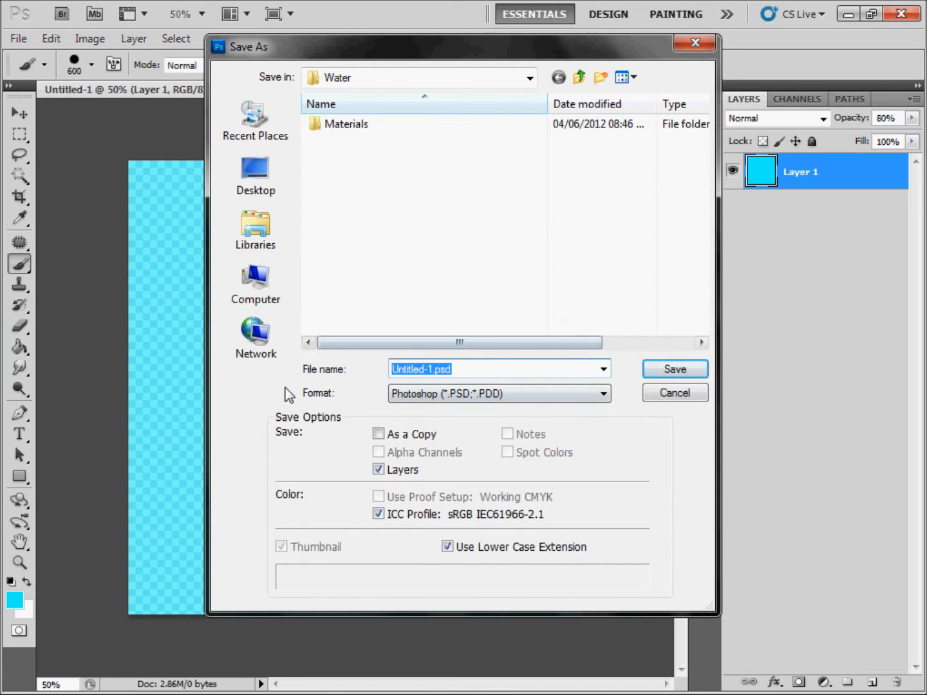
{"action": "left_click", "coordinate": [491, 398]}
{"action": "left_click", "coordinate": [492, 399]}
{"action": "left_click", "coordinate": [492, 398]}
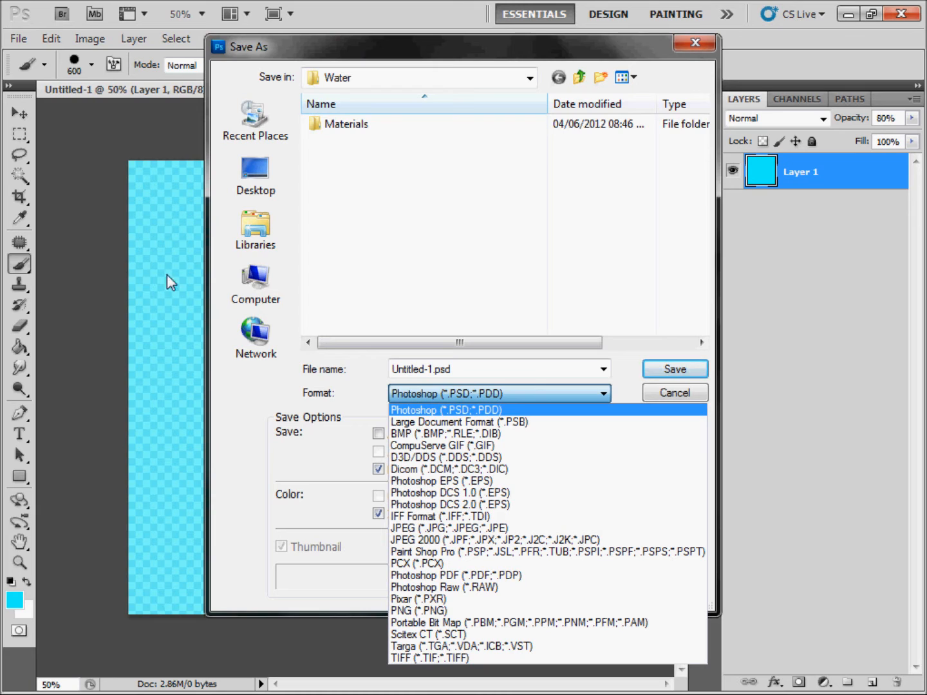
{"action": "left_click", "coordinate": [437, 374]}
{"action": "left_click", "coordinate": [434, 373]}
{"action": "key", "text": "shift+Left"}
{"action": "key", "text": "shift+Left"}
{"action": "key", "text": "shift+Left"}
{"action": "key", "text": "shift+Left"}
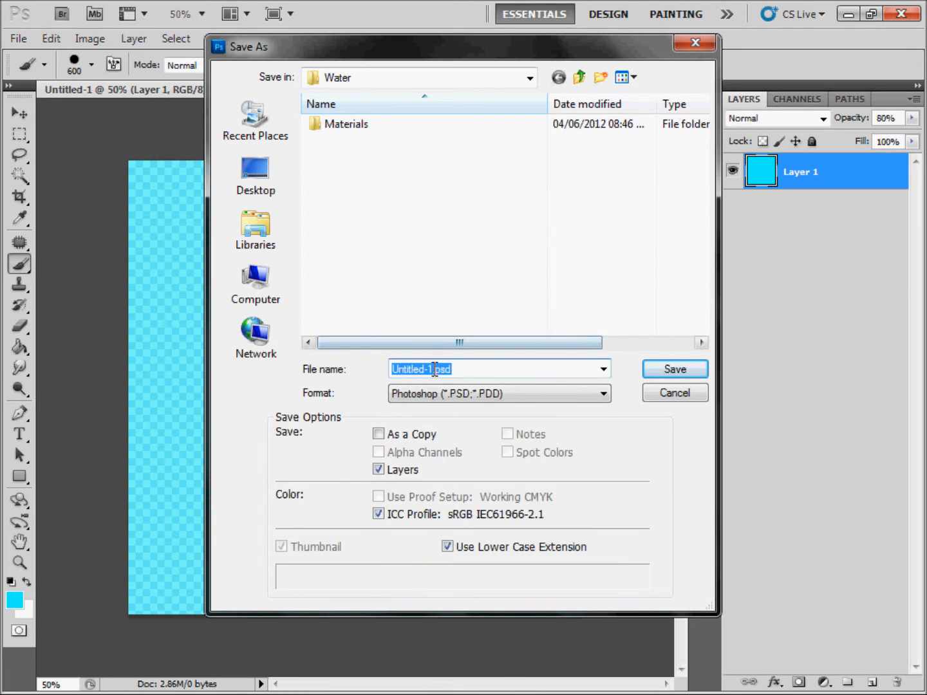
{"action": "type", "text": "CameraWater"}
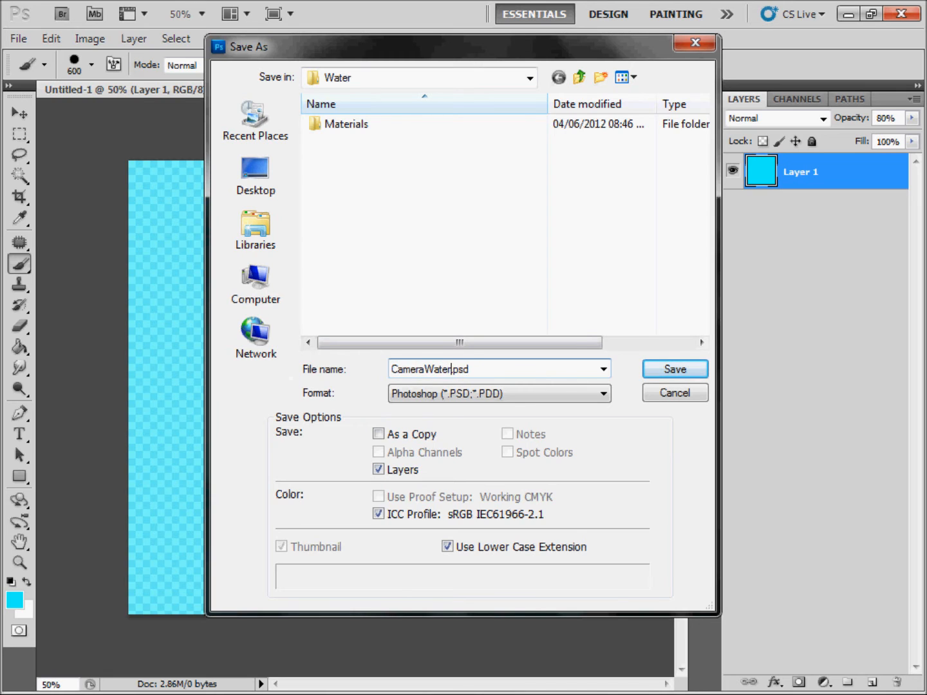
{"action": "type", "text": "_"}
{"action": "key", "text": "Return"}
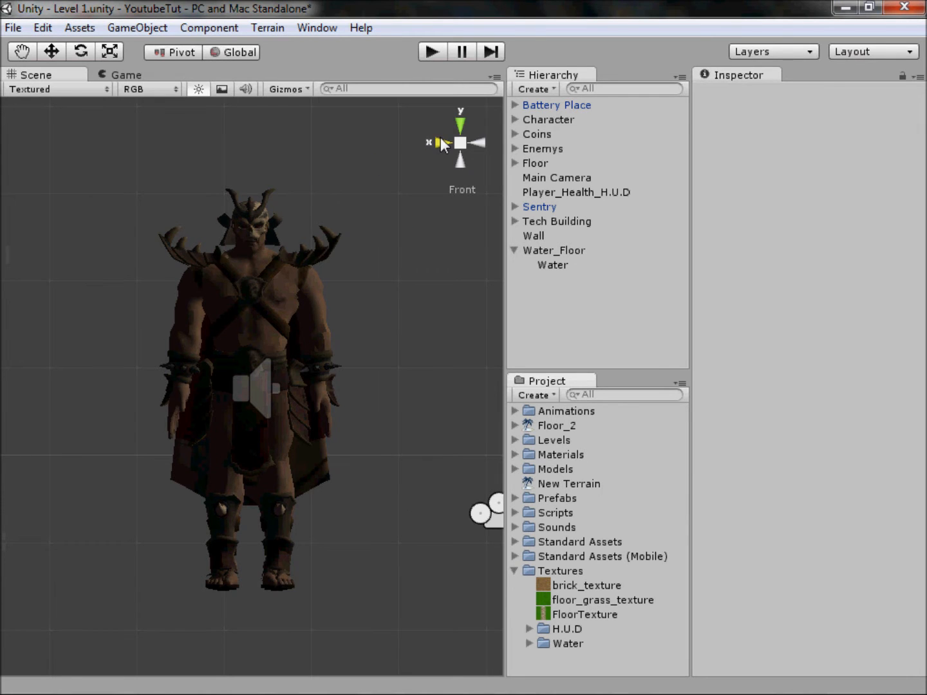
Step: Switch to Unity and select the Main Camera in the Scene from the back view
{"action": "left_click", "coordinate": [441, 137]}
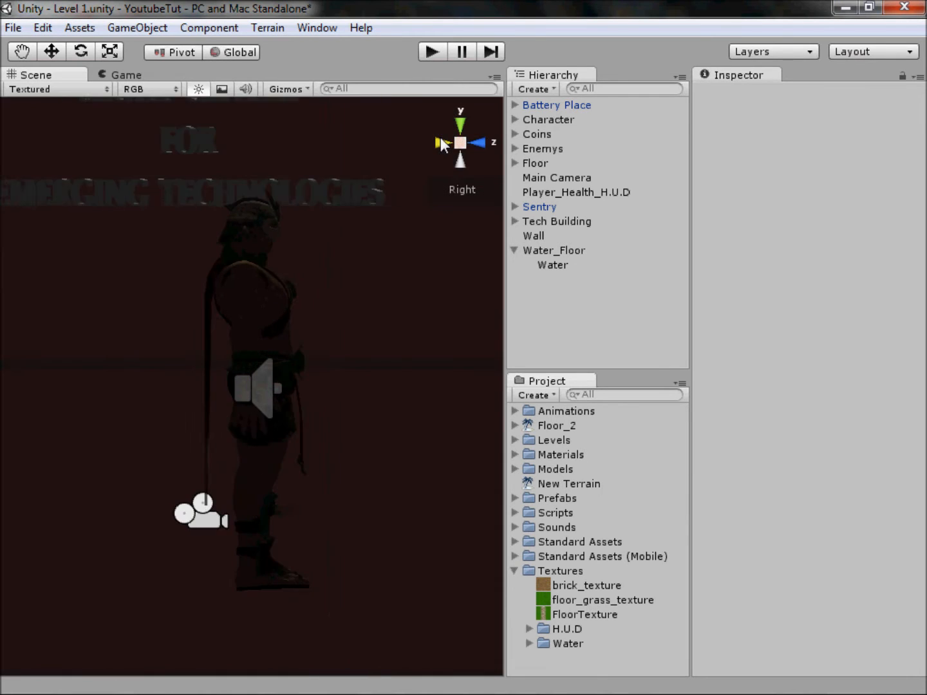
{"action": "left_click", "coordinate": [426, 143]}
{"action": "left_click", "coordinate": [129, 446]}
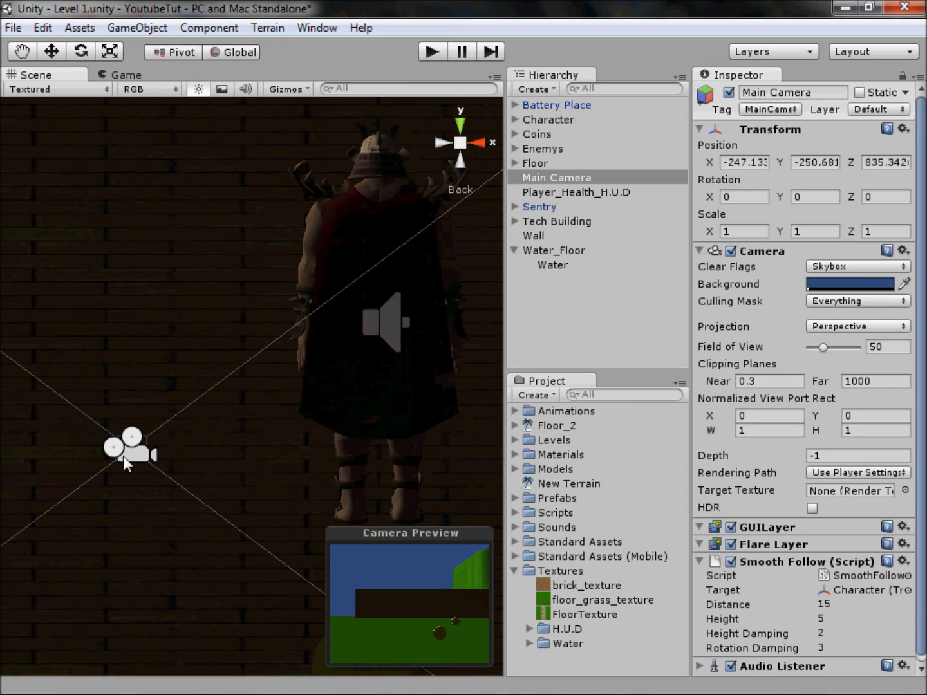
Step: Dock the Game view below the Scene view and centre the Scene on the camera
{"action": "left_click", "coordinate": [125, 74]}
{"action": "left_click_drag", "start_coordinate": [128, 75], "coordinate": [234, 560]}
{"action": "left_click_drag", "start_coordinate": [235, 474], "coordinate": [237, 364]}
{"action": "scroll", "coordinate": [226, 216], "scroll_direction": "up", "scroll_amount": 3}
{"action": "middle_click_drag", "start_coordinate": [154, 262], "coordinate": [218, 284]}
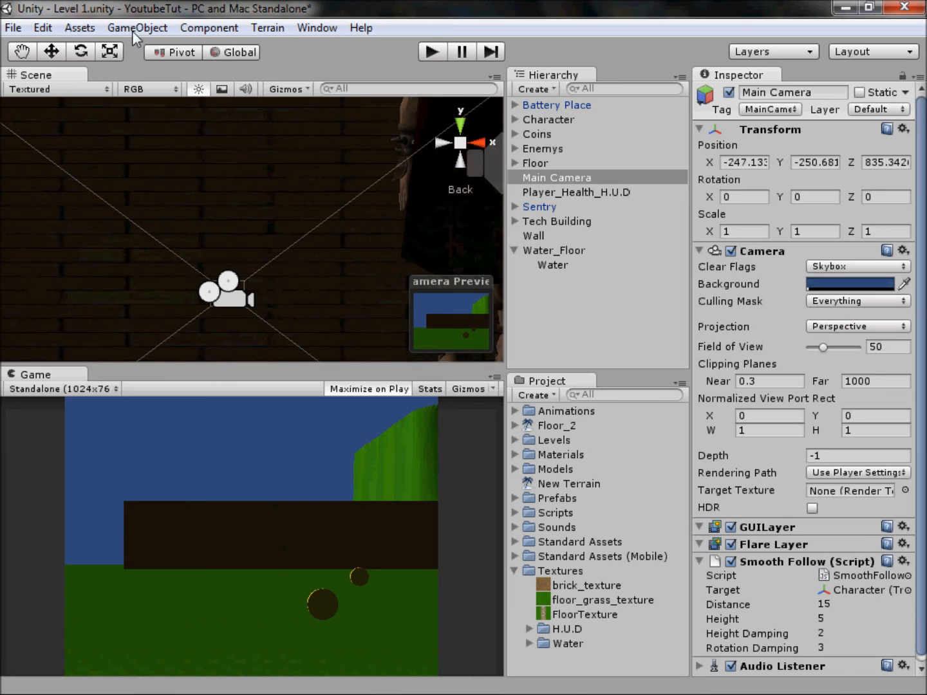
{"action": "left_click", "coordinate": [137, 28]}
{"action": "mouse_move", "coordinate": [249, 69]}
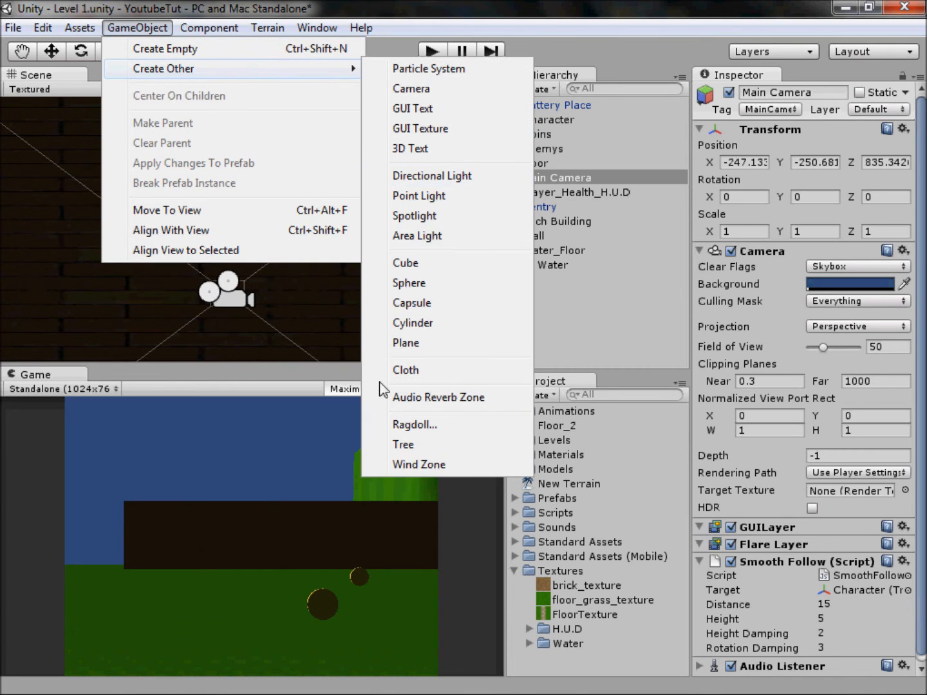
{"action": "left_click", "coordinate": [405, 324]}
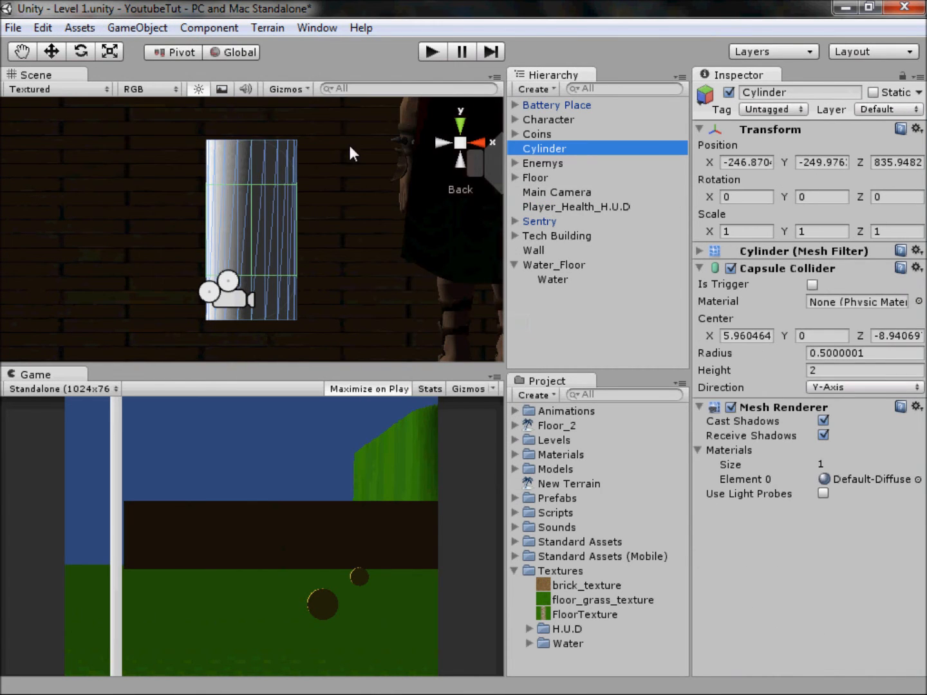
{"action": "key", "text": "ctrl+z"}
Step: Create a Plane object in the level
{"action": "left_click", "coordinate": [138, 30]}
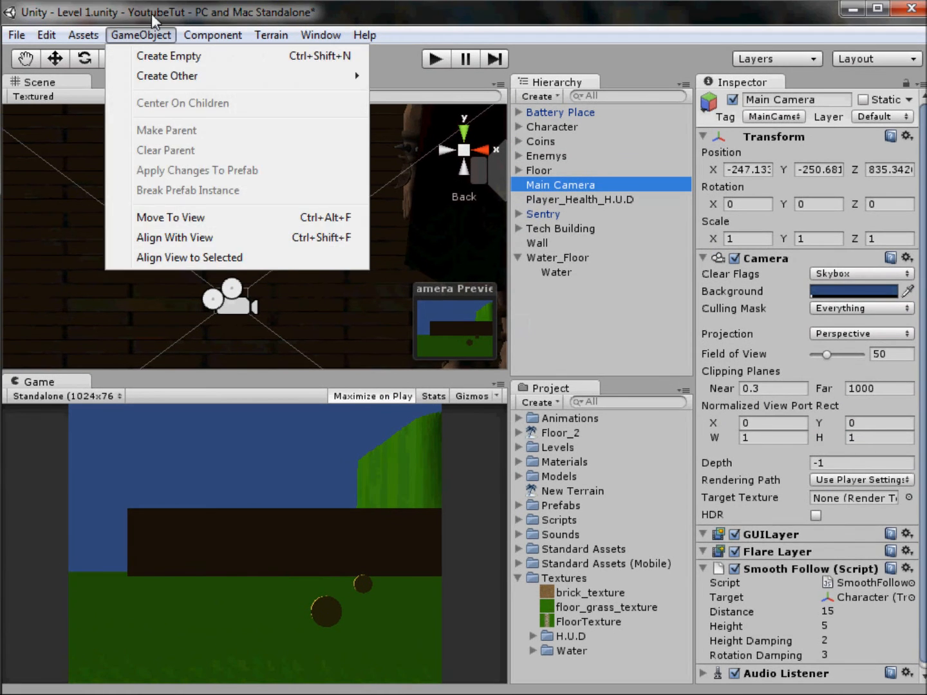
{"action": "double_click", "coordinate": [152, 13]}
{"action": "left_click", "coordinate": [156, 29]}
{"action": "mouse_move", "coordinate": [195, 67]}
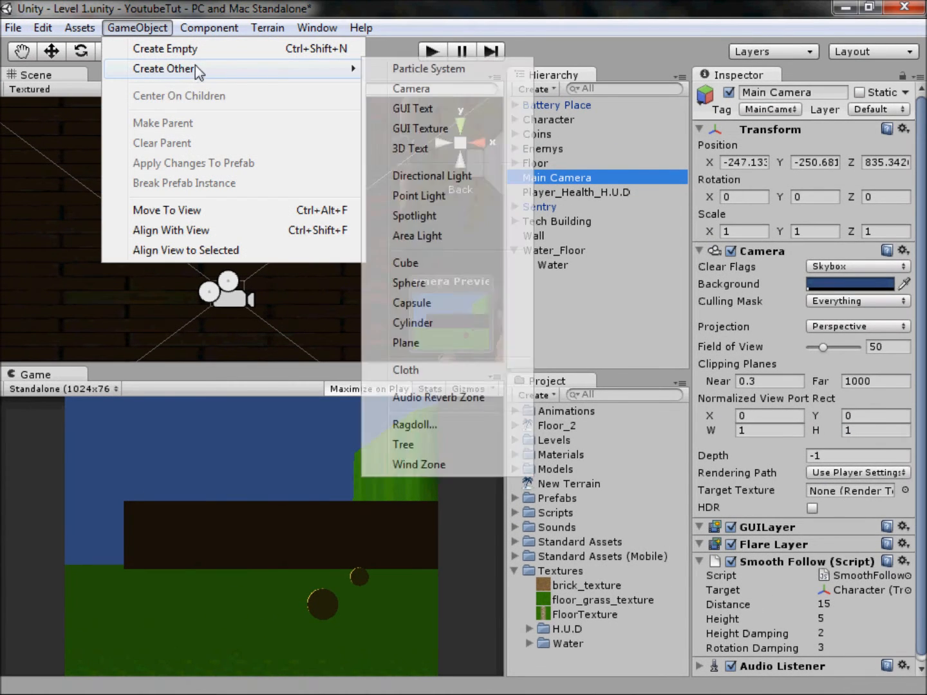
{"action": "left_click", "coordinate": [415, 346]}
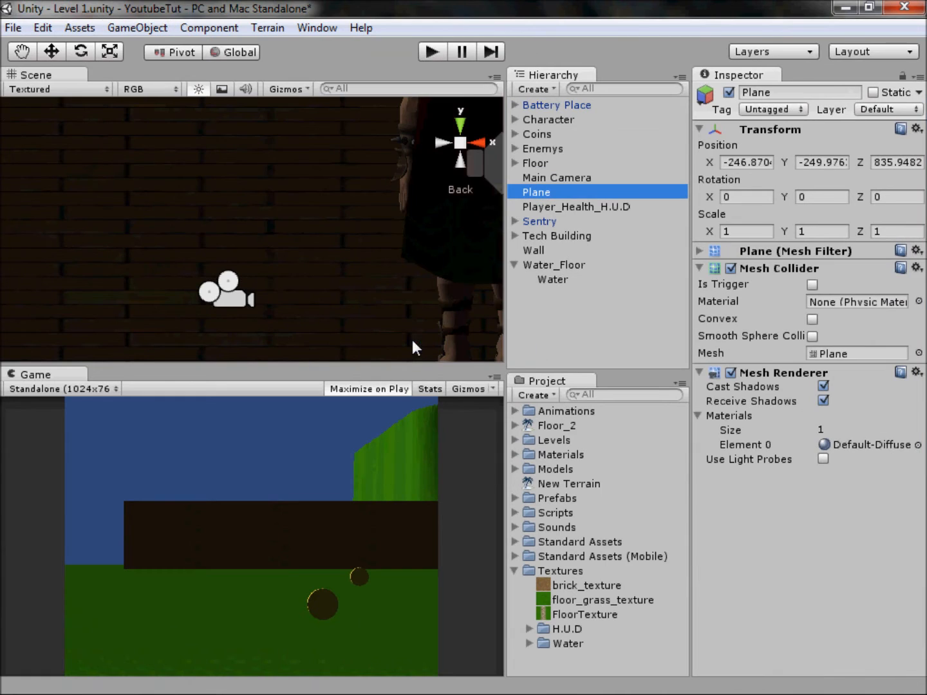
Step: Stand the new plane upright by setting its X rotation to -90
{"action": "scroll", "coordinate": [241, 232], "scroll_direction": "down", "scroll_amount": 8}
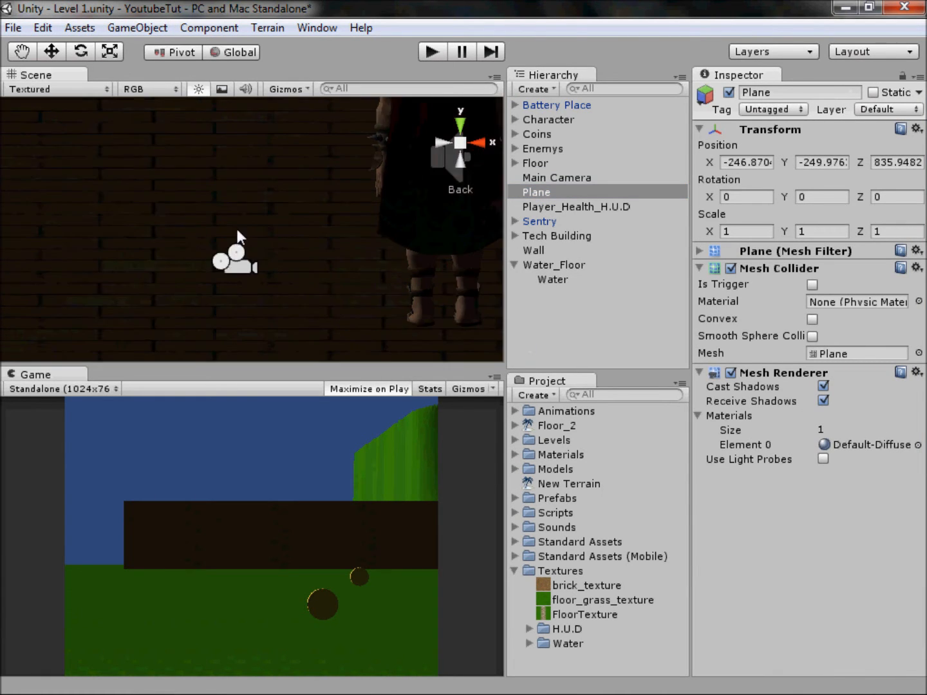
{"action": "scroll", "coordinate": [142, 245], "scroll_direction": "down", "scroll_amount": 10}
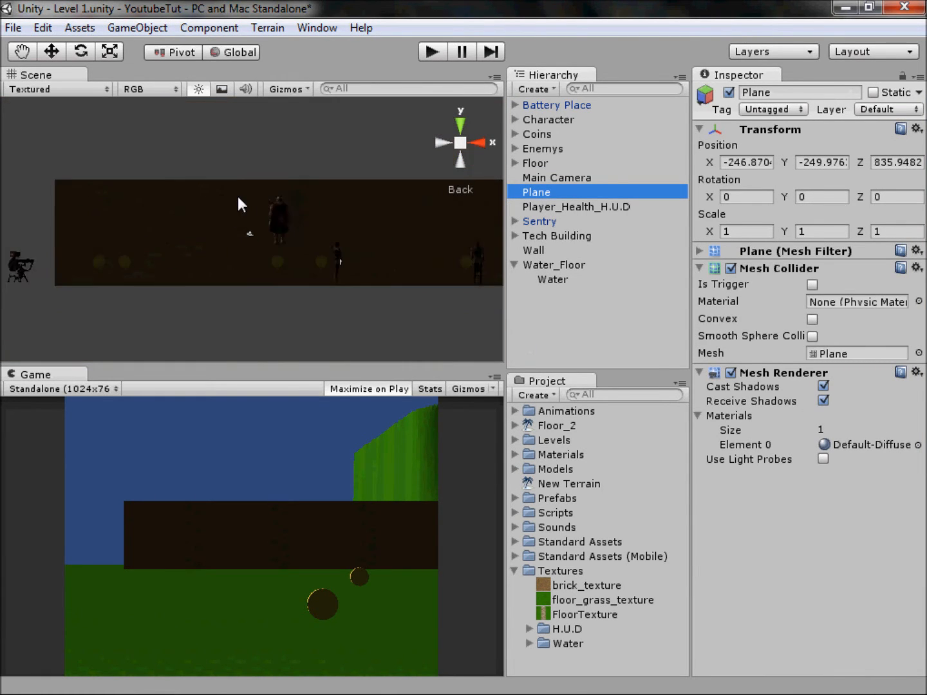
{"action": "scroll", "coordinate": [193, 185], "scroll_direction": "down", "scroll_amount": 8}
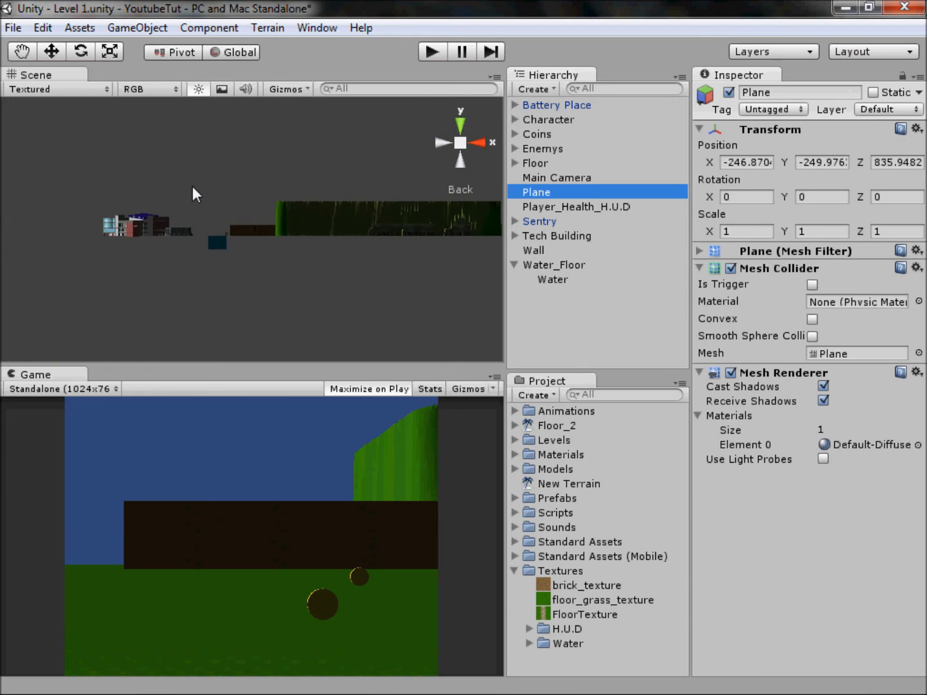
{"action": "scroll", "coordinate": [228, 182], "scroll_direction": "down", "scroll_amount": 5}
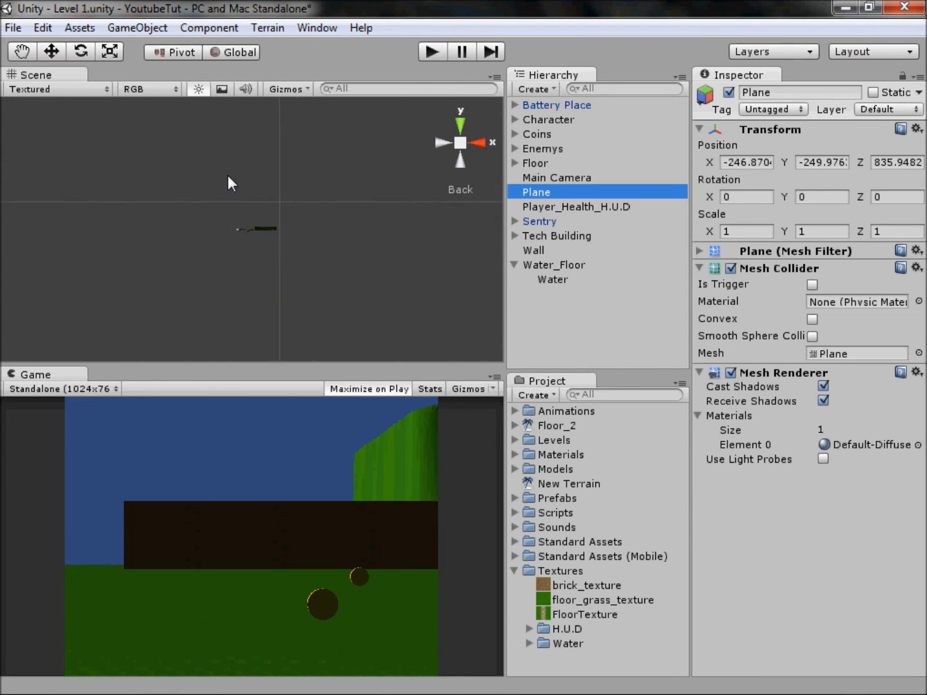
{"action": "left_click", "coordinate": [461, 143]}
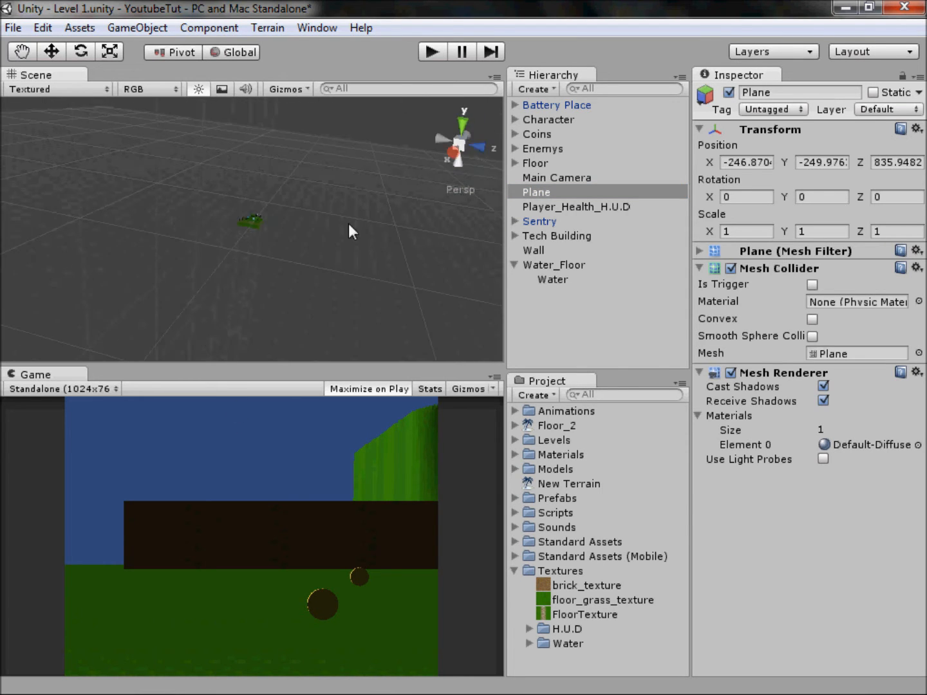
{"action": "left_click", "coordinate": [47, 52]}
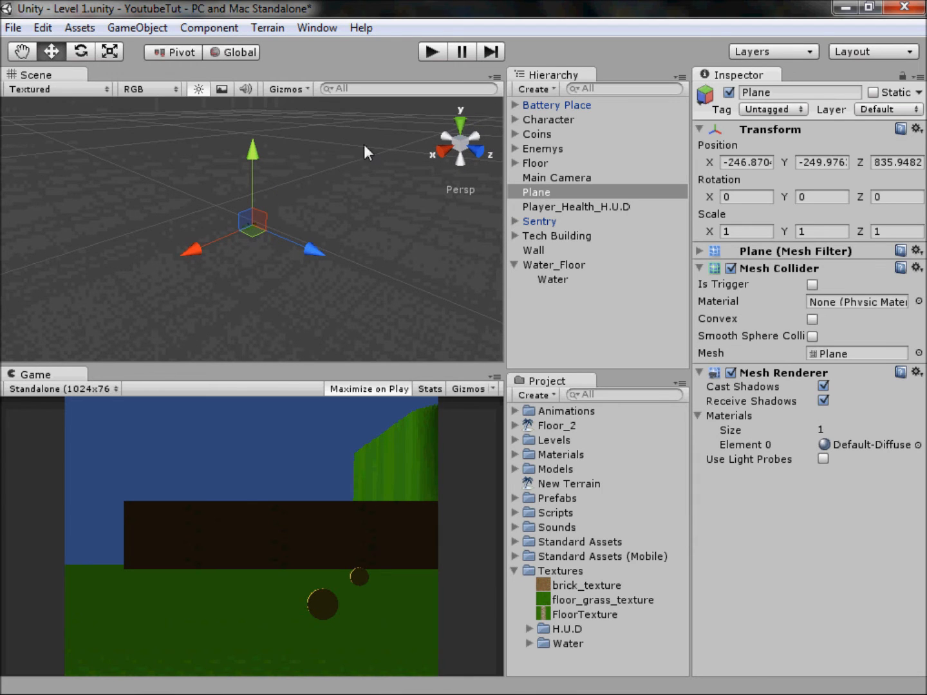
{"action": "left_click", "coordinate": [475, 155]}
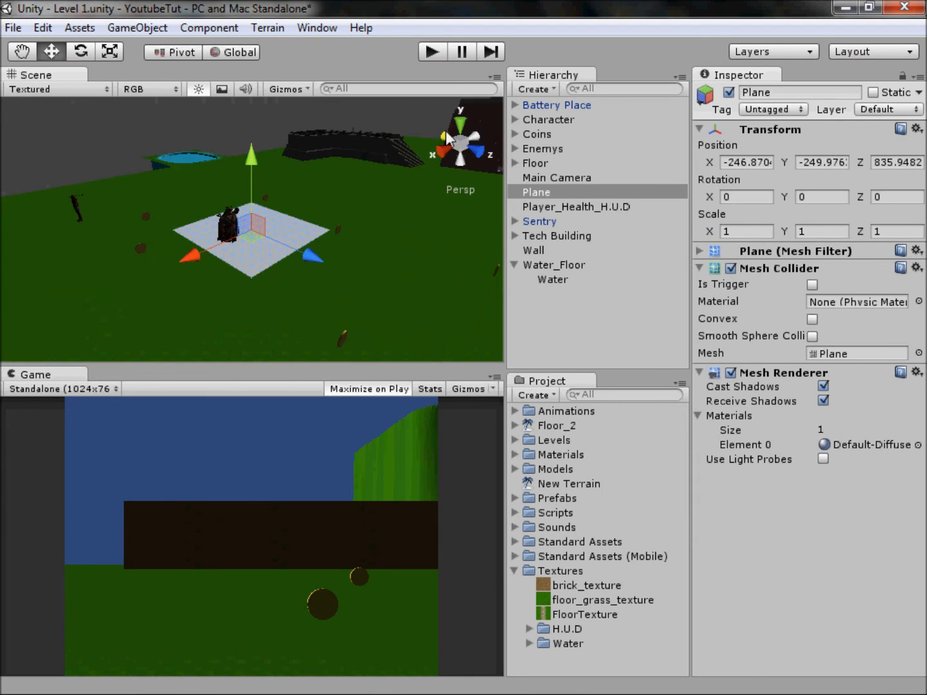
{"action": "scroll", "coordinate": [270, 222], "scroll_direction": "up", "scroll_amount": 5}
{"action": "middle_click_drag", "start_coordinate": [303, 225], "coordinate": [272, 213]}
{"action": "scroll", "coordinate": [270, 213], "scroll_direction": "up", "scroll_amount": 1}
{"action": "scroll", "coordinate": [270, 223], "scroll_direction": "up", "scroll_amount": 1}
{"action": "key", "text": "r"}
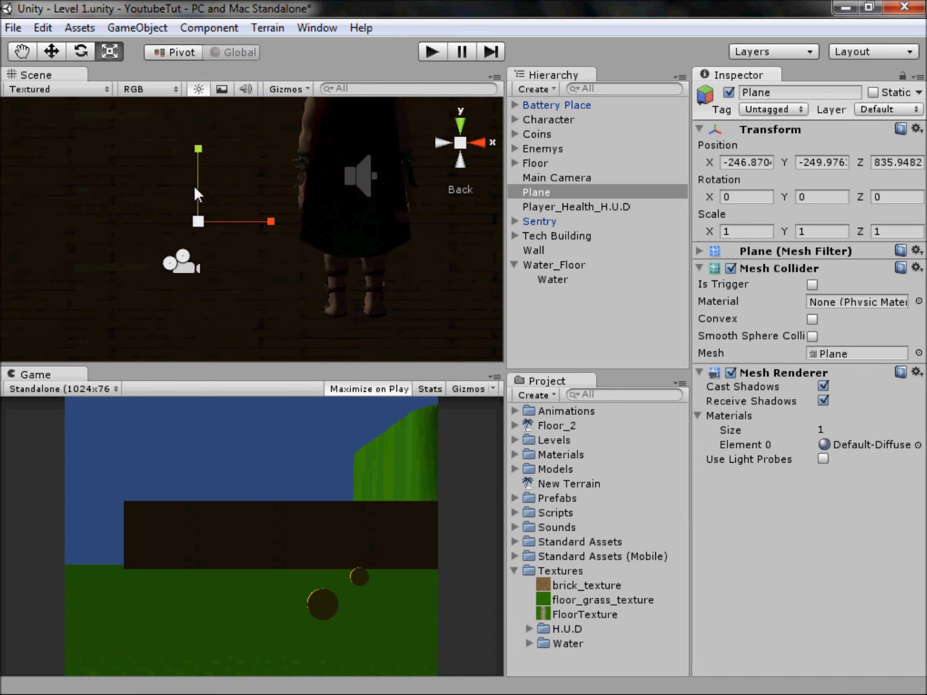
{"action": "left_click", "coordinate": [82, 51]}
{"action": "left_click_drag", "start_coordinate": [201, 174], "coordinate": [230, 332]}
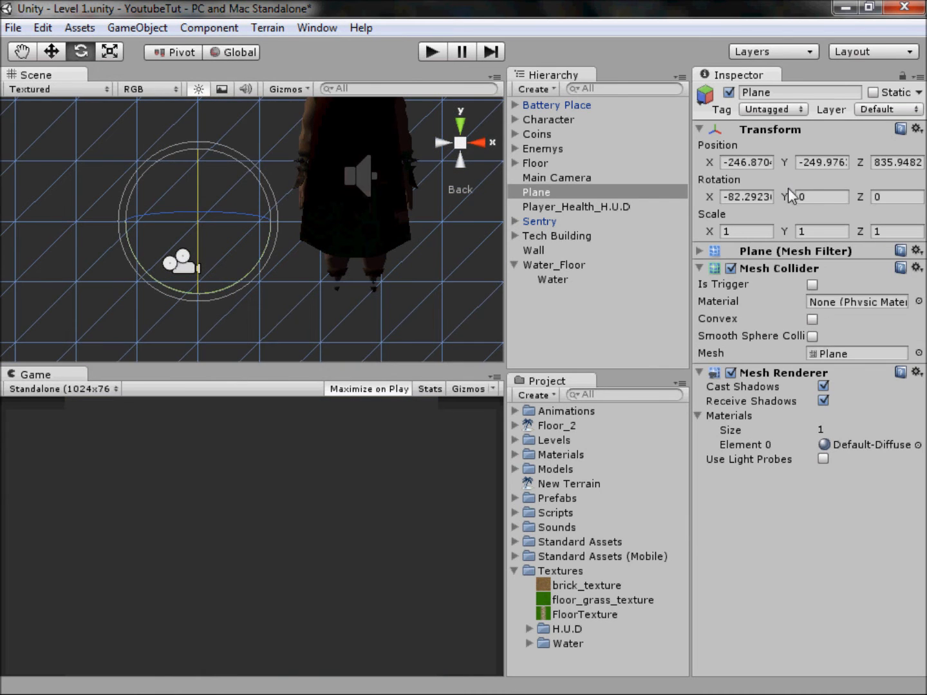
{"action": "left_click", "coordinate": [730, 203]}
{"action": "type", "text": "-9"}
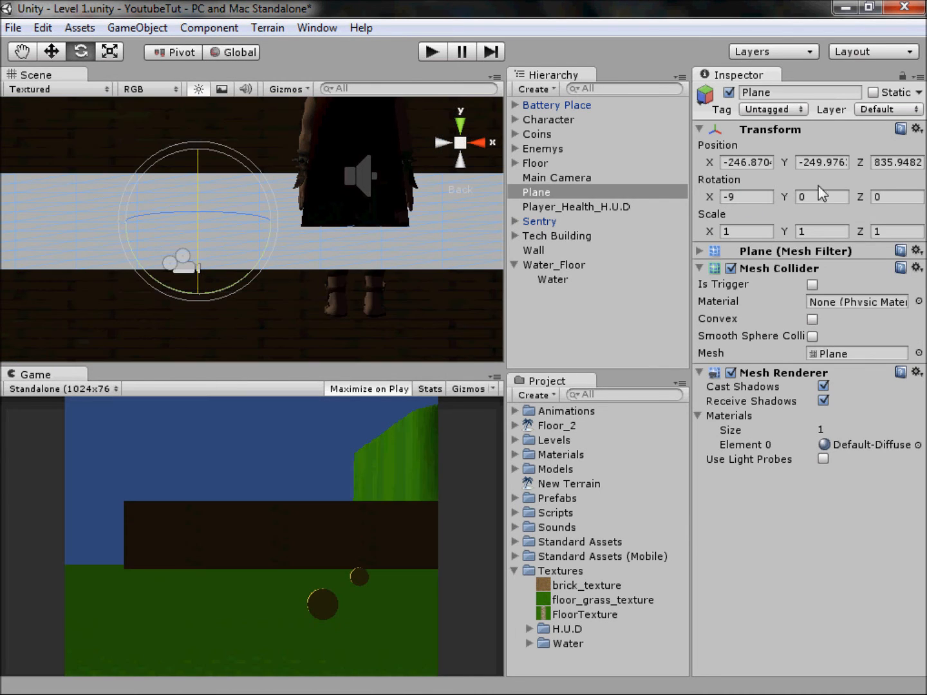
{"action": "type", "text": "0"}
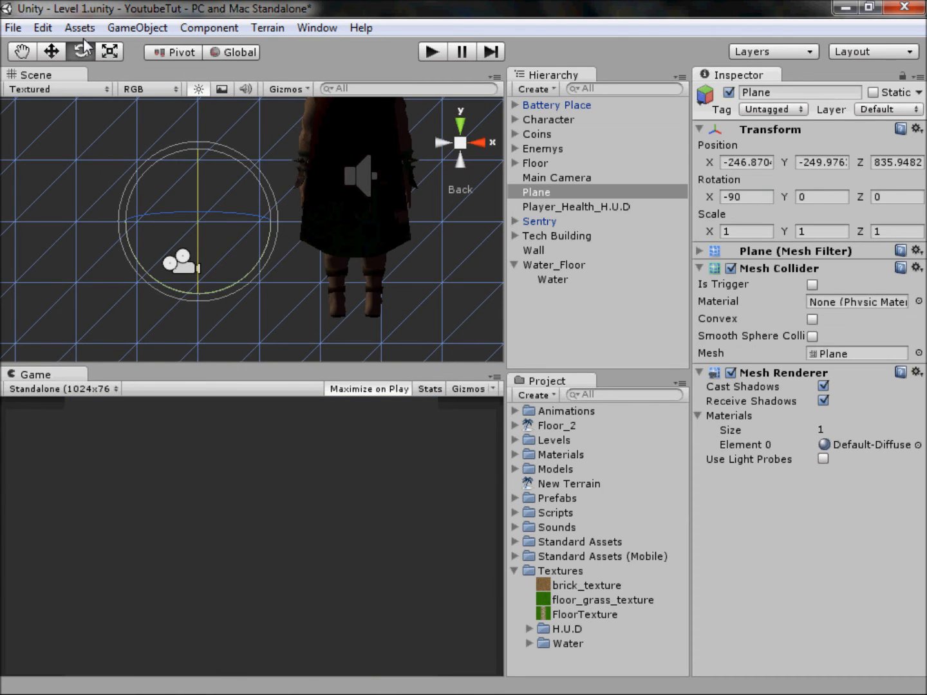
Step: Shrink the plane uniformly to a scale of about 0.028, switch the handles to Local and lower it to the Main Camera's height
{"action": "left_click", "coordinate": [109, 52]}
{"action": "left_click_drag", "start_coordinate": [198, 222], "coordinate": [172, 303]}
{"action": "left_click", "coordinate": [52, 52]}
{"action": "scroll", "coordinate": [363, 142], "scroll_direction": "up", "scroll_amount": 2}
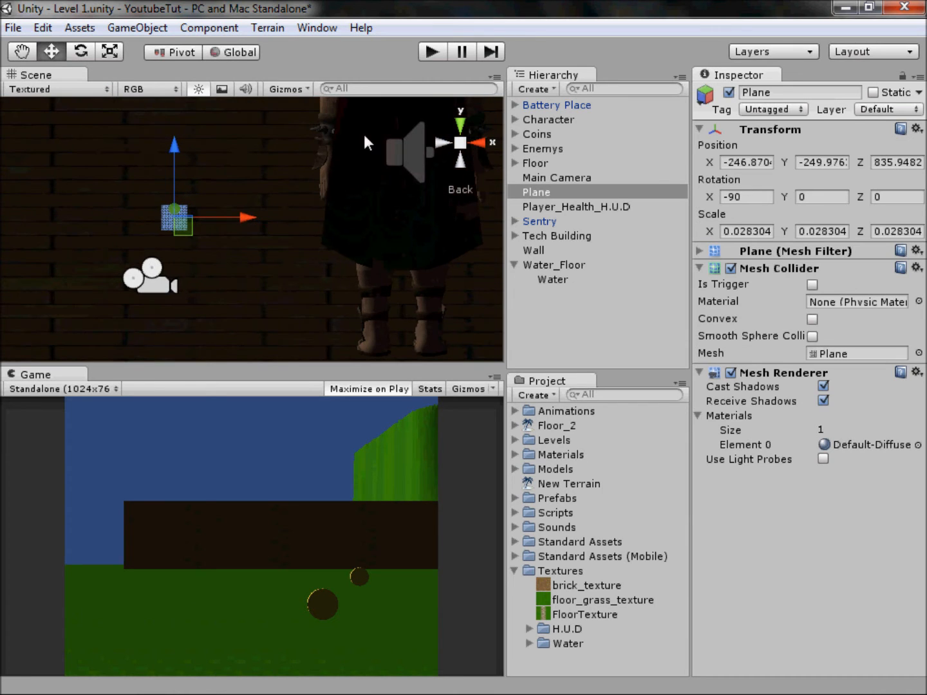
{"action": "left_click", "coordinate": [477, 143]}
{"action": "middle_click_drag", "start_coordinate": [277, 212], "coordinate": [275, 170]}
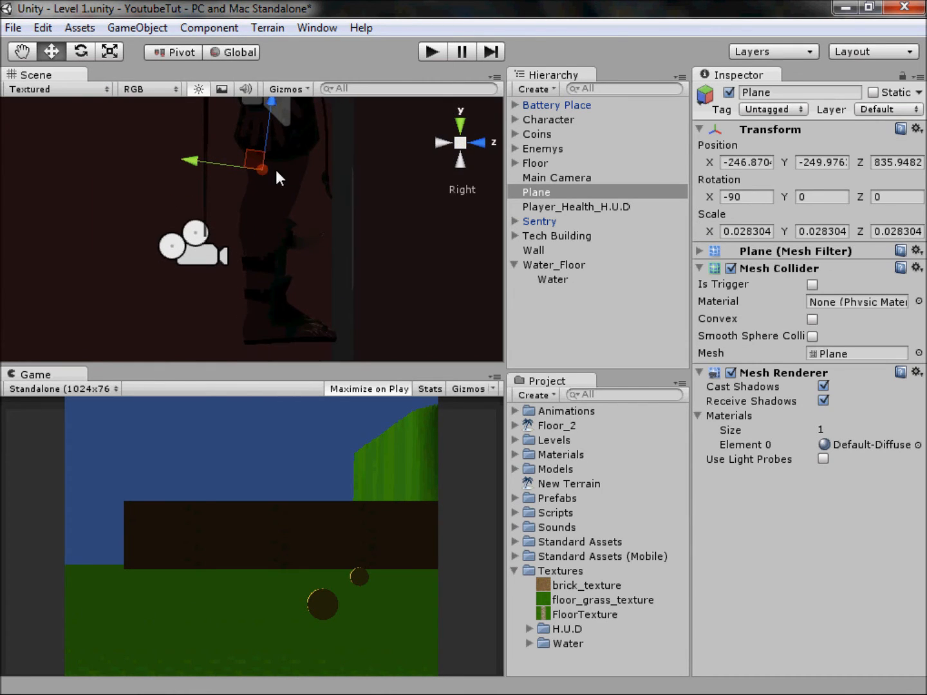
{"action": "left_click", "coordinate": [228, 52]}
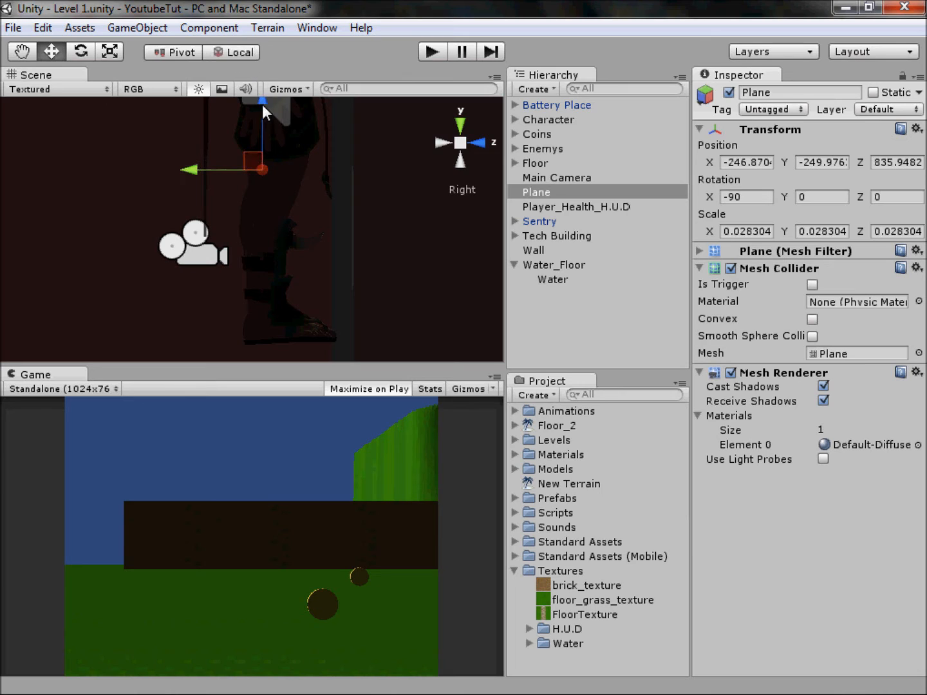
{"action": "left_click", "coordinate": [237, 54]}
{"action": "left_click", "coordinate": [237, 52]}
{"action": "left_click_drag", "start_coordinate": [246, 154], "coordinate": [252, 245]}
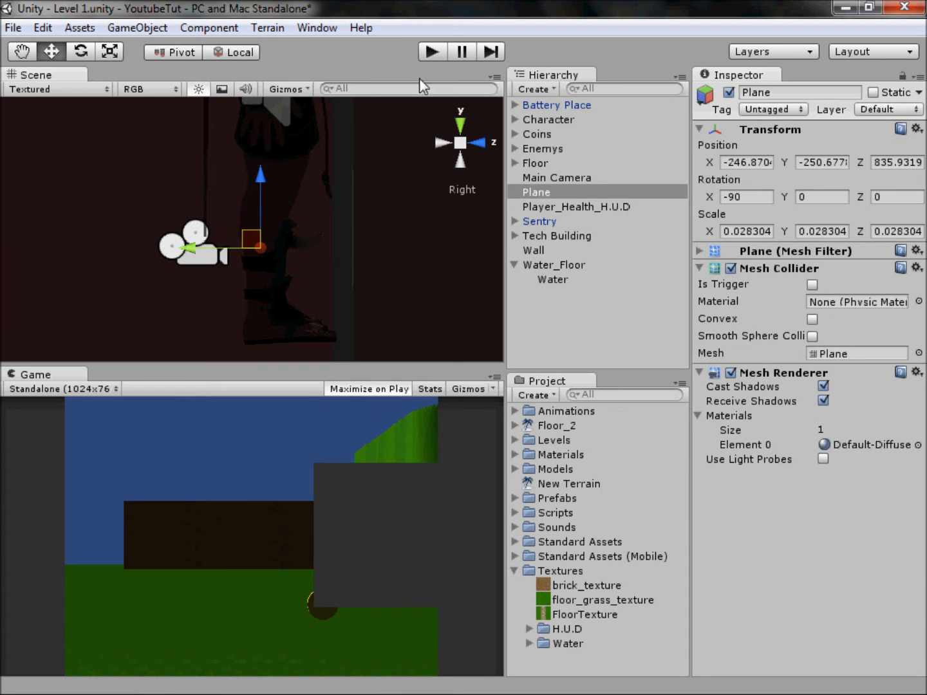
Step: Centre the plane in front of the Main Camera at X about -247.11 and move it closer to the lens, to Z about 835.65
{"action": "left_click", "coordinate": [444, 142]}
{"action": "scroll", "coordinate": [297, 215], "scroll_direction": "up", "scroll_amount": 5}
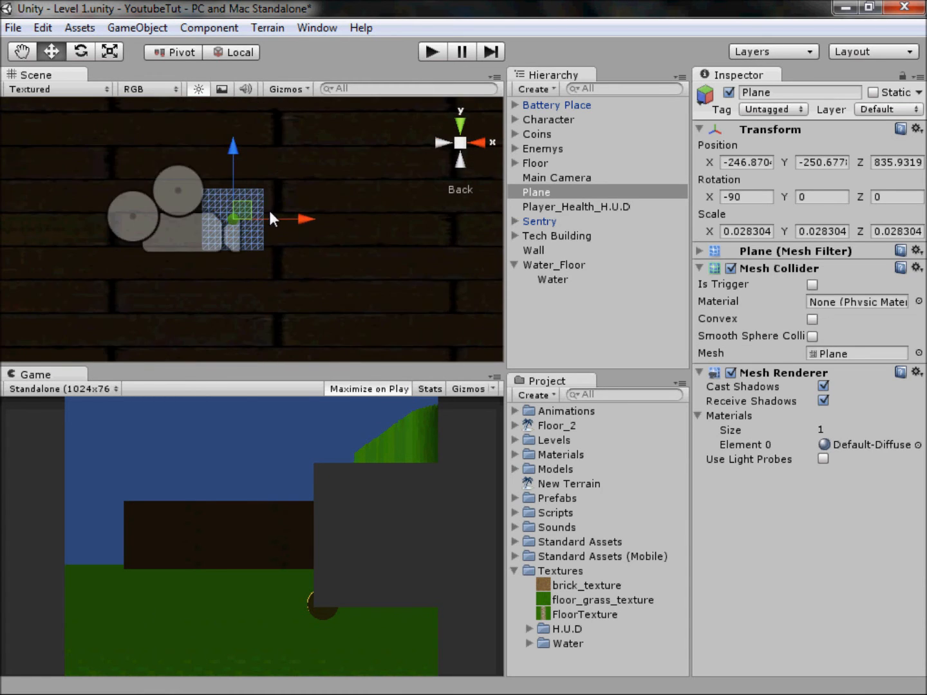
{"action": "left_click_drag", "start_coordinate": [328, 215], "coordinate": [262, 217]}
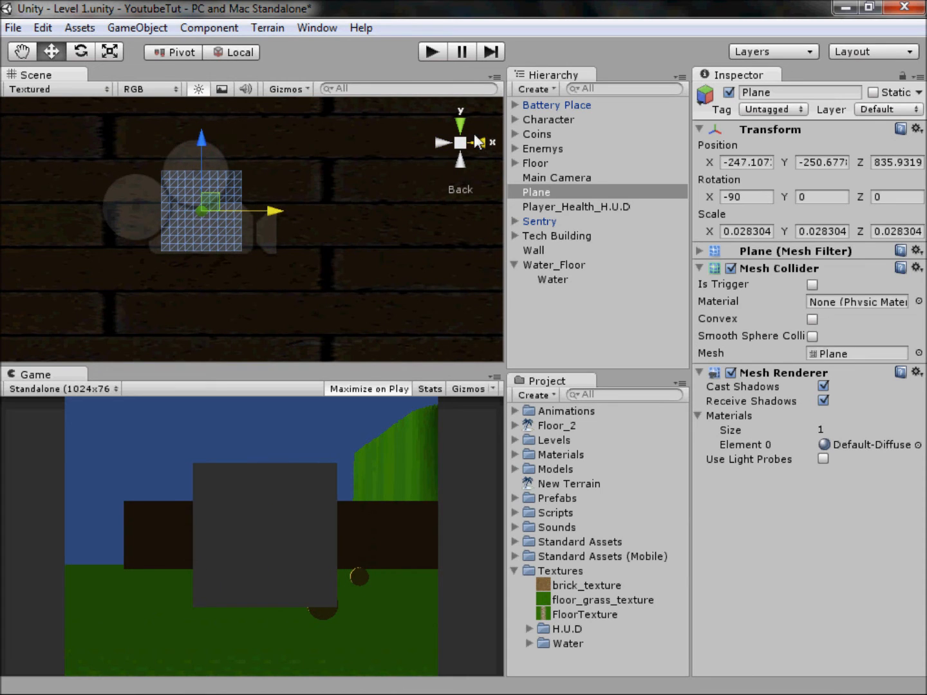
{"action": "left_click", "coordinate": [477, 141]}
{"action": "left_click_drag", "start_coordinate": [235, 214], "coordinate": [165, 208]}
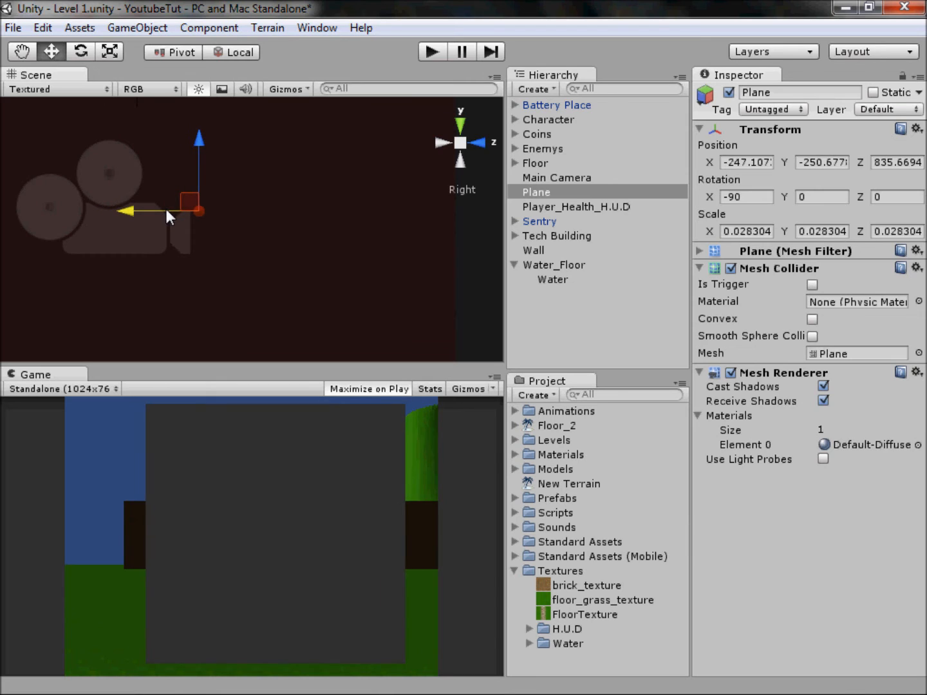
{"action": "middle_click_drag", "start_coordinate": [192, 200], "coordinate": [216, 215]}
{"action": "left_click_drag", "start_coordinate": [180, 217], "coordinate": [171, 217]}
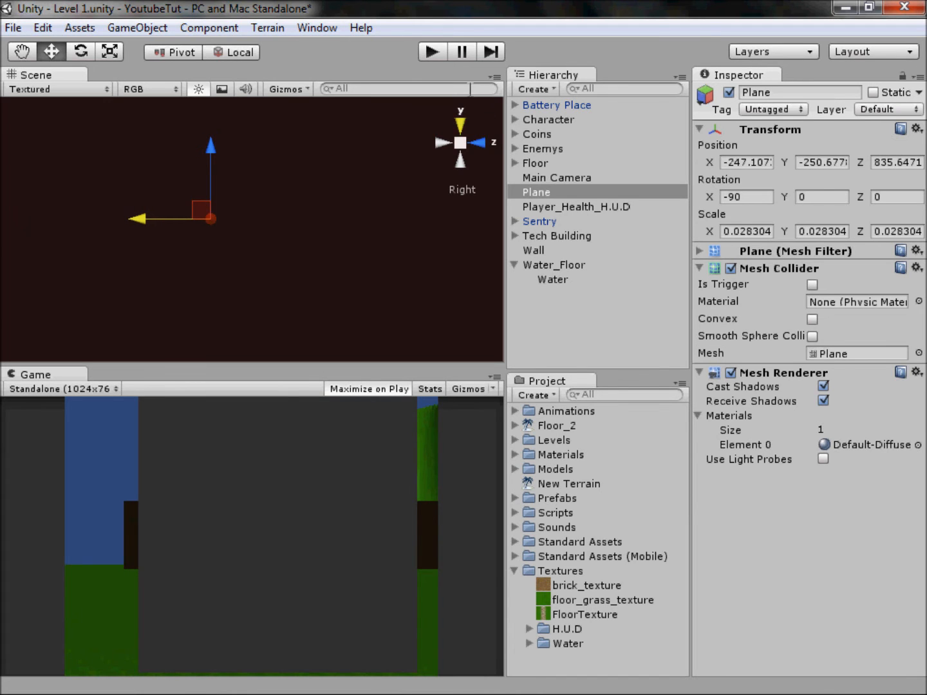
Step: Enlarge the plane to a scale of about 0.040 by 0.033 and shift it sideways so it fills the camera view
{"action": "left_click", "coordinate": [443, 143]}
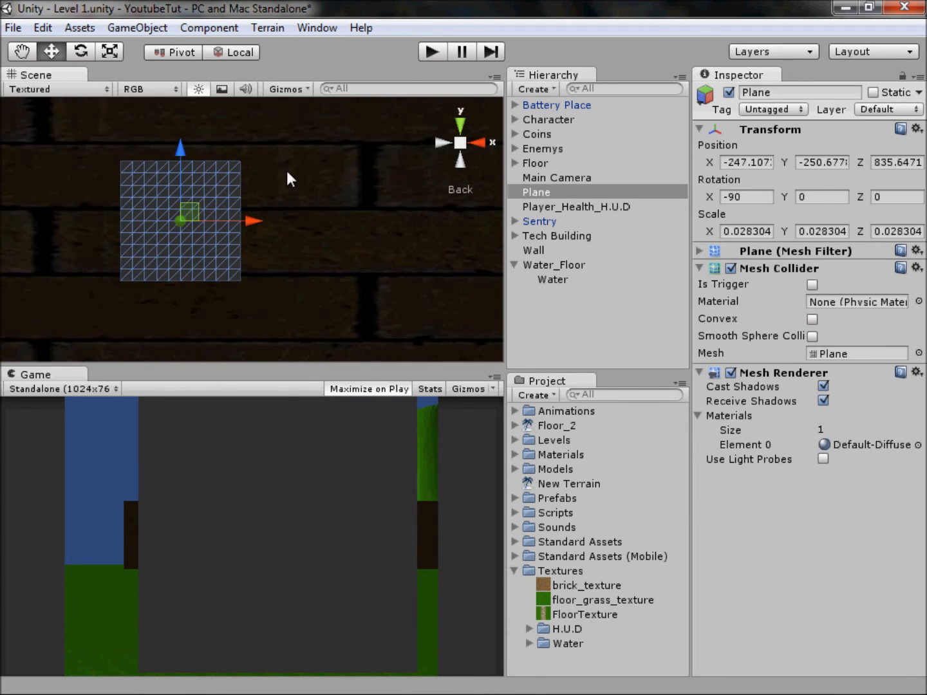
{"action": "left_click", "coordinate": [110, 50]}
{"action": "left_click_drag", "start_coordinate": [207, 221], "coordinate": [266, 222]}
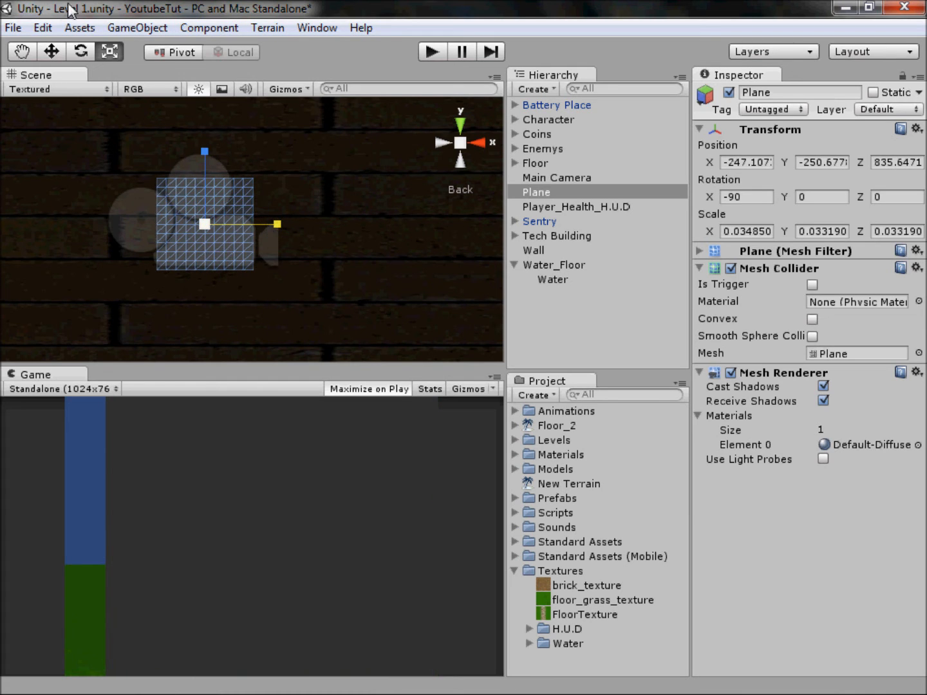
{"action": "left_click", "coordinate": [55, 55]}
{"action": "left_click_drag", "start_coordinate": [268, 225], "coordinate": [253, 223]}
{"action": "left_click", "coordinate": [109, 52]}
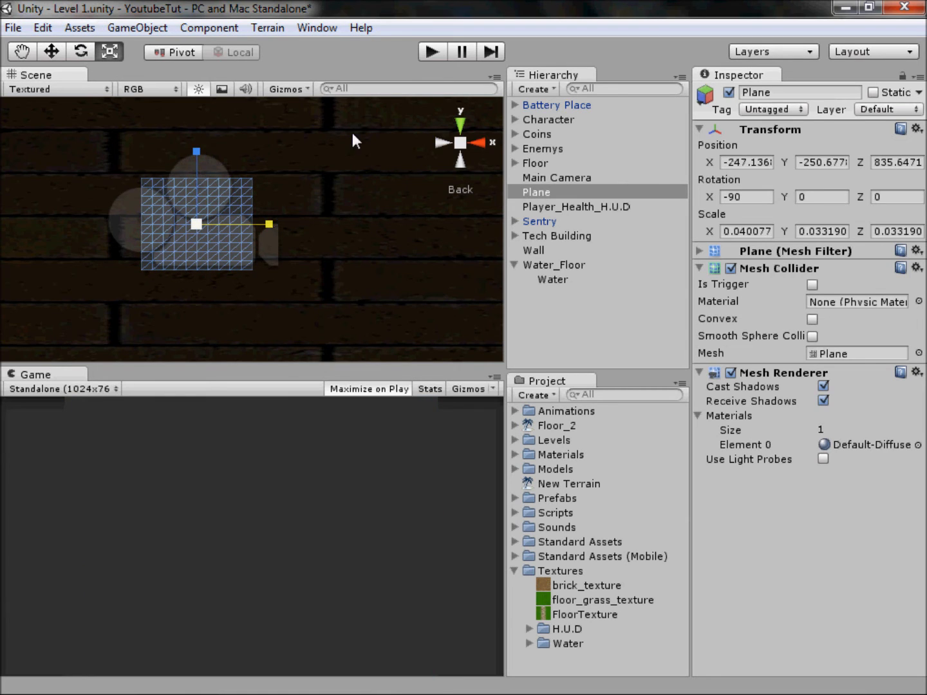
Step: Apply the Camera_Water texture from the Water folder to the plane in front of the camera
{"action": "left_click", "coordinate": [529, 643]}
{"action": "scroll", "coordinate": [535, 642], "scroll_direction": "down", "scroll_amount": 1}
{"action": "left_click", "coordinate": [591, 657]}
{"action": "left_click_drag", "start_coordinate": [591, 650], "coordinate": [222, 244]}
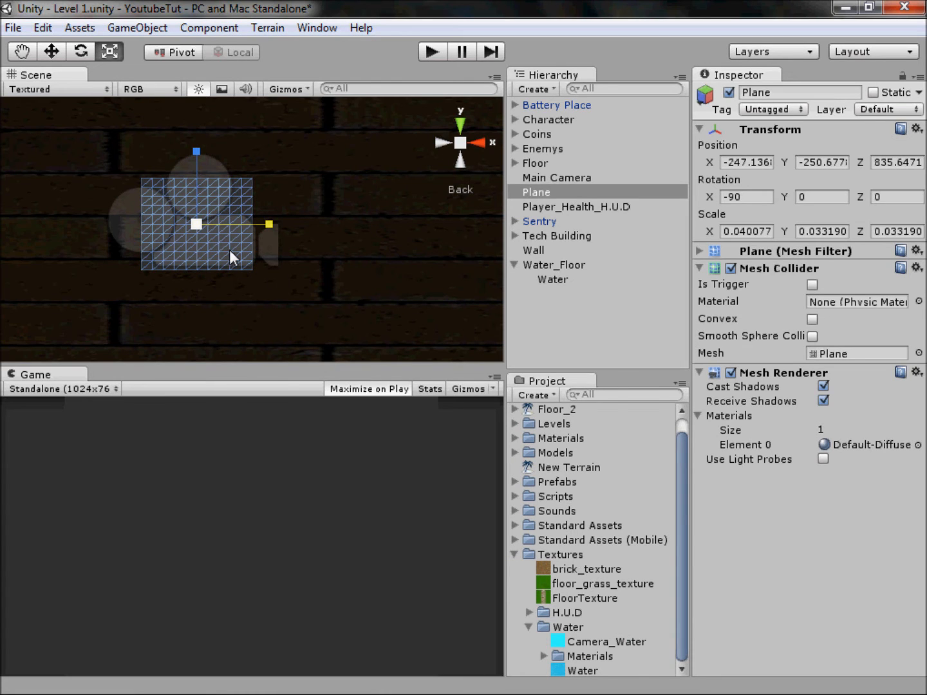
{"action": "left_click", "coordinate": [470, 140]}
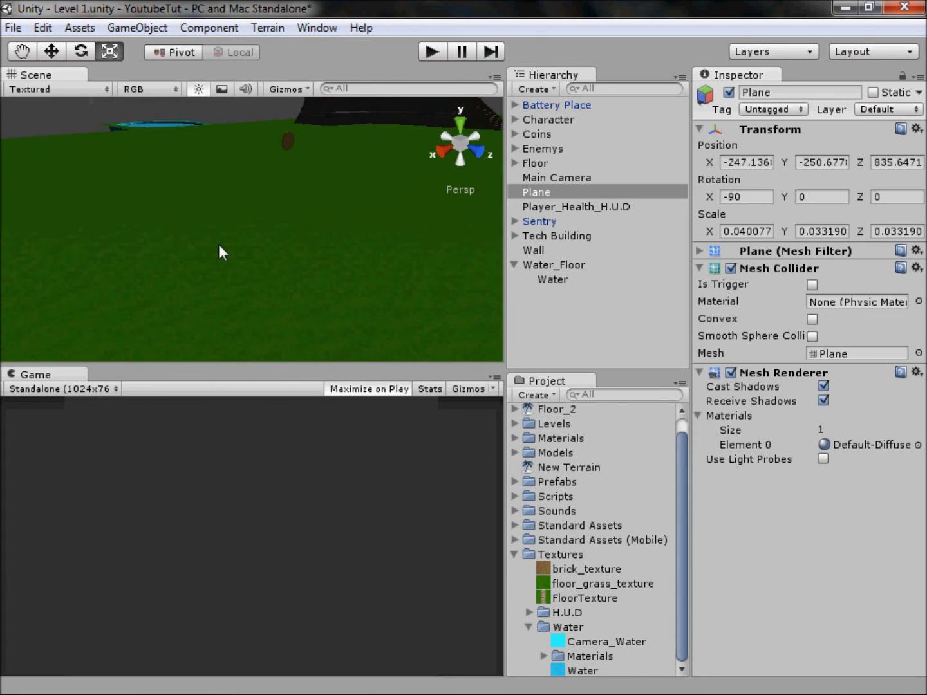
{"action": "scroll", "coordinate": [271, 238], "scroll_direction": "down", "scroll_amount": 4}
{"action": "left_click_drag", "start_coordinate": [278, 240], "coordinate": [371, 145], "text": "alt"}
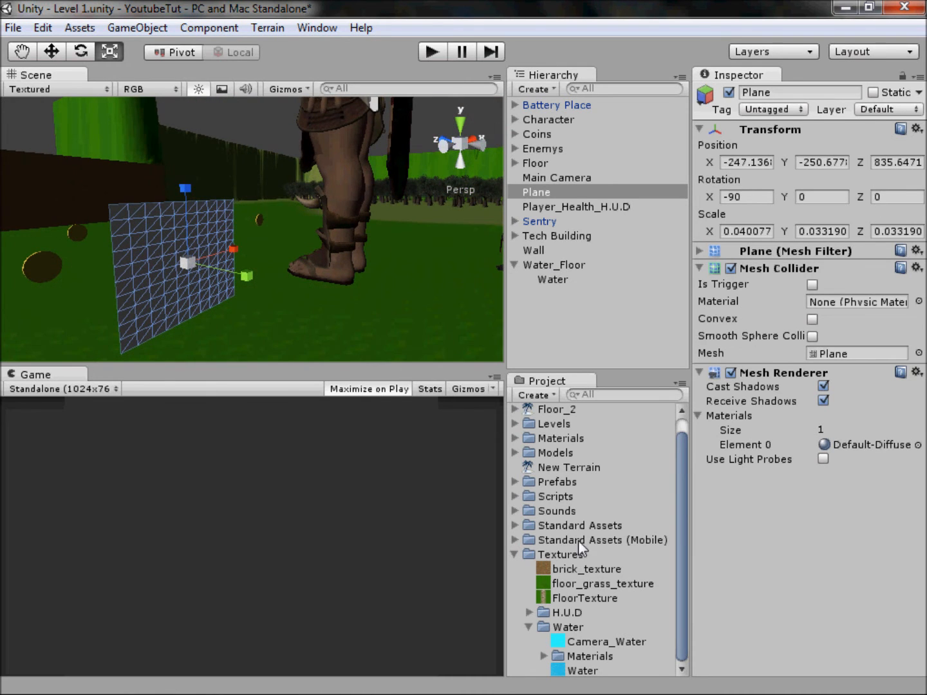
{"action": "left_click_drag", "start_coordinate": [580, 642], "coordinate": [185, 210]}
{"action": "left_click_drag", "start_coordinate": [204, 263], "coordinate": [204, 262]}
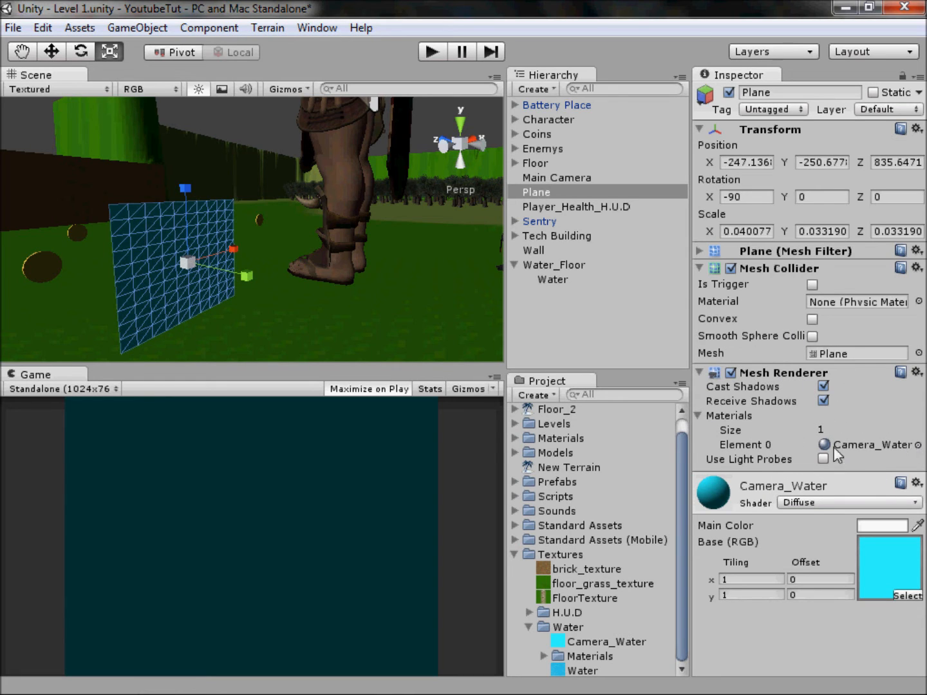
Step: Change the Camera_Water material's shader to Transparent/Bumped Diffuse
{"action": "left_click", "coordinate": [814, 505]}
{"action": "mouse_move", "coordinate": [785, 452]}
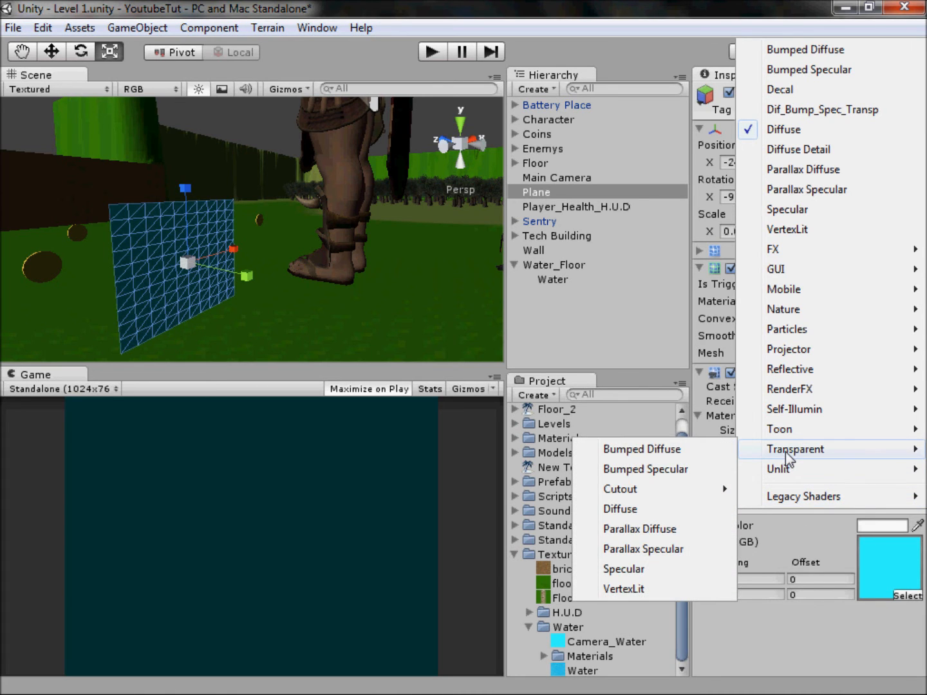
{"action": "left_click", "coordinate": [709, 451]}
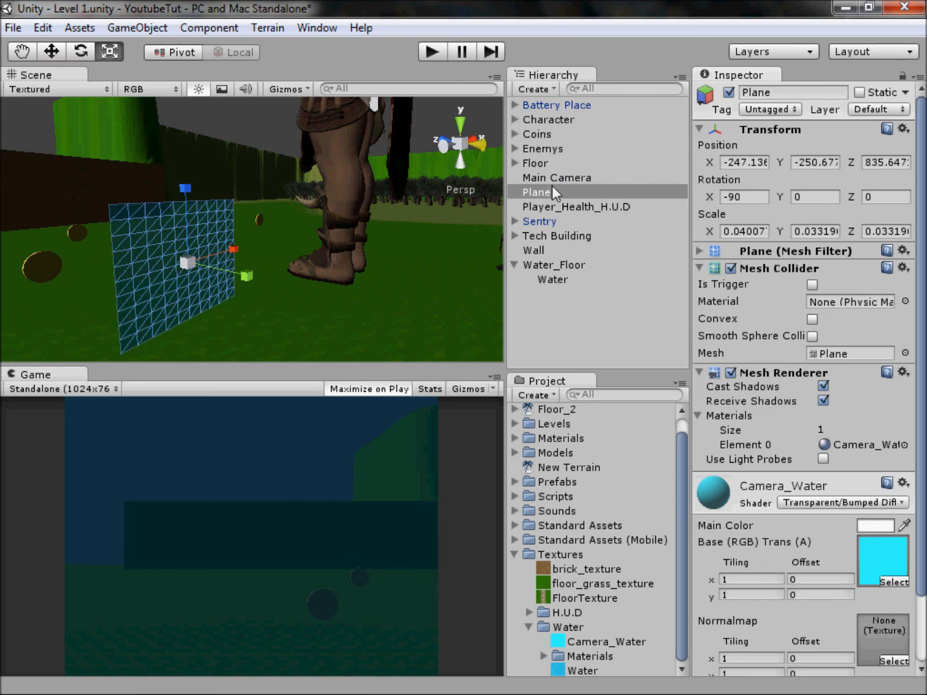
Step: Rename the plane to Water_Camera and make it a child of the Main Camera
{"action": "left_click", "coordinate": [801, 94]}
{"action": "key", "text": "ctrl+a"}
{"action": "type", "text": "Water_Camera"}
{"action": "key", "text": "Return"}
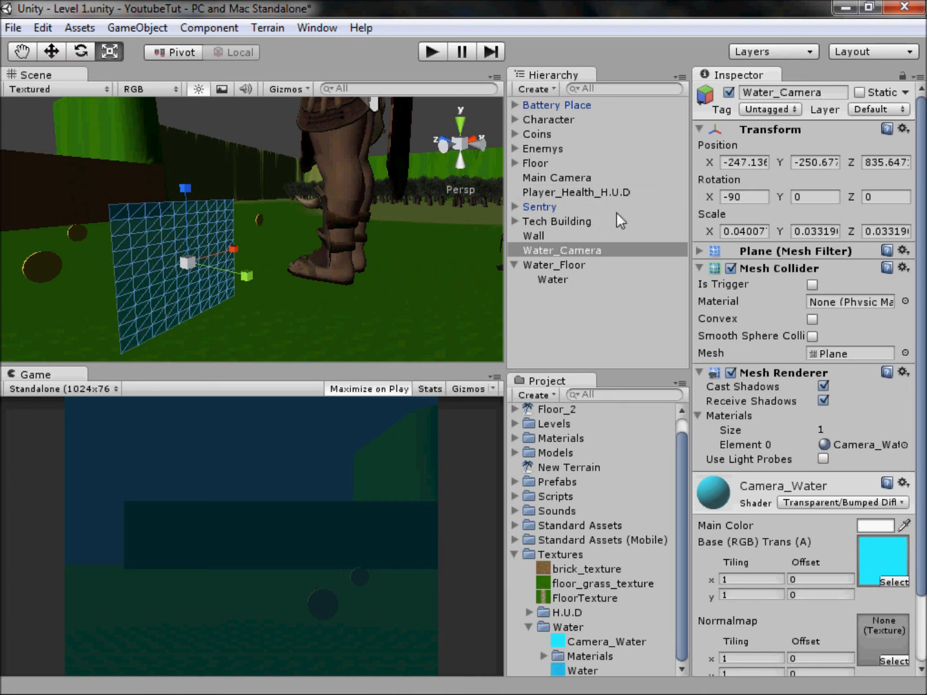
{"action": "left_click_drag", "start_coordinate": [554, 245], "coordinate": [574, 179]}
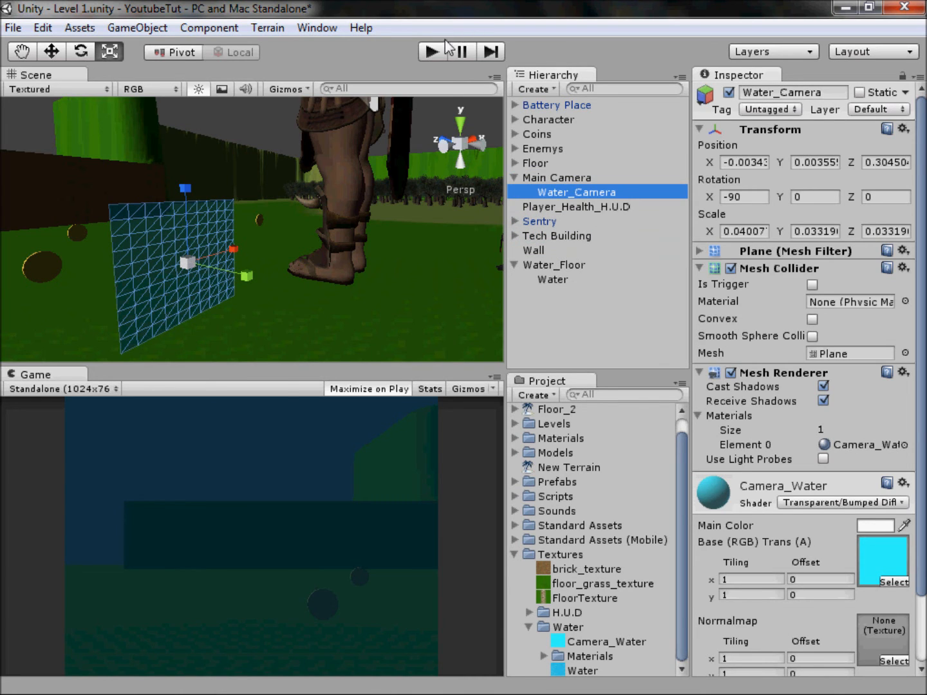
Step: Play-test the level by walking the character into the water pool to check the camera tint, and stop the game
{"action": "left_click", "coordinate": [431, 52]}
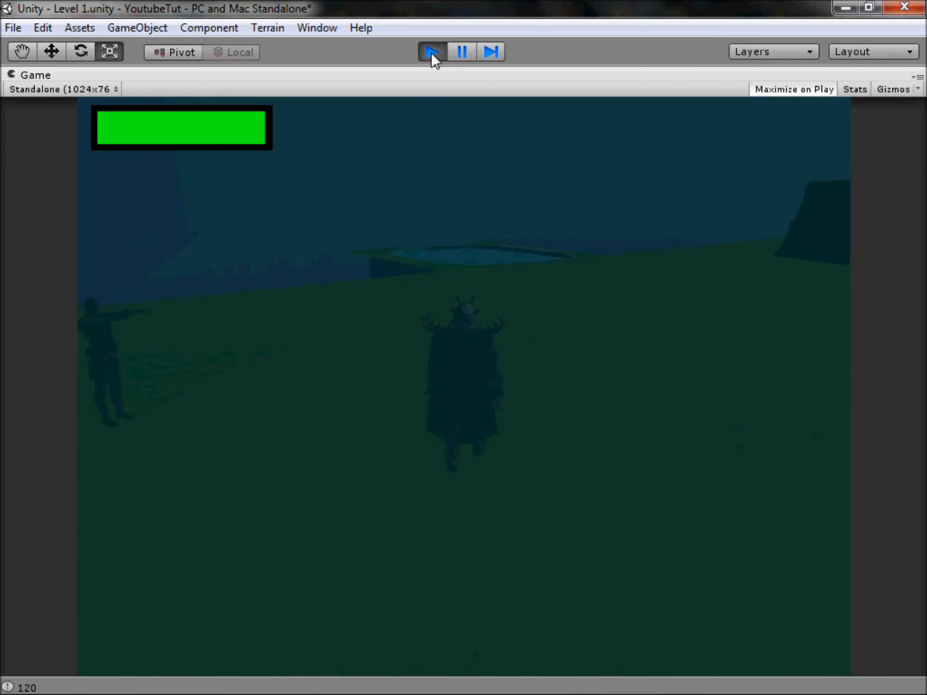
{"action": "key", "text": "w"}
{"action": "key", "text": "d"}
{"action": "key", "text": "a"}
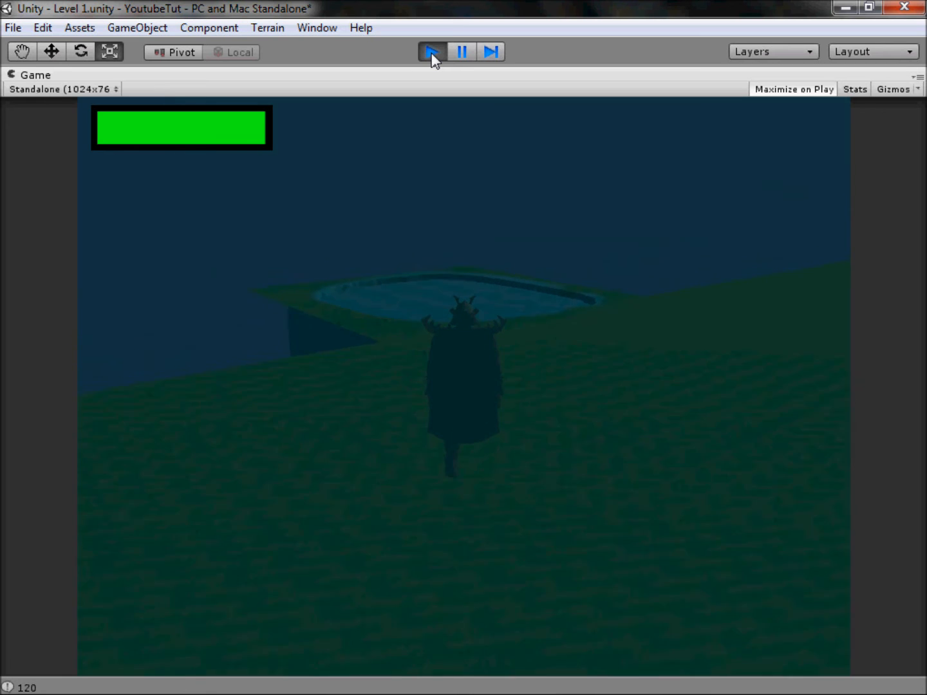
{"action": "key", "text": "w"}
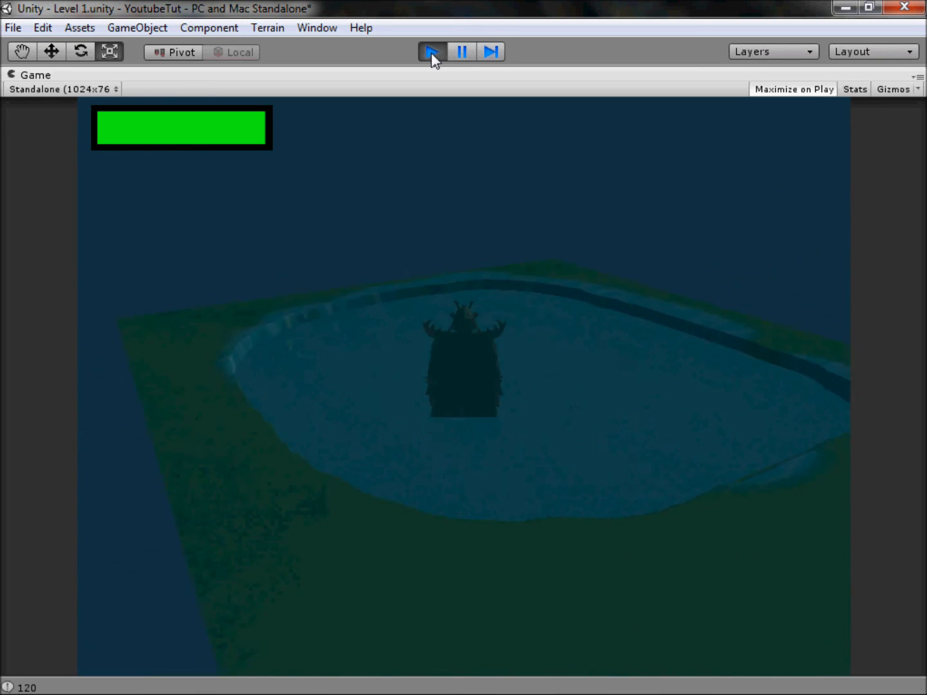
{"action": "key", "text": "w"}
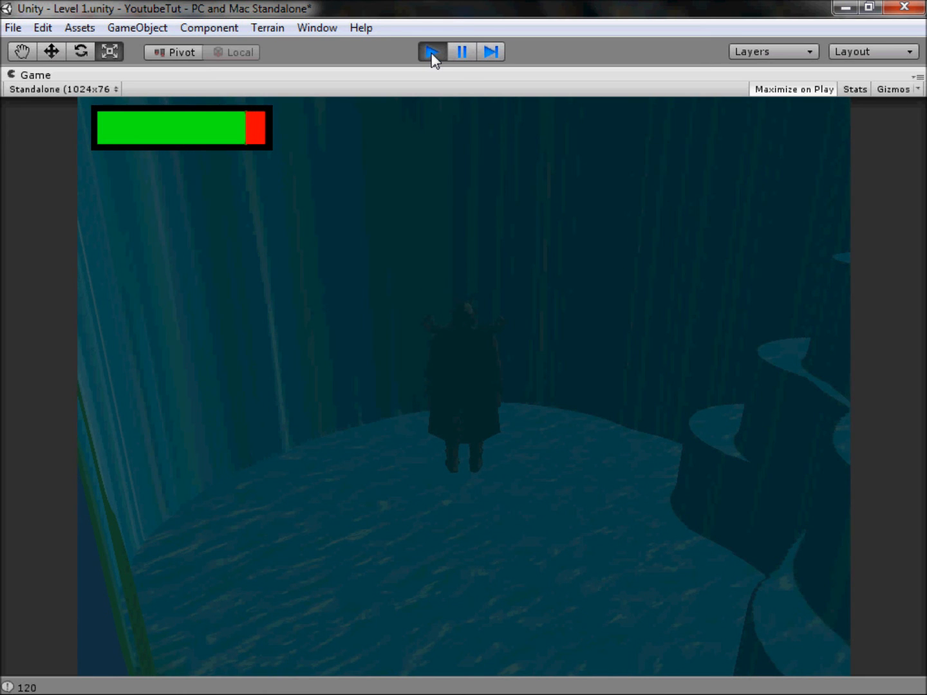
{"action": "left_click", "coordinate": [432, 52]}
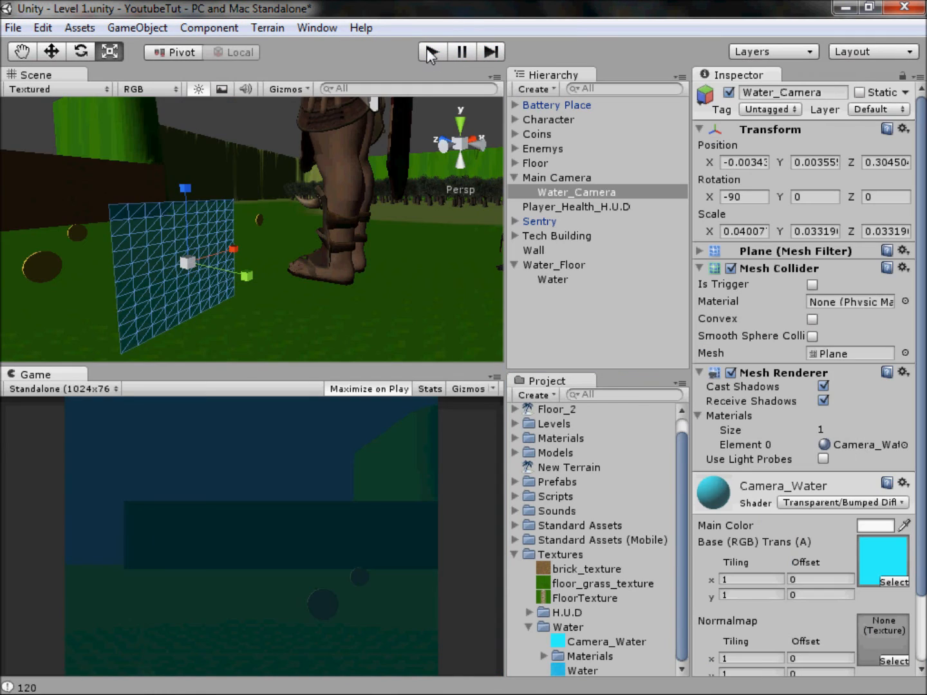
{"action": "scroll", "coordinate": [286, 231], "scroll_direction": "down", "scroll_amount": 6}
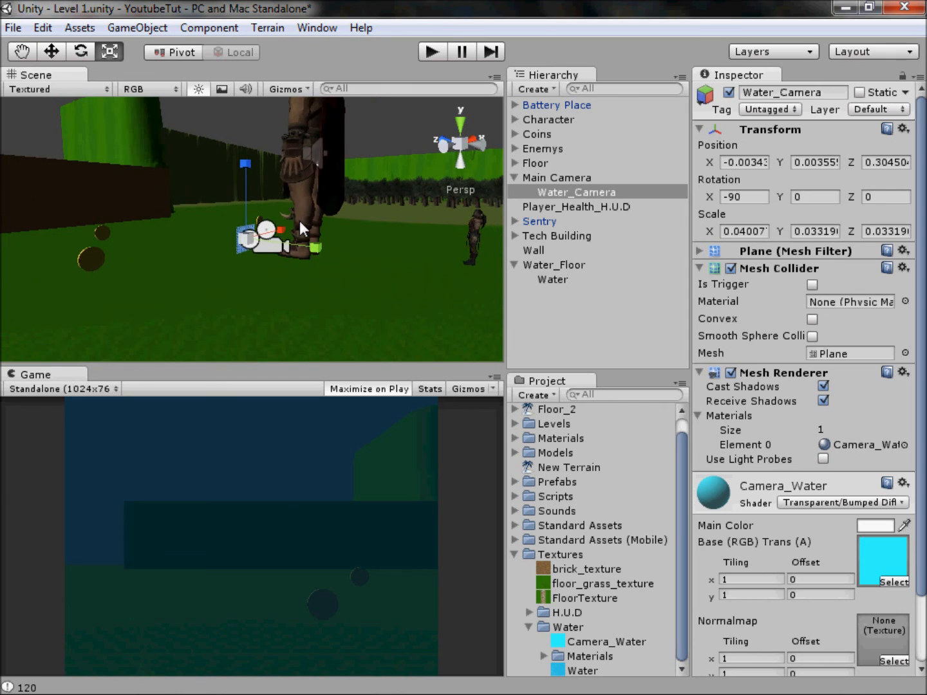
{"action": "scroll", "coordinate": [296, 206], "scroll_direction": "up", "scroll_amount": 2}
{"action": "middle_click_drag", "start_coordinate": [268, 216], "coordinate": [249, 239]}
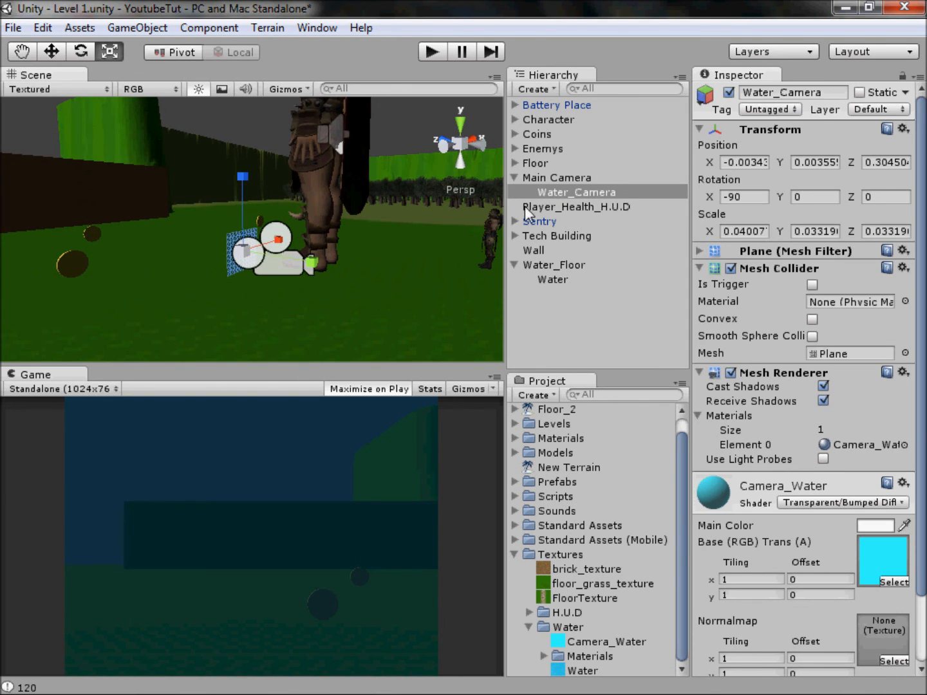
{"action": "middle_click_drag", "start_coordinate": [347, 256], "coordinate": [131, 214]}
{"action": "scroll", "coordinate": [306, 247], "scroll_direction": "down", "scroll_amount": 8}
{"action": "mouse_move", "coordinate": [466, 280]}
{"action": "middle_mouse_down"}
{"action": "mouse_move", "coordinate": [173, 286]}
{"action": "mouse_move", "coordinate": [616, 284]}
{"action": "mouse_move", "coordinate": [477, 286]}
{"action": "middle_mouse_up"}
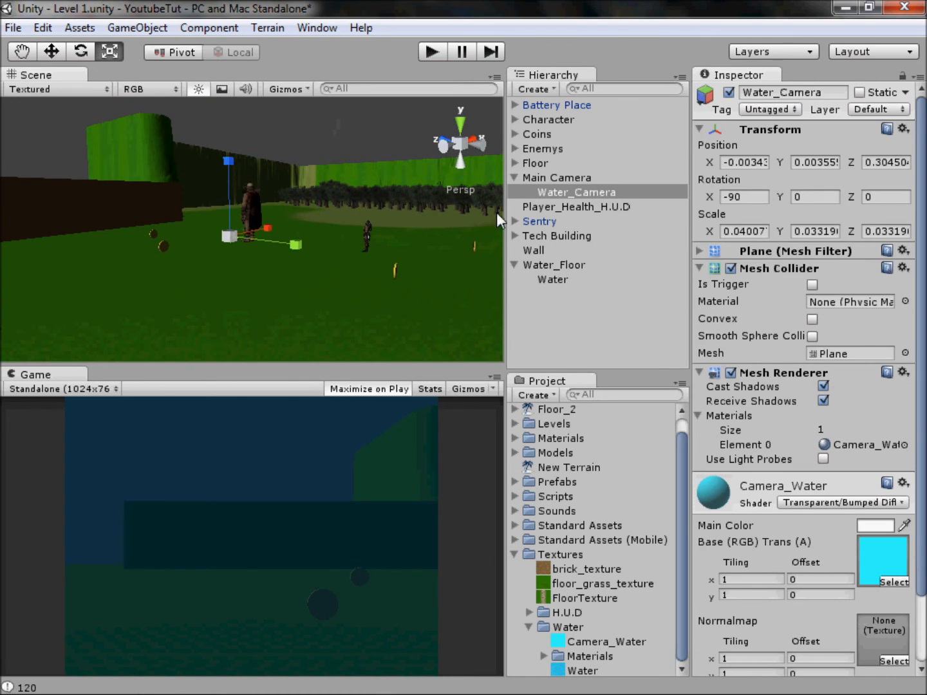
Step: Create a new folder named Water inside the project's Scripts folder
{"action": "left_click", "coordinate": [514, 554]}
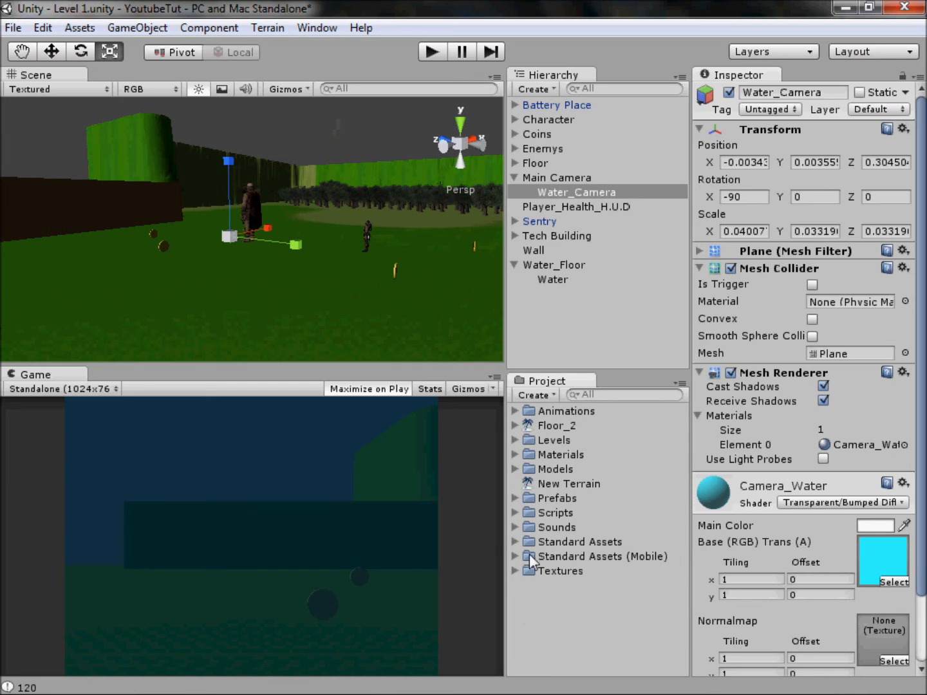
{"action": "left_click", "coordinate": [515, 513]}
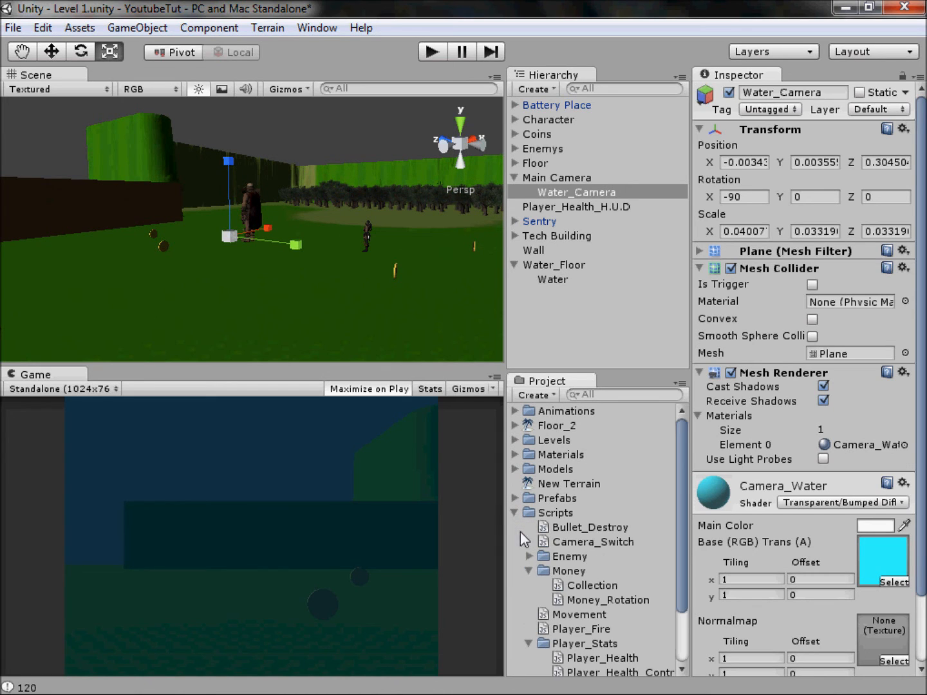
{"action": "left_click", "coordinate": [528, 571]}
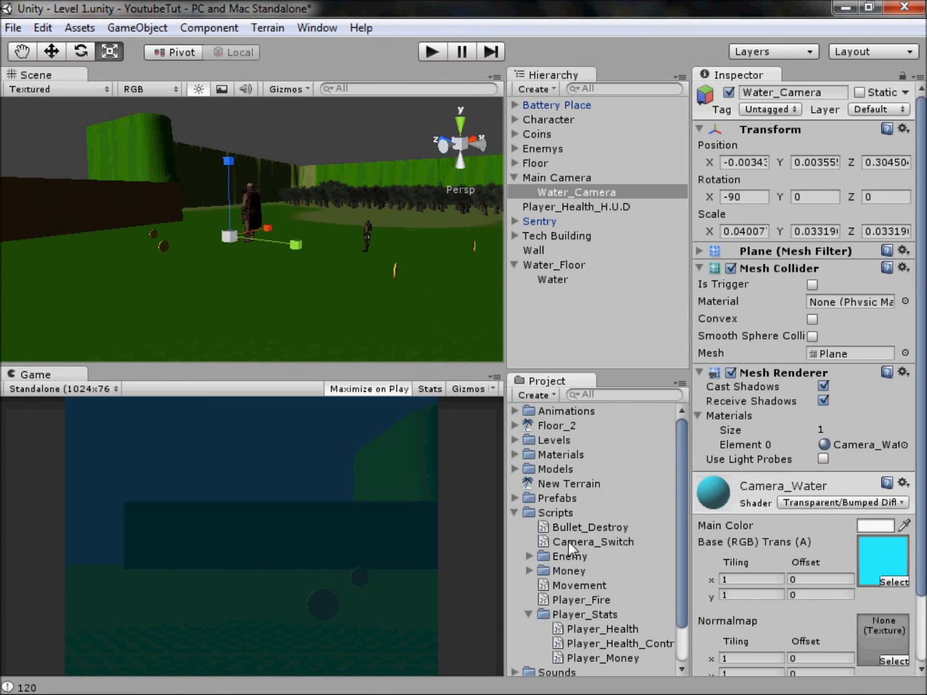
{"action": "left_click", "coordinate": [531, 615]}
{"action": "right_click", "coordinate": [559, 509]}
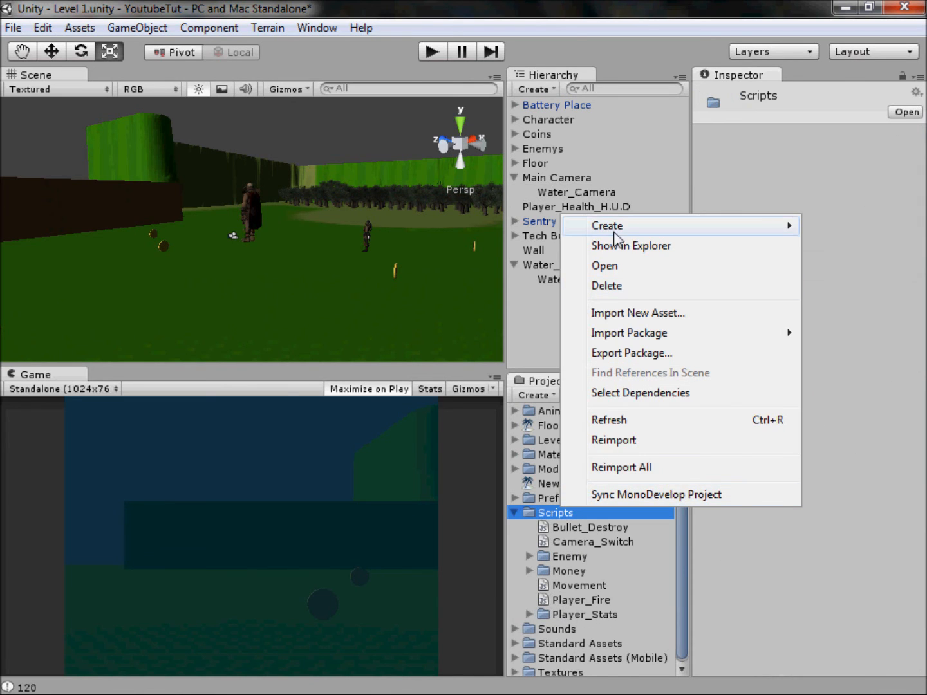
{"action": "mouse_move", "coordinate": [623, 225]}
{"action": "left_click", "coordinate": [478, 226]}
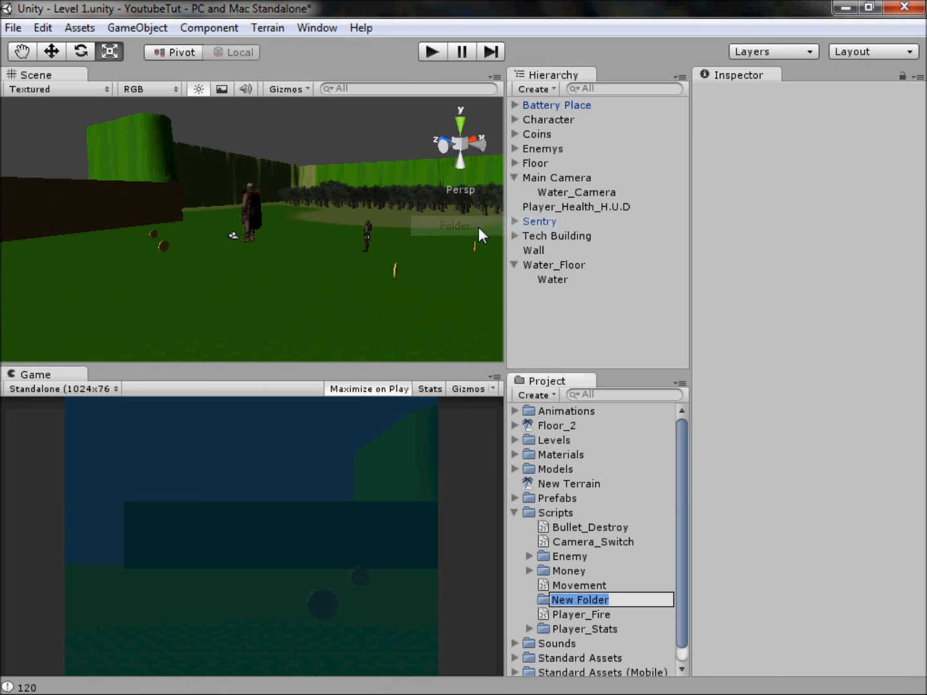
{"action": "type", "text": "Water"}
{"action": "key", "text": "Return"}
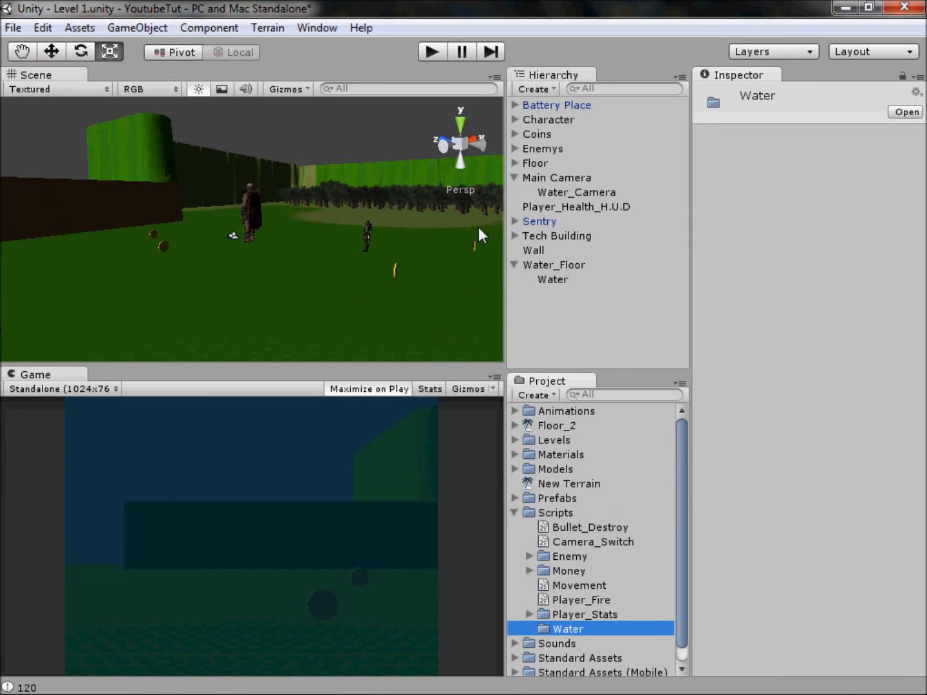
Step: Create a JavaScript file named Water_Controls in the Water scripts folder
{"action": "right_click", "coordinate": [588, 624]}
{"action": "mouse_move", "coordinate": [621, 345]}
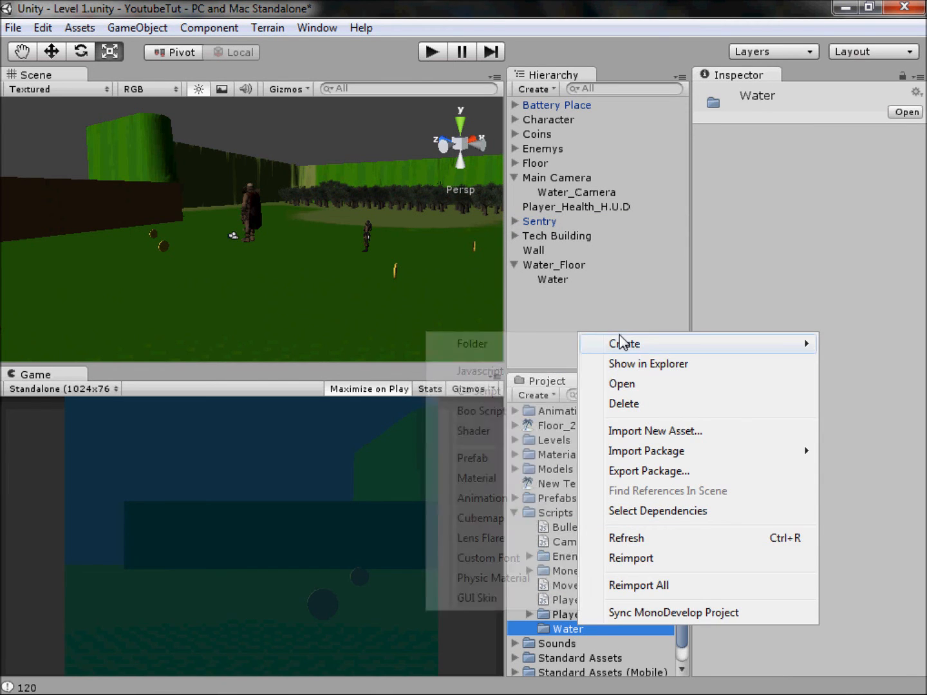
{"action": "left_click", "coordinate": [547, 372]}
{"action": "type", "text": "W"}
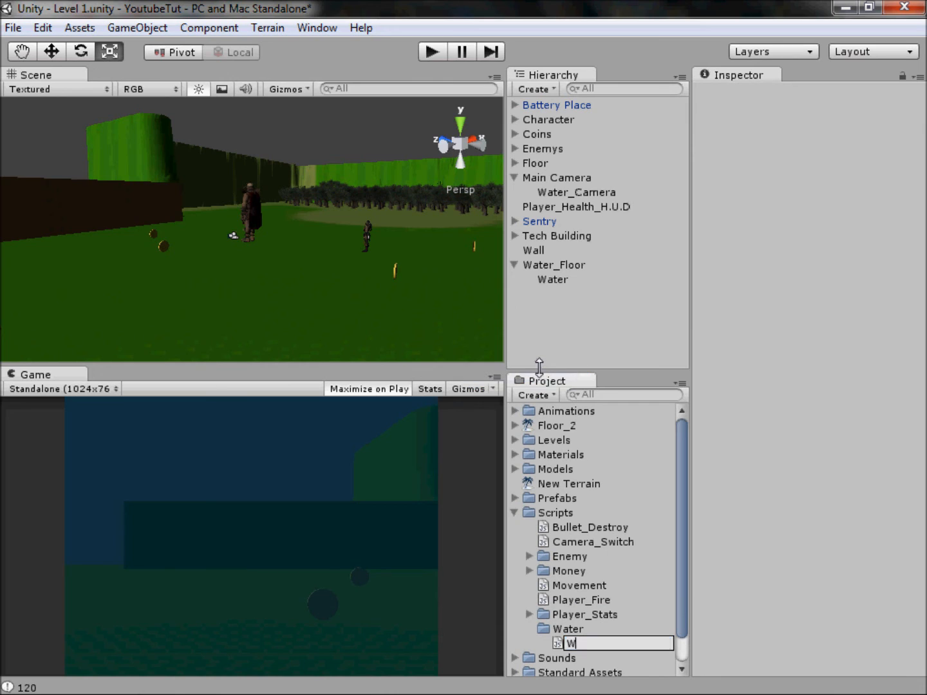
{"action": "type", "text": "ater_Controls"}
{"action": "key", "text": "Return"}
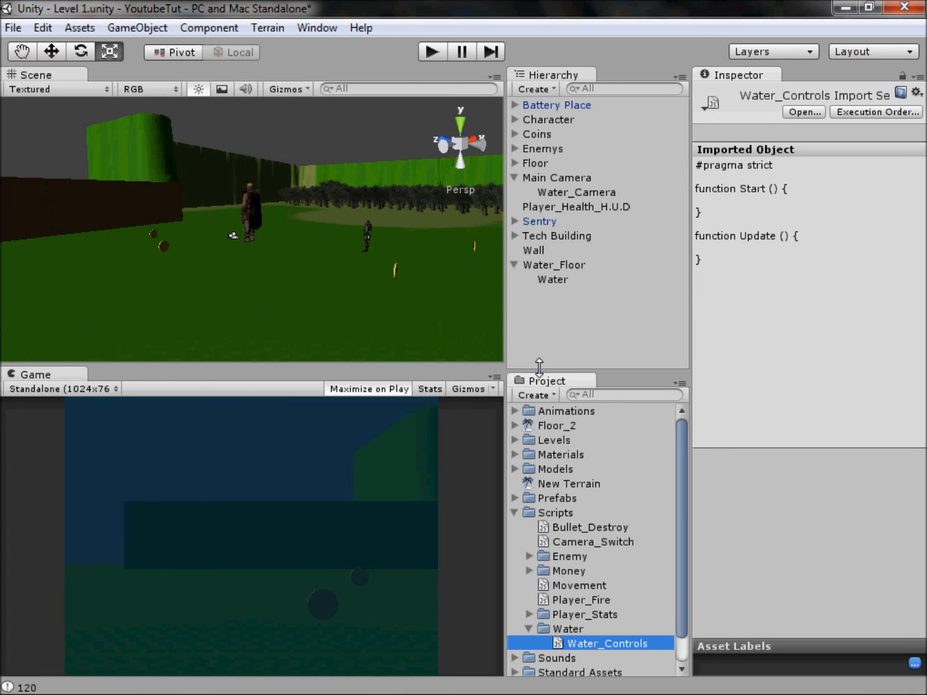
Step: Open the Water_Controls script in Notepad++, start a var line under #pragma strict, and fit the window beside Unity's Hierarchy
{"action": "double_click", "coordinate": [607, 645]}
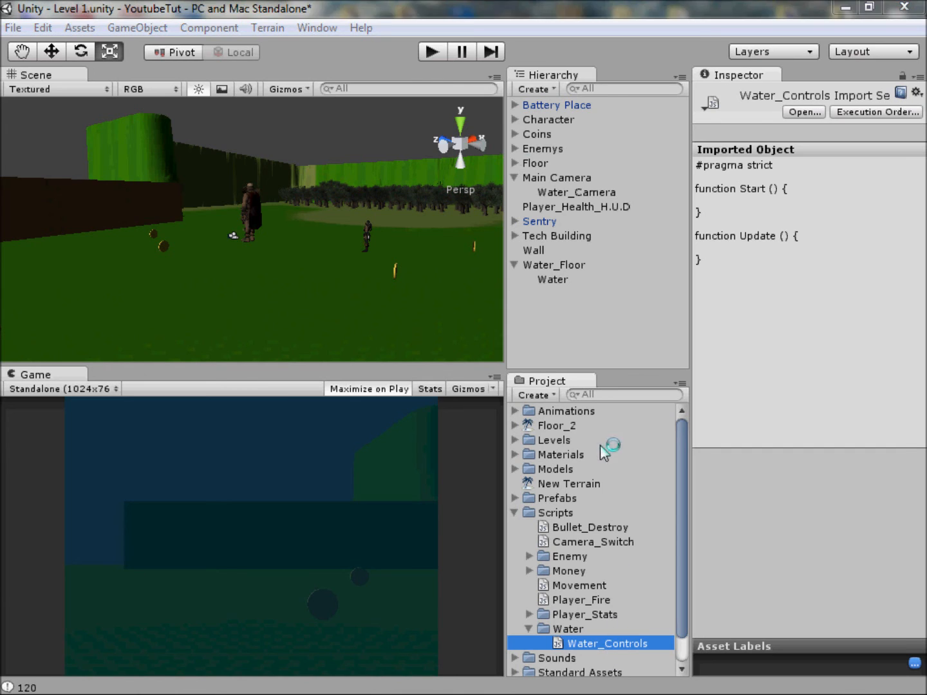
{"action": "left_click", "coordinate": [211, 94]}
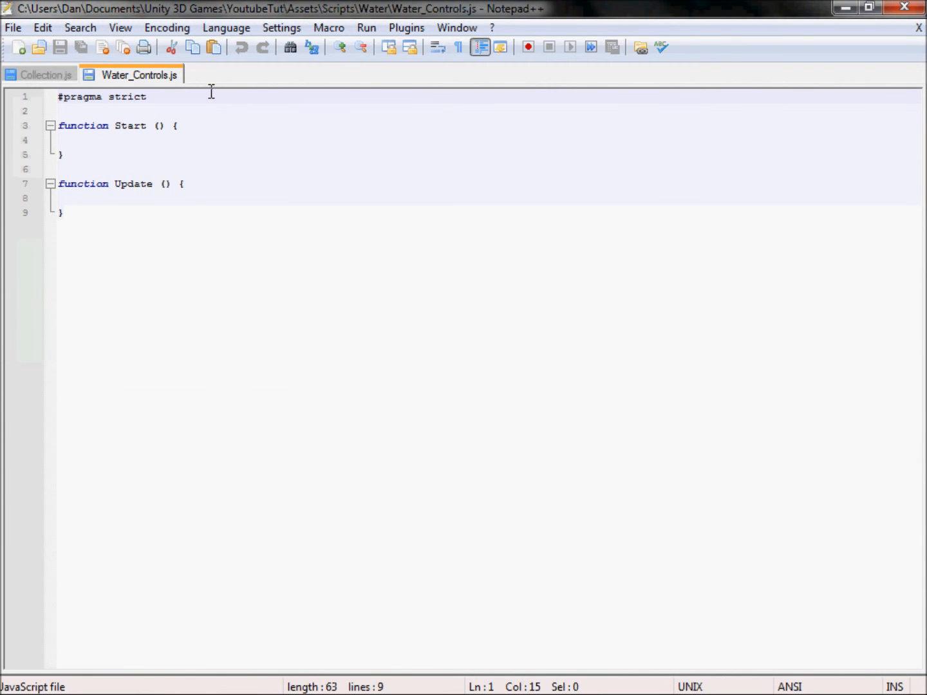
{"action": "key", "text": "Return"}
{"action": "type", "text": "var"}
{"action": "left_click_drag", "start_coordinate": [297, 8], "coordinate": [1, 187]}
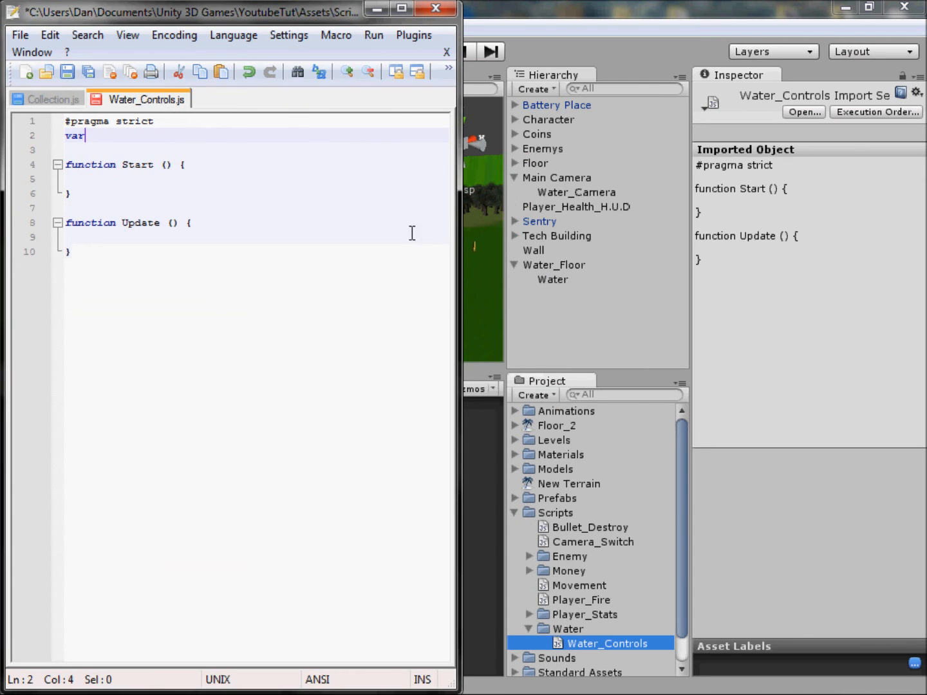
{"action": "left_click_drag", "start_coordinate": [459, 223], "coordinate": [527, 222]}
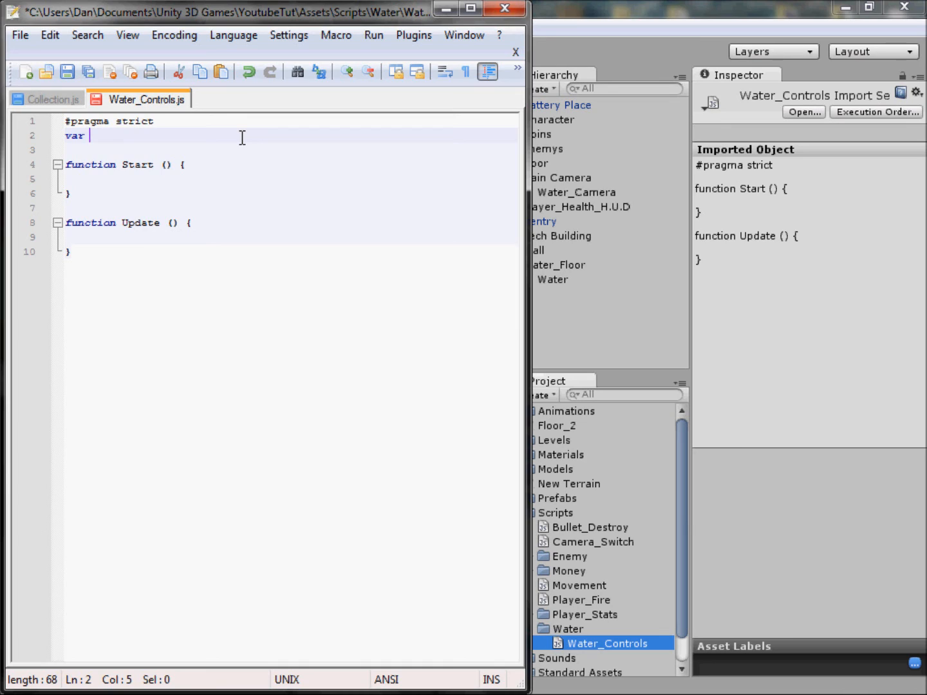
Step: Complete the declaration as var water_camera : GameObject; and save the script
{"action": "type", "text": "water_camera : GameObject;"}
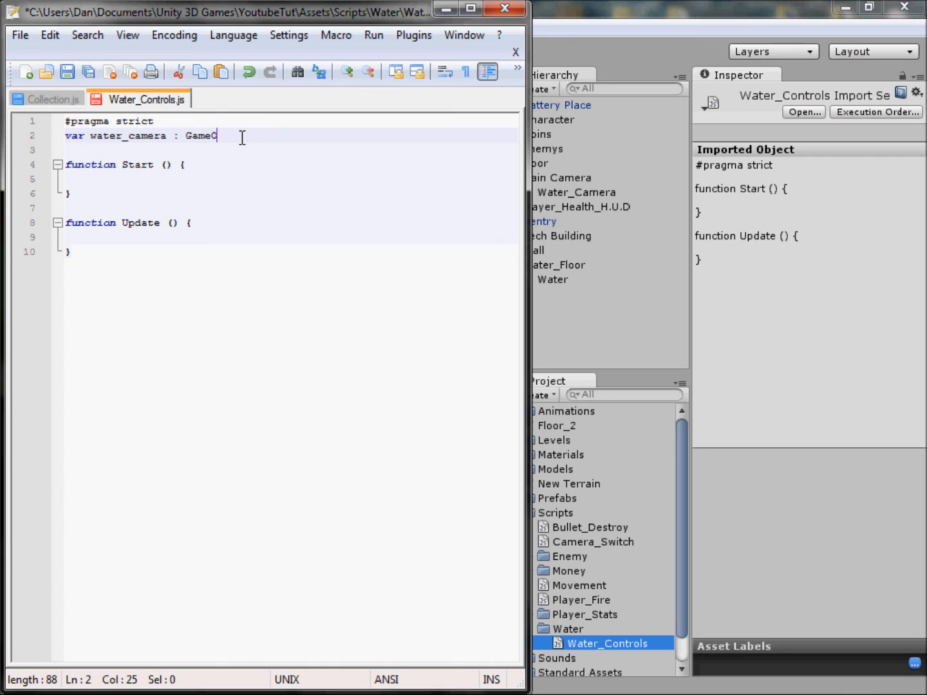
{"action": "key", "text": "ctrl+s"}
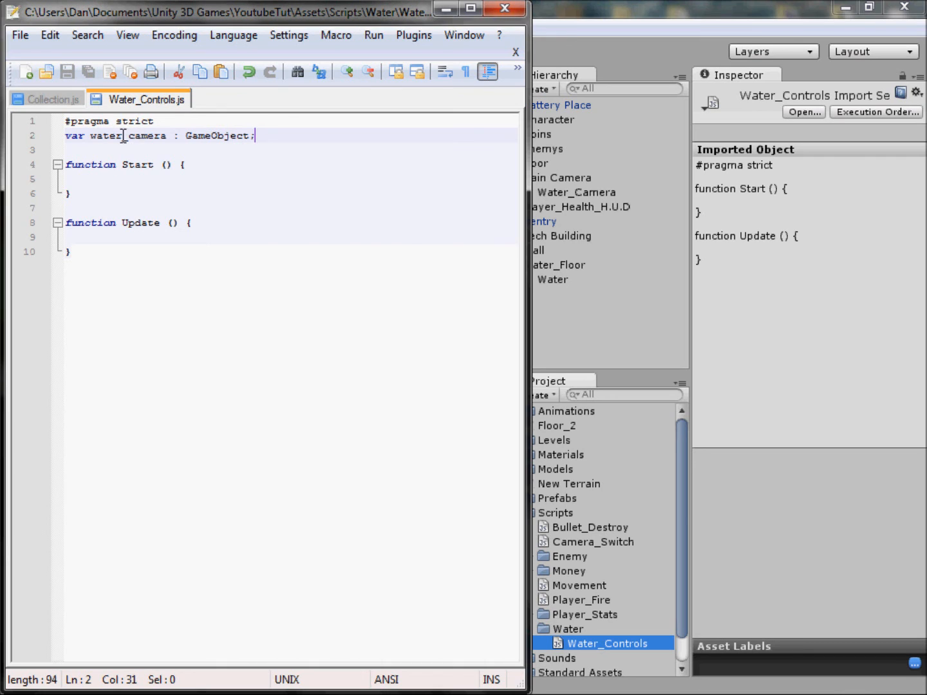
{"action": "left_click_drag", "start_coordinate": [116, 136], "coordinate": [159, 136]}
{"action": "double_click", "coordinate": [182, 136]}
{"action": "left_click", "coordinate": [199, 135]}
{"action": "key", "text": "Left"}
{"action": "key", "text": "Left"}
{"action": "left_click", "coordinate": [234, 127]}
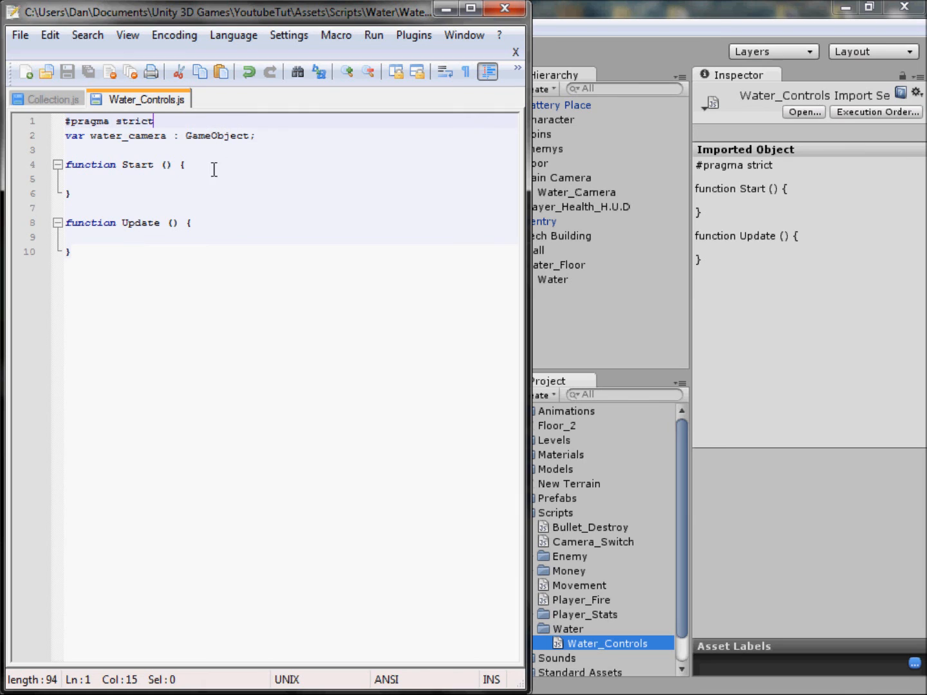
Step: Replace the Start and Update functions with the header function OnTriggerEnter(col : Collider)
{"action": "left_click_drag", "start_coordinate": [141, 251], "coordinate": [122, 167]}
{"action": "key", "text": "Delete"}
{"action": "type", "text": "OnTriggerEnter()"}
{"action": "key", "text": "BackSpace"}
{"action": "key", "text": "BackSpace"}
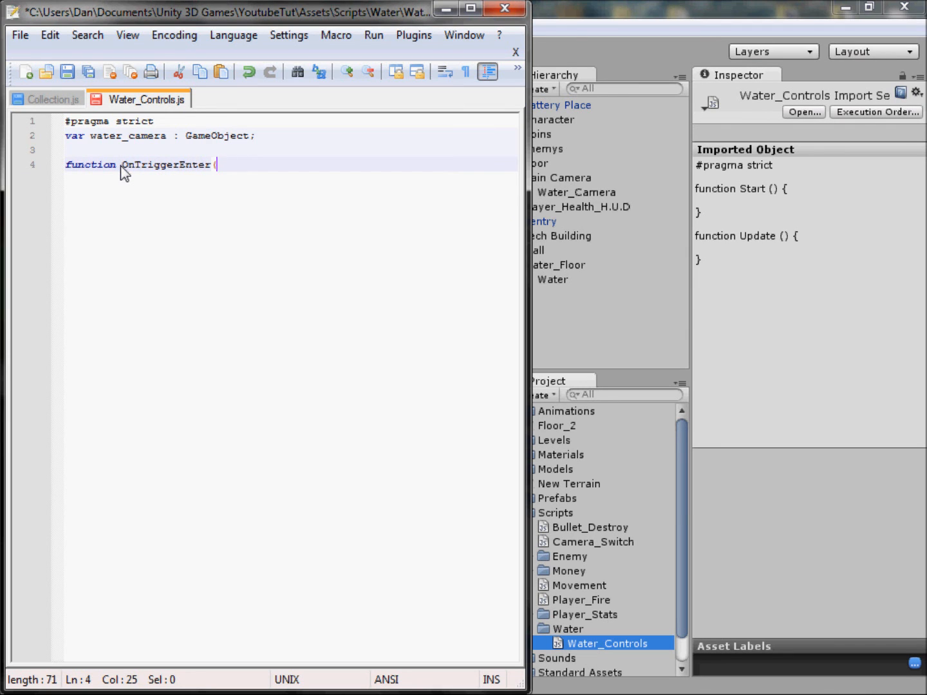
{"action": "type", "text": "col : Collider)"}
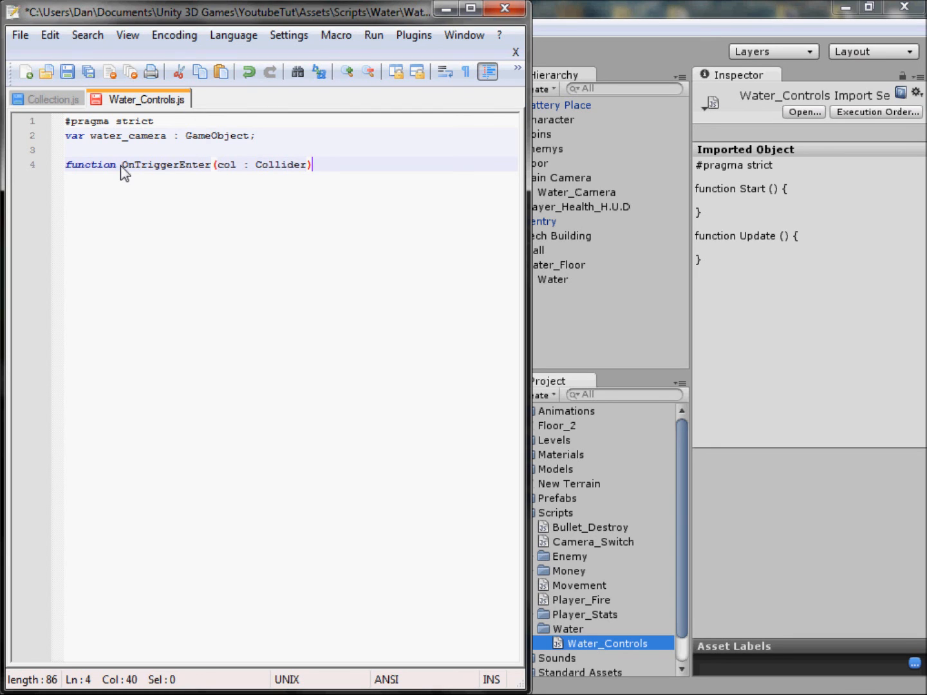
Step: Add an empty braced body with an indented line to OnTriggerEnter and save the script
{"action": "key", "text": "Return"}
{"action": "type", "text": "{"}
{"action": "key", "text": "Return"}
{"action": "key", "text": "Return"}
{"action": "type", "text": "}"}
{"action": "key", "text": "Up"}
{"action": "key", "text": "Tab"}
{"action": "key", "text": "ctrl+s"}
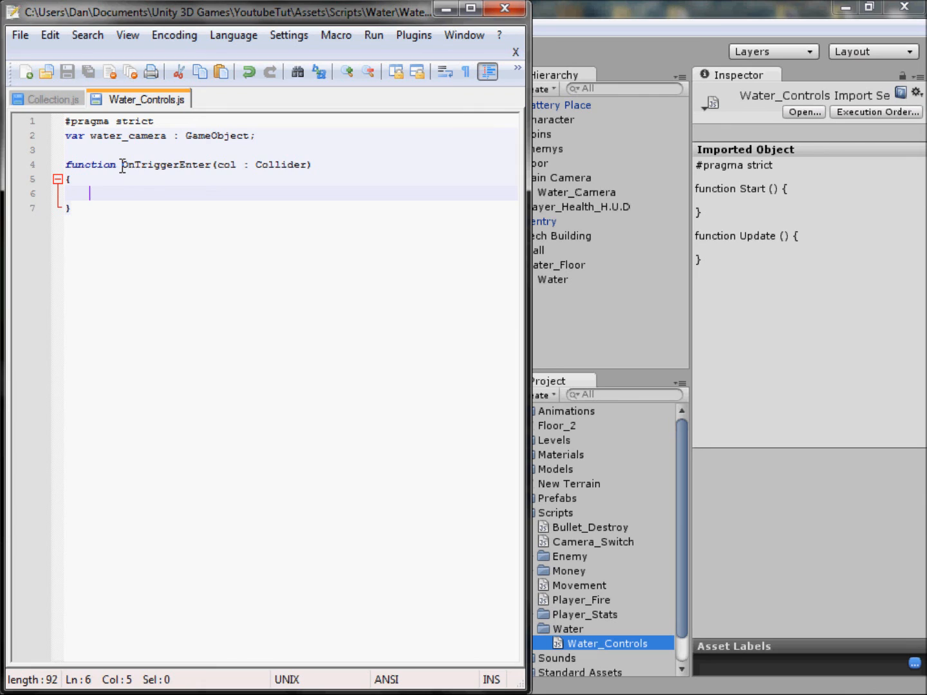
Step: Begin the condition if (col.gameObject.name == " inside OnTriggerEnter and save the script
{"action": "type", "text": "if (col.gameObject"}
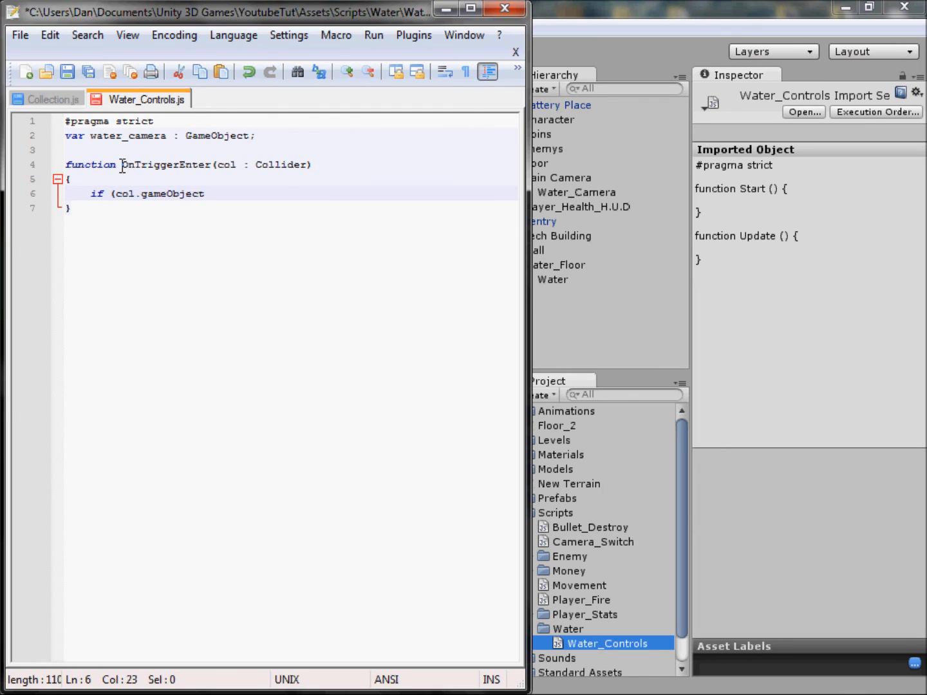
{"action": "type", "text": ".name == \""}
{"action": "key", "text": "ctrl+s"}
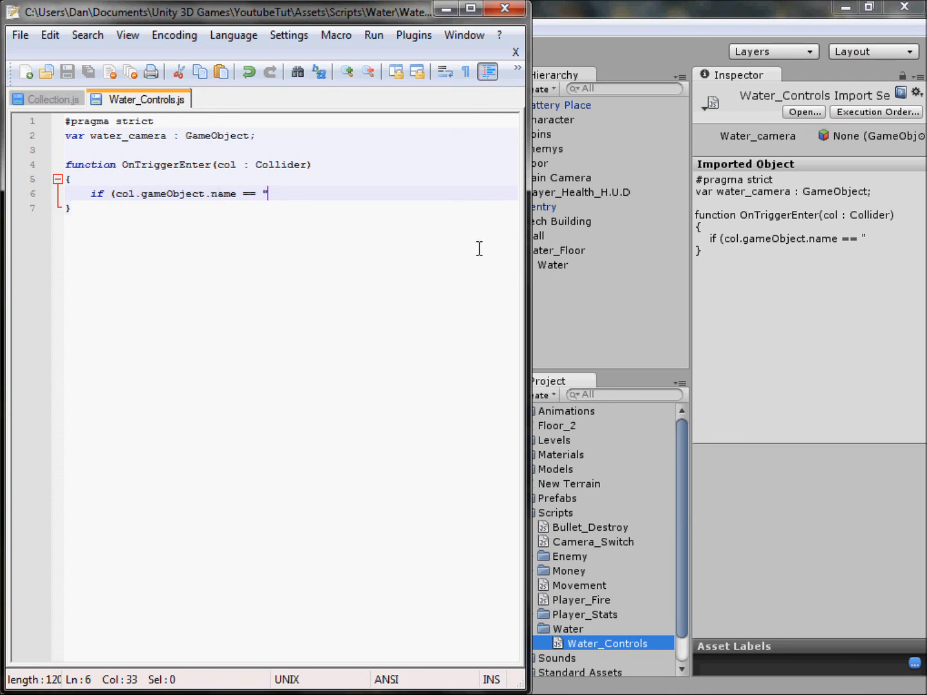
Step: Finish the if condition with the object name "Water" and add a pair of braces under it
{"action": "type", "text": "Water\""}
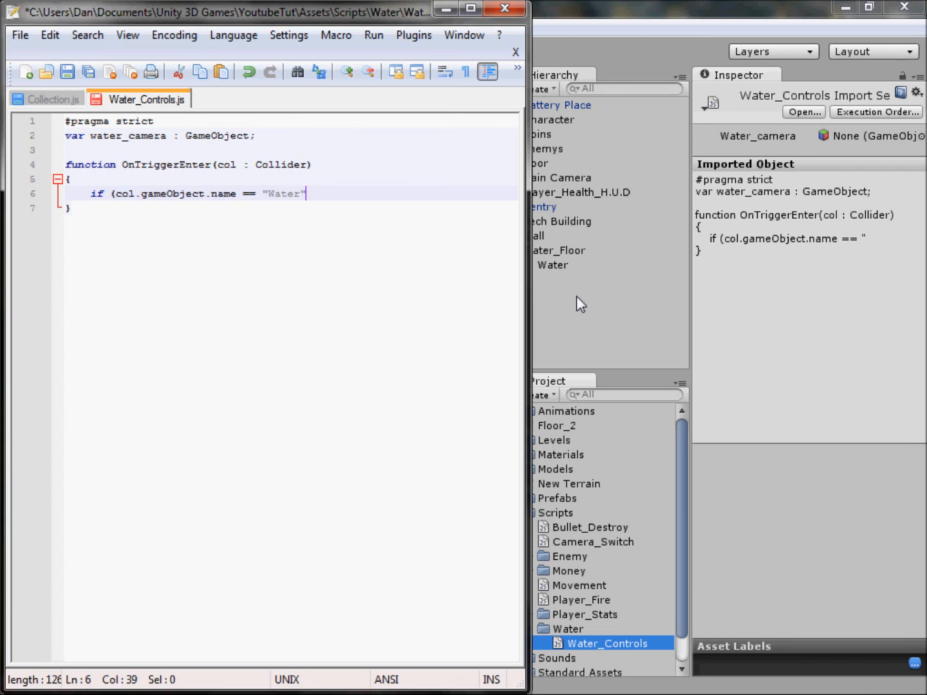
{"action": "type", "text": ")"}
{"action": "key", "text": "Return"}
{"action": "type", "text": "{"}
{"action": "key", "text": "Return"}
{"action": "key", "text": "Return"}
{"action": "type", "text": "}"}
{"action": "key", "text": "Up"}
{"action": "key", "text": "Tab"}
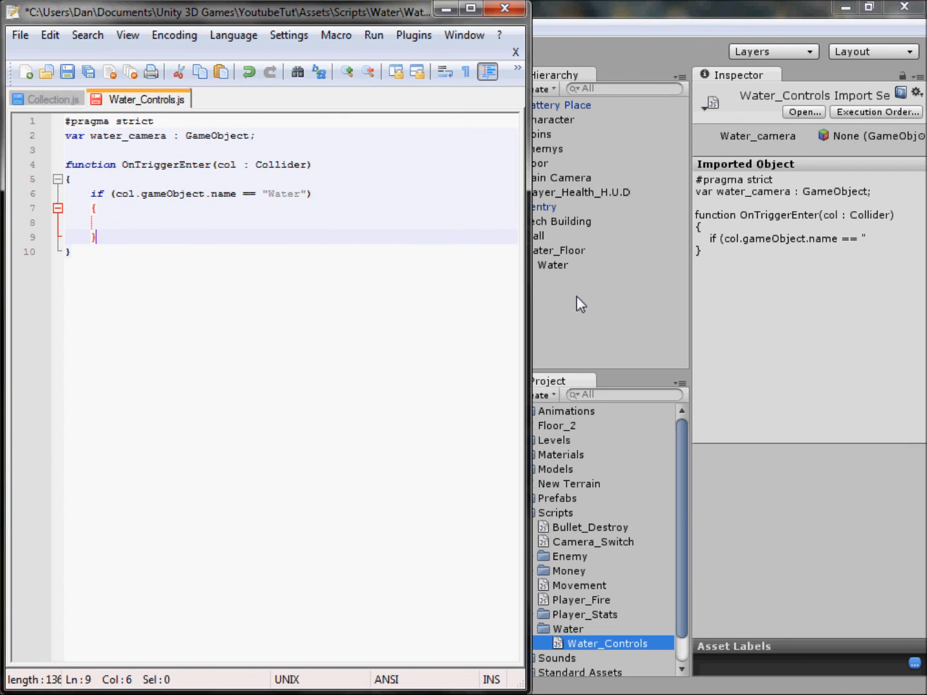
Step: Add the statement water_camera.active = true; inside the if block and save the script
{"action": "key", "text": "Up"}
{"action": "key", "text": "Tab"}
{"action": "key", "text": "ctrl+s"}
{"action": "key", "text": "BackSpace"}
{"action": "type", "text": "water_camera.active = true;"}
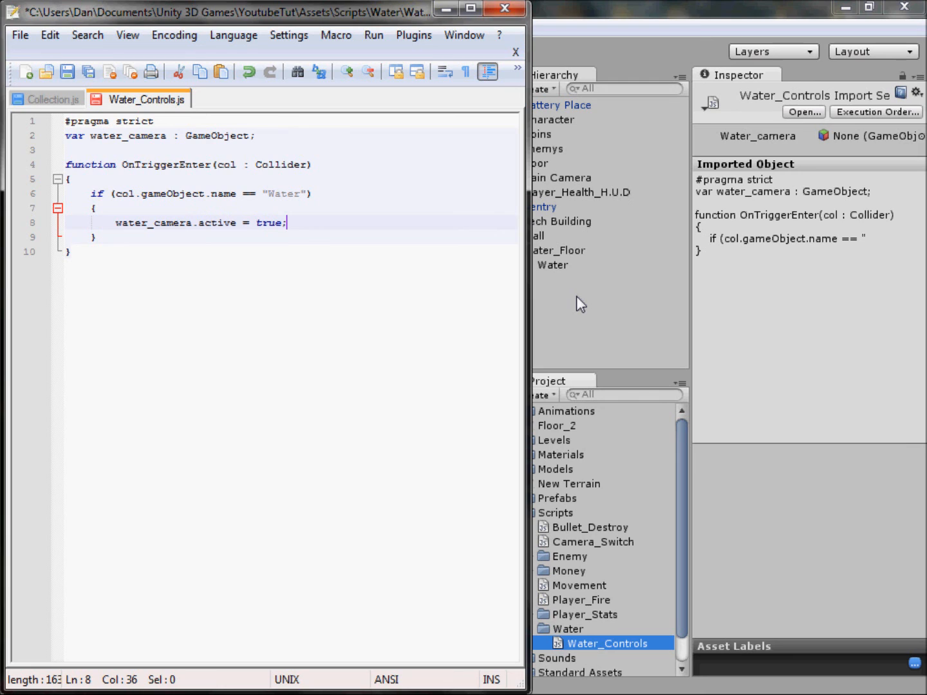
{"action": "key", "text": "ctrl+s"}
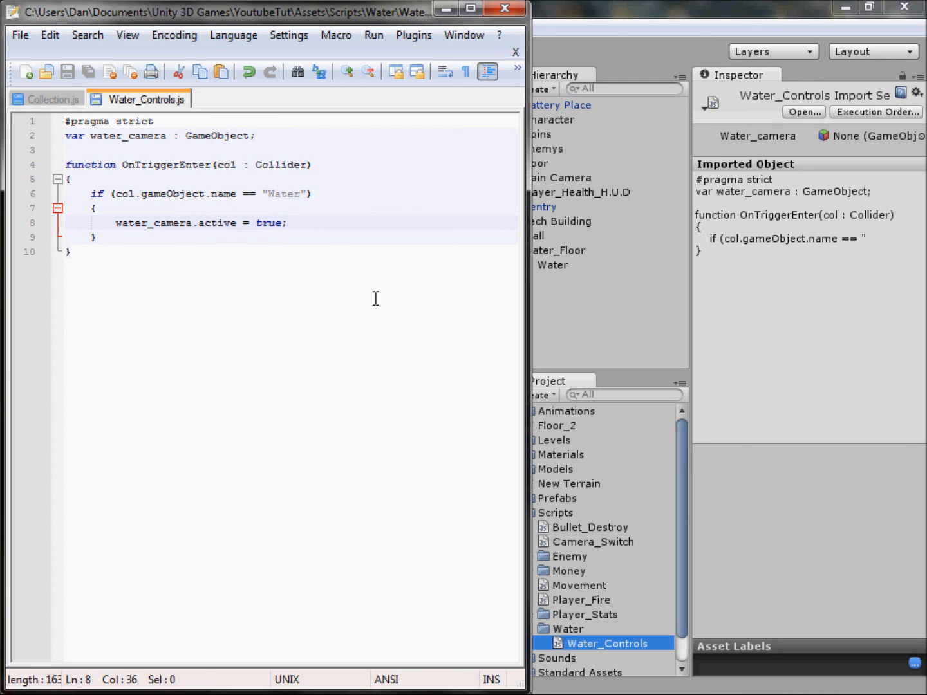
Step: Duplicate the whole OnTriggerEnter function below the original, separated by a blank line
{"action": "left_click_drag", "start_coordinate": [119, 250], "coordinate": [57, 185]}
{"action": "key", "text": "ctrl+c"}
{"action": "left_click", "coordinate": [136, 253]}
{"action": "key", "text": "Return"}
{"action": "key", "text": "ctrl+v"}
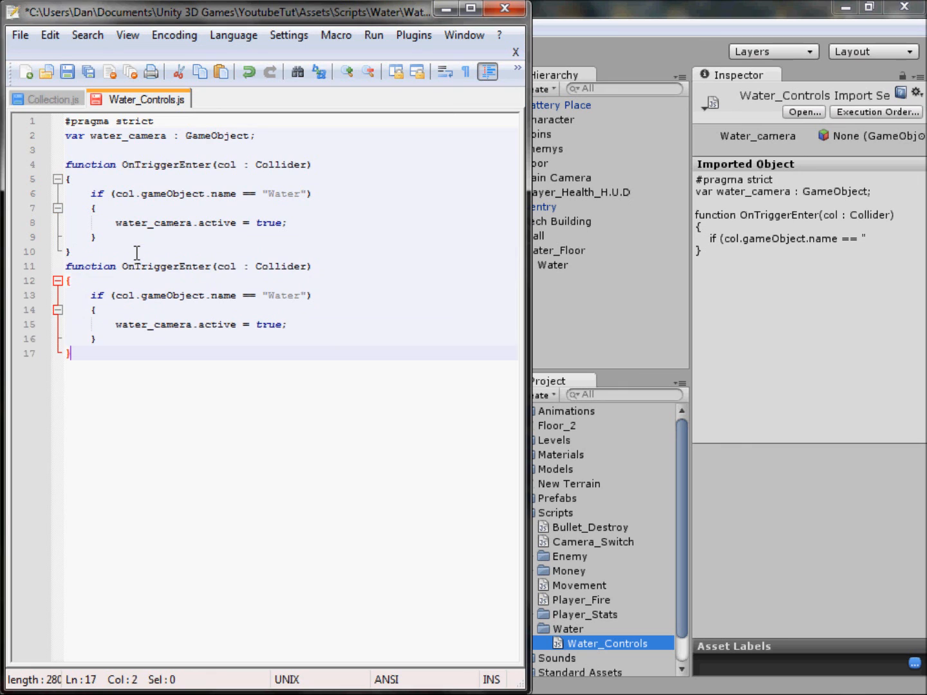
{"action": "left_click", "coordinate": [131, 253]}
{"action": "key", "text": "Return"}
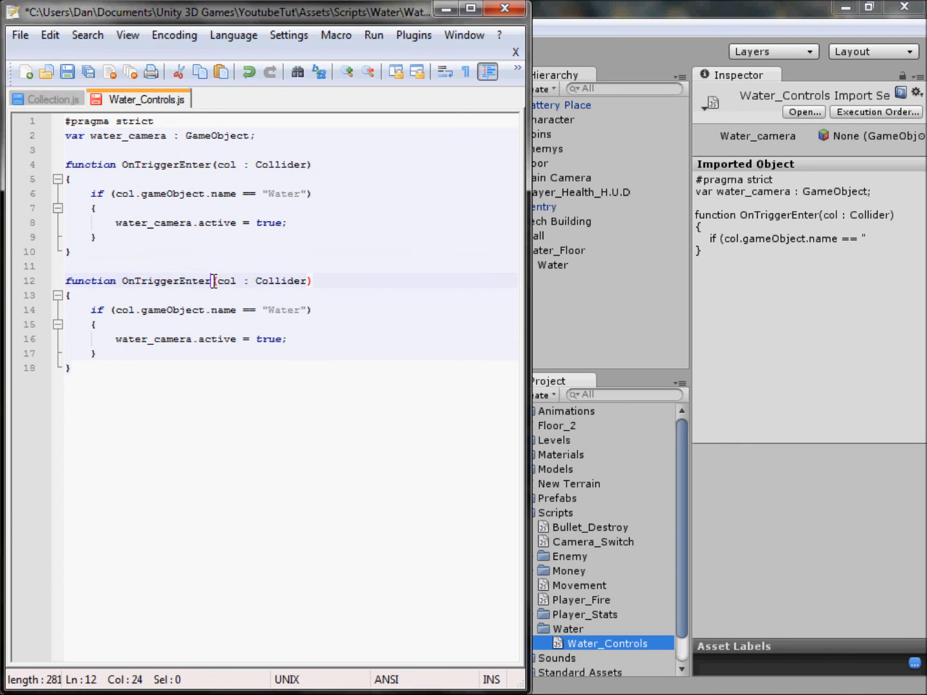
Step: Rename the duplicated function to OnTriggerExit and save the script
{"action": "left_click_drag", "start_coordinate": [212, 282], "coordinate": [175, 278]}
{"action": "type", "text": "rExit"}
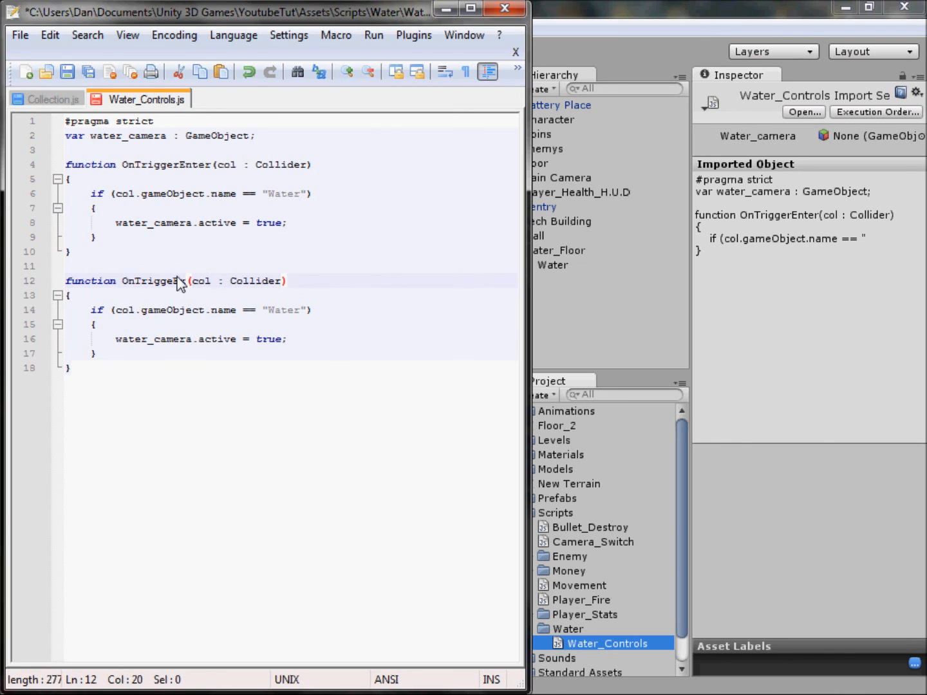
{"action": "left_click", "coordinate": [181, 281]}
{"action": "type", "text": "E"}
{"action": "left_click", "coordinate": [166, 296]}
{"action": "key", "text": "ctrl+s"}
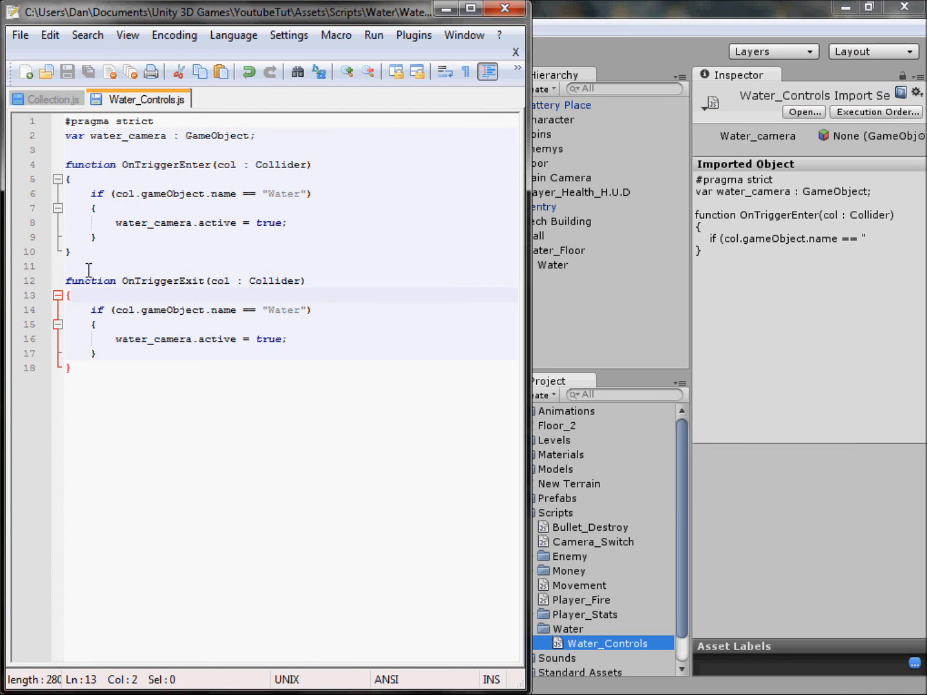
Step: Set water_camera.active to false in the OnTriggerExit function
{"action": "left_click_drag", "start_coordinate": [91, 310], "coordinate": [264, 310]}
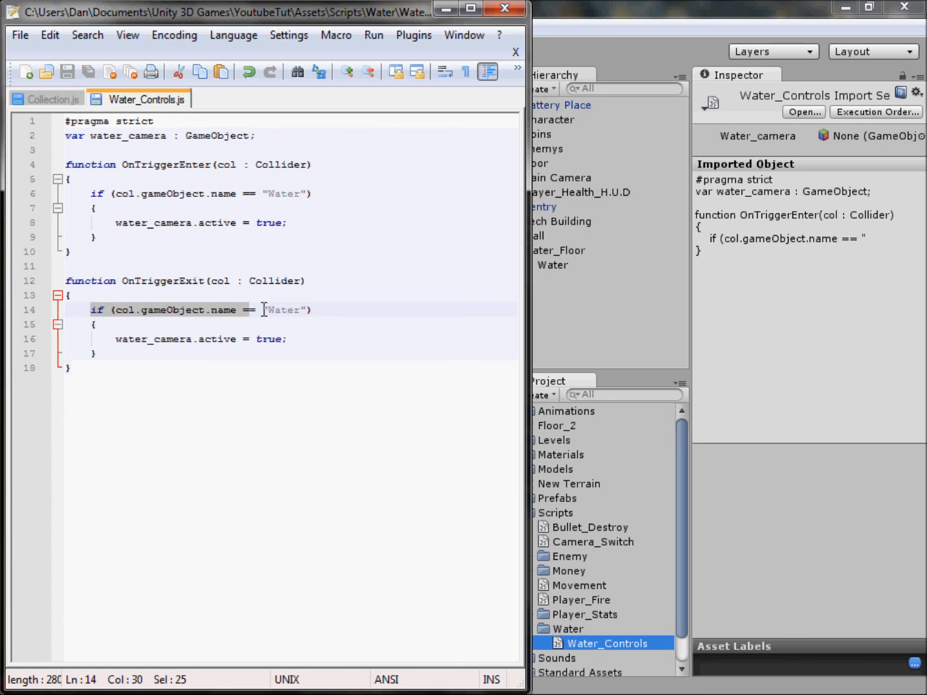
{"action": "left_click", "coordinate": [263, 310]}
{"action": "double_click", "coordinate": [275, 334]}
{"action": "type", "text": "f;"}
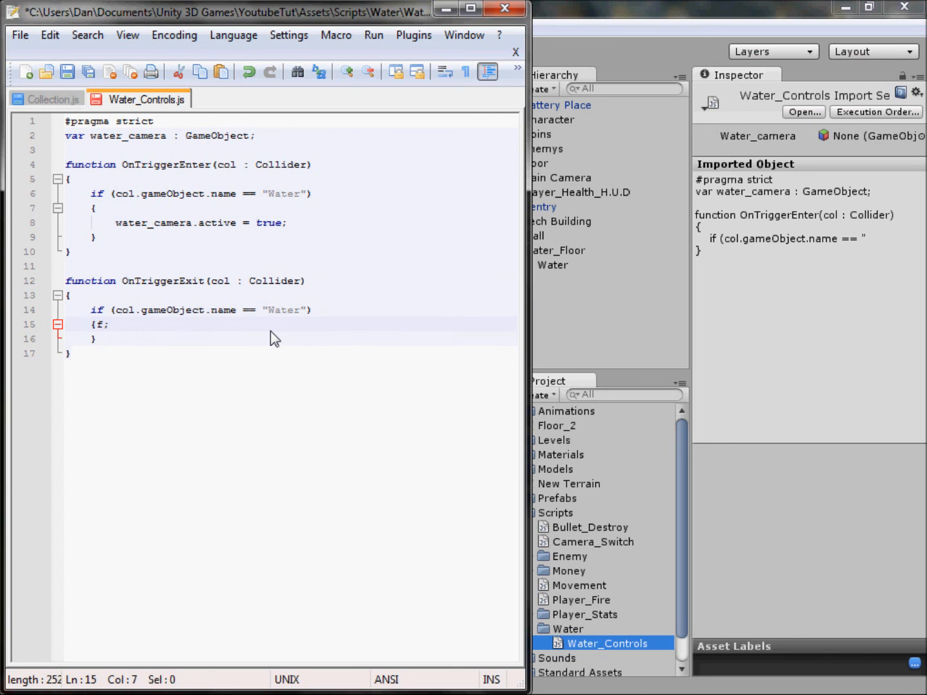
{"action": "key", "text": "ctrl+z"}
{"action": "double_click", "coordinate": [273, 334]}
{"action": "type", "text": "false"}
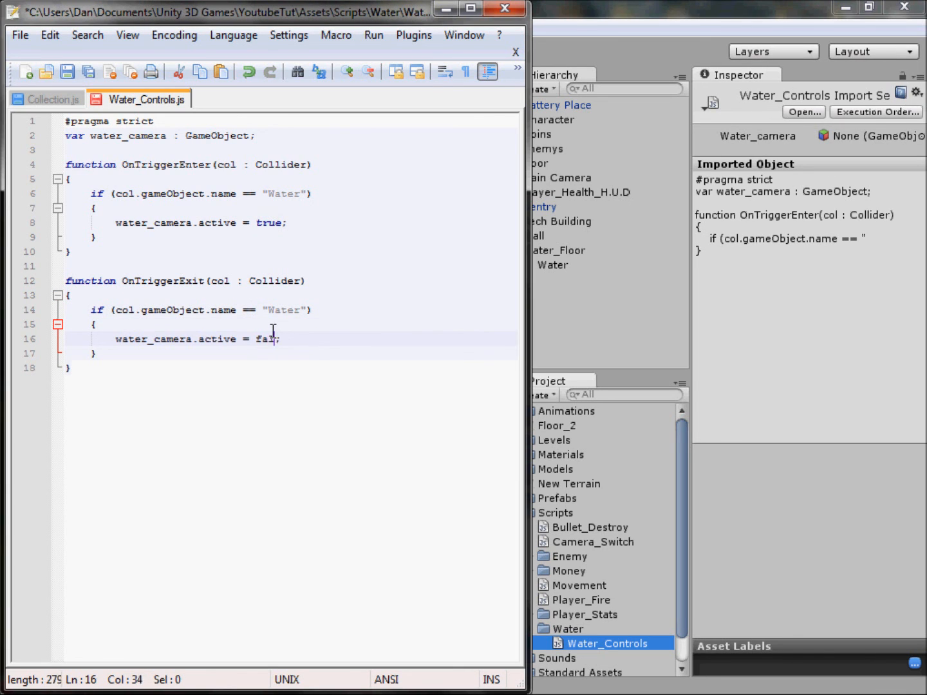
{"action": "key", "text": "ctrl+d"}
{"action": "key", "text": "ctrl+z"}
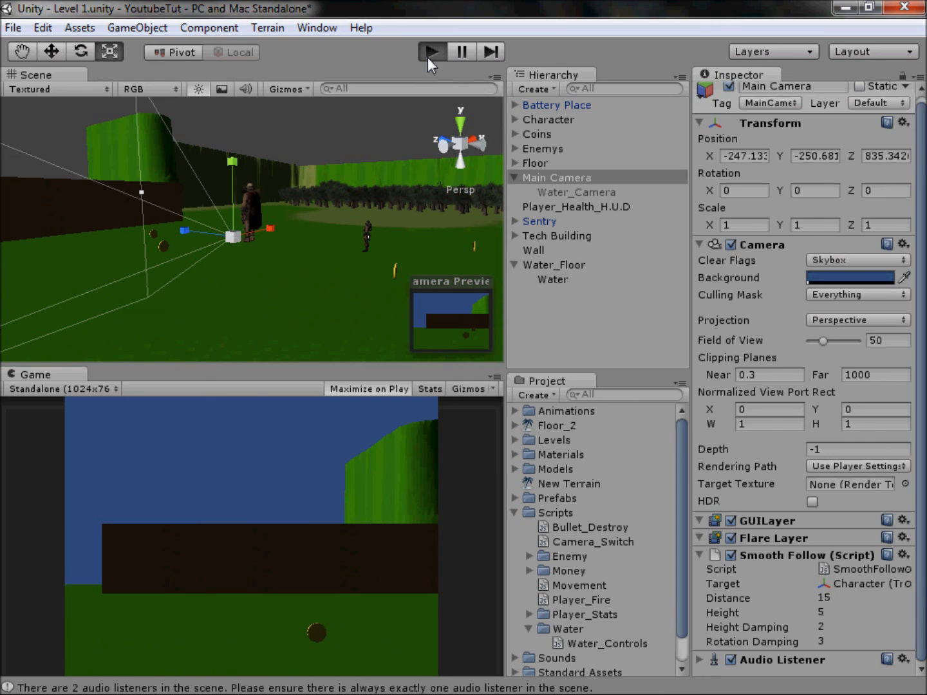
Step: Start a play test and run the character across the grass to the water pool and into the water
{"action": "left_click", "coordinate": [427, 57]}
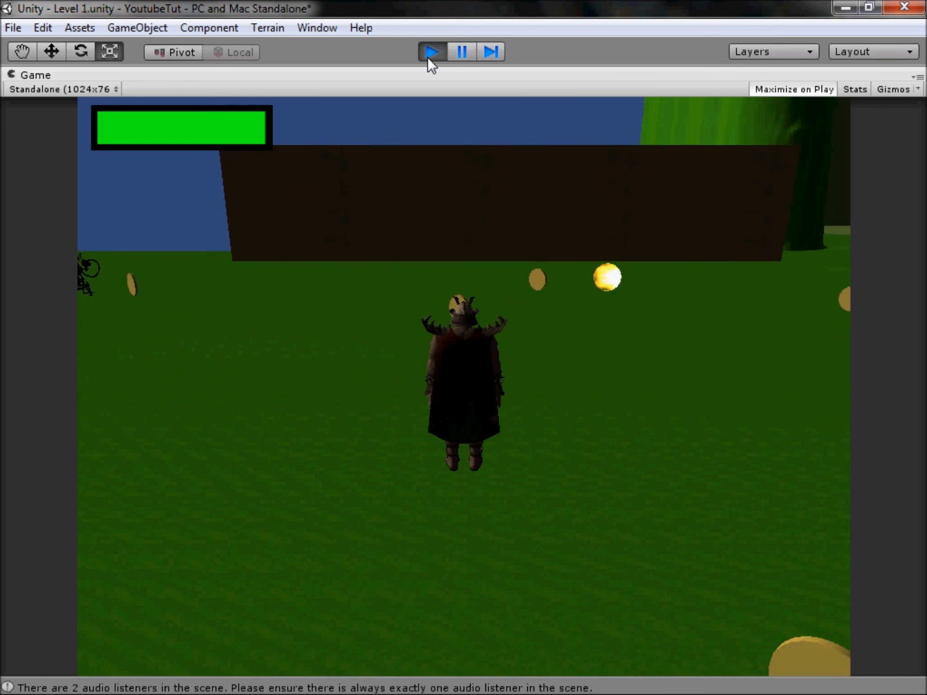
{"action": "key", "text": "d"}
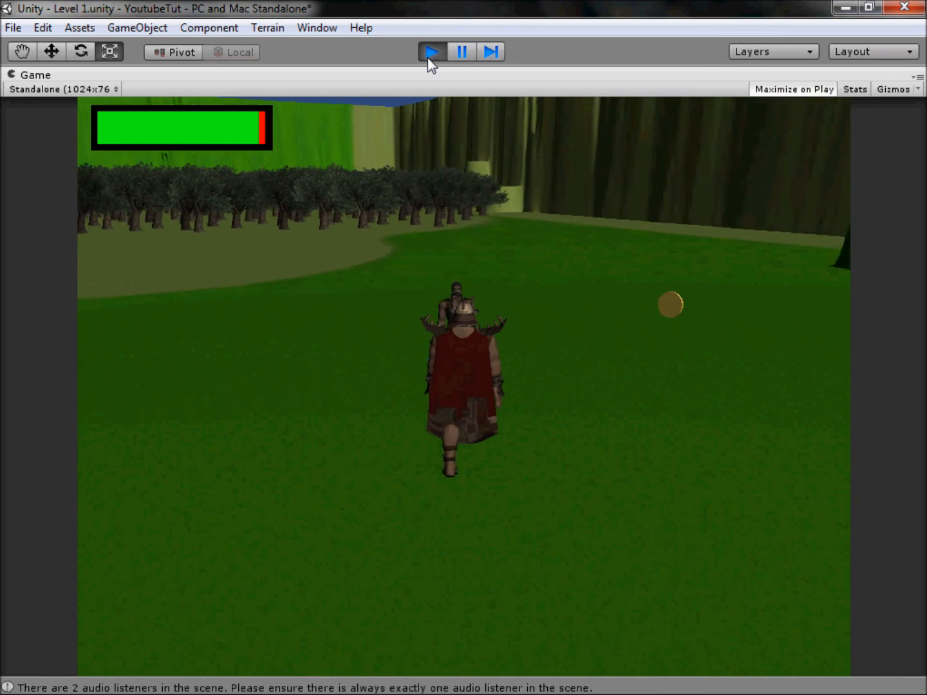
{"action": "key", "text": "w"}
{"action": "key", "text": "a"}
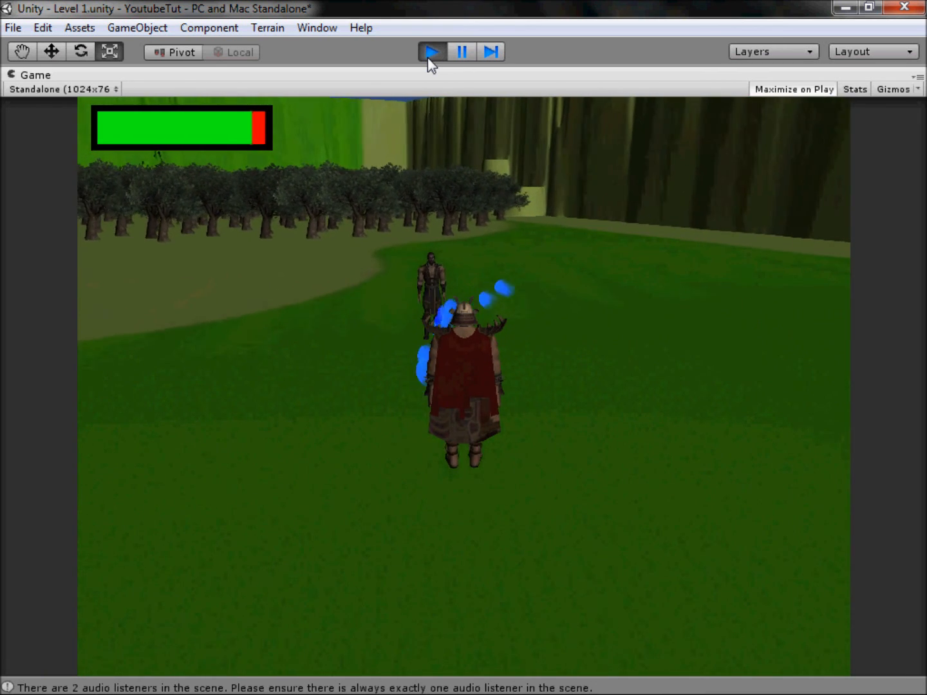
{"action": "key", "text": "d"}
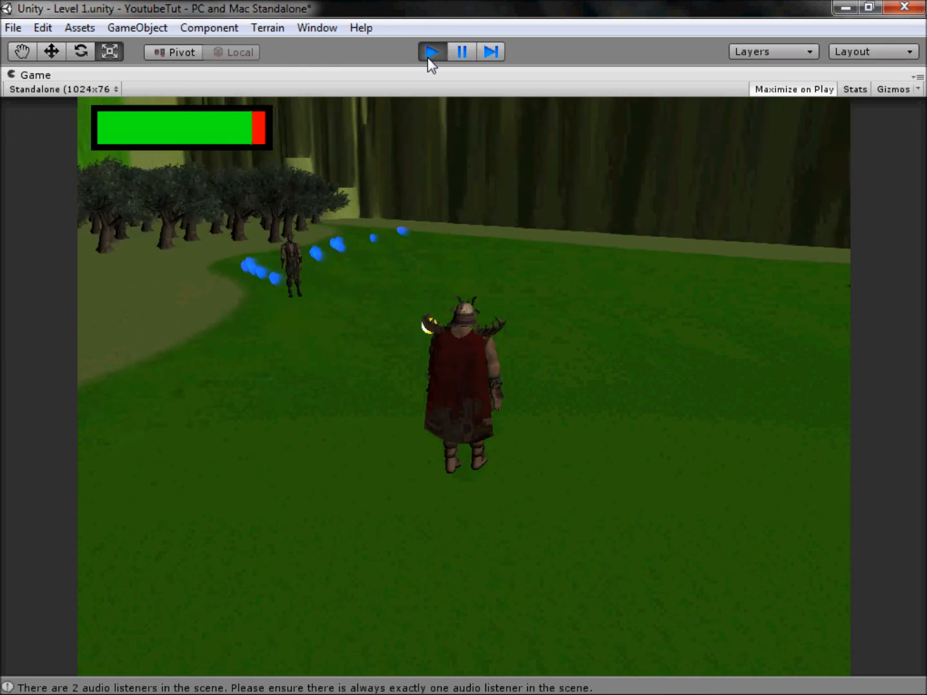
{"action": "key", "text": "d"}
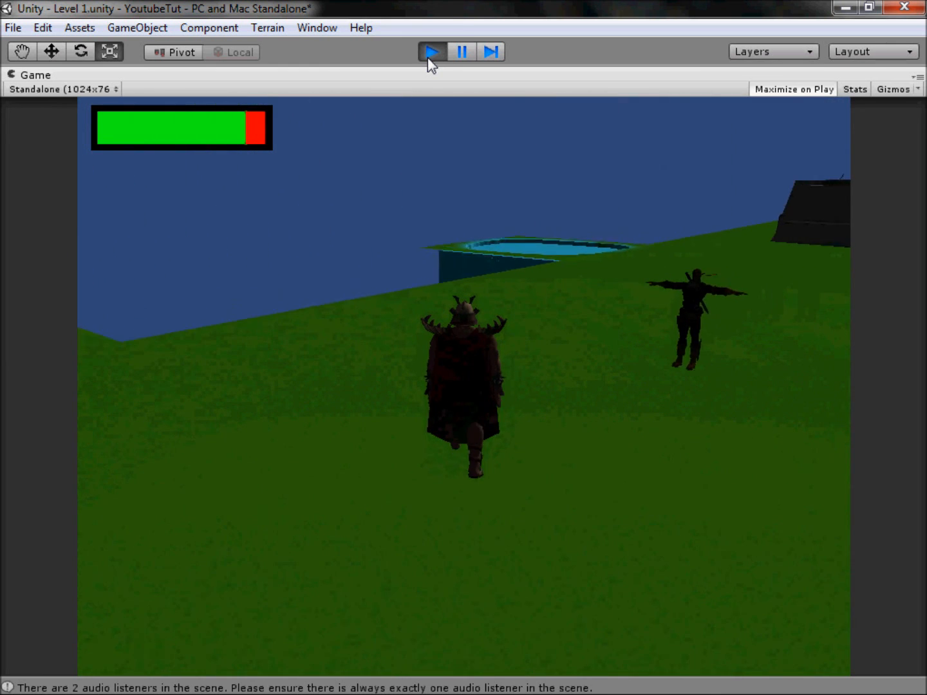
{"action": "key", "text": "w"}
{"action": "key", "text": "d"}
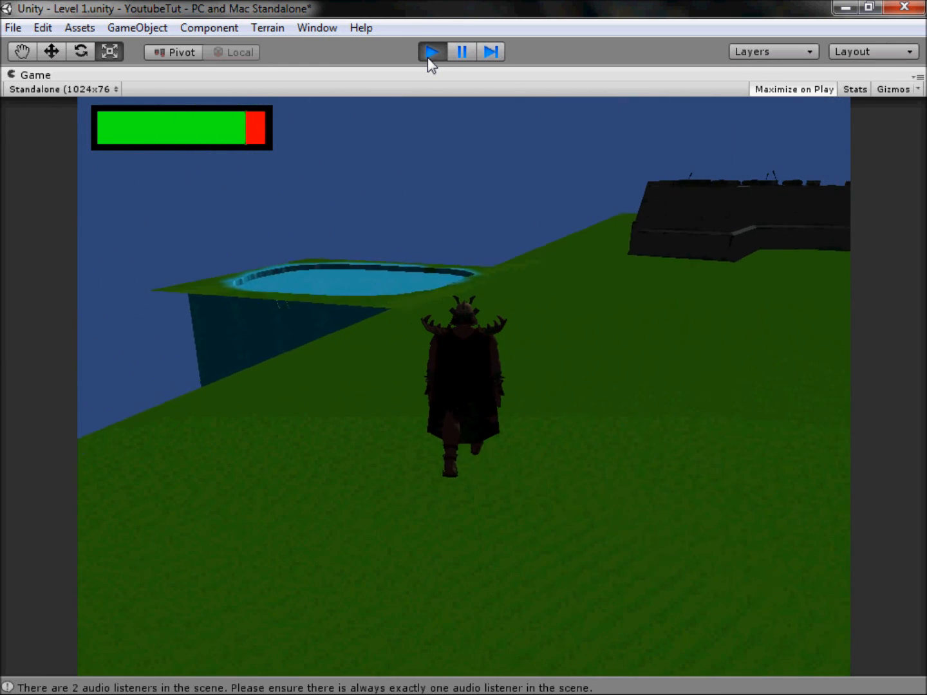
{"action": "key", "text": "w"}
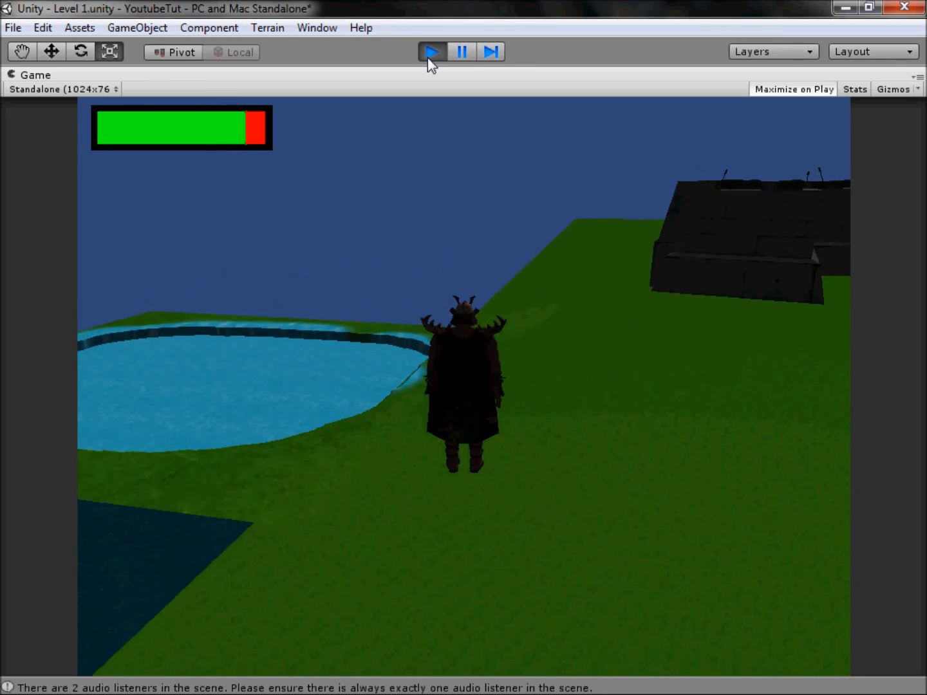
{"action": "key", "text": "w"}
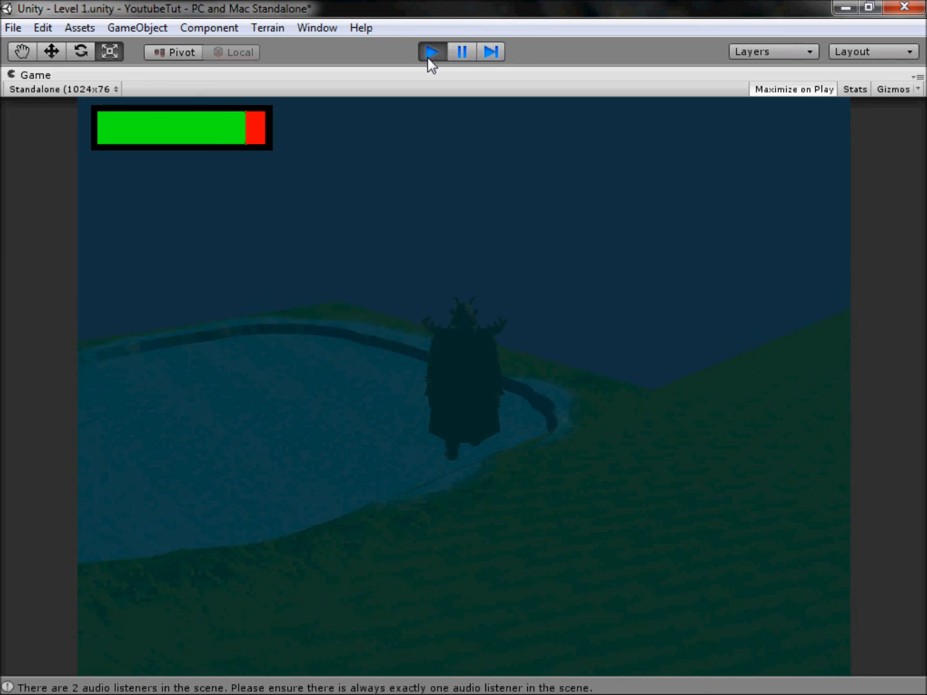
Step: Walk the character out of the pool and back into the water to check the camera tint toggling
{"action": "key", "text": "d"}
{"action": "key", "text": "w"}
{"action": "key", "text": "d"}
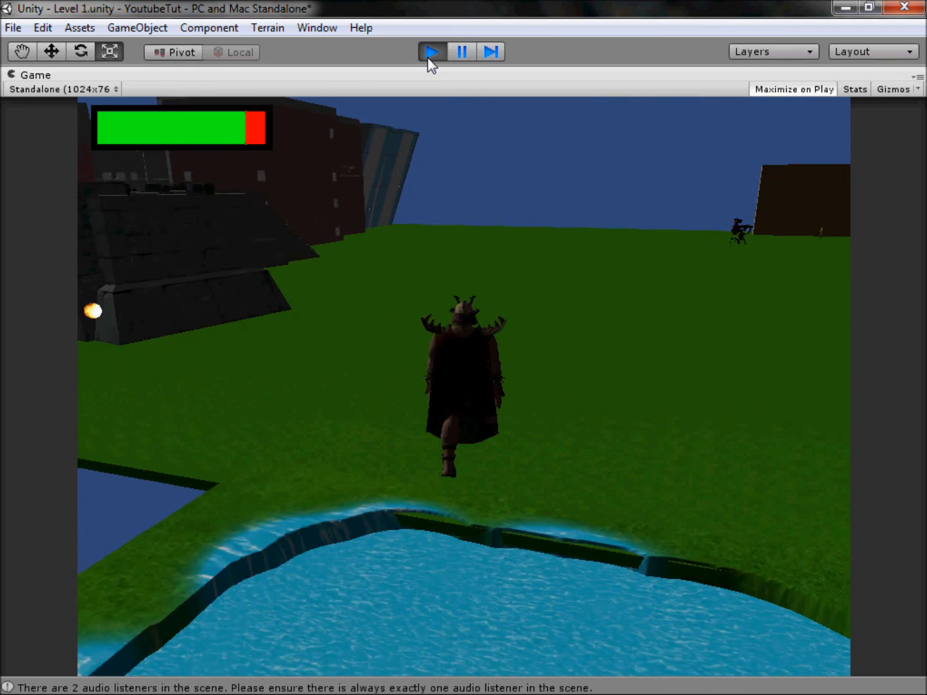
{"action": "key", "text": "d"}
{"action": "key", "text": "w"}
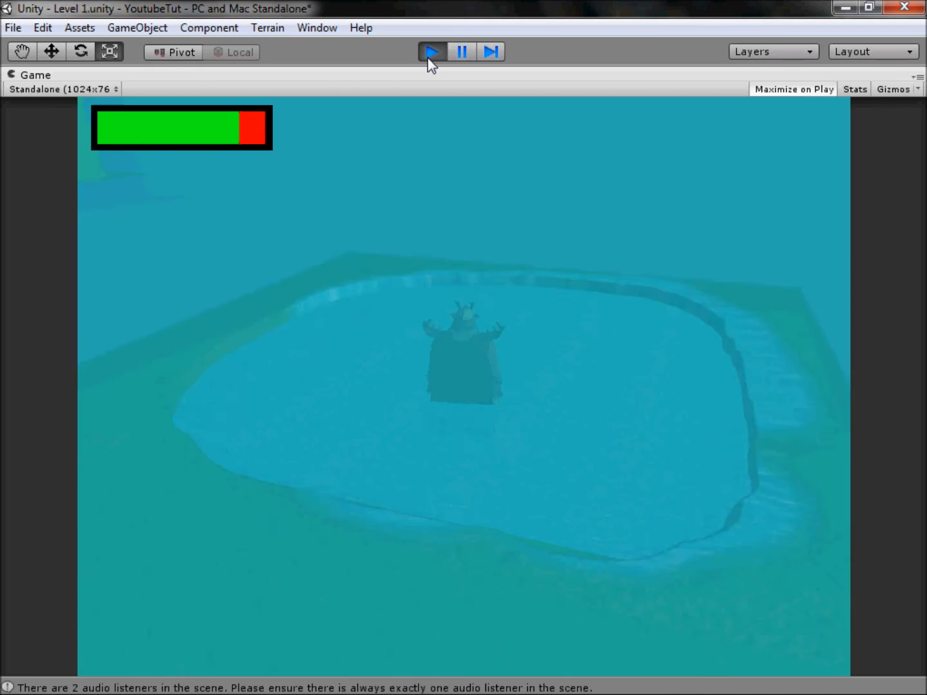
{"action": "key", "text": "w"}
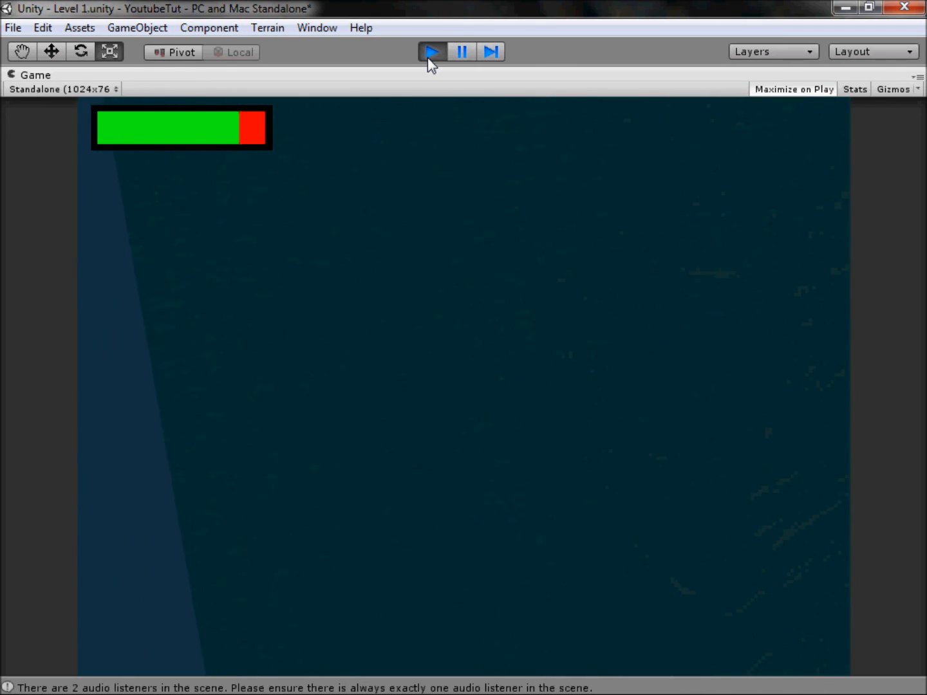
Step: Jump the character up from the pool floor and climb out onto the grass to test leaving the water
{"action": "key", "text": "space"}
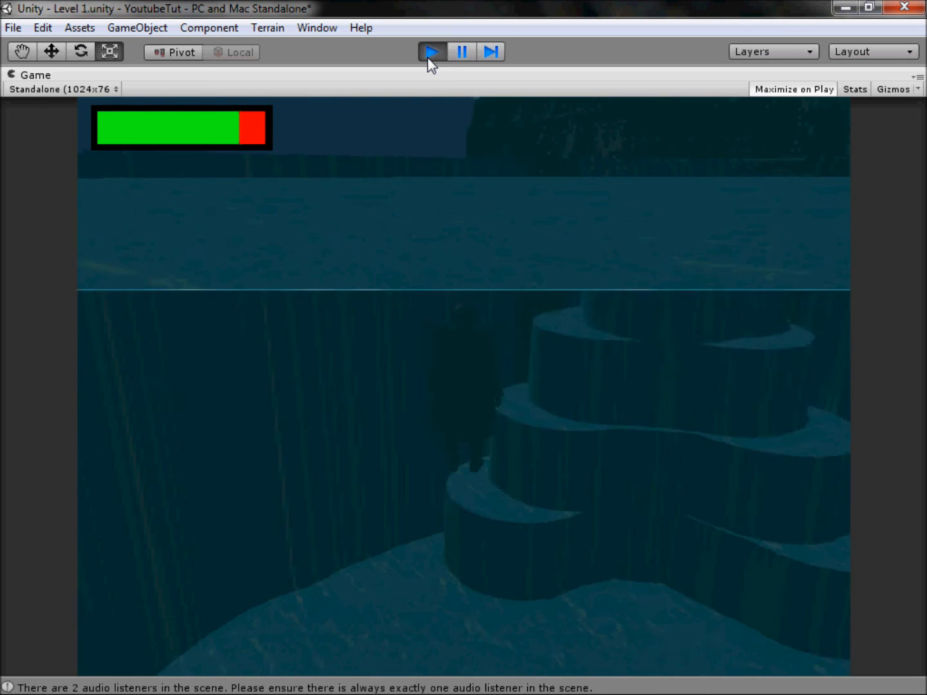
{"action": "key", "text": "d"}
{"action": "key", "text": "space"}
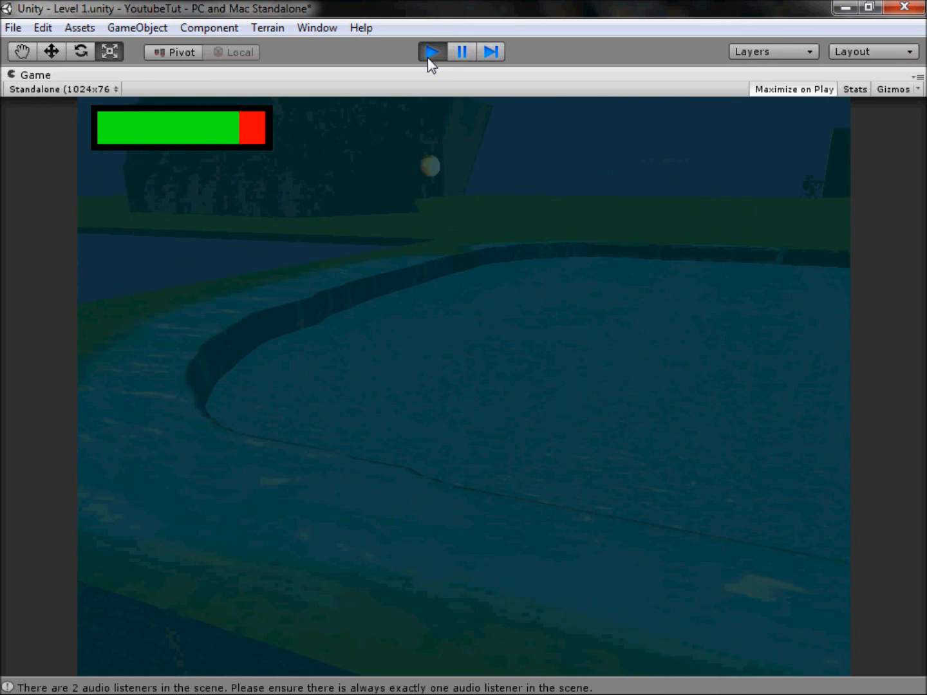
{"action": "key", "text": "space"}
{"action": "key", "text": "space"}
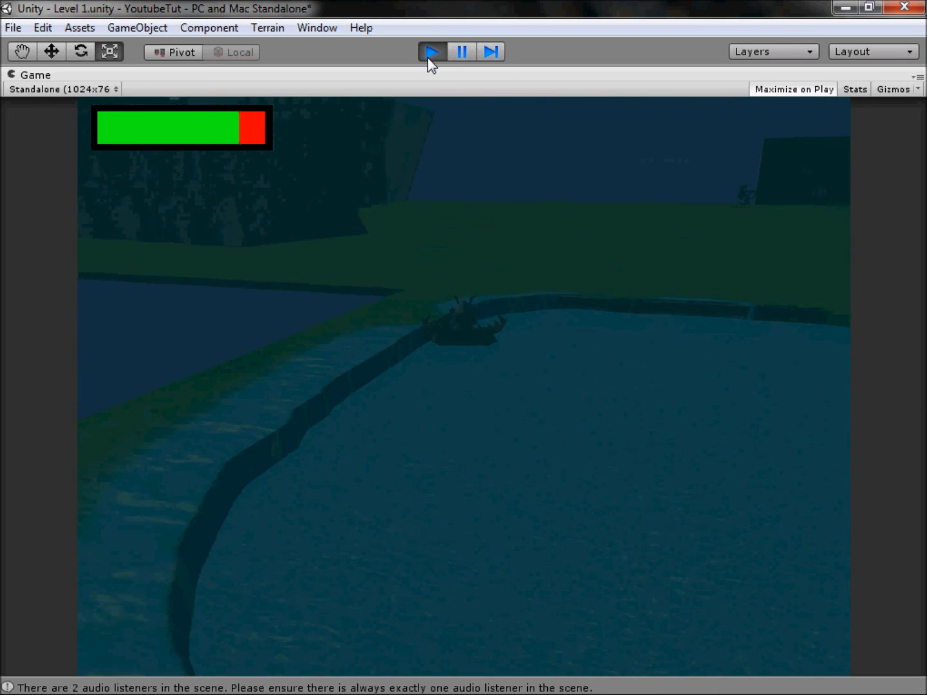
{"action": "key", "text": "d"}
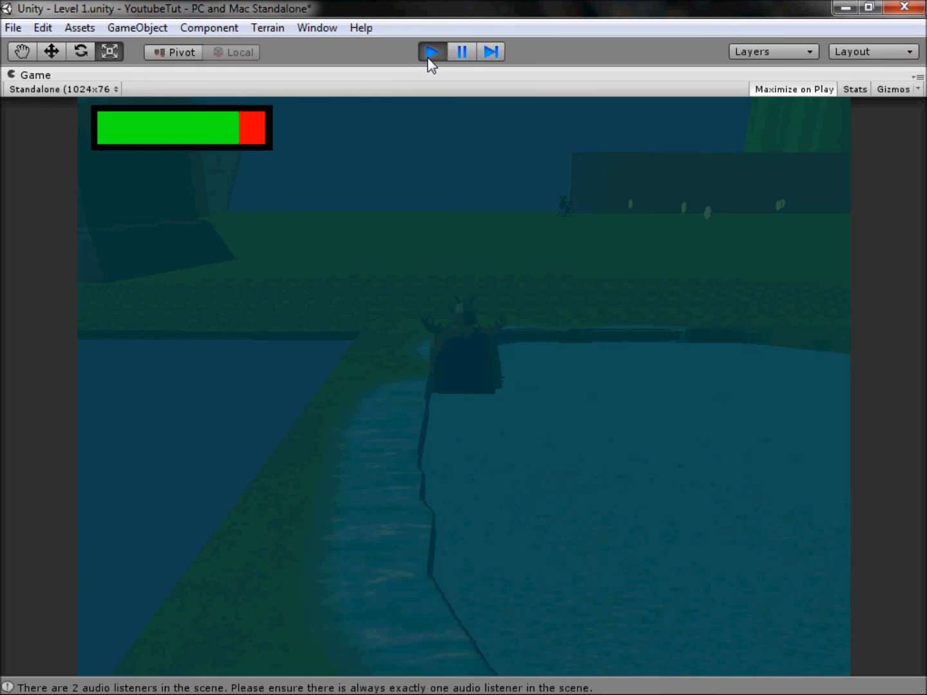
{"action": "key", "text": "space"}
{"action": "key", "text": "w"}
{"action": "key", "text": "d"}
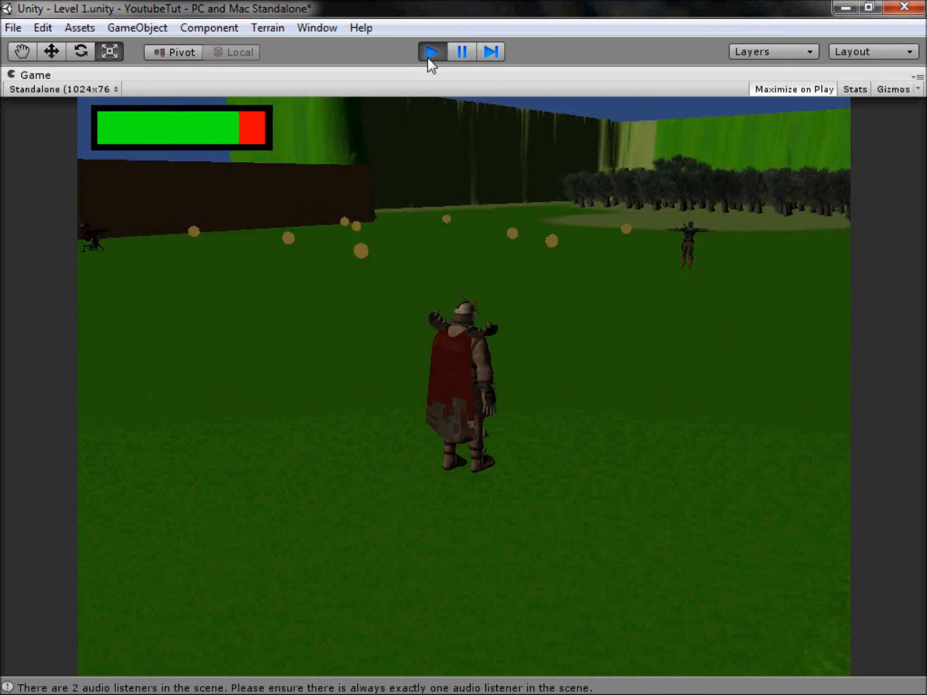
Step: Run the character through the pool once more and stop the play test
{"action": "key", "text": "w"}
{"action": "key", "text": "d"}
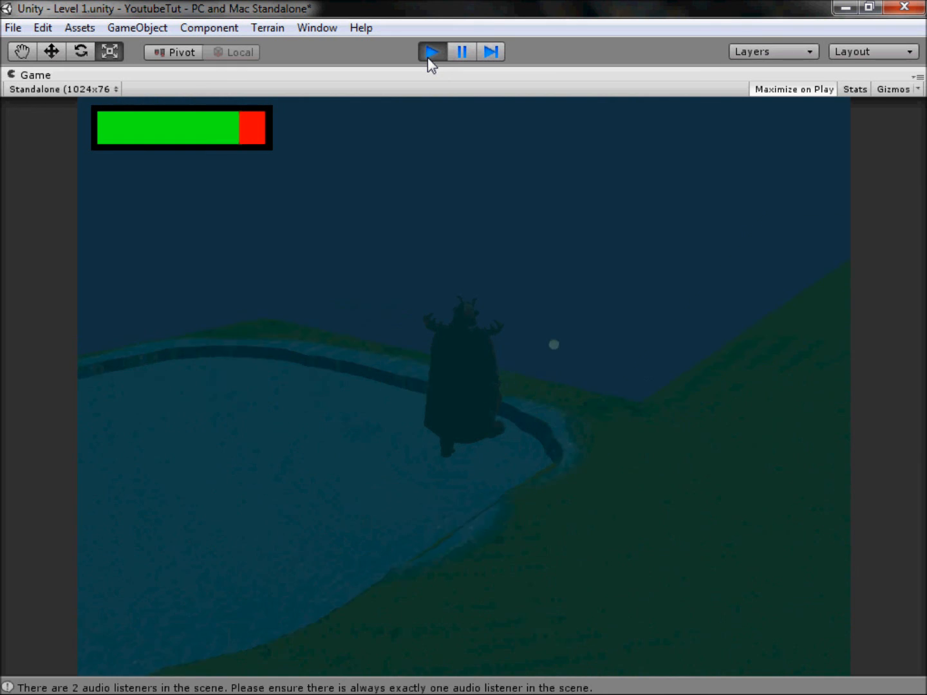
{"action": "key", "text": "d"}
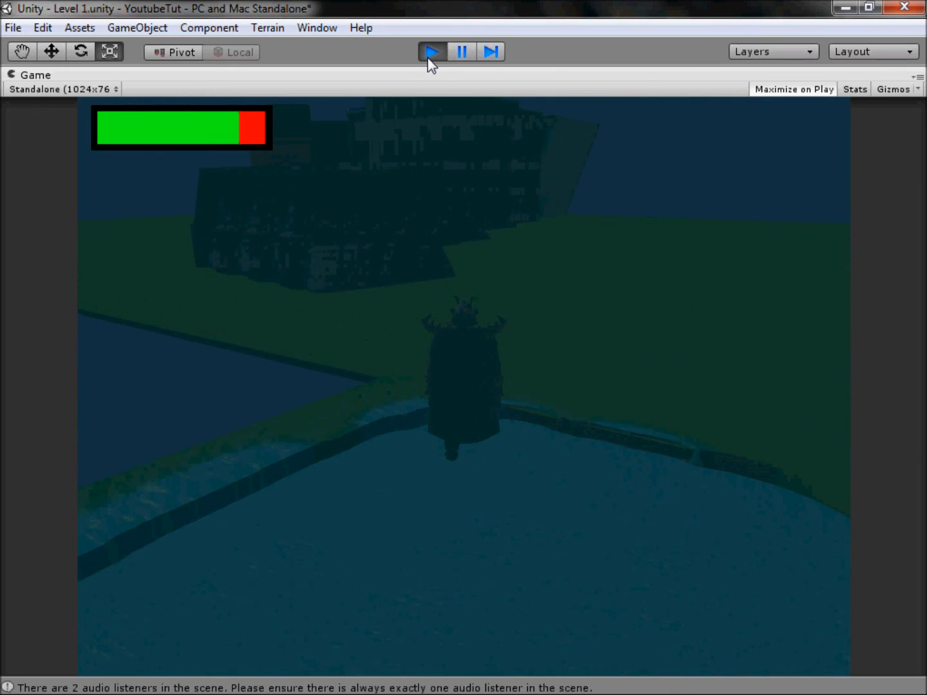
{"action": "key", "text": "w"}
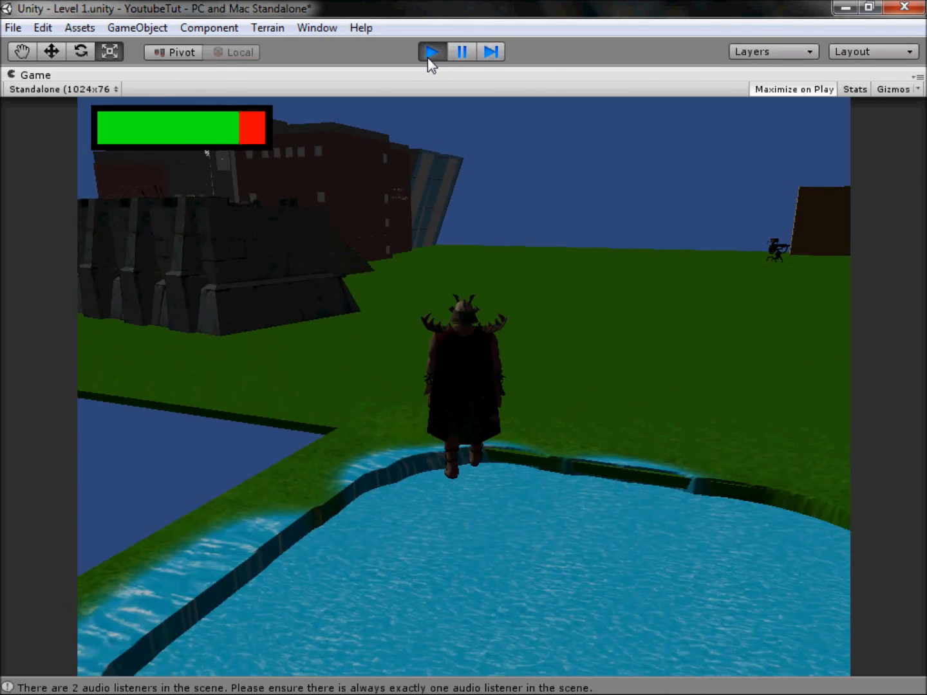
{"action": "left_click", "coordinate": [428, 58]}
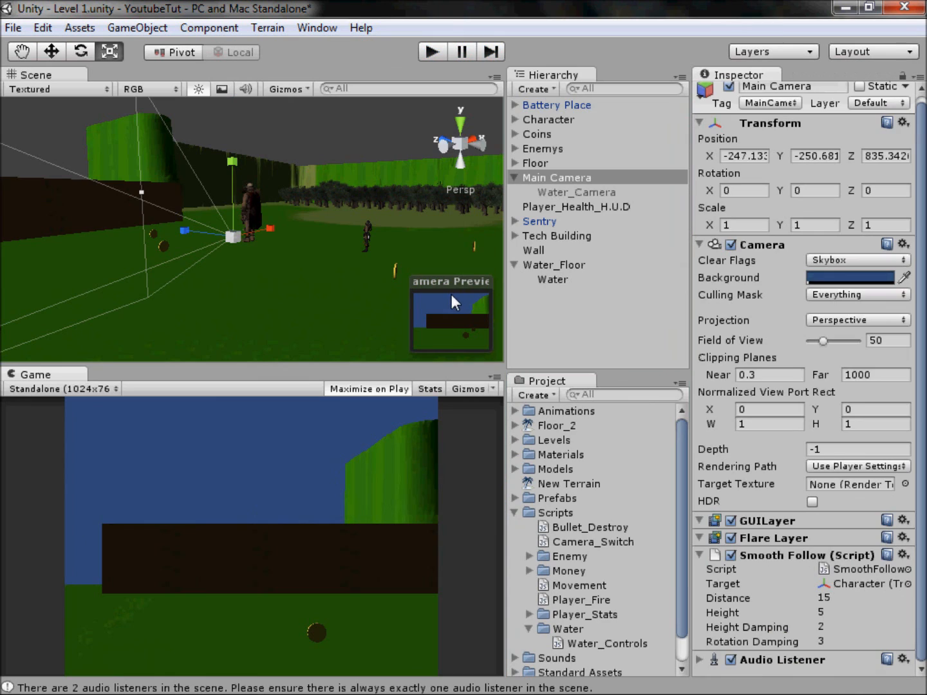
Step: Dock the Game view alongside the Scene view in one group and bring the Scene view to the front
{"action": "left_click_drag", "start_coordinate": [60, 379], "coordinate": [45, 70]}
{"action": "left_click", "coordinate": [45, 72]}
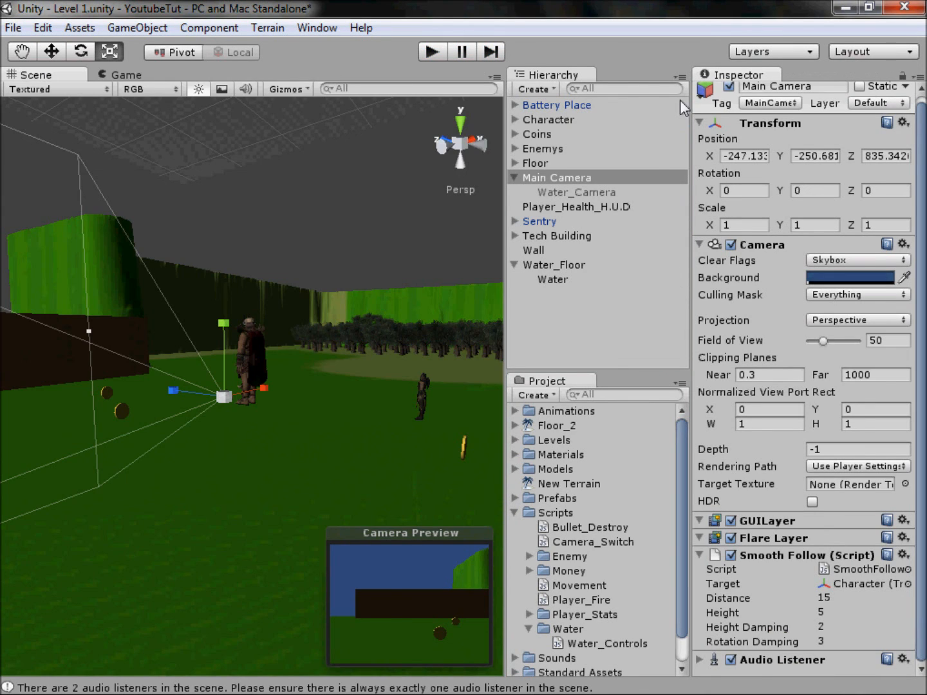
Step: Search the hierarchy for "main", select Main Camera (FPS) and clear the search
{"action": "left_click", "coordinate": [624, 89]}
{"action": "type", "text": "main"}
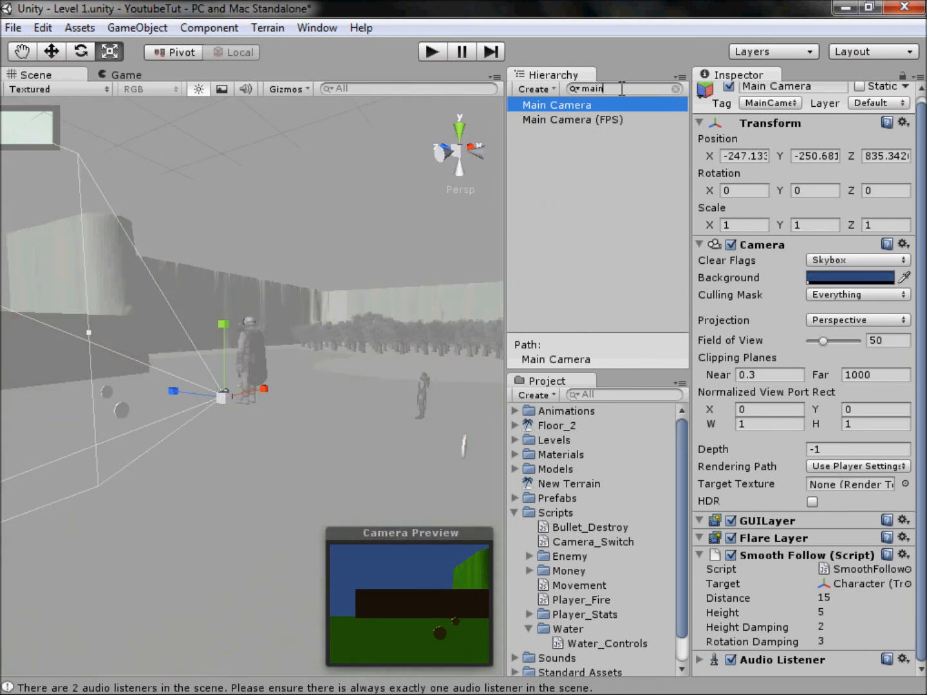
{"action": "left_click", "coordinate": [589, 122]}
{"action": "left_click_drag", "start_coordinate": [607, 89], "coordinate": [563, 83]}
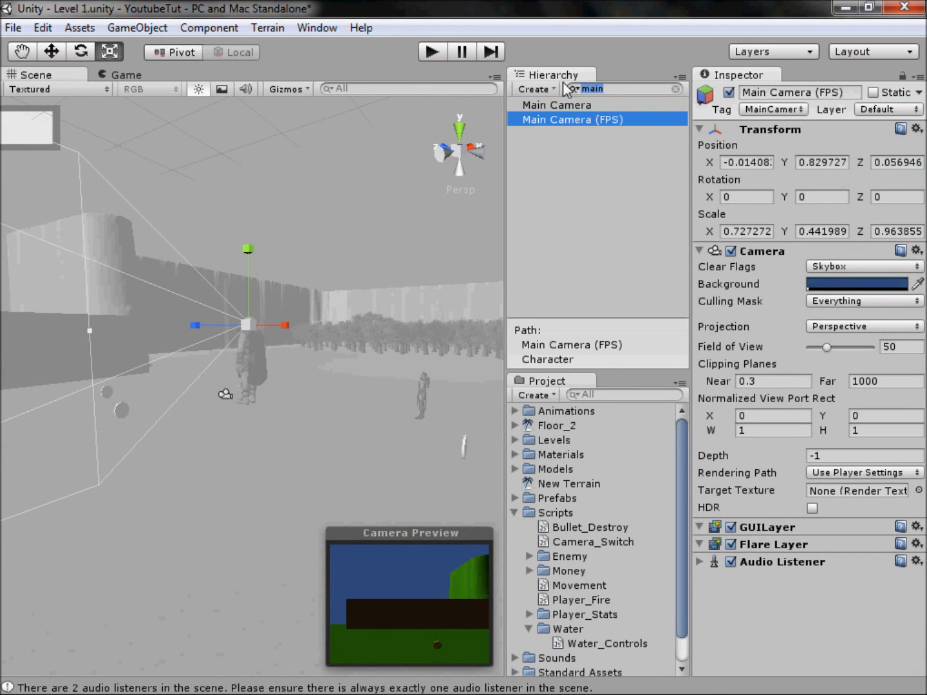
{"action": "key", "text": "BackSpace"}
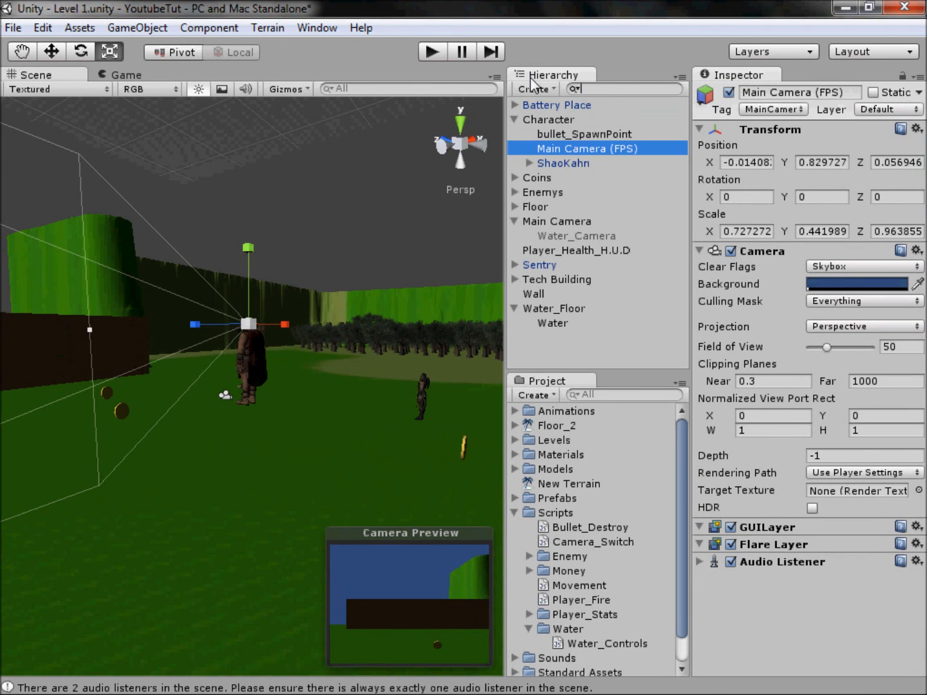
Step: Deactivate the Main Camera (FPS) object under Character and deselect it
{"action": "left_click", "coordinate": [594, 147]}
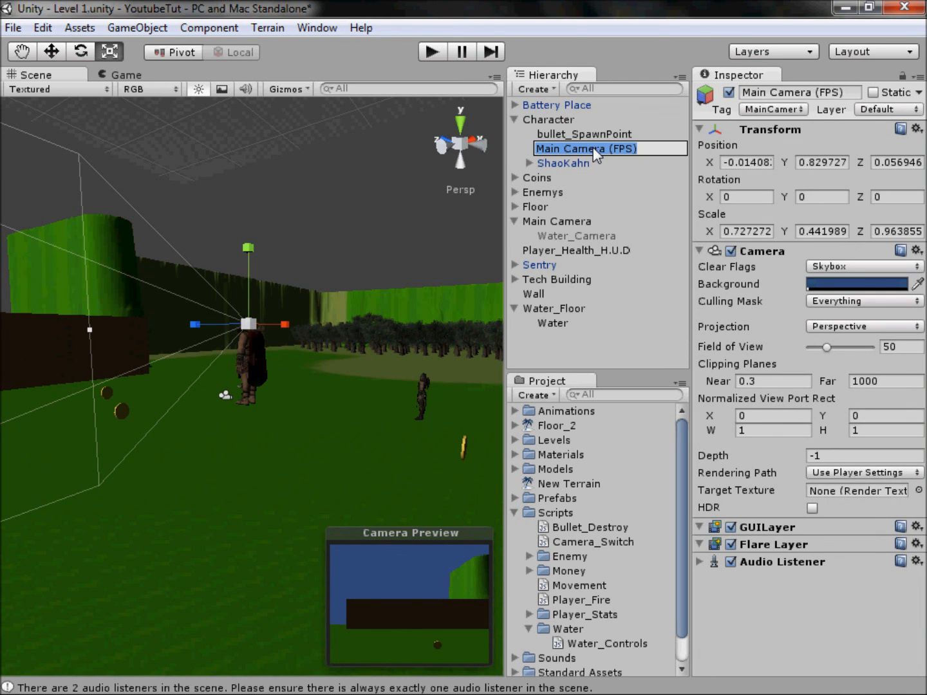
{"action": "left_click", "coordinate": [615, 163]}
{"action": "left_click", "coordinate": [605, 149]}
{"action": "left_click", "coordinate": [725, 96]}
{"action": "left_click", "coordinate": [332, 144]}
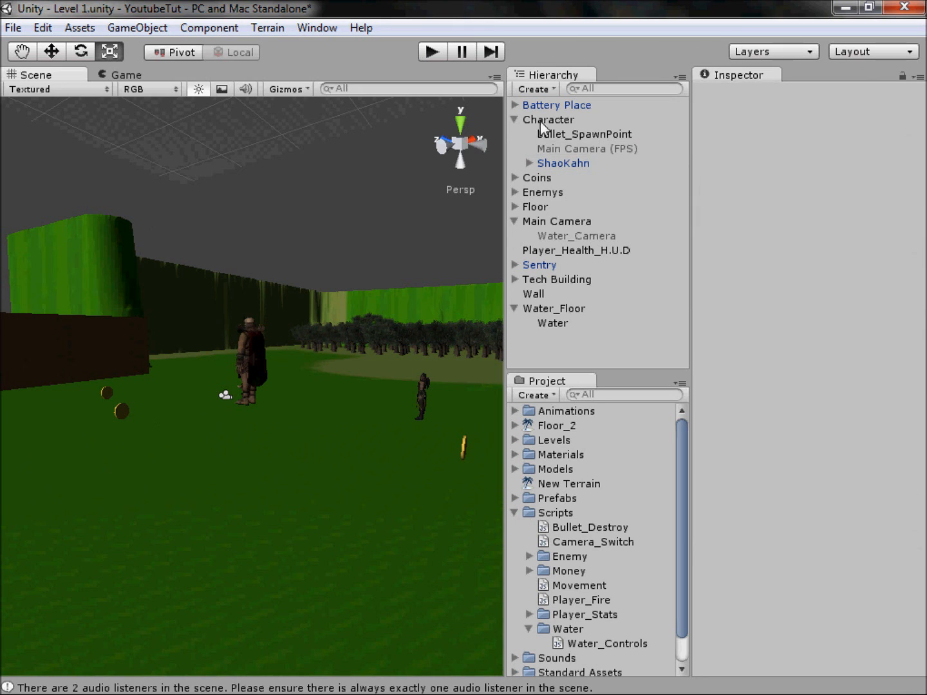
Step: Collapse the Character object in the hierarchy and the Scripts folder in the project
{"action": "left_click", "coordinate": [514, 119]}
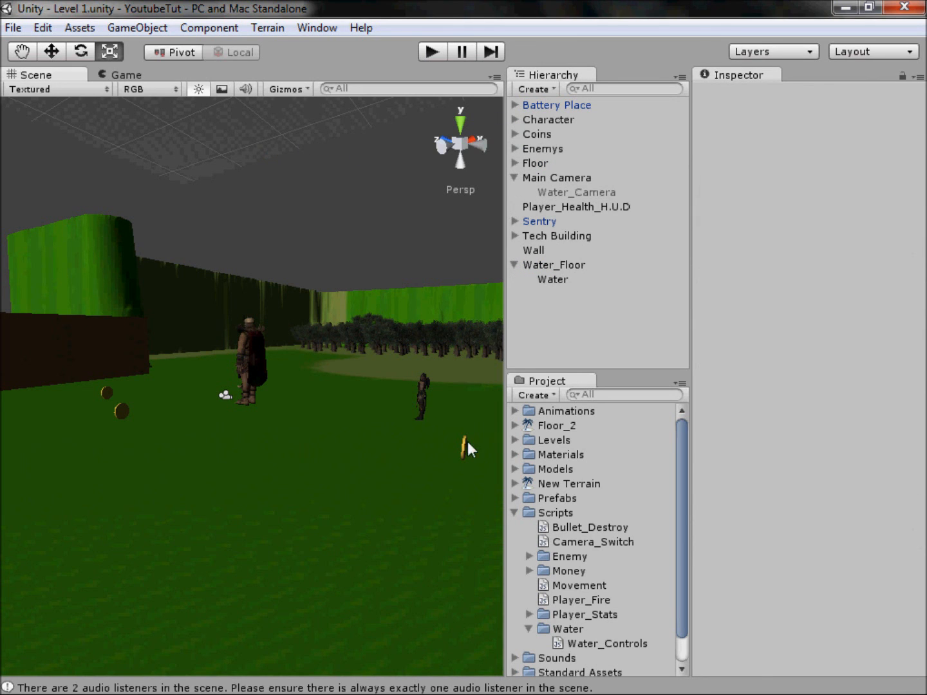
{"action": "left_click_drag", "start_coordinate": [231, 142], "coordinate": [266, 175]}
{"action": "left_click", "coordinate": [515, 512]}
Step: Lower the Character along the vertical axis onto the ground, to a Y position of about -253.04
{"action": "left_click", "coordinate": [534, 117]}
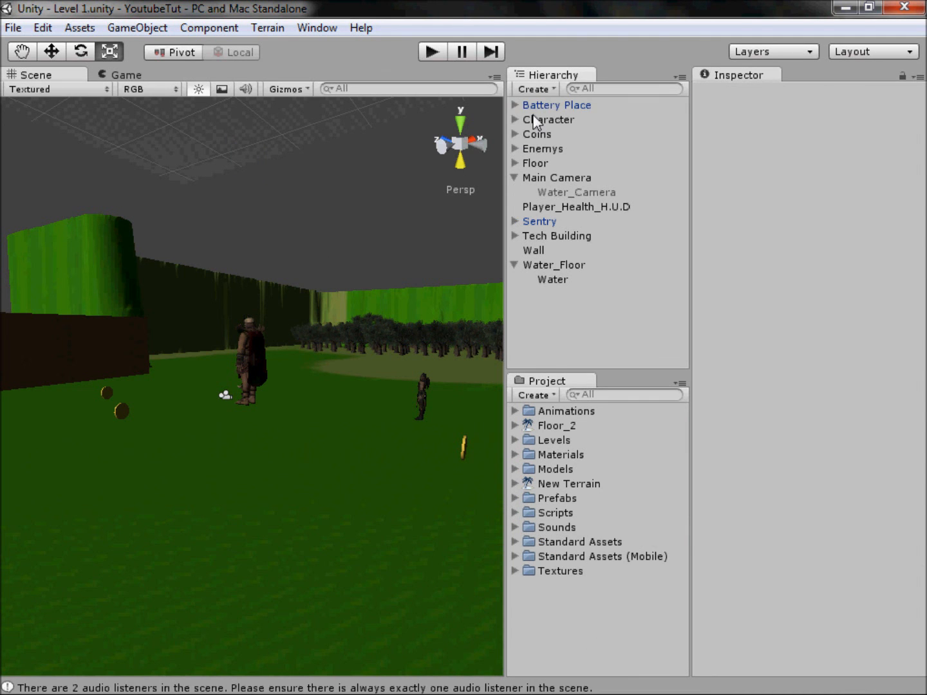
{"action": "left_click", "coordinate": [442, 145]}
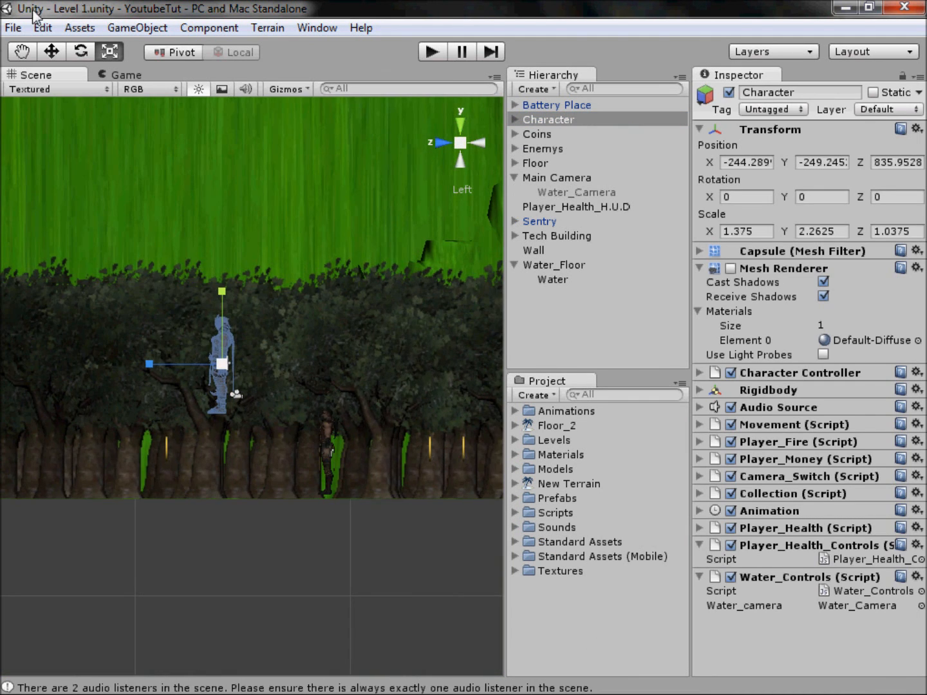
{"action": "left_click", "coordinate": [48, 55]}
{"action": "left_click_drag", "start_coordinate": [223, 295], "coordinate": [231, 369]}
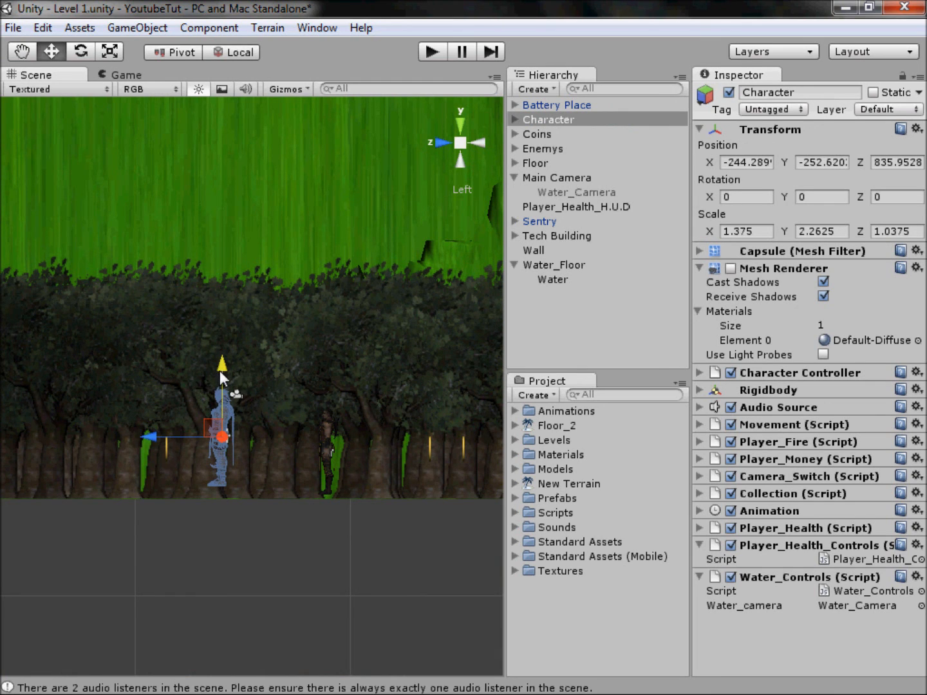
{"action": "left_click_drag", "start_coordinate": [222, 372], "coordinate": [225, 380]}
{"action": "left_click", "coordinate": [461, 142]}
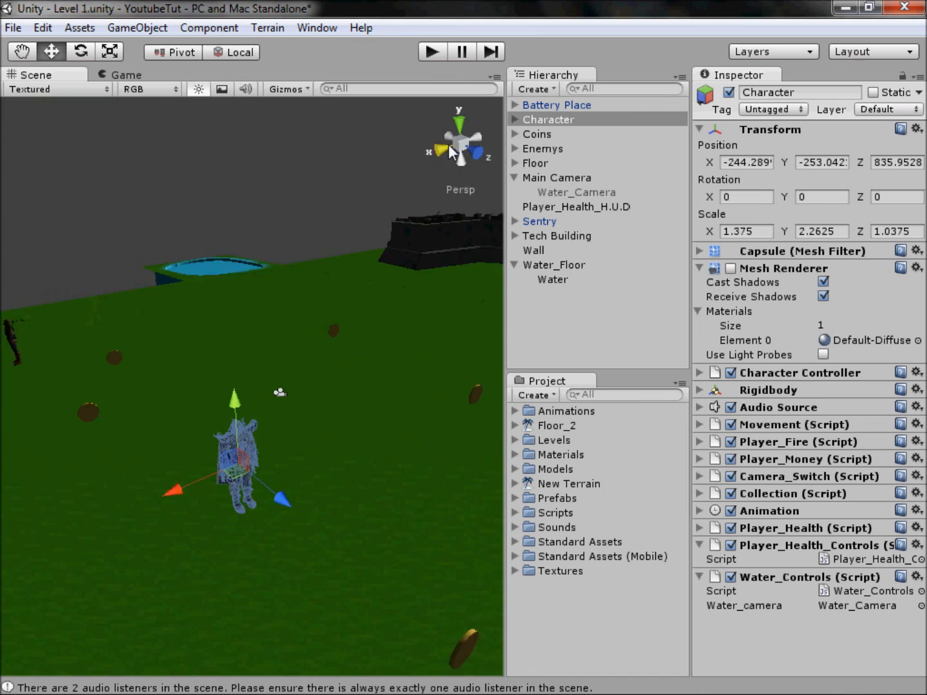
{"action": "left_click", "coordinate": [182, 483]}
{"action": "middle_click_drag", "start_coordinate": [183, 484], "coordinate": [248, 408]}
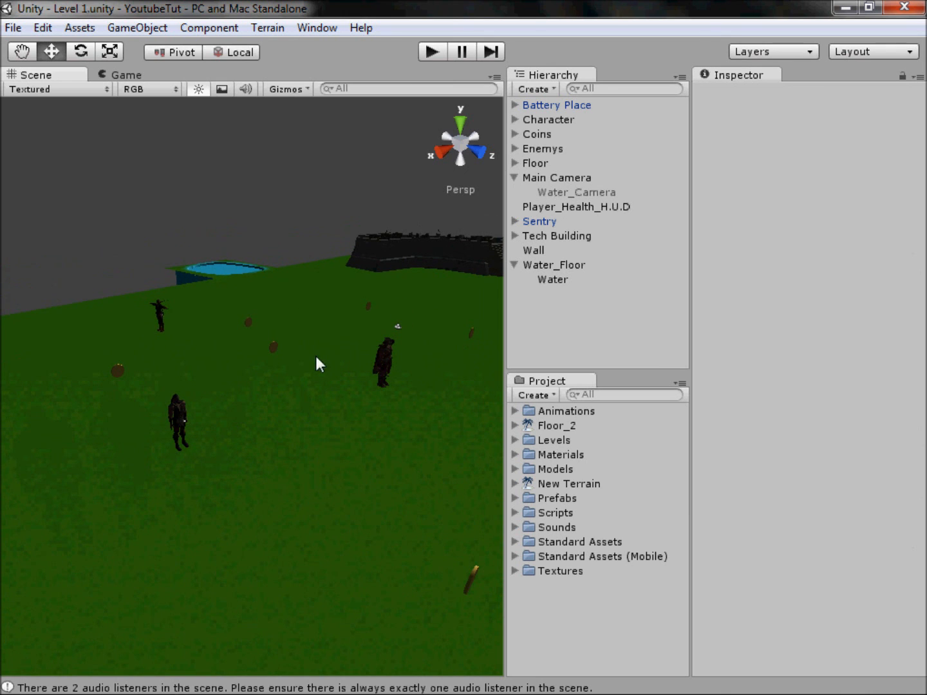
{"action": "middle_click_drag", "start_coordinate": [238, 351], "coordinate": [192, 389]}
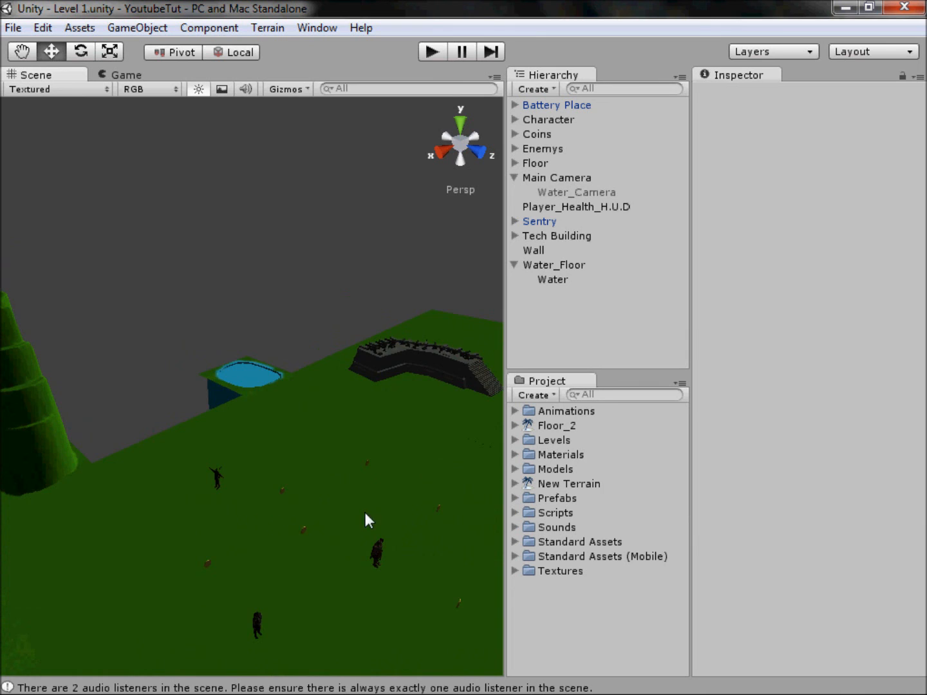
{"action": "scroll", "coordinate": [365, 513], "scroll_direction": "down", "scroll_amount": 4}
{"action": "middle_click_drag", "start_coordinate": [365, 513], "coordinate": [247, 461]}
{"action": "middle_click_drag", "start_coordinate": [428, 435], "coordinate": [310, 393]}
{"action": "scroll", "coordinate": [311, 393], "scroll_direction": "down", "scroll_amount": 2}
{"action": "middle_click_drag", "start_coordinate": [129, 381], "coordinate": [242, 380]}
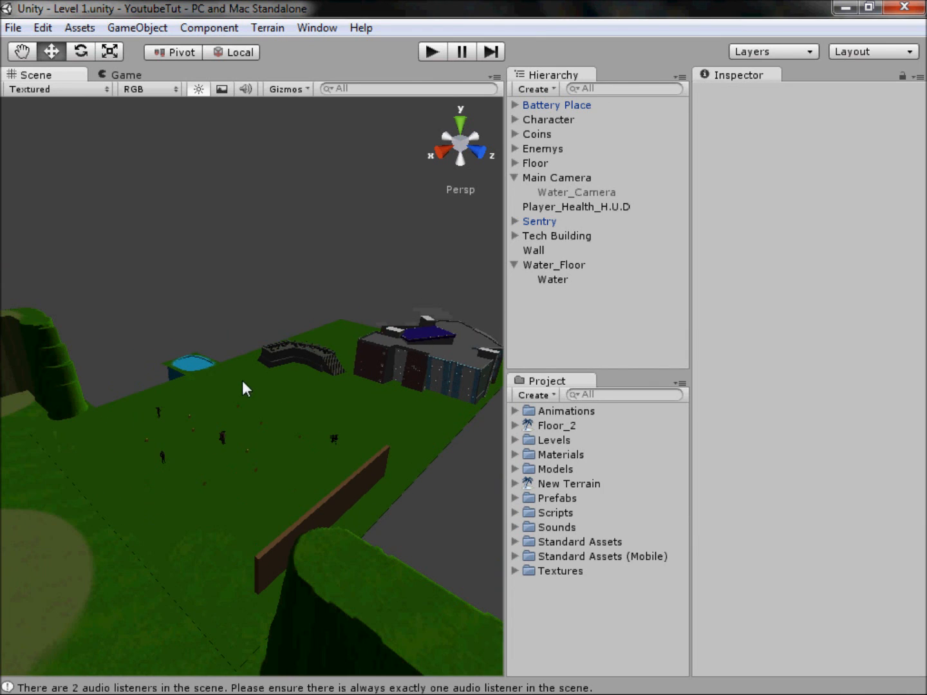
Step: Open the Console, clear its messages and close it
{"action": "left_click", "coordinate": [342, 688]}
{"action": "left_click", "coordinate": [31, 34]}
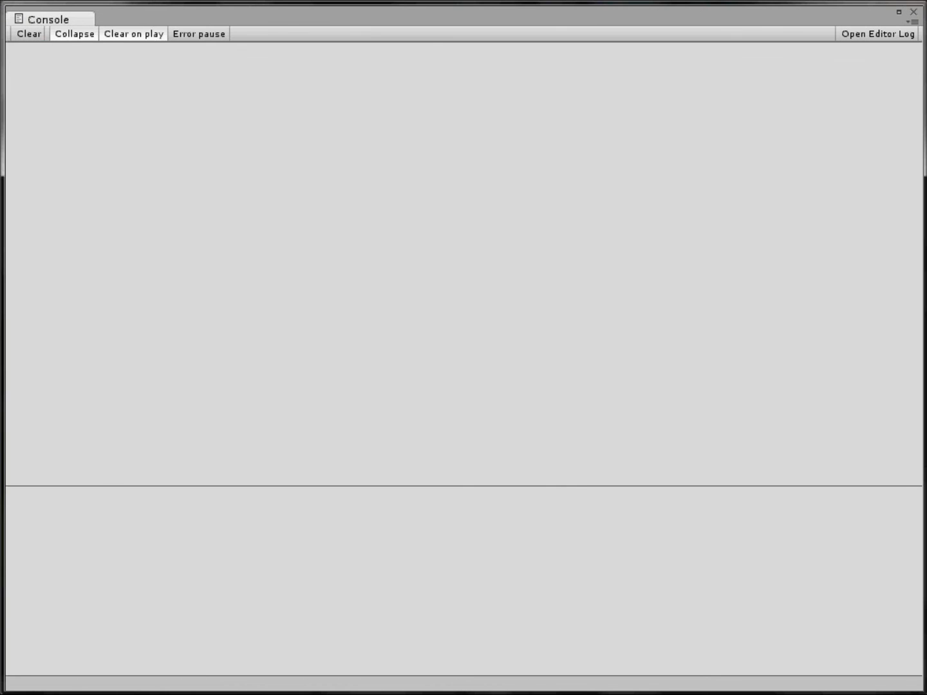
{"action": "left_click", "coordinate": [913, 13]}
Step: Collapse the Main Camera object in the hierarchy
{"action": "middle_click_drag", "start_coordinate": [157, 286], "coordinate": [264, 386]}
{"action": "left_click", "coordinate": [515, 174]}
{"action": "left_click", "coordinate": [222, 279]}
{"action": "middle_click_drag", "start_coordinate": [114, 265], "coordinate": [192, 349]}
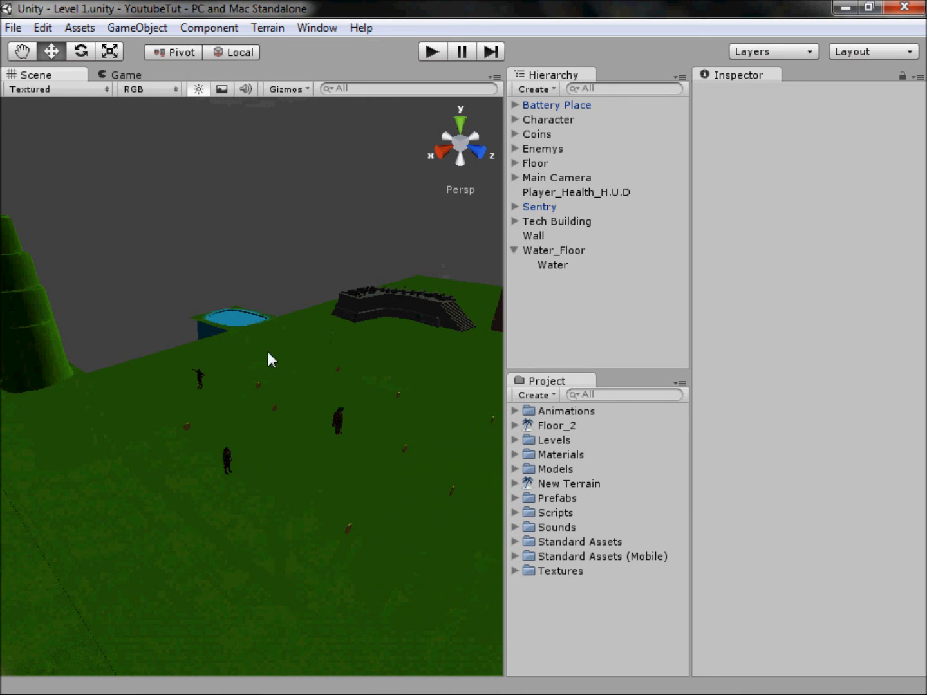
{"action": "left_click_drag", "start_coordinate": [152, 201], "coordinate": [267, 273]}
{"action": "left_click_drag", "start_coordinate": [257, 200], "coordinate": [206, 231]}
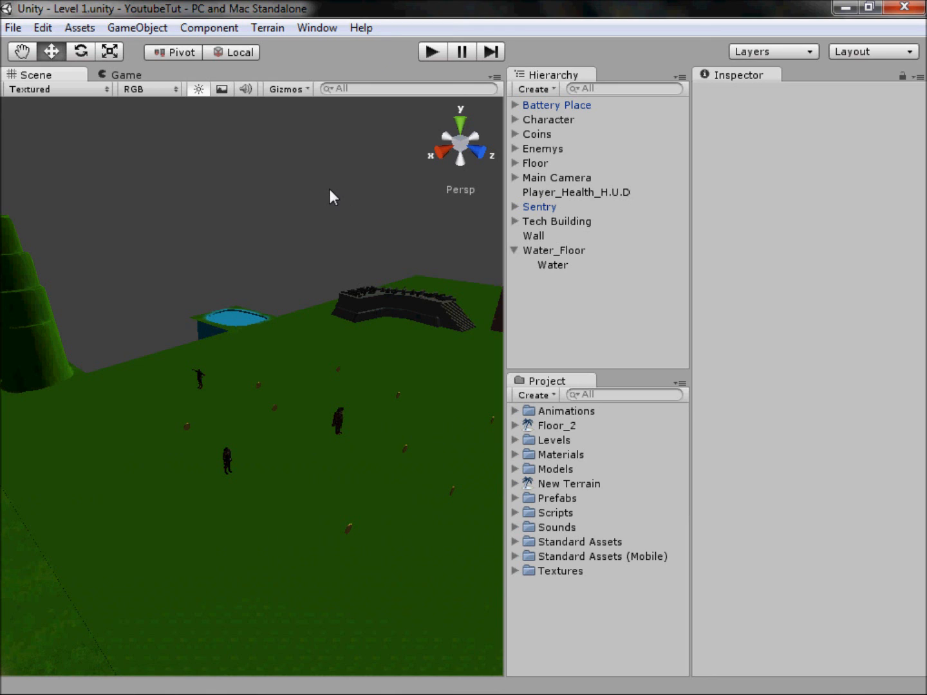